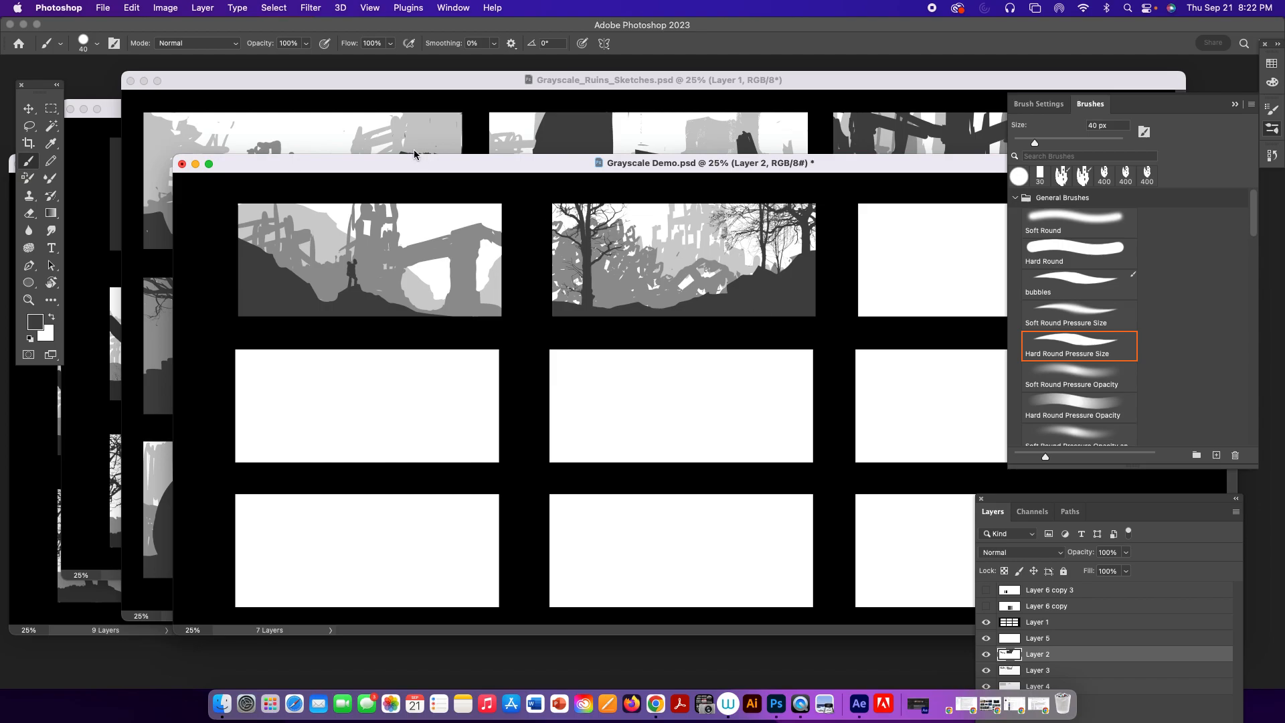
Create a new 21 x 9 inch, 300 pixels/inch RGB document with transparent background contents, and reposition the Layers panel over it.
drag(415, 166, 377, 156)
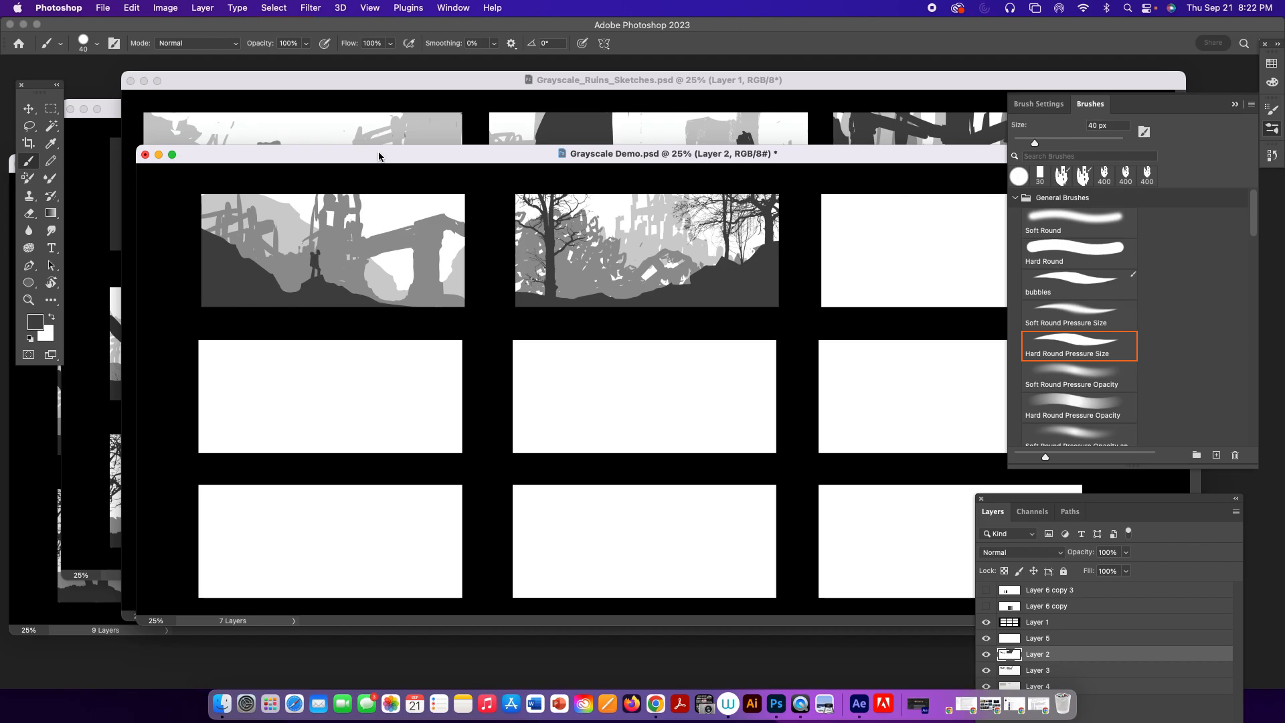
click(104, 8)
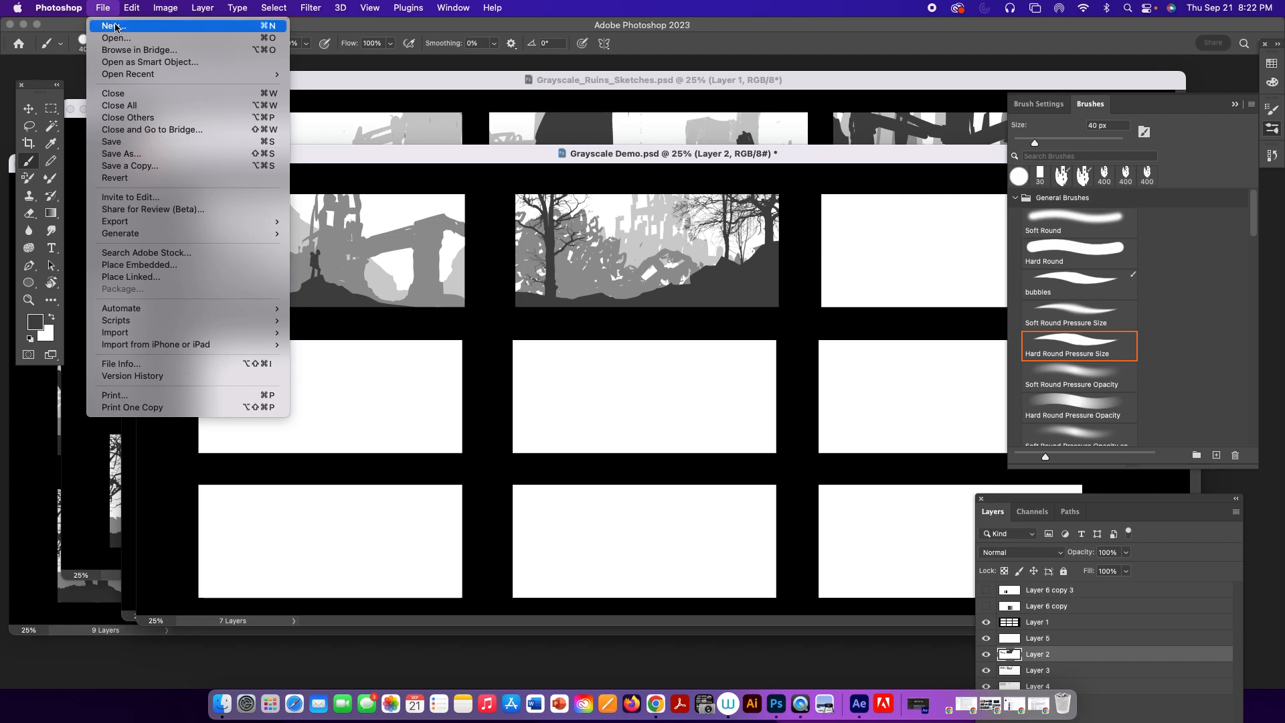
click(116, 28)
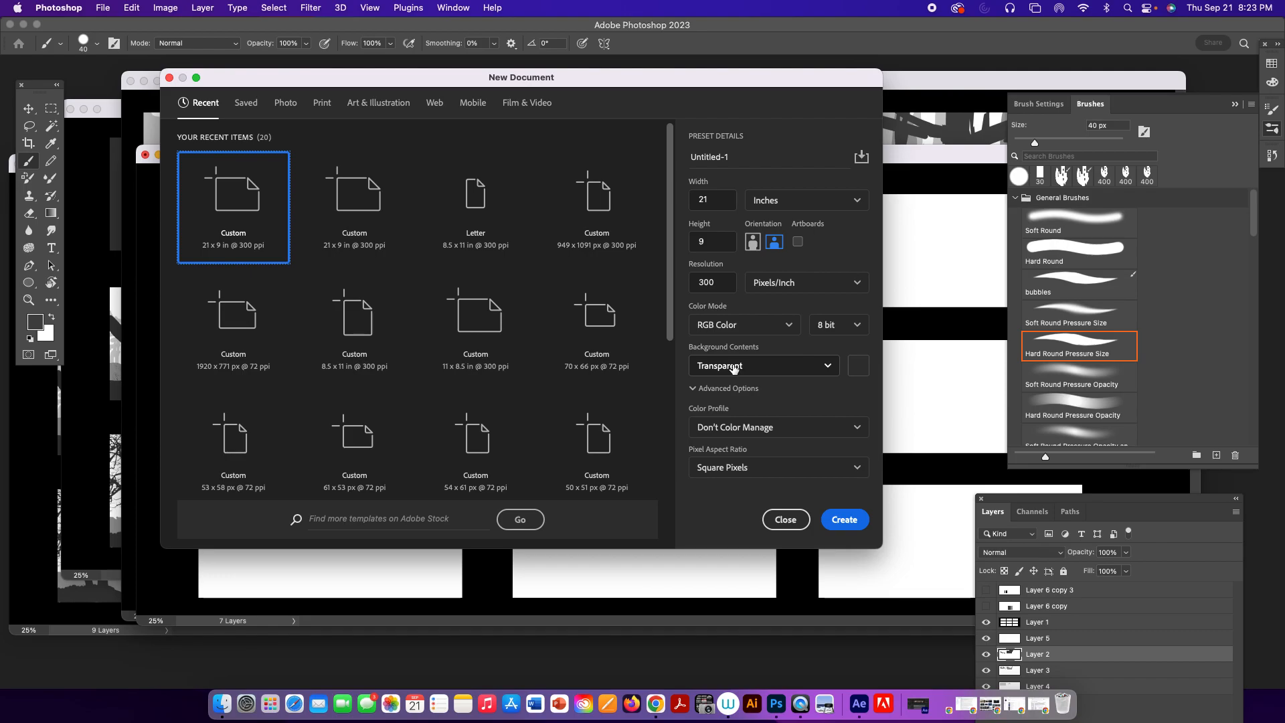
click(846, 522)
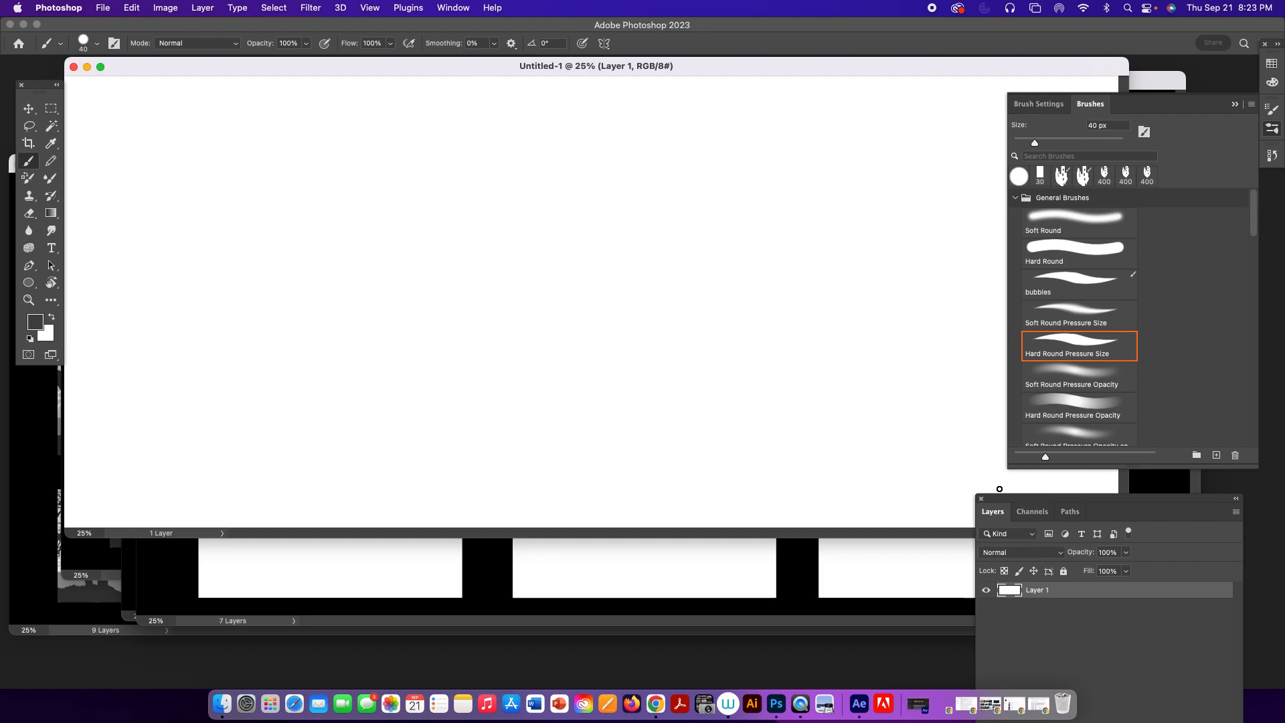
drag(1008, 498, 794, 348)
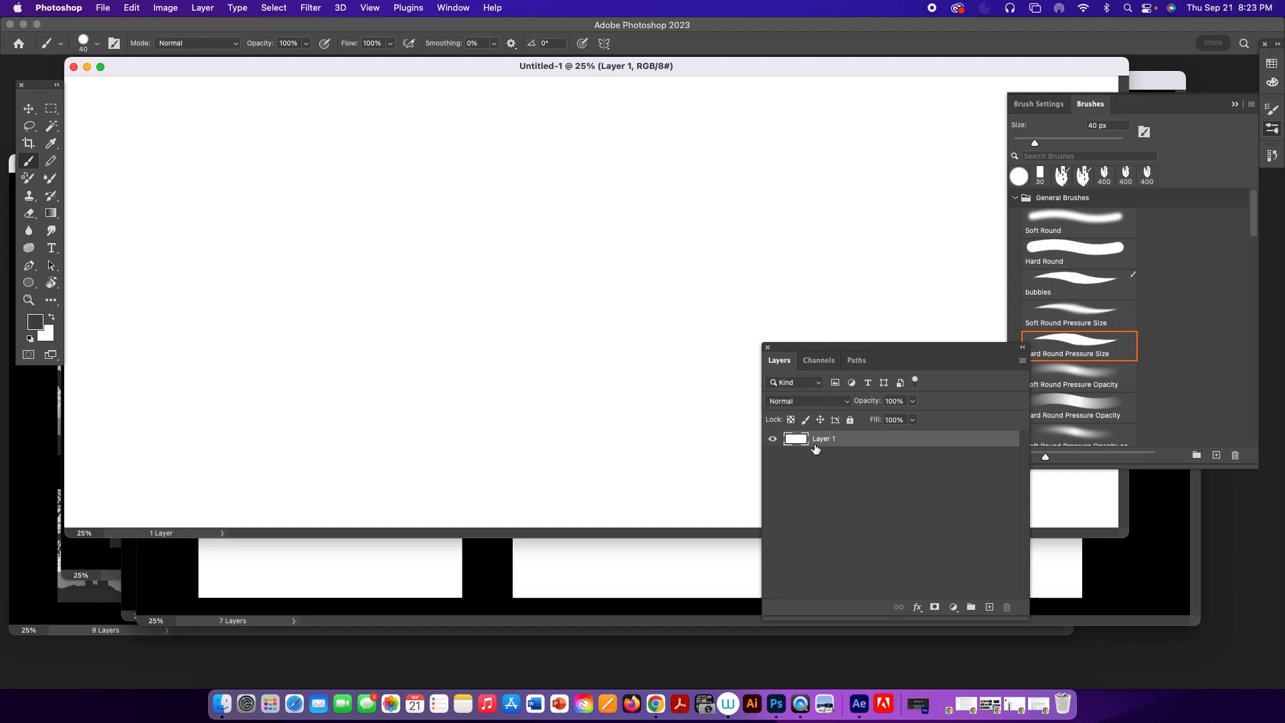
Switch the transparency grid size to Medium and back to None in the Transparency & Gamut preferences.
click(104, 8)
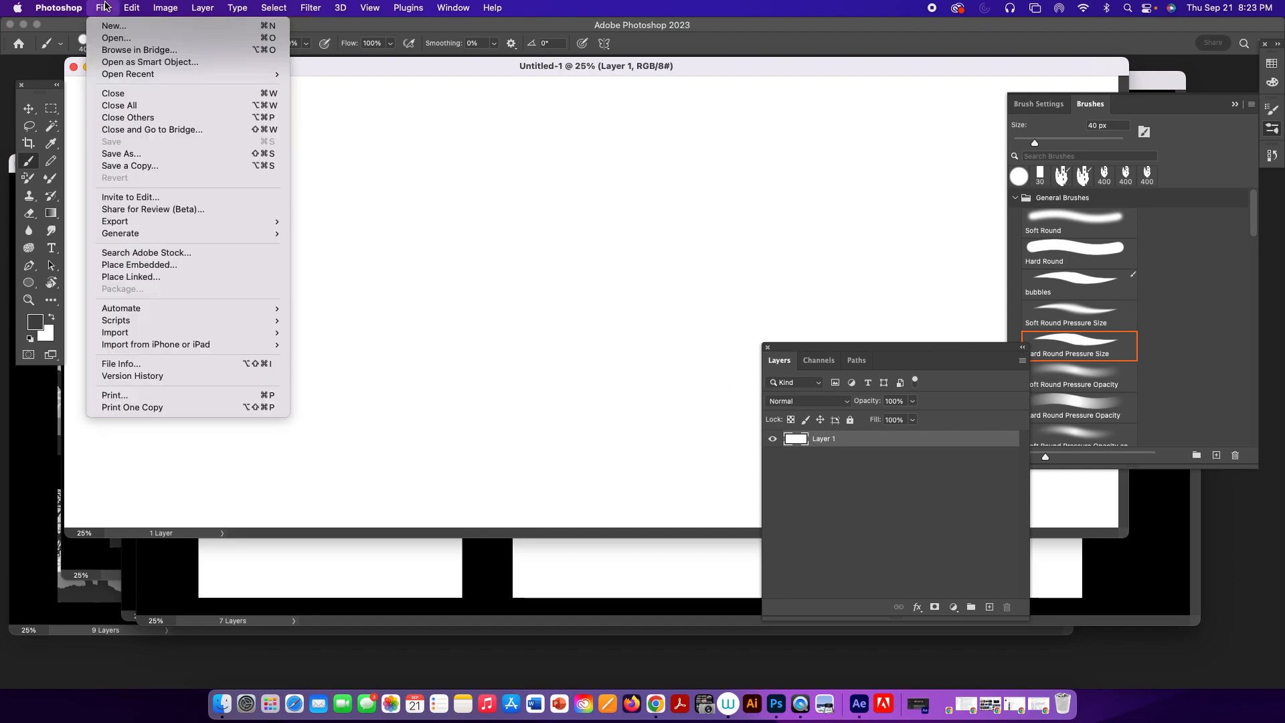
mouse_move(84, 8)
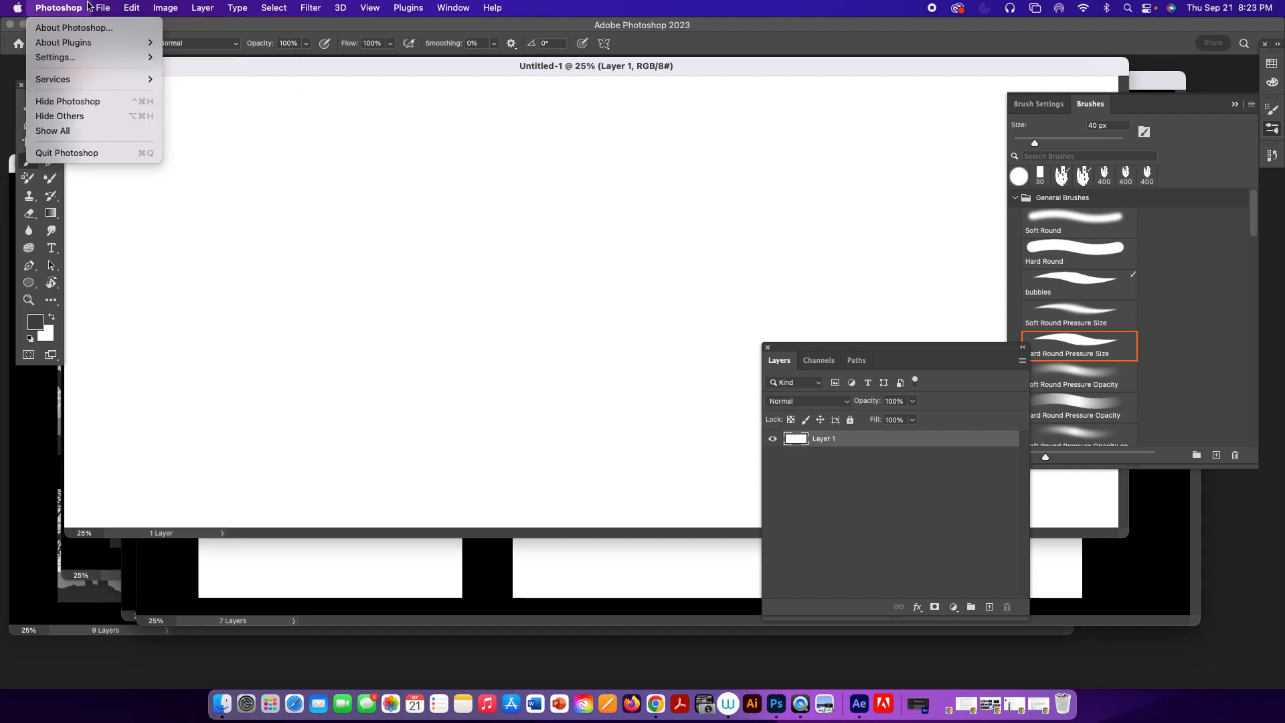
mouse_move(88, 56)
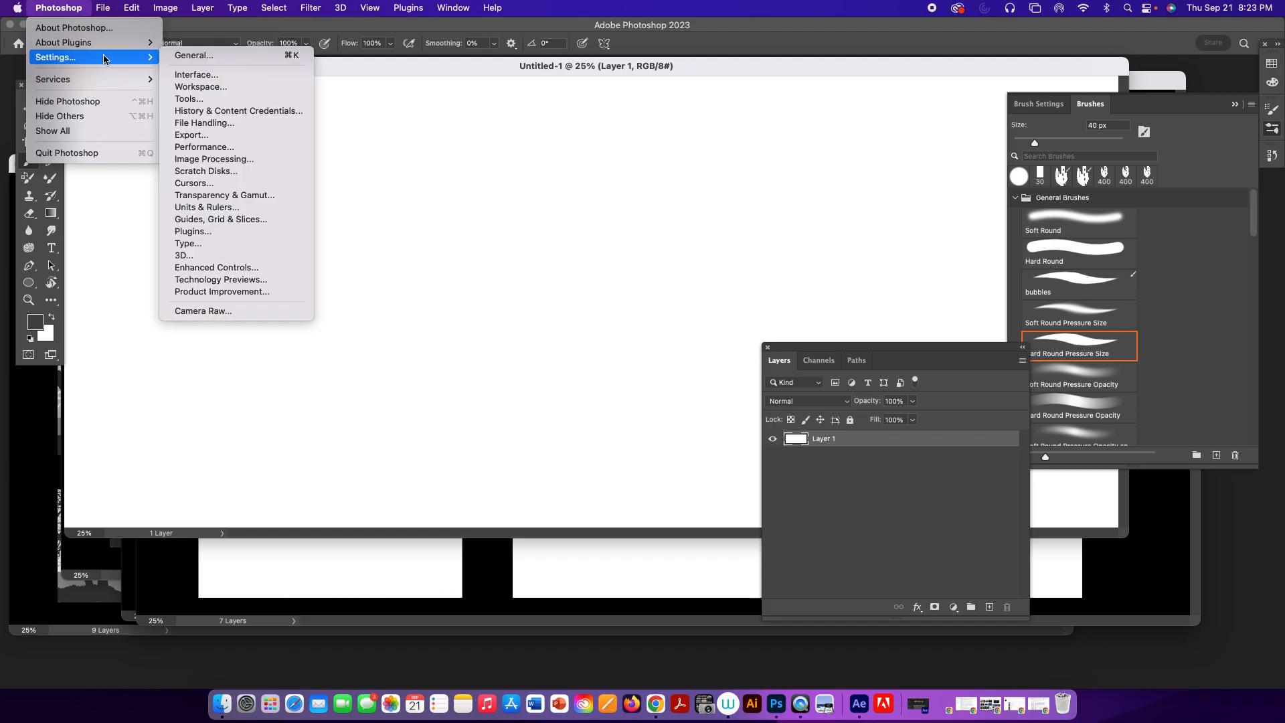
click(224, 200)
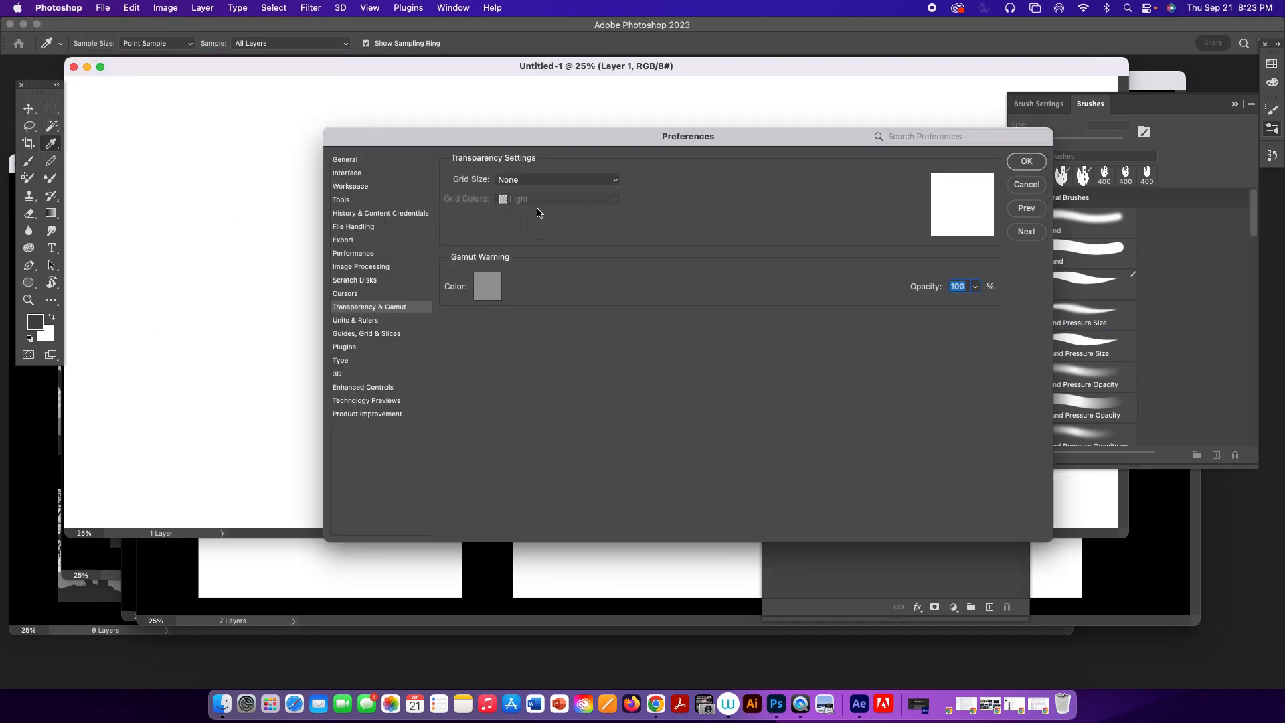
click(517, 181)
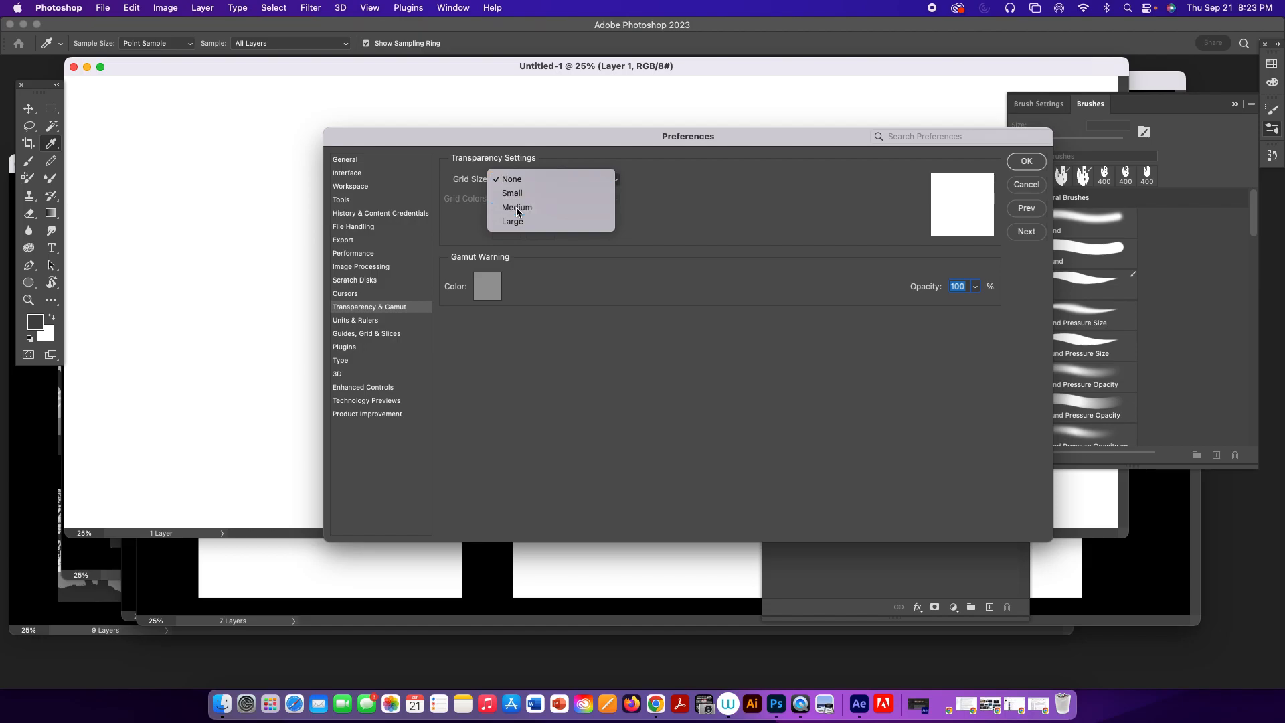
click(517, 207)
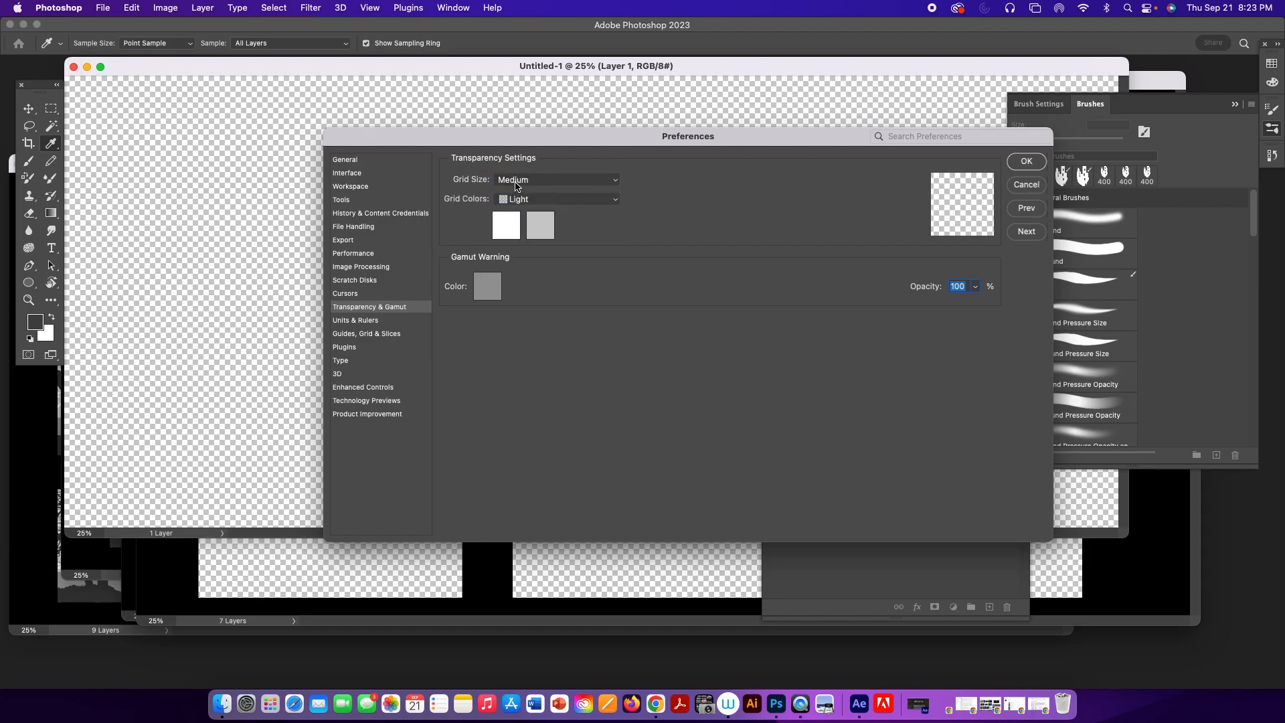
click(517, 181)
click(509, 156)
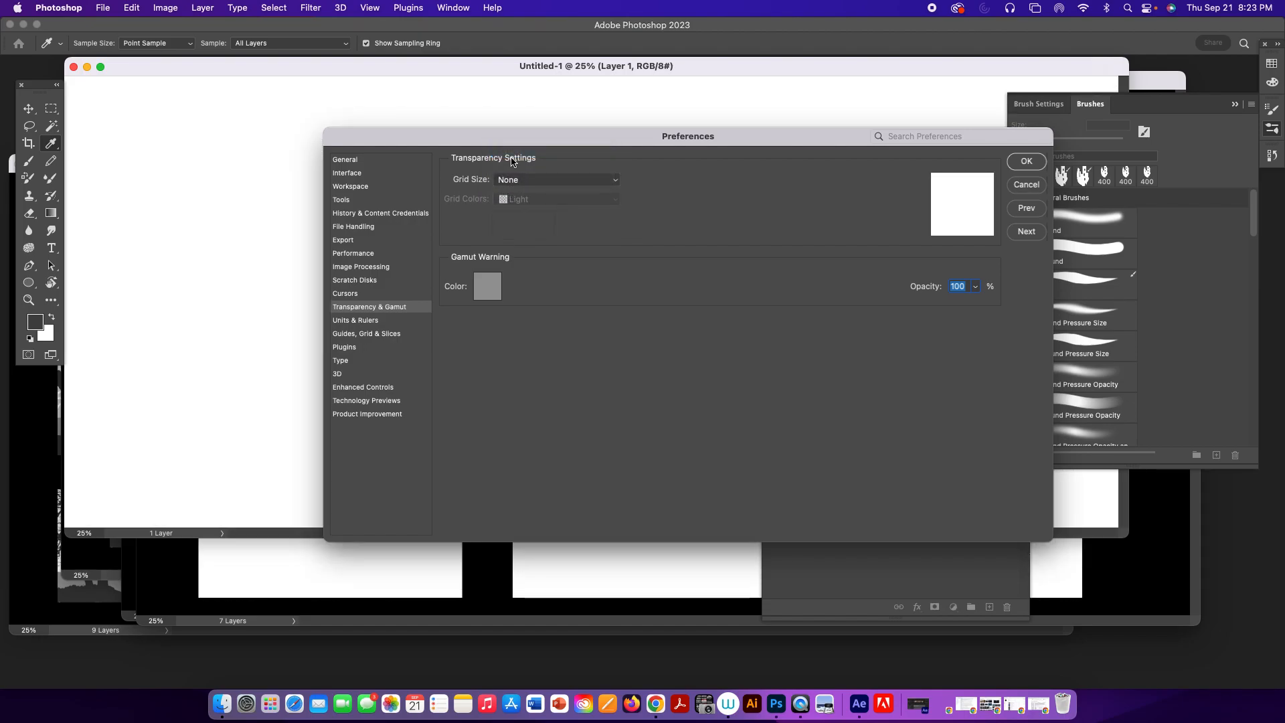
click(1023, 162)
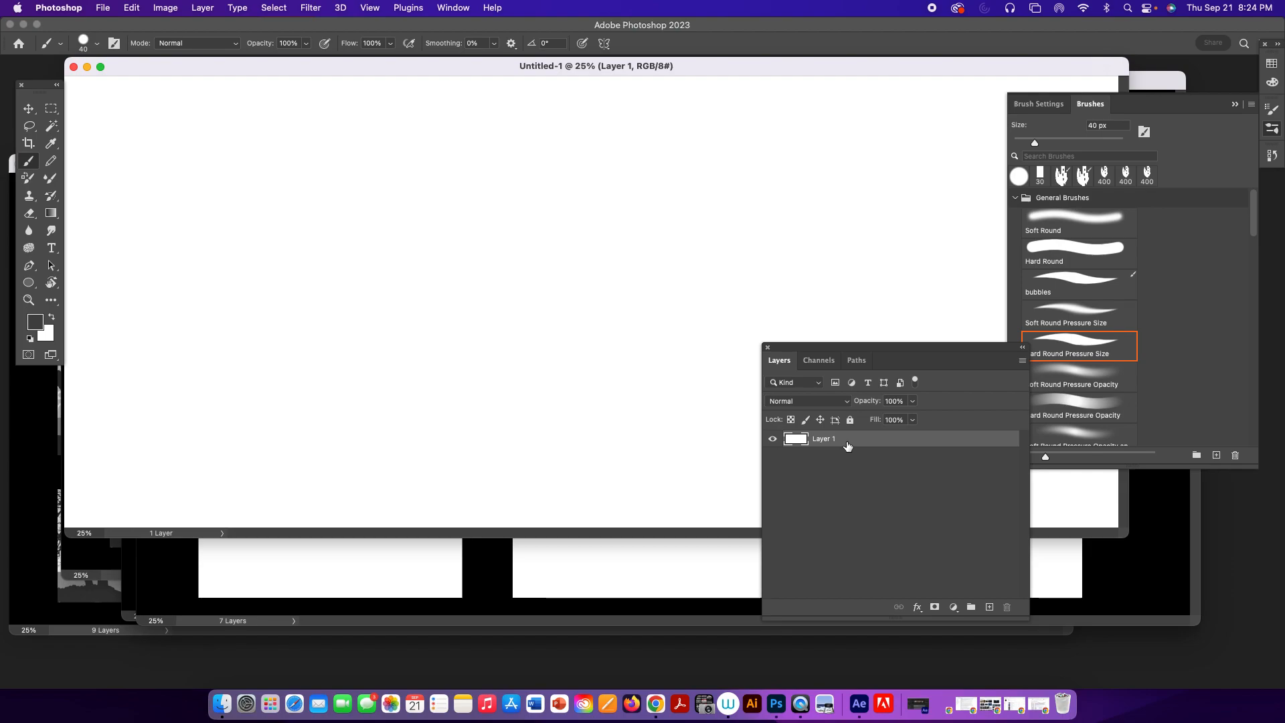
Fill Layer 1 with black and add a new layer above it filled with white.
key(d)
key(alt+BackSpace)
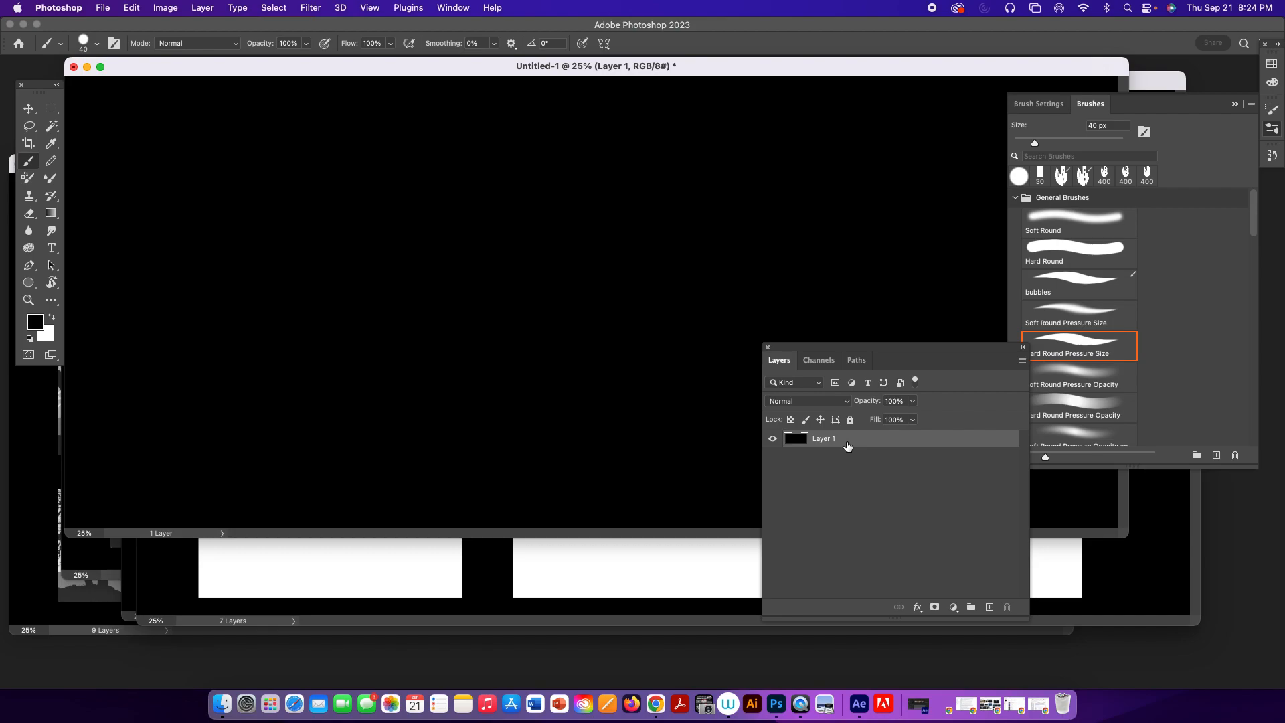
click(990, 606)
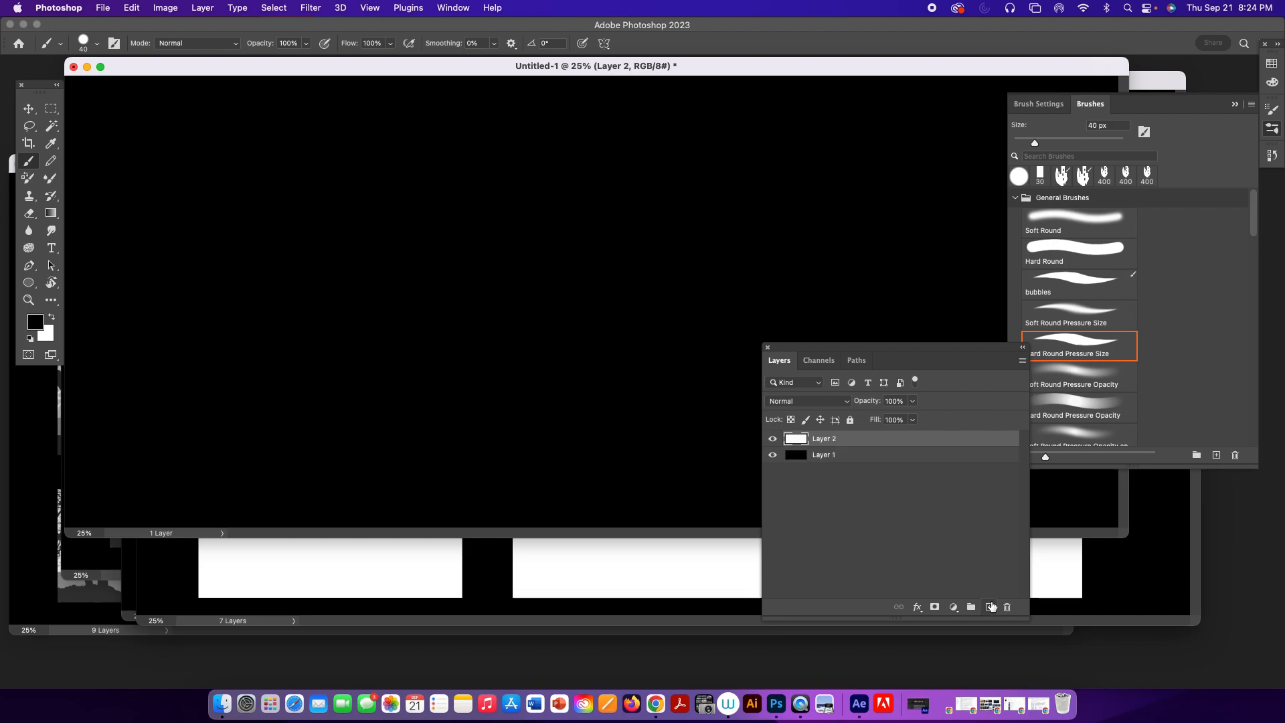
key(x)
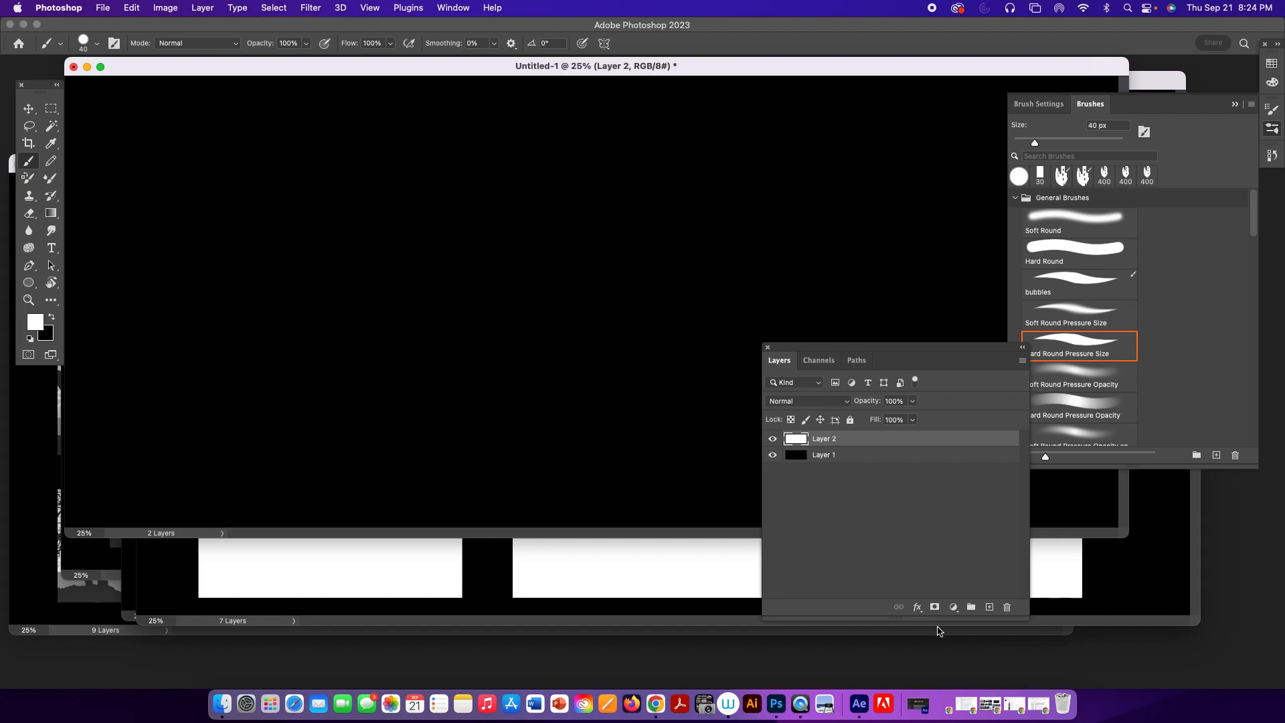
key(alt+Delete)
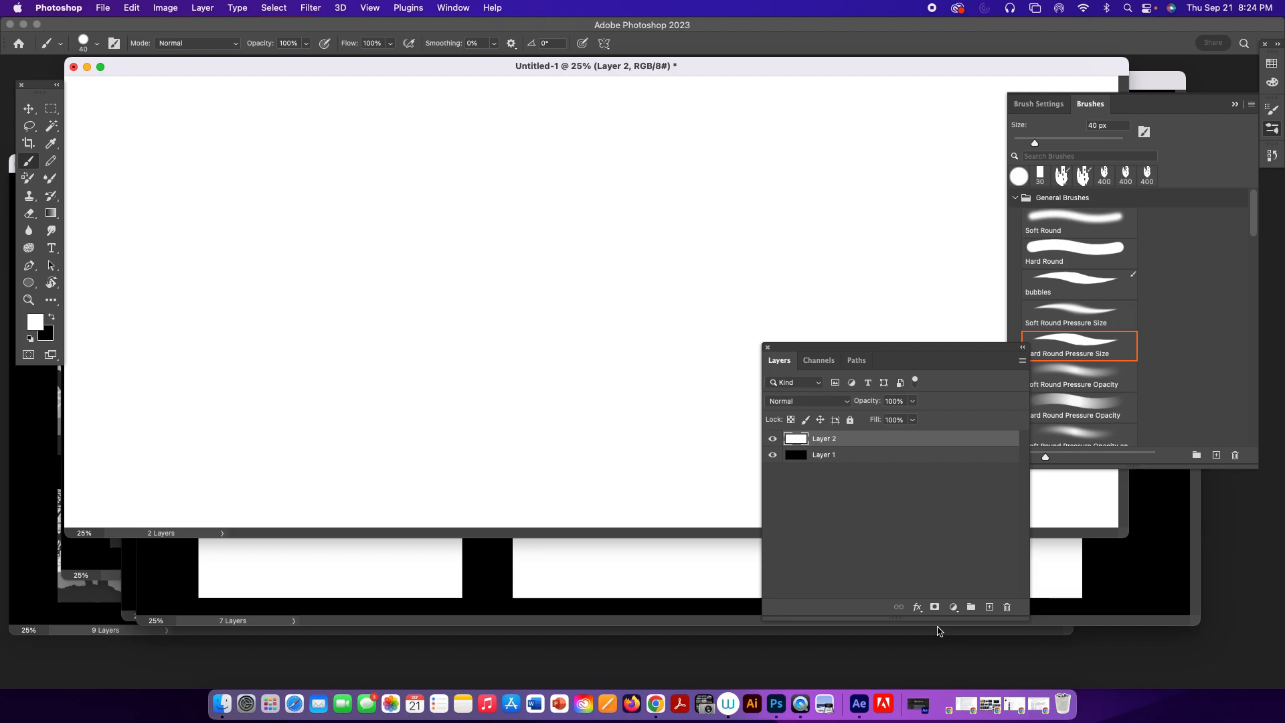
Scale the white layer to 25% in width and height and place it in the canvas's upper-left corner.
key(super+t)
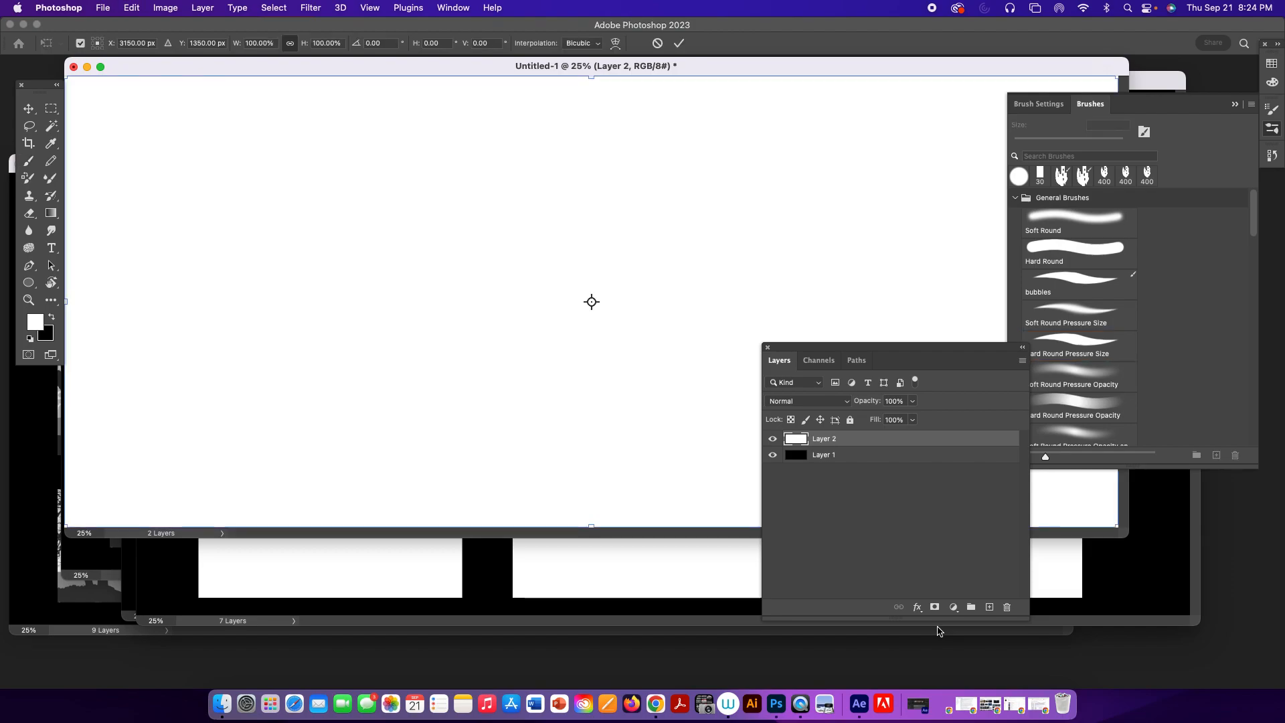
double_click(326, 42)
text(25)
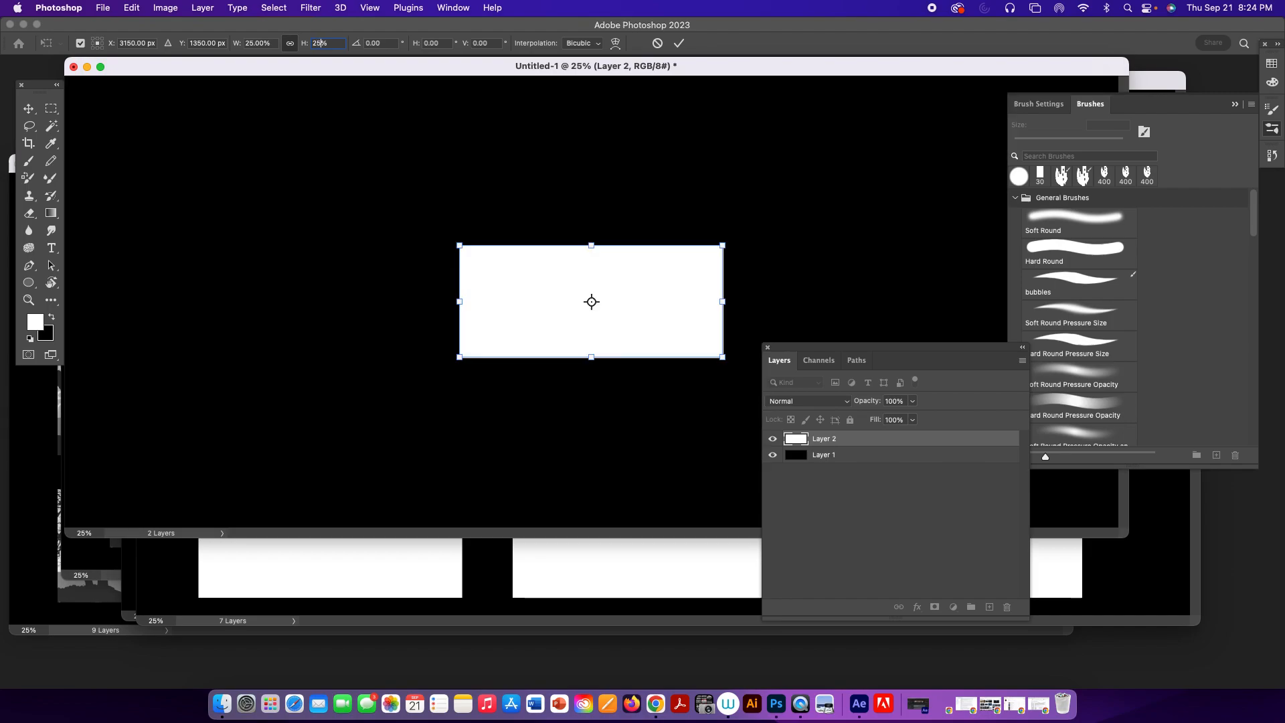
click(28, 108)
drag(655, 288, 294, 146)
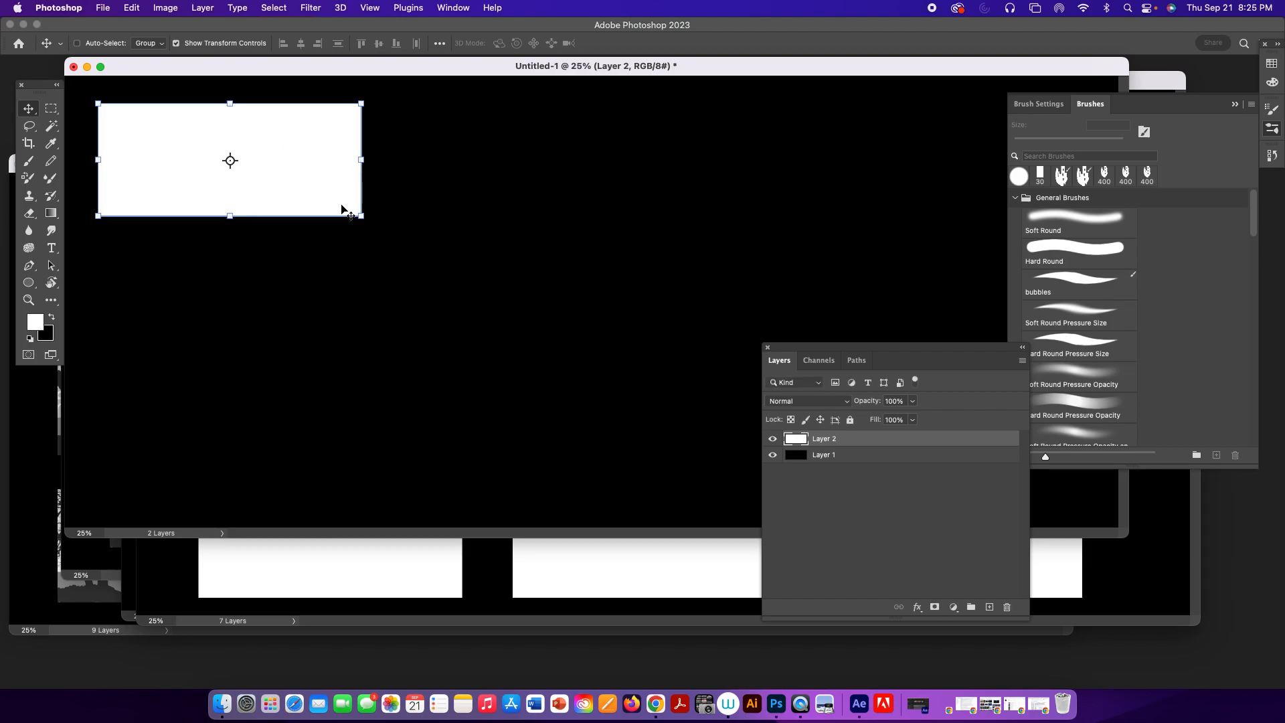
drag(296, 178, 316, 173)
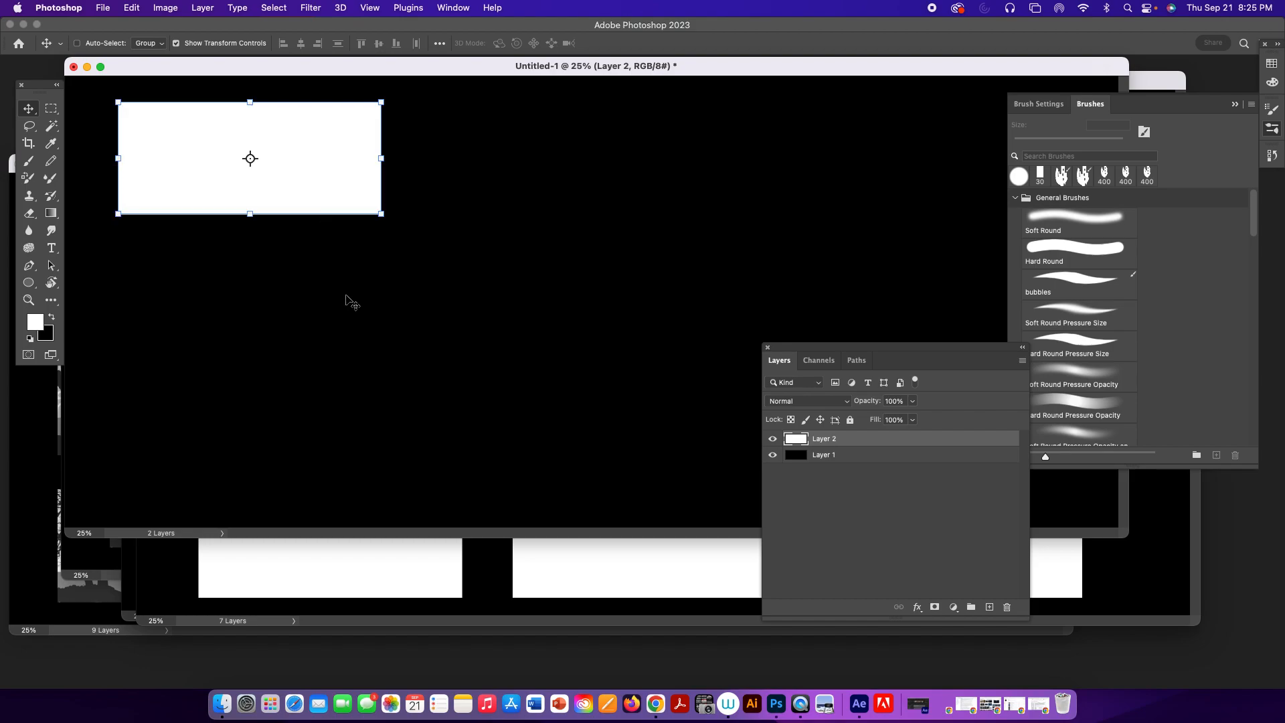
Duplicate the white rectangle layer twice and space the copies beside the original as a row of three across the upper canvas.
drag(943, 446, 988, 605)
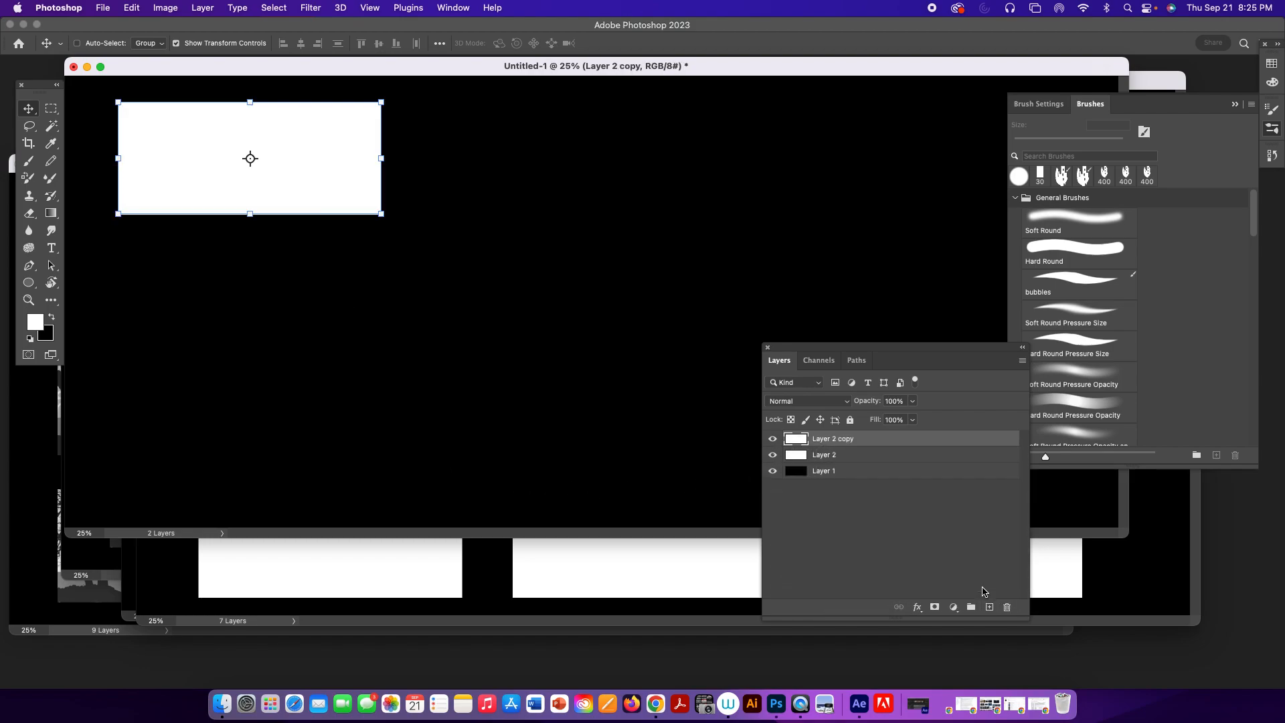
drag(336, 178, 669, 182)
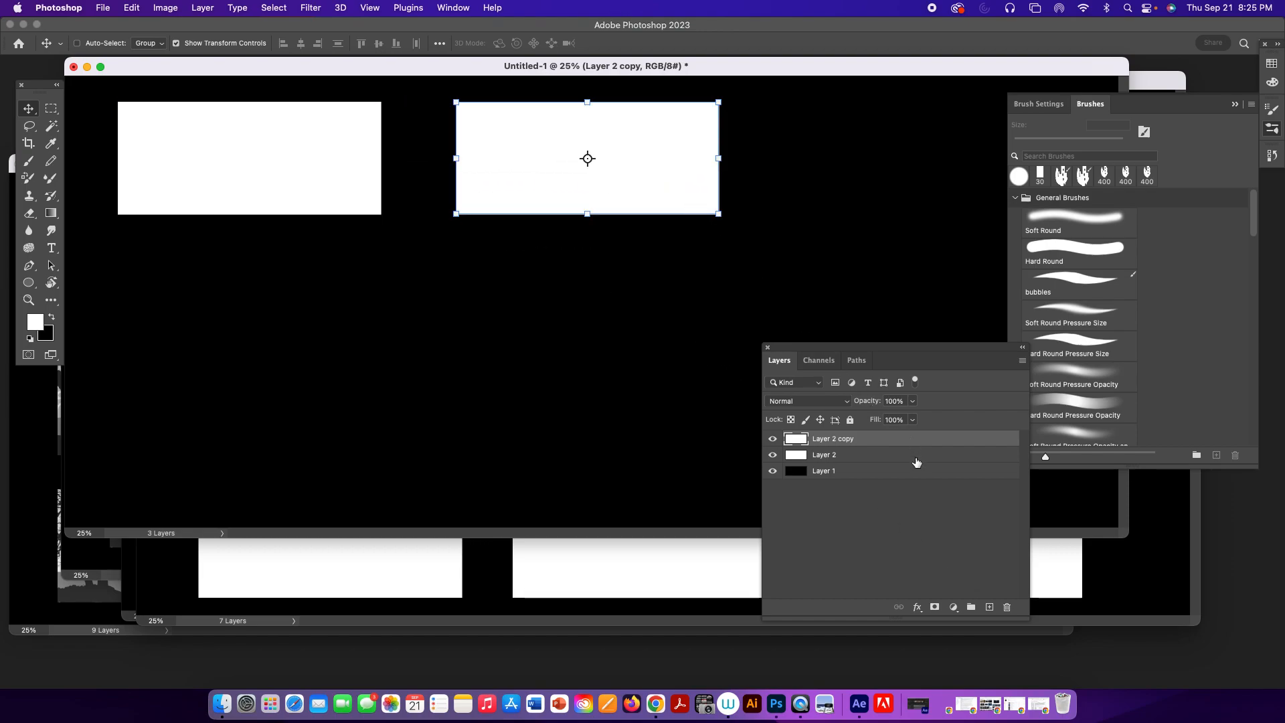
drag(933, 445, 986, 594)
drag(645, 187, 963, 187)
drag(1202, 120, 1238, 213)
mouse_move(954, 166)
mouse_down()
mouse_move(938, 168)
mouse_move(961, 170)
mouse_up()
key(super+z)
key(super+z)
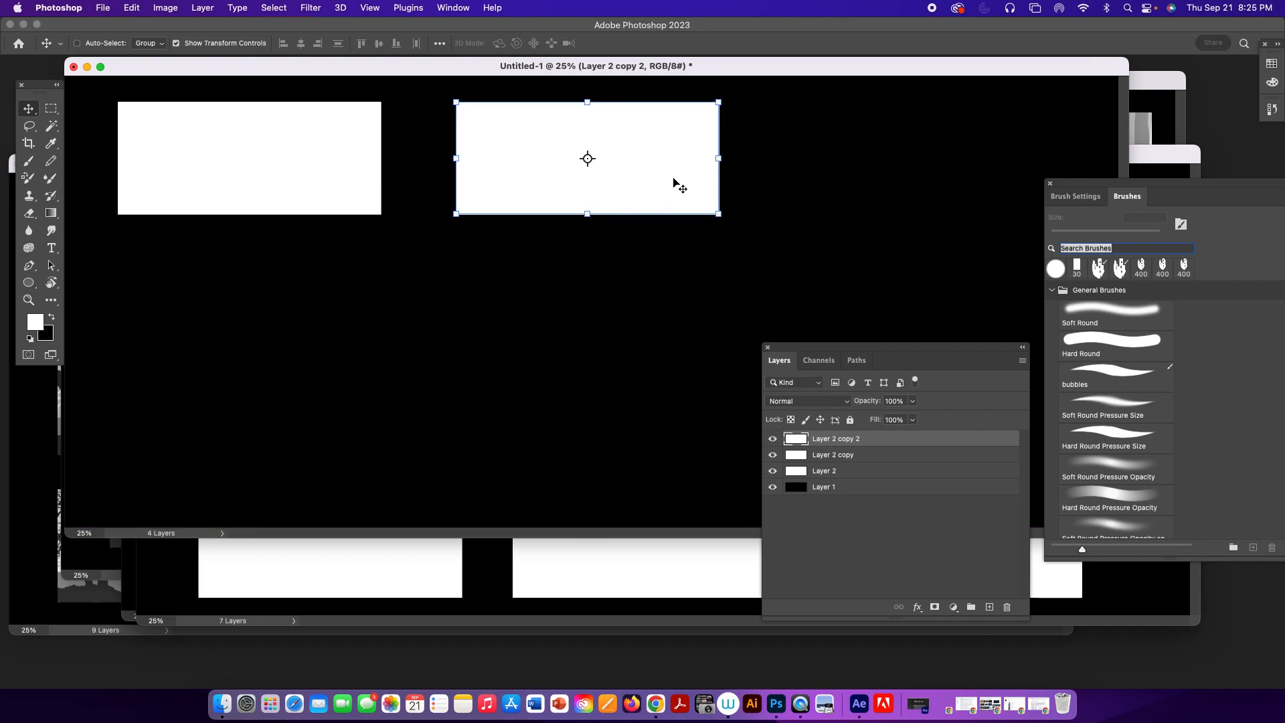
drag(671, 183, 1029, 179)
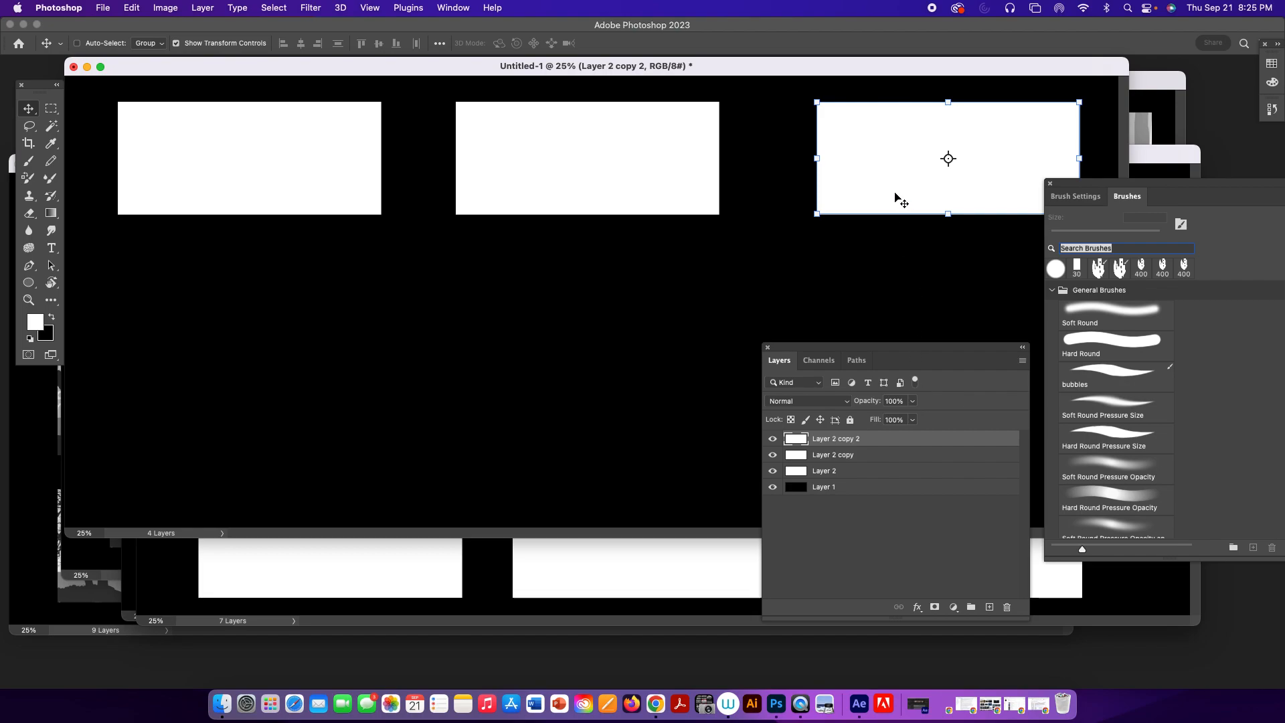
drag(897, 192, 888, 196)
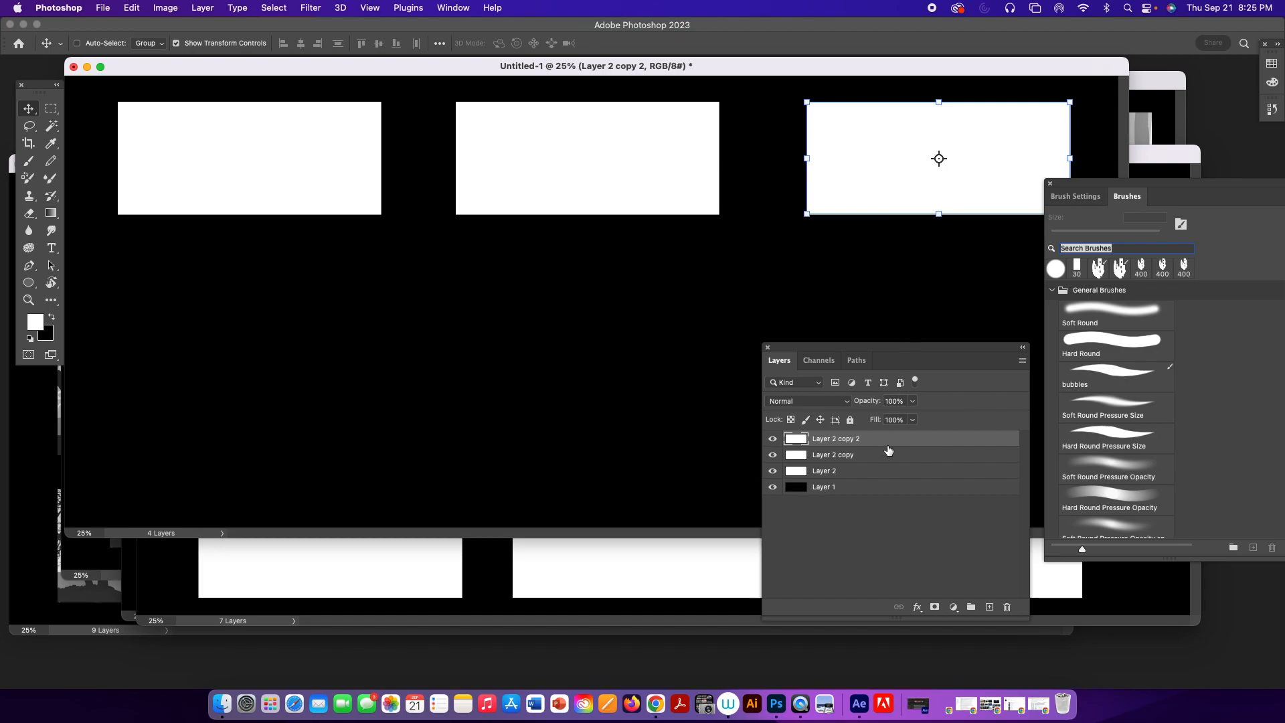
Merge the three white rectangle layers into one layer, leaving the black layer separate.
shift+click(879, 473)
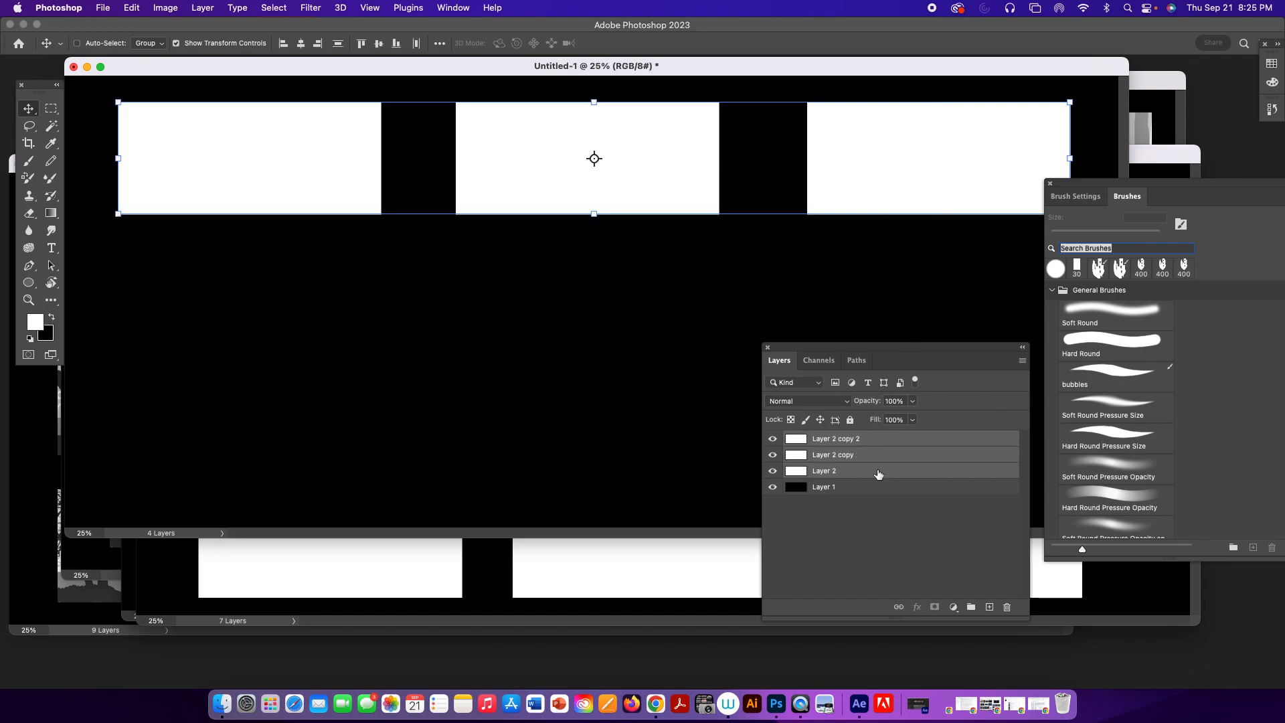
key(super)
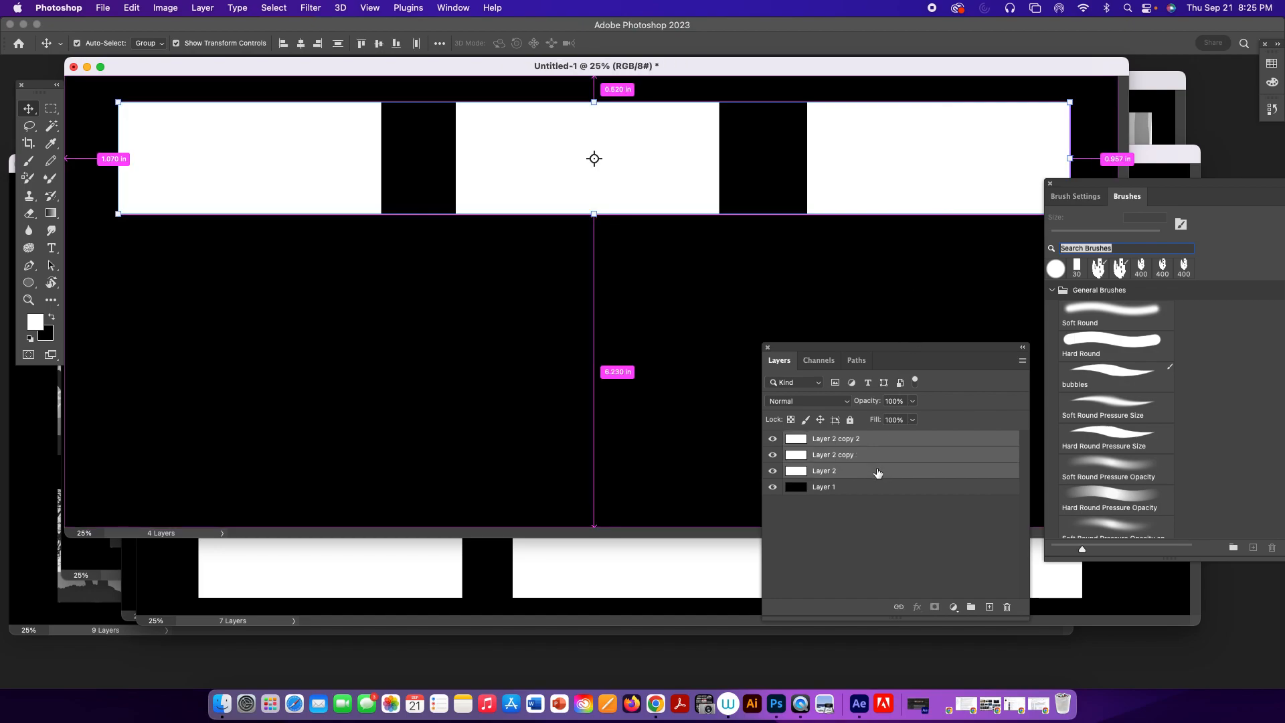
key(super+e)
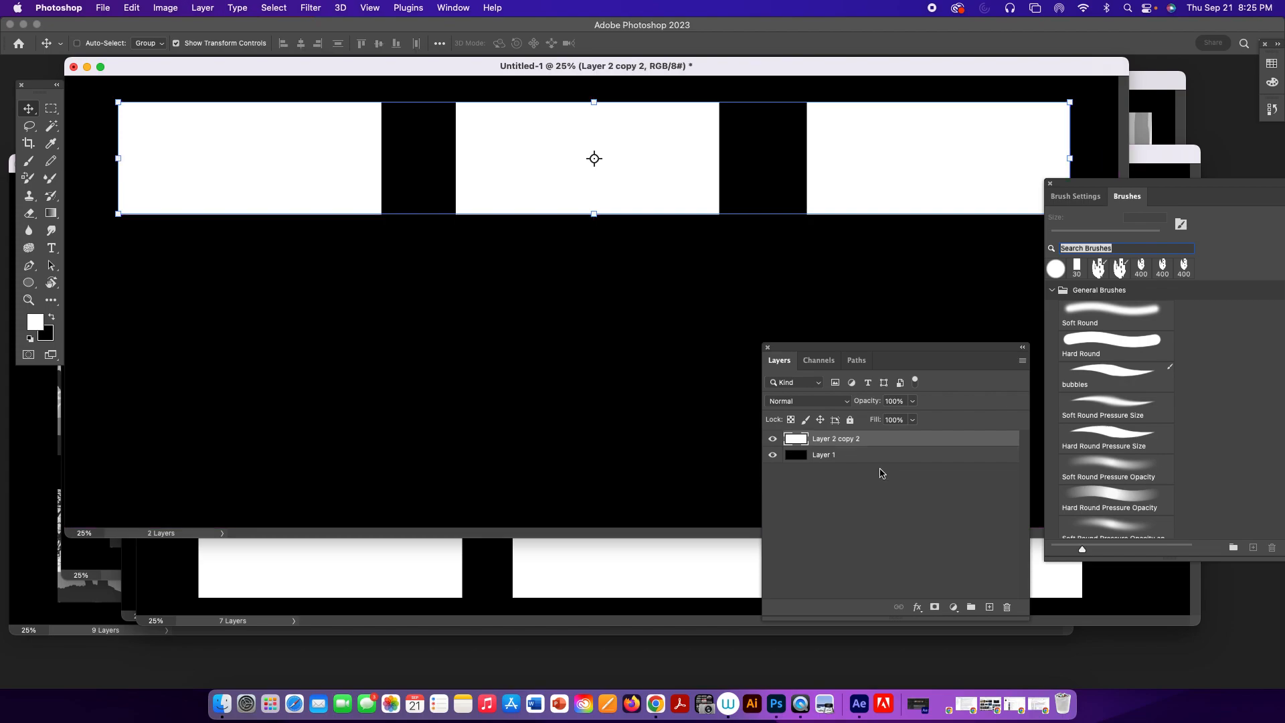
Duplicate the merged row twice and place the copies below it to form a three-by-three grid of white rectangles.
drag(964, 441, 990, 606)
drag(863, 186, 868, 340)
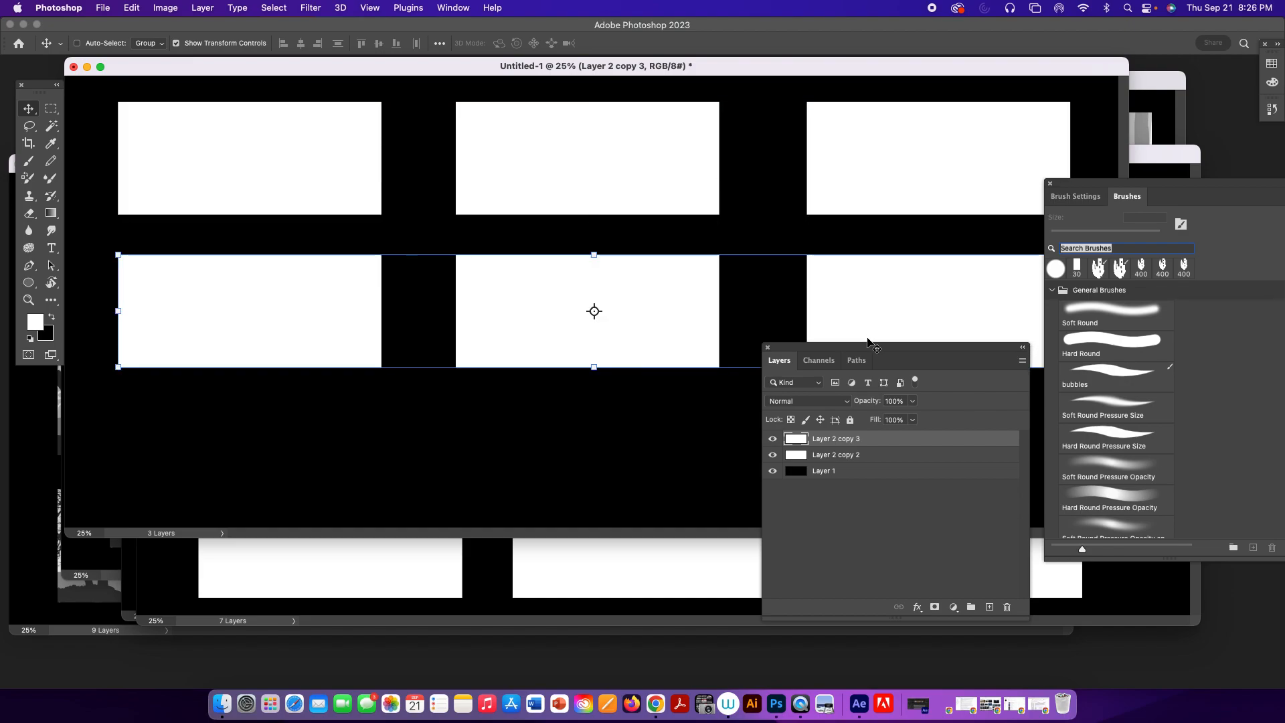
drag(891, 447, 990, 606)
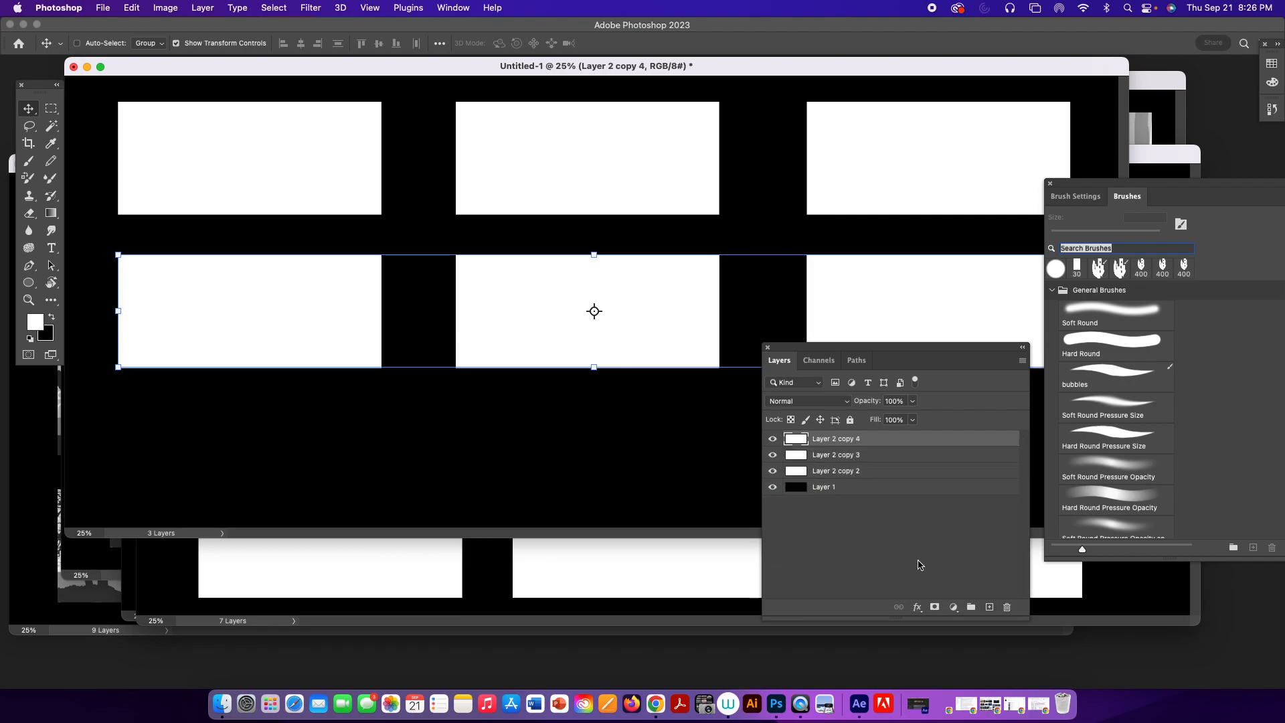
drag(672, 338, 674, 480)
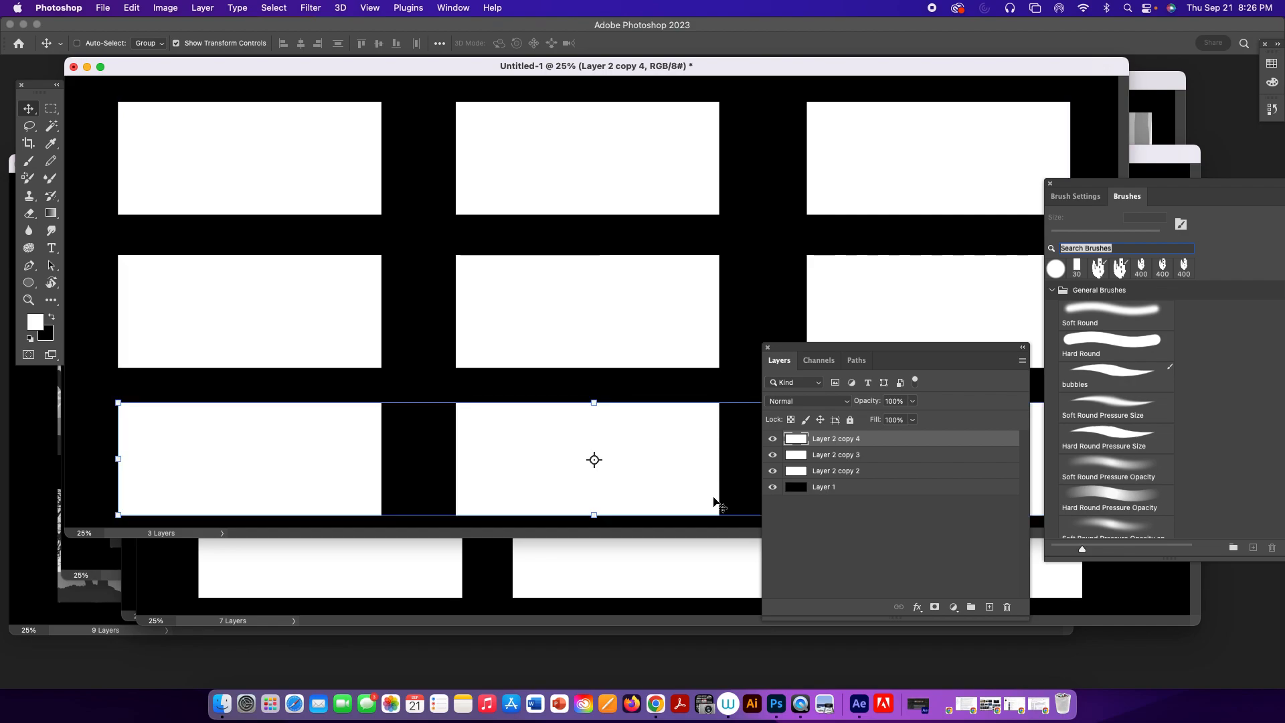
Merge the three row layers into one layer and shift the grid slightly up and to the left.
shift+click(863, 474)
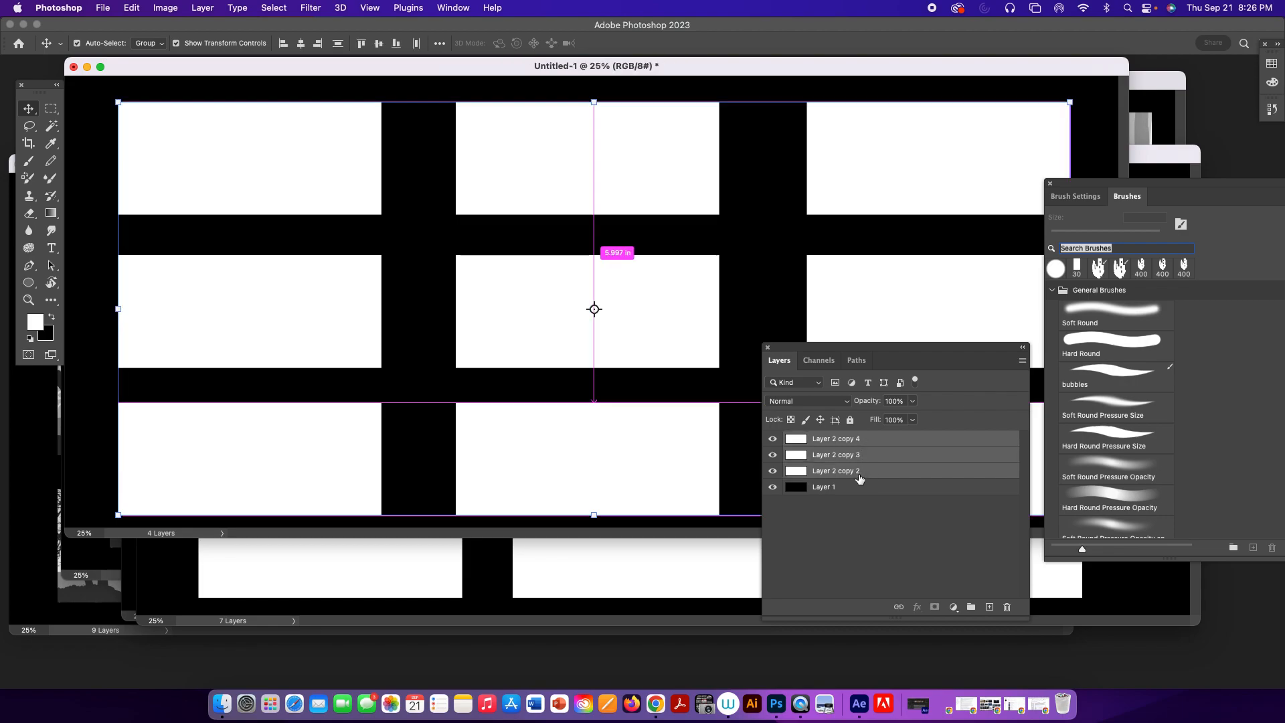
key(super+e)
drag(688, 194, 680, 190)
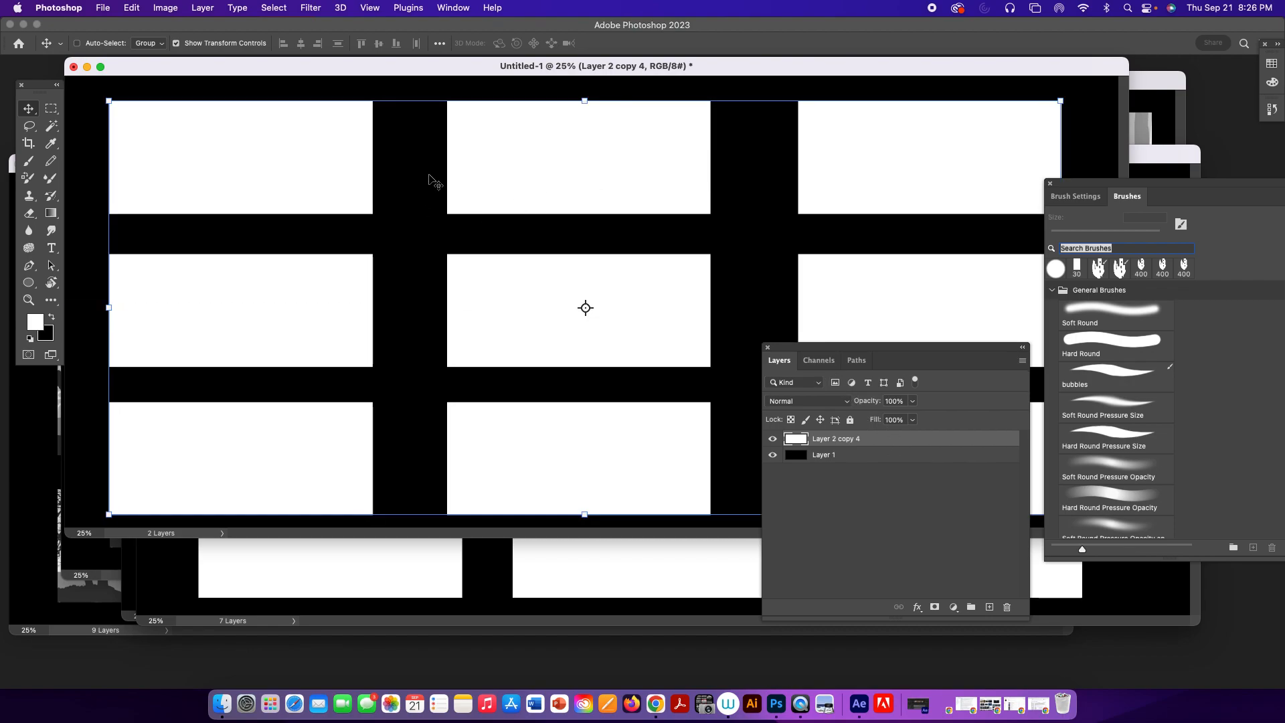
Load the white grid layer's outline as a selection, hide that layer, and cut the nine frames out of the black layer.
super+click(800, 441)
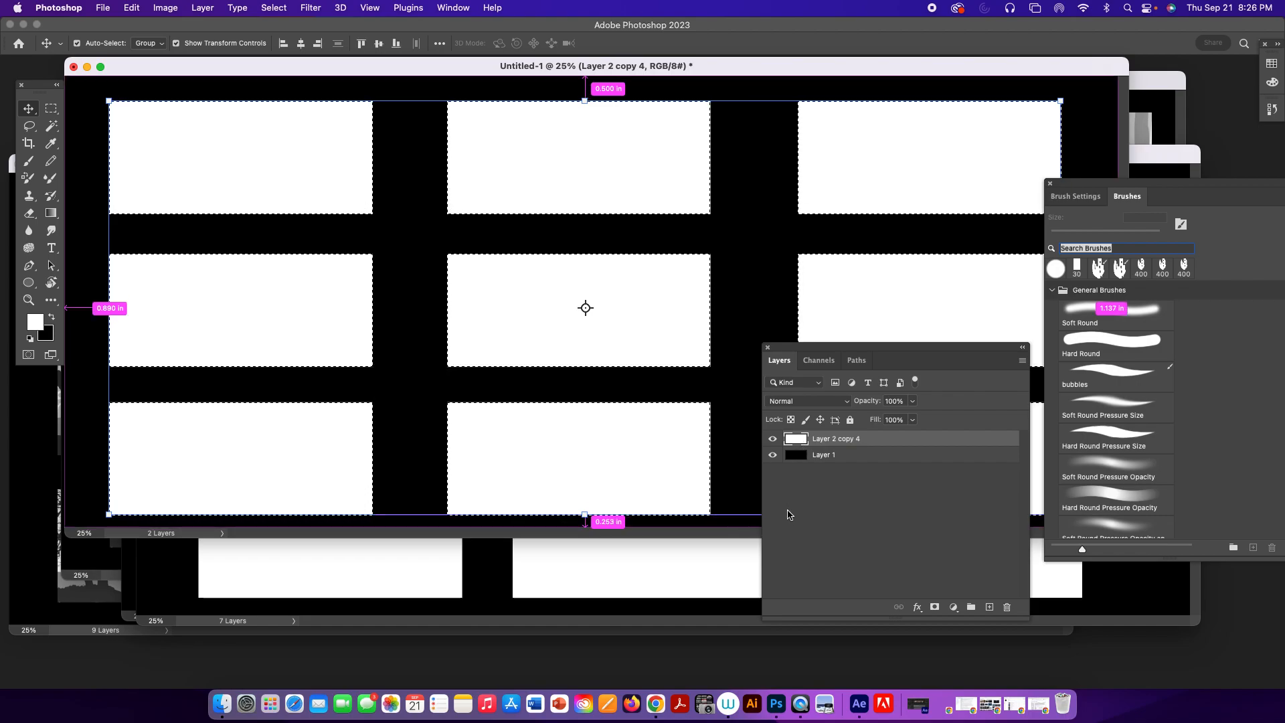
click(773, 439)
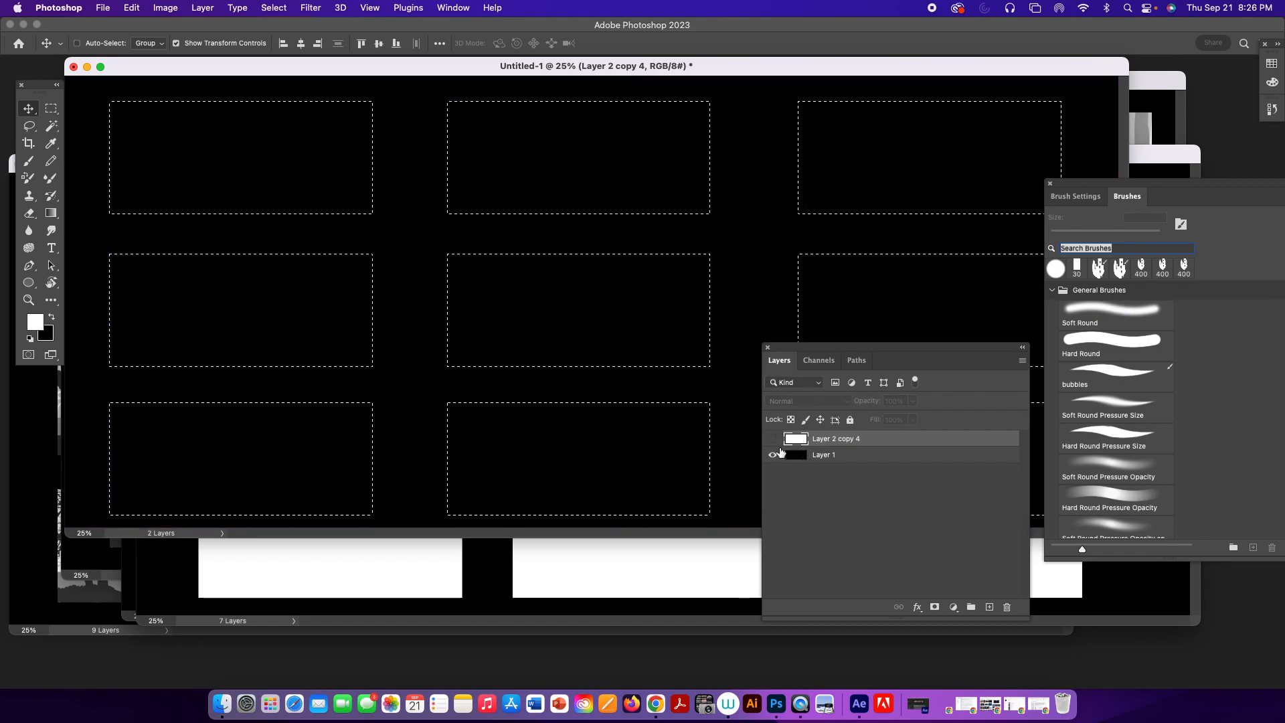
click(843, 458)
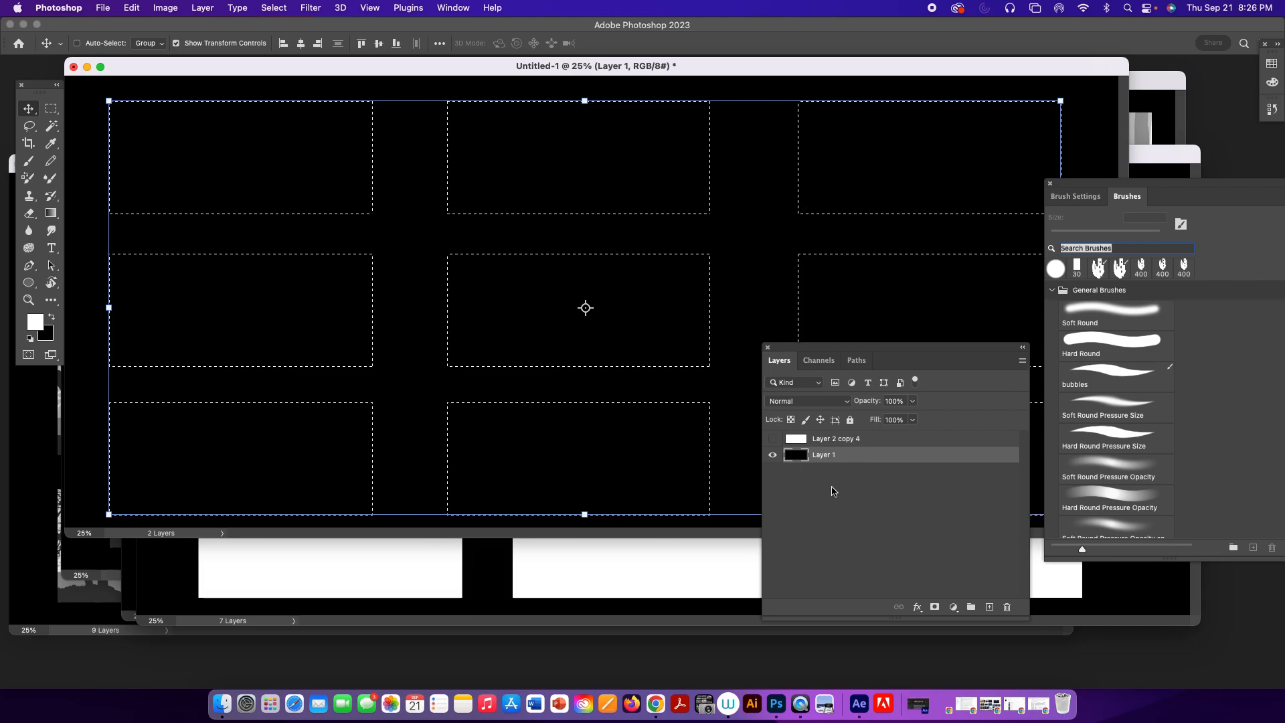
key(alt+BackSpace)
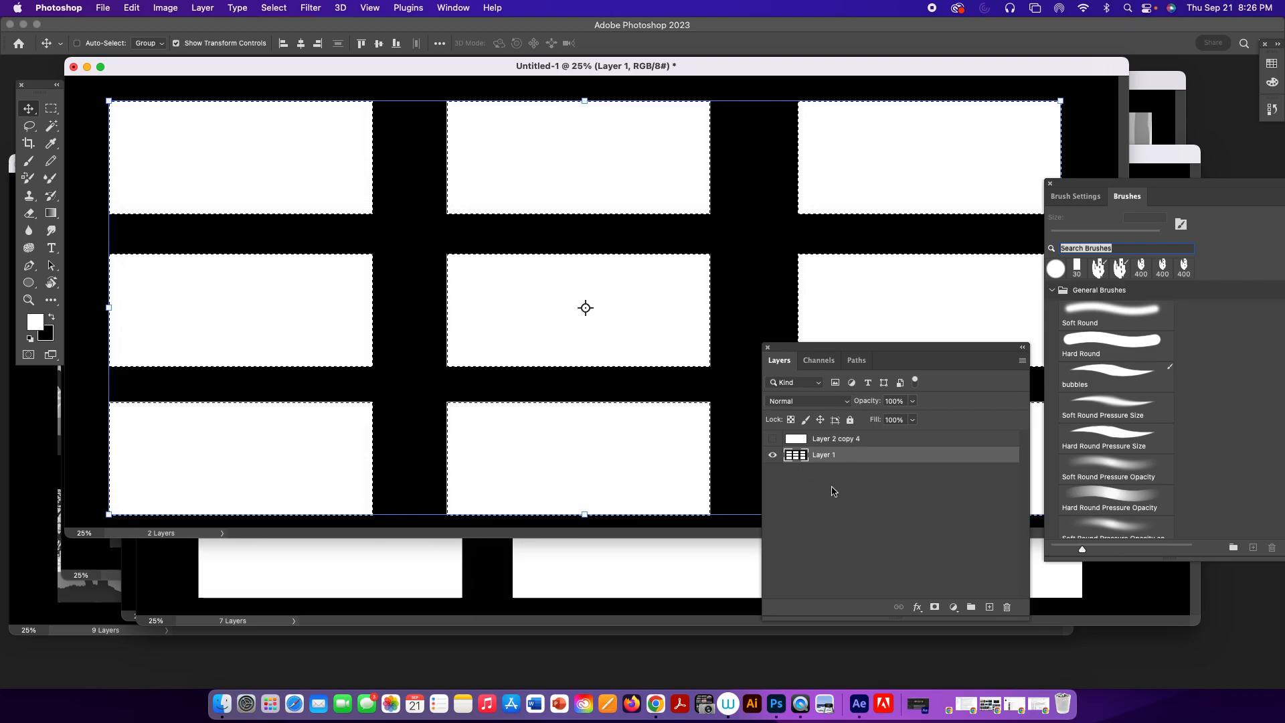
Add a new layer beneath the black frame layer, delete the hidden white grid layer, and make the new layer active.
super+click(991, 607)
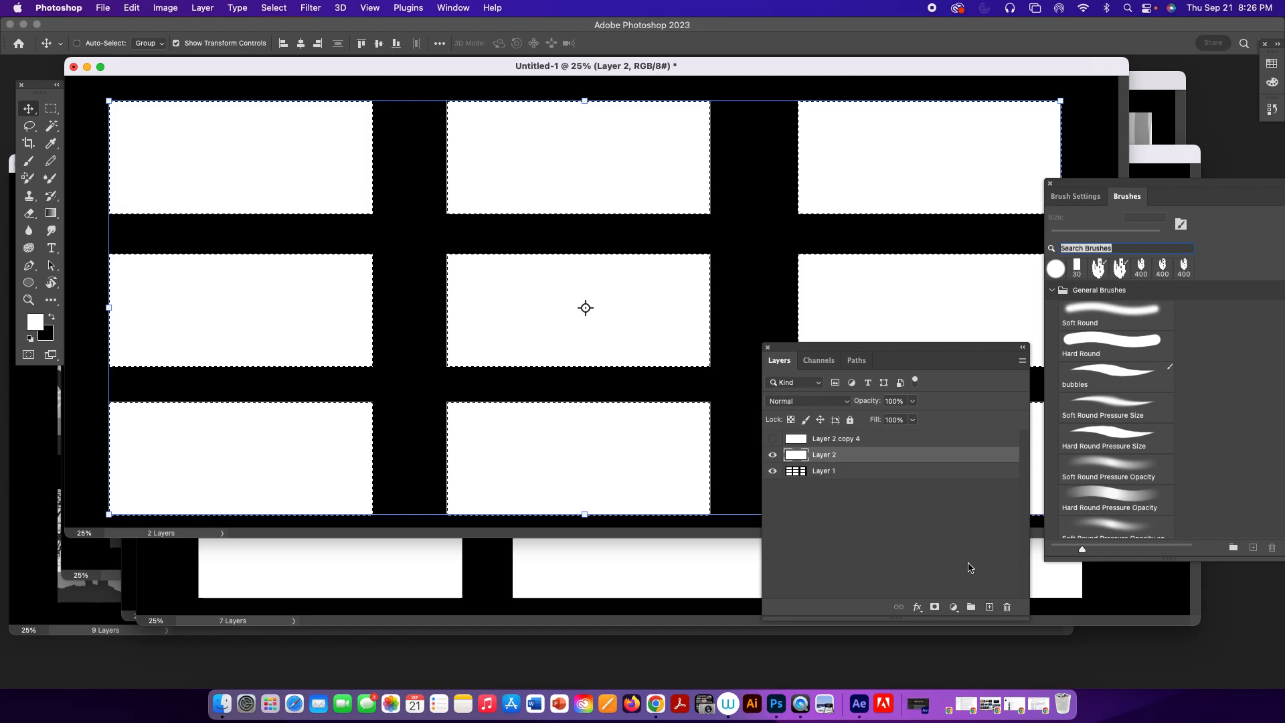
click(870, 474)
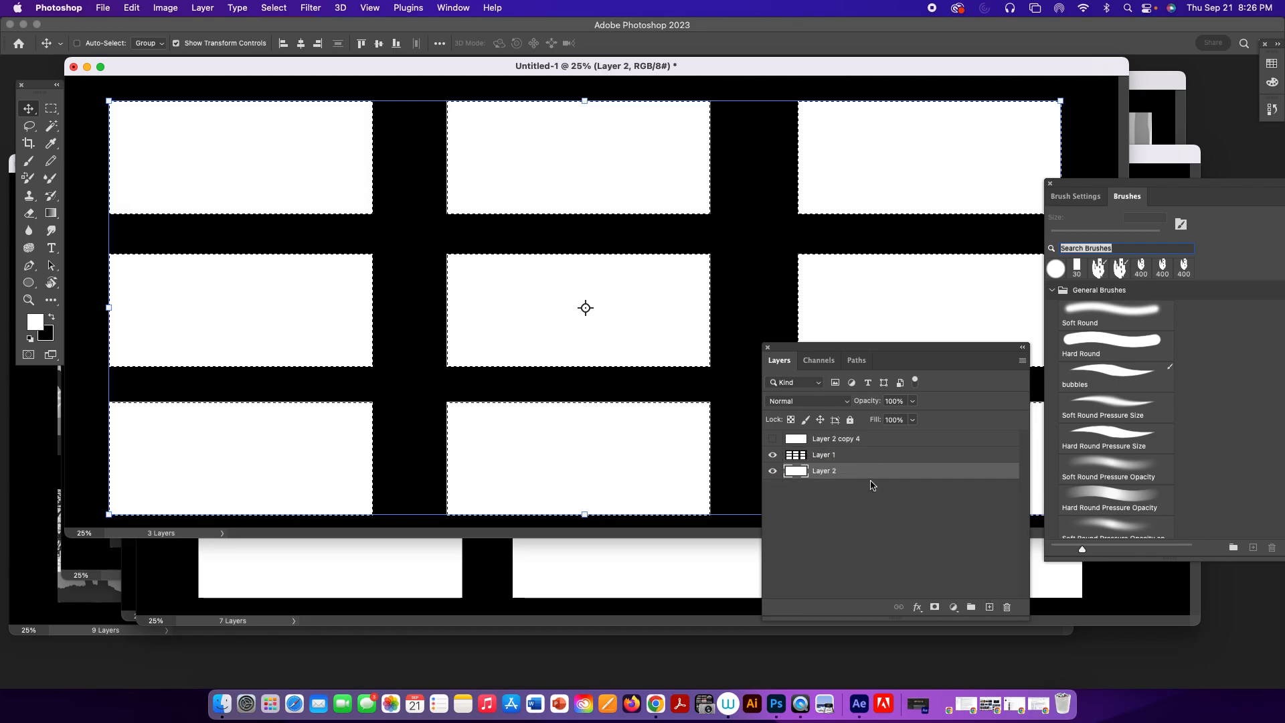
click(869, 442)
click(1006, 607)
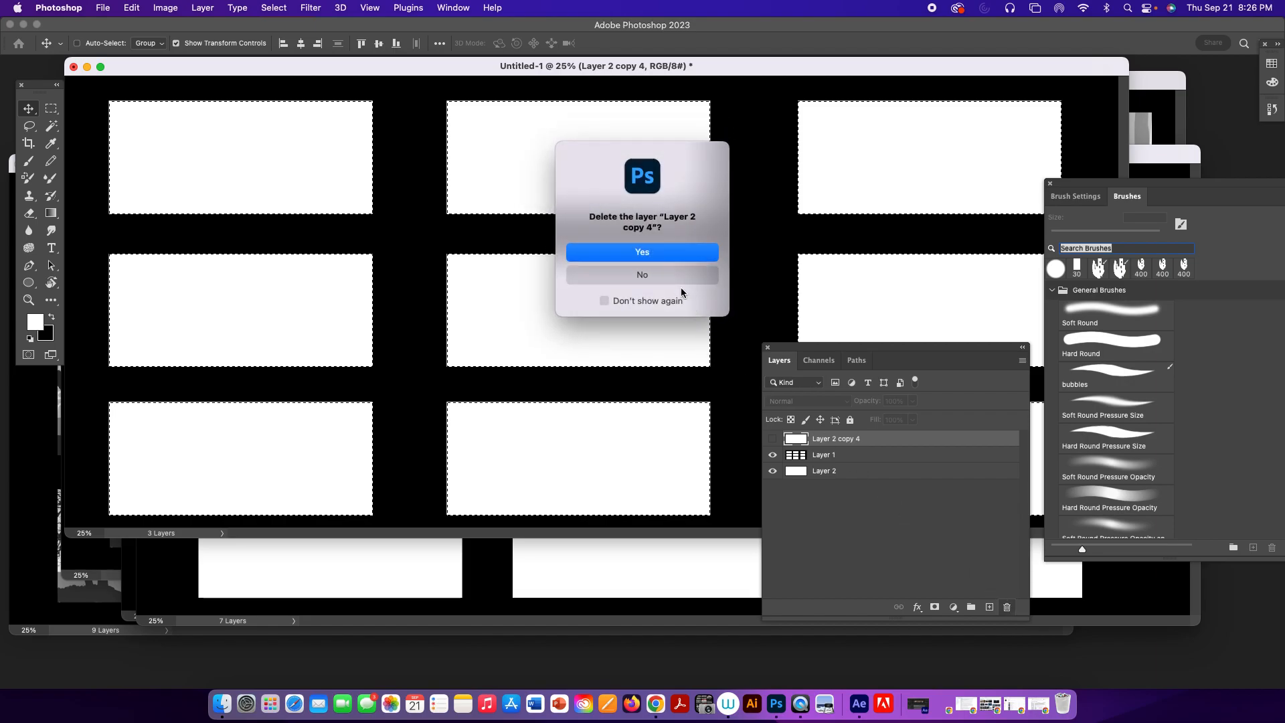
click(663, 253)
click(828, 459)
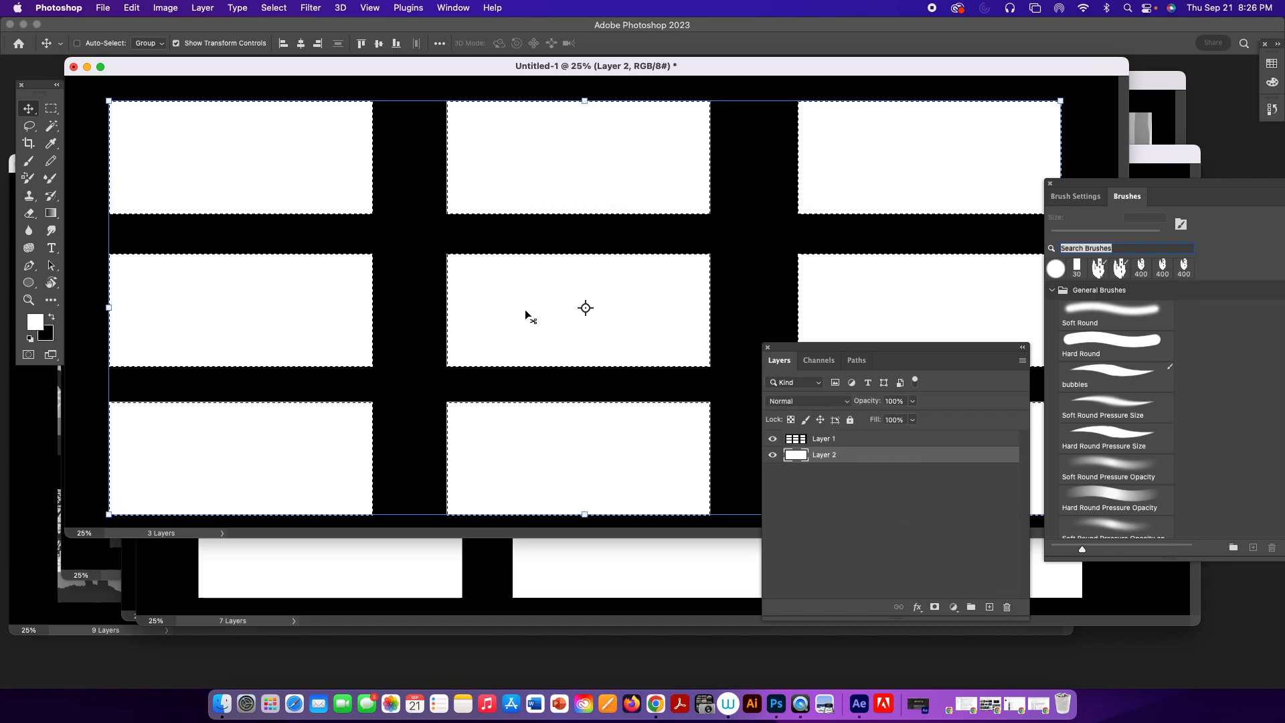
Clear the frame selection and choose the Hard Round Pressure Size brush for painting.
key(b)
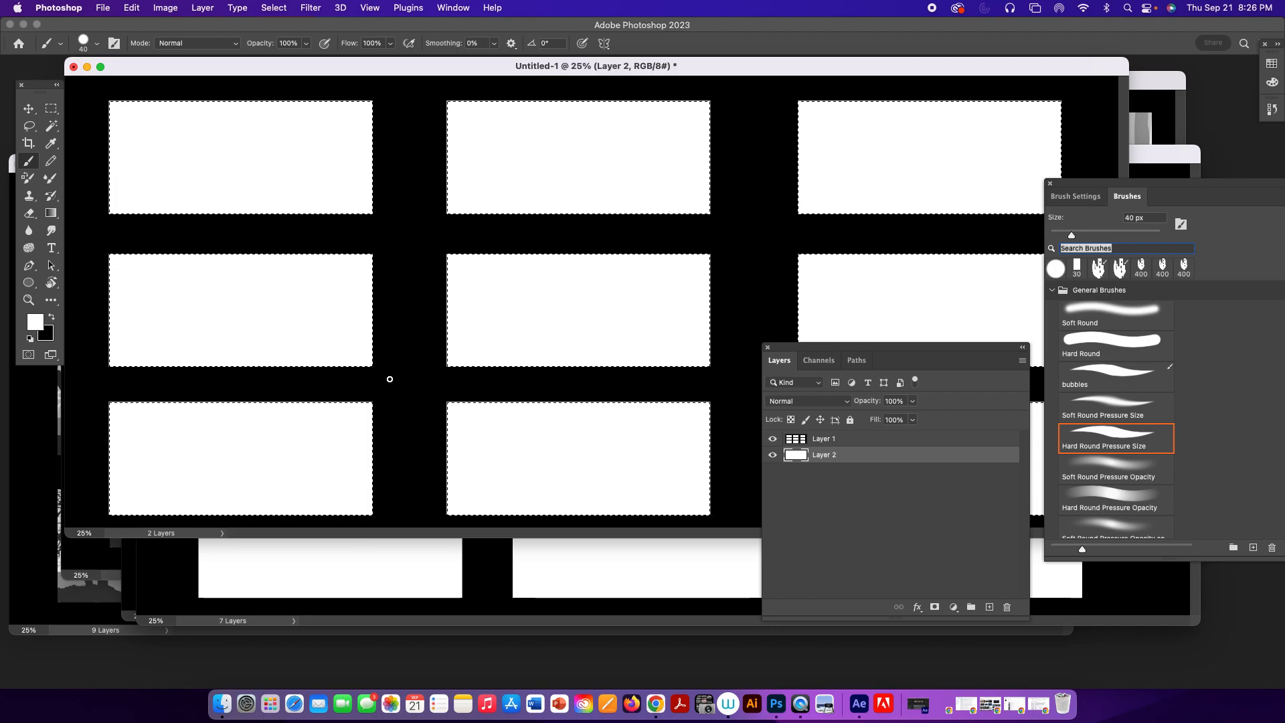
click(1108, 375)
key(super+d)
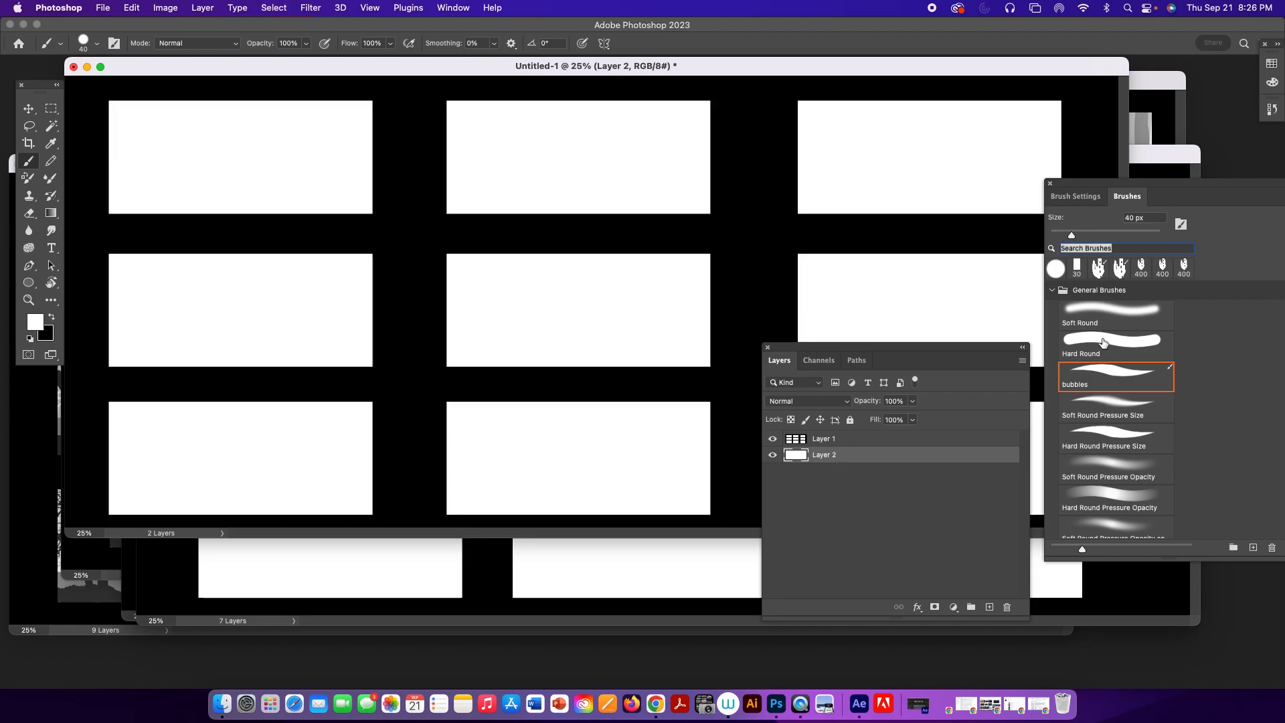
click(1113, 428)
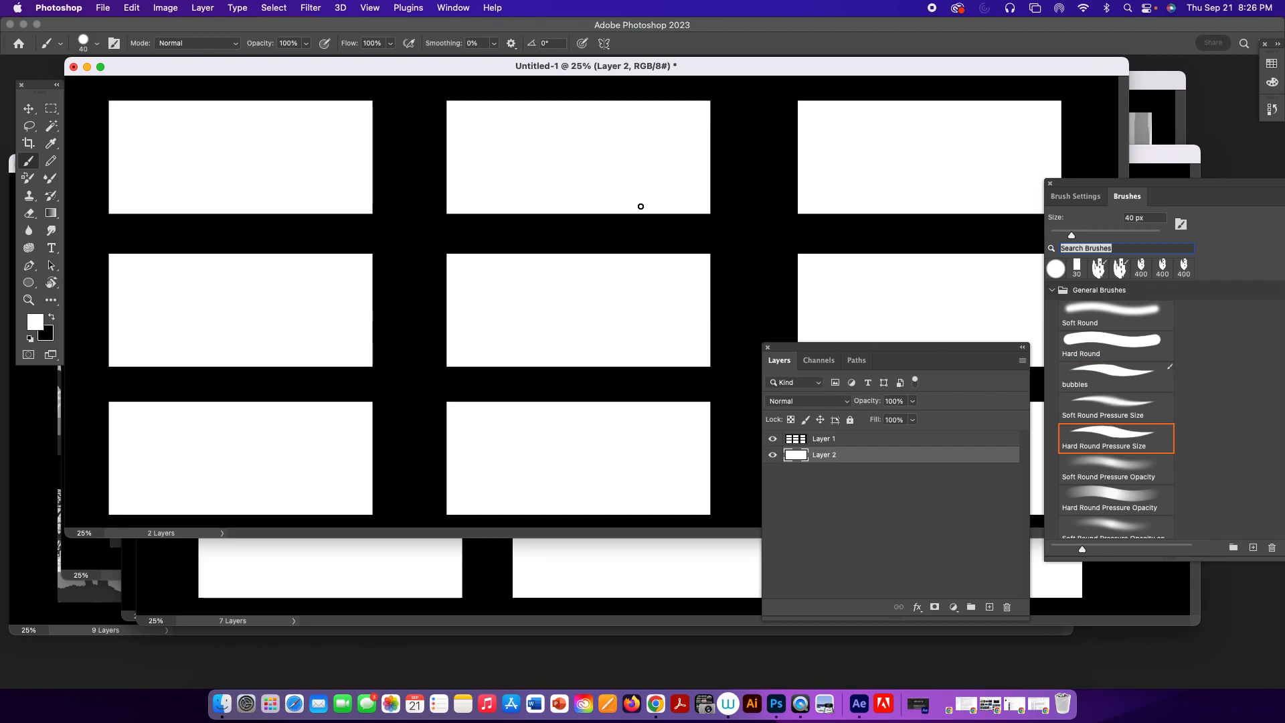
Turn off Smoothing for the brush, set the tip spacing to 24%, and enable the pressure override for size.
click(1075, 196)
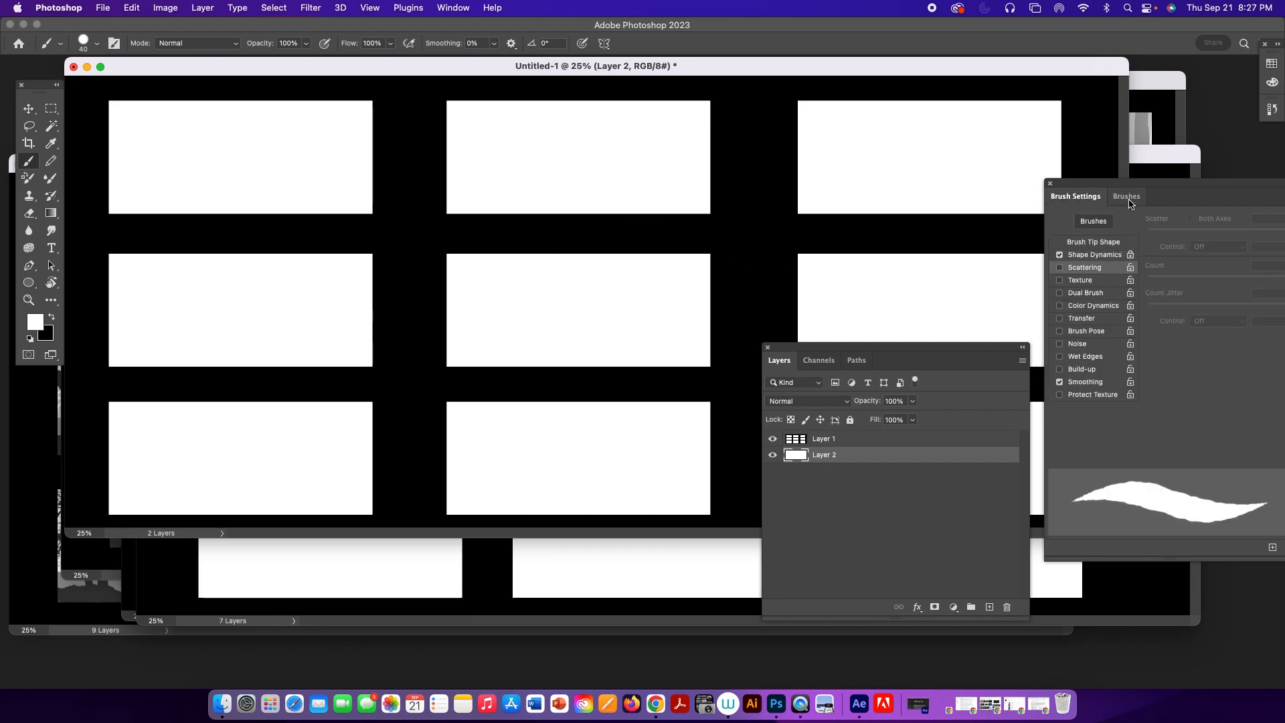
click(1104, 242)
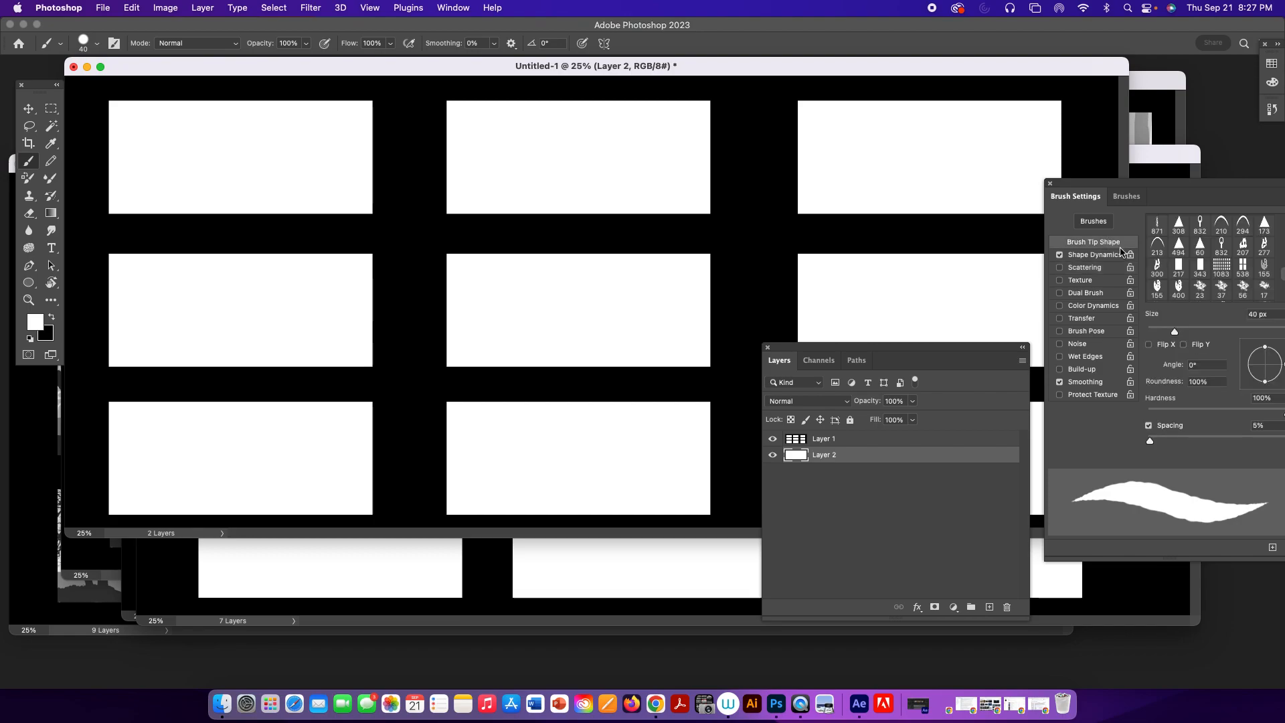
click(1158, 442)
click(1060, 382)
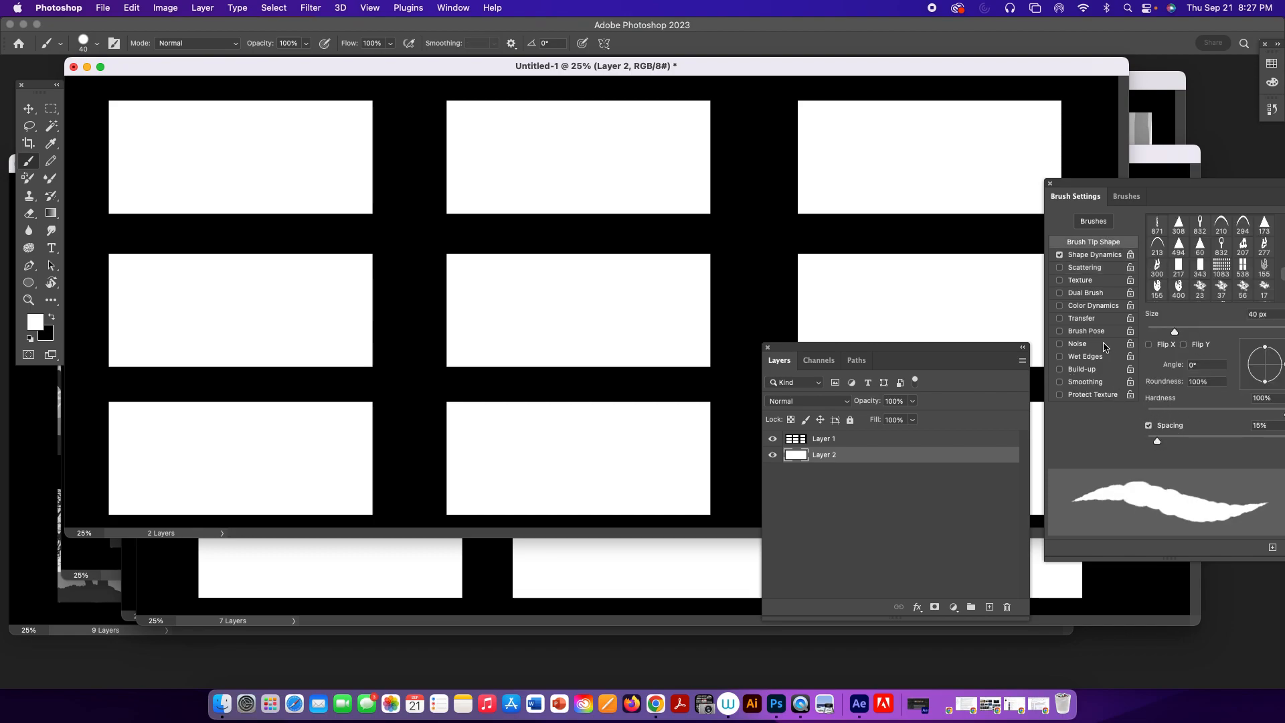
drag(1157, 442, 1149, 443)
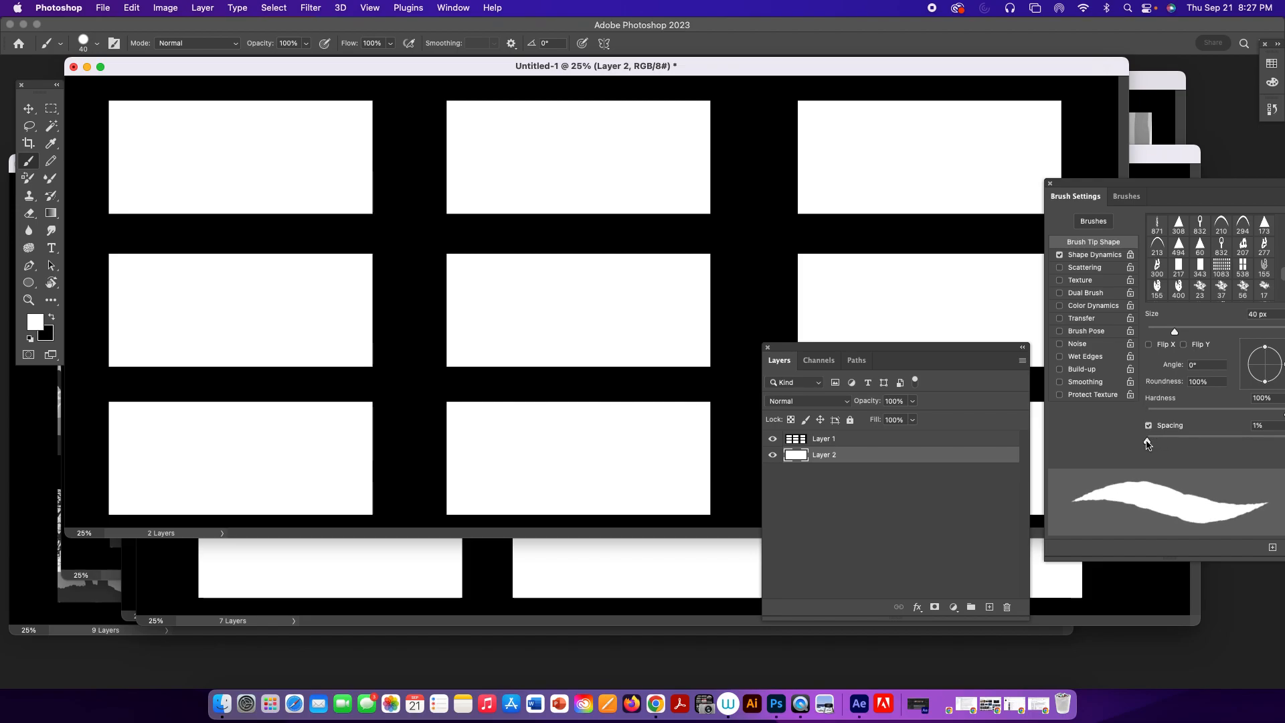
click(580, 47)
drag(1153, 443, 1164, 444)
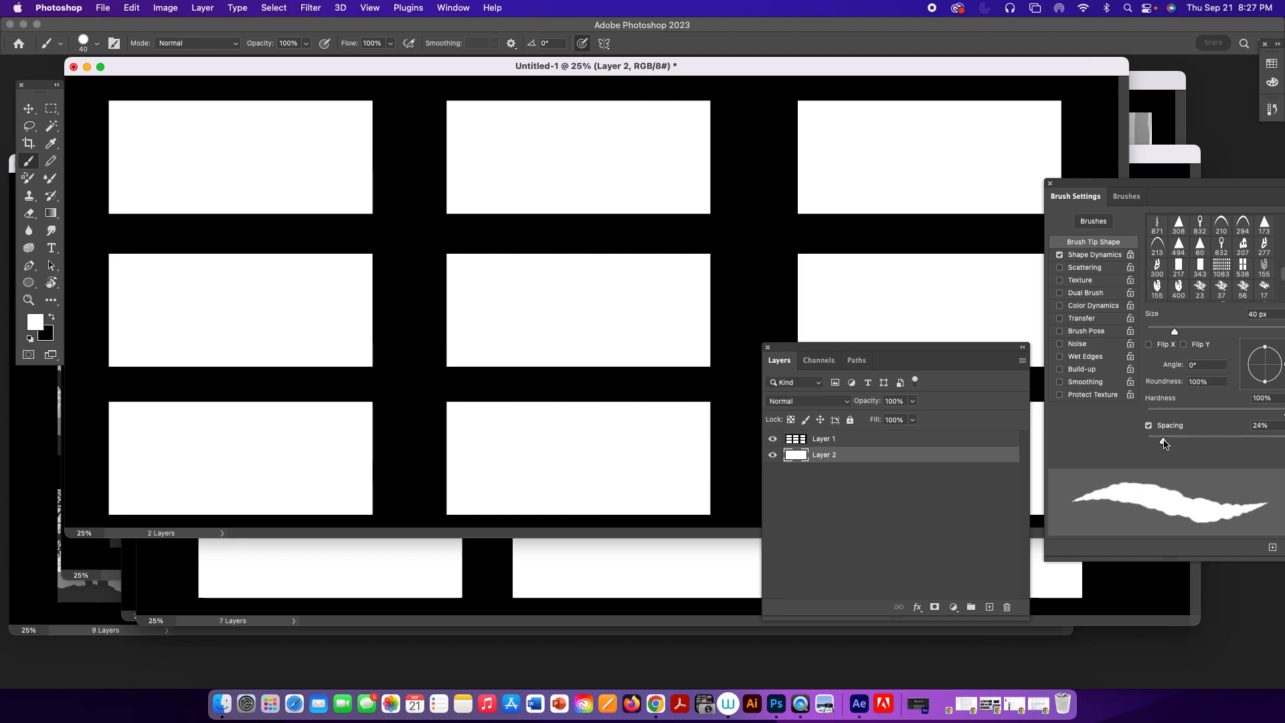
Set the brush's size jitter to 0% in Shape Dynamics and move the brush settings fully into view.
click(1095, 255)
drag(1204, 237, 1147, 236)
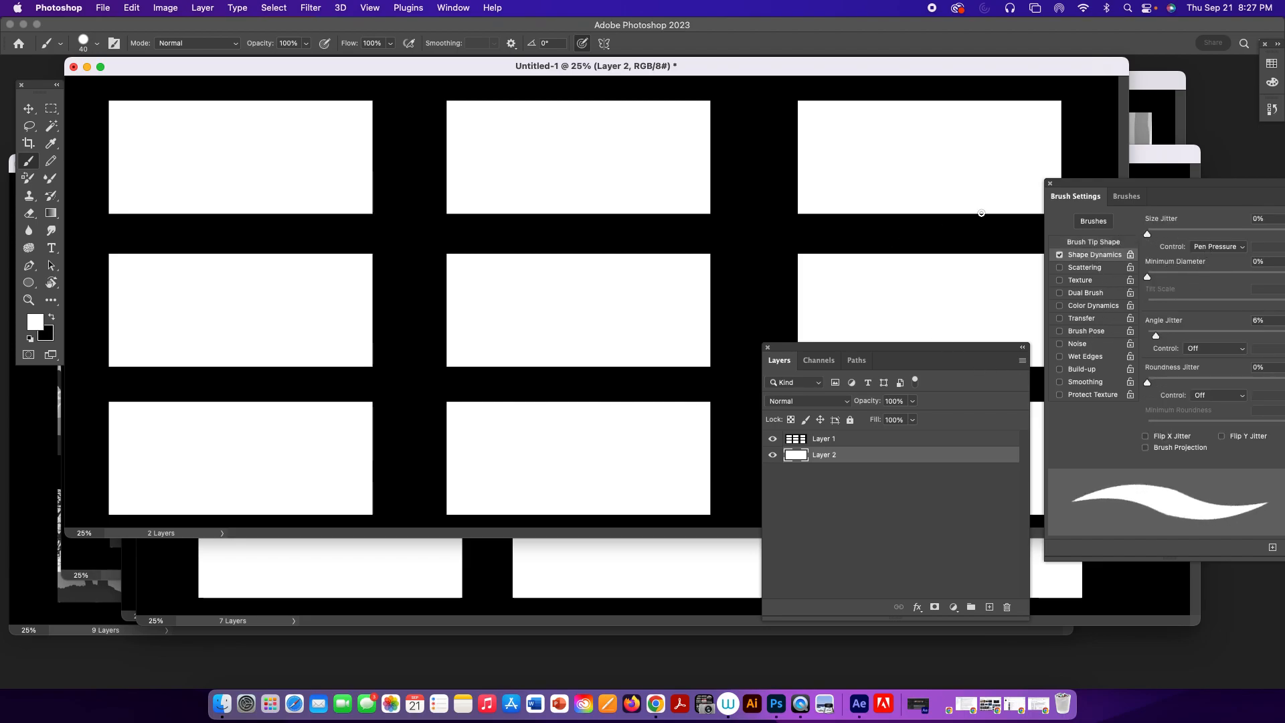
drag(1107, 183, 1093, 198)
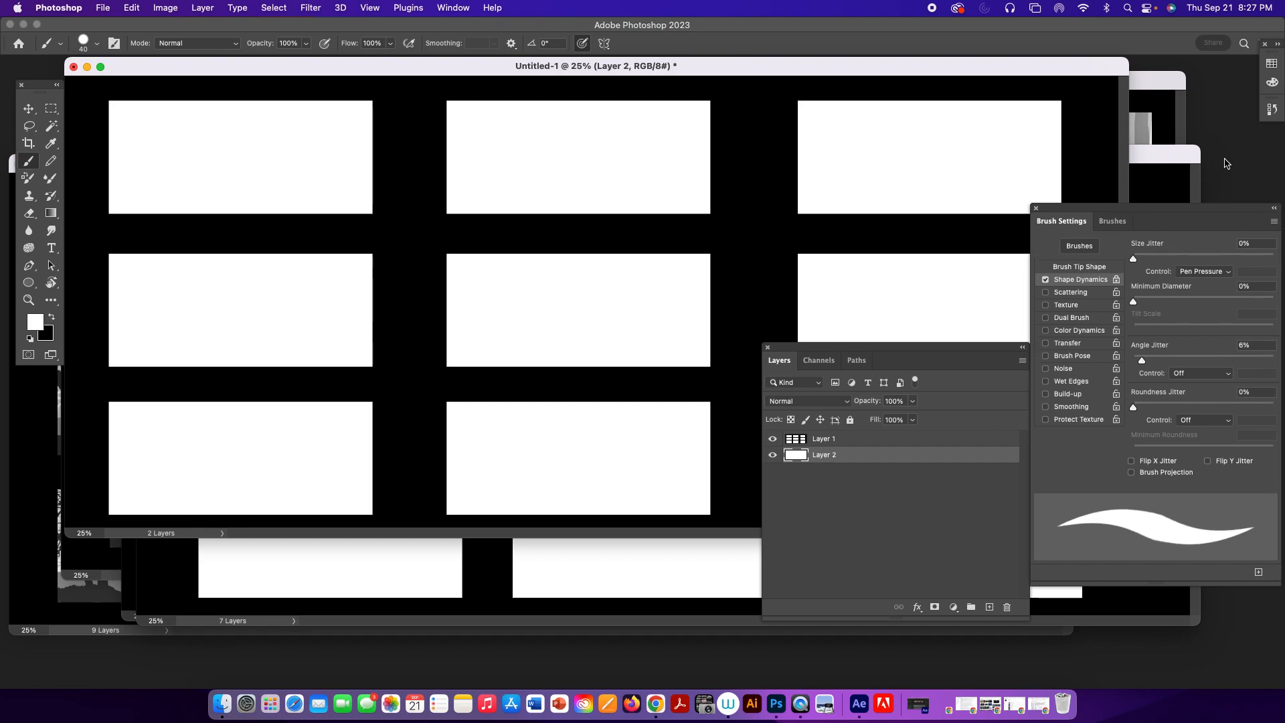
Set the foreground color to 80% black using the Grayscale Slider.
click(1273, 83)
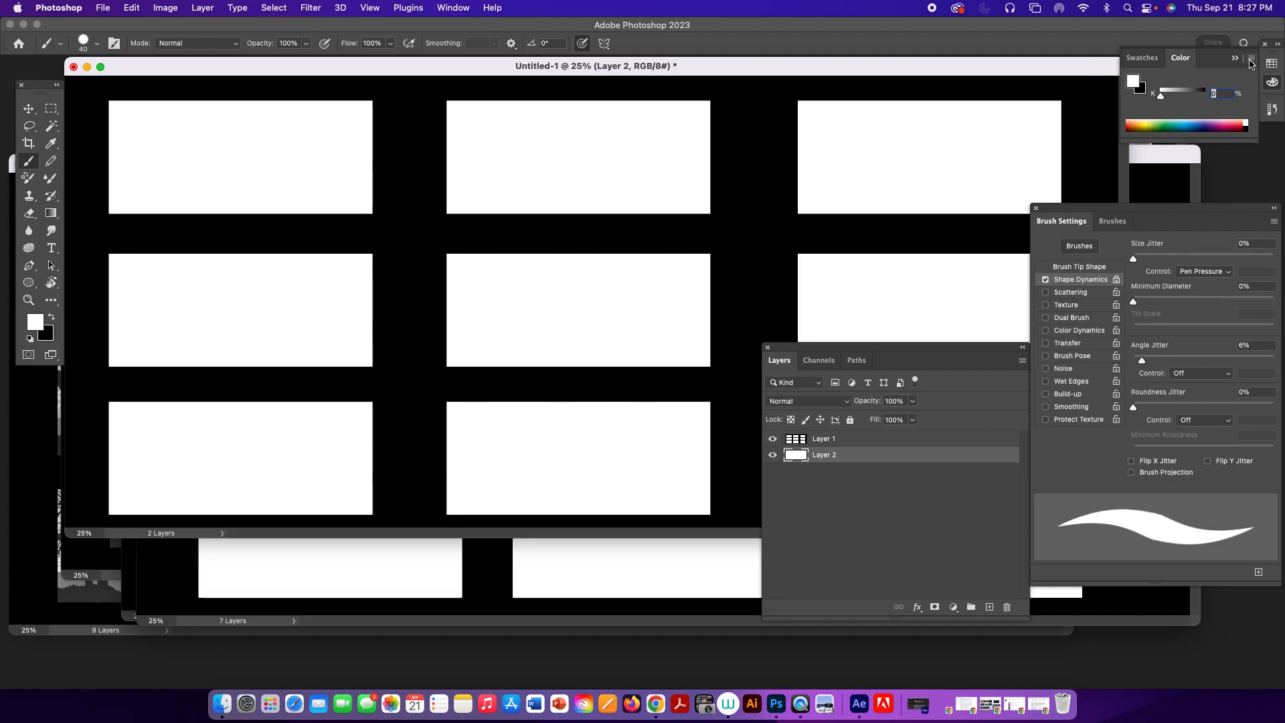
click(1251, 61)
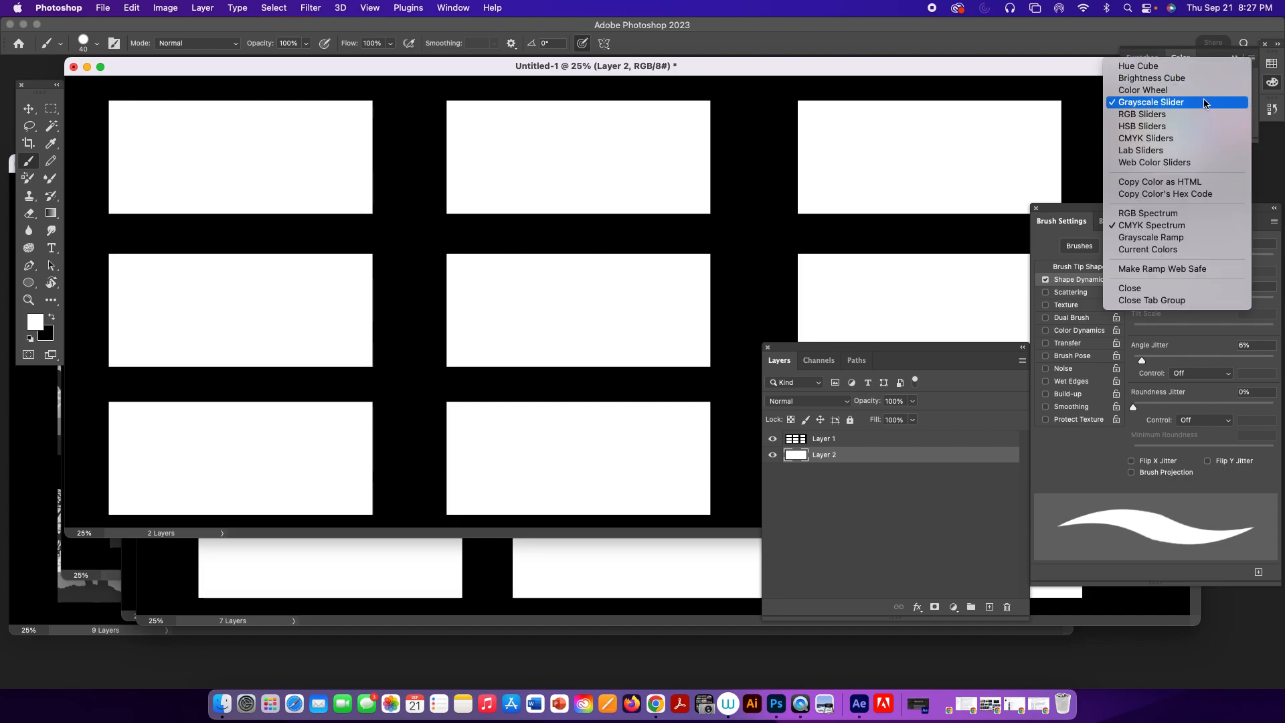
click(1226, 59)
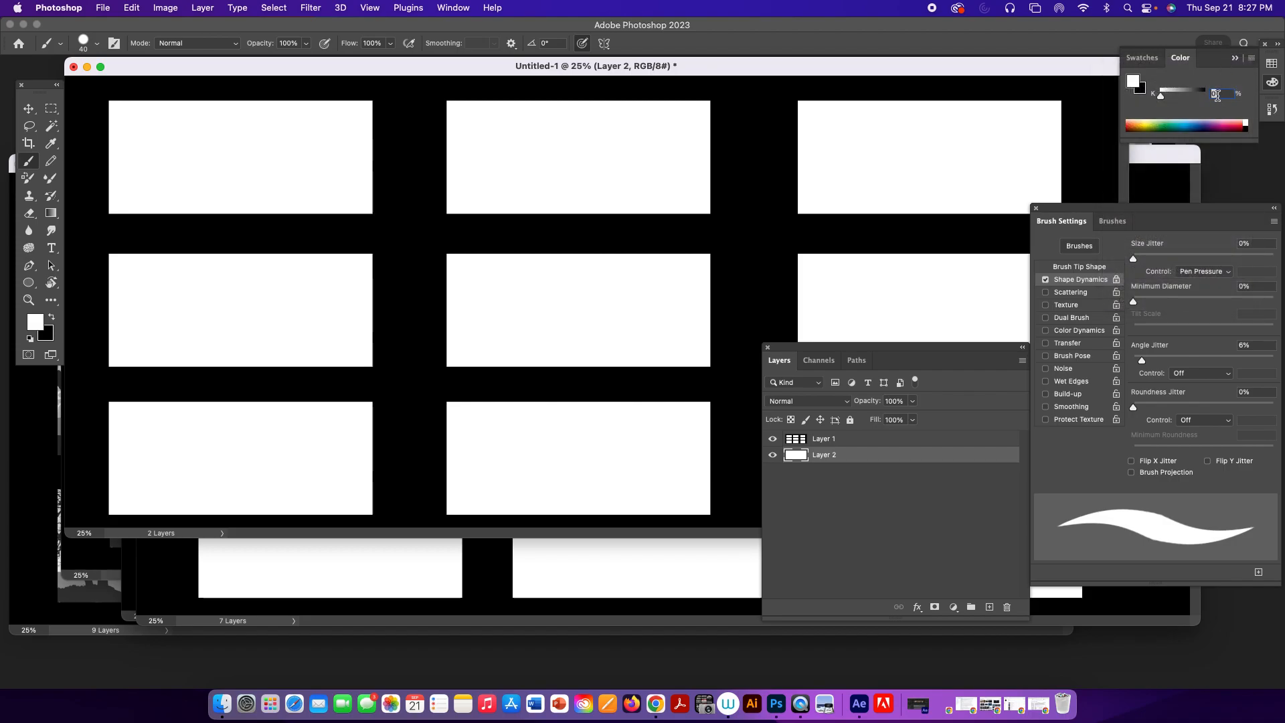
text(80)
key(Return)
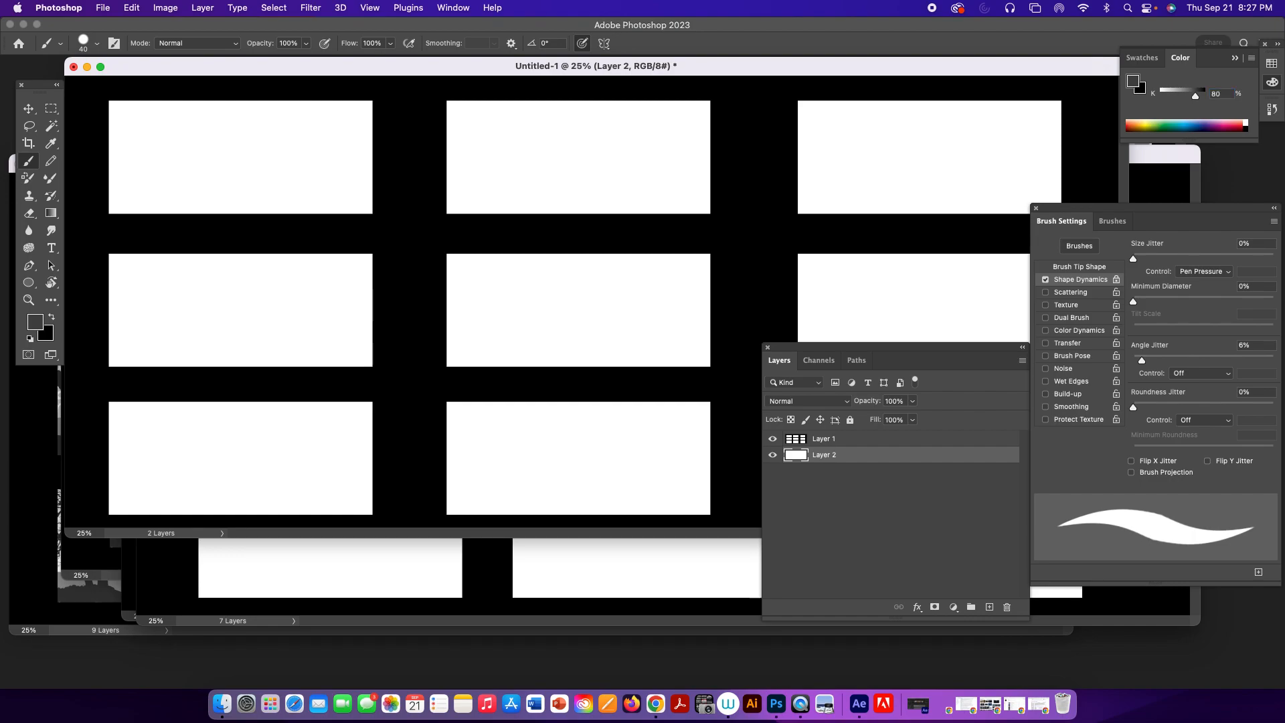
Paint a dark gray hillside along the bottom of the upper-left frame, enlarging the brush from 40 to 80 px for the lower slope.
mouse_move(103, 166)
mouse_down()
mouse_move(261, 217)
mouse_move(166, 199)
mouse_move(212, 218)
mouse_move(172, 199)
mouse_move(154, 213)
mouse_move(106, 182)
mouse_move(177, 209)
mouse_move(178, 196)
mouse_move(207, 204)
mouse_move(159, 219)
mouse_move(121, 205)
mouse_move(113, 223)
mouse_move(139, 212)
mouse_move(139, 187)
mouse_up()
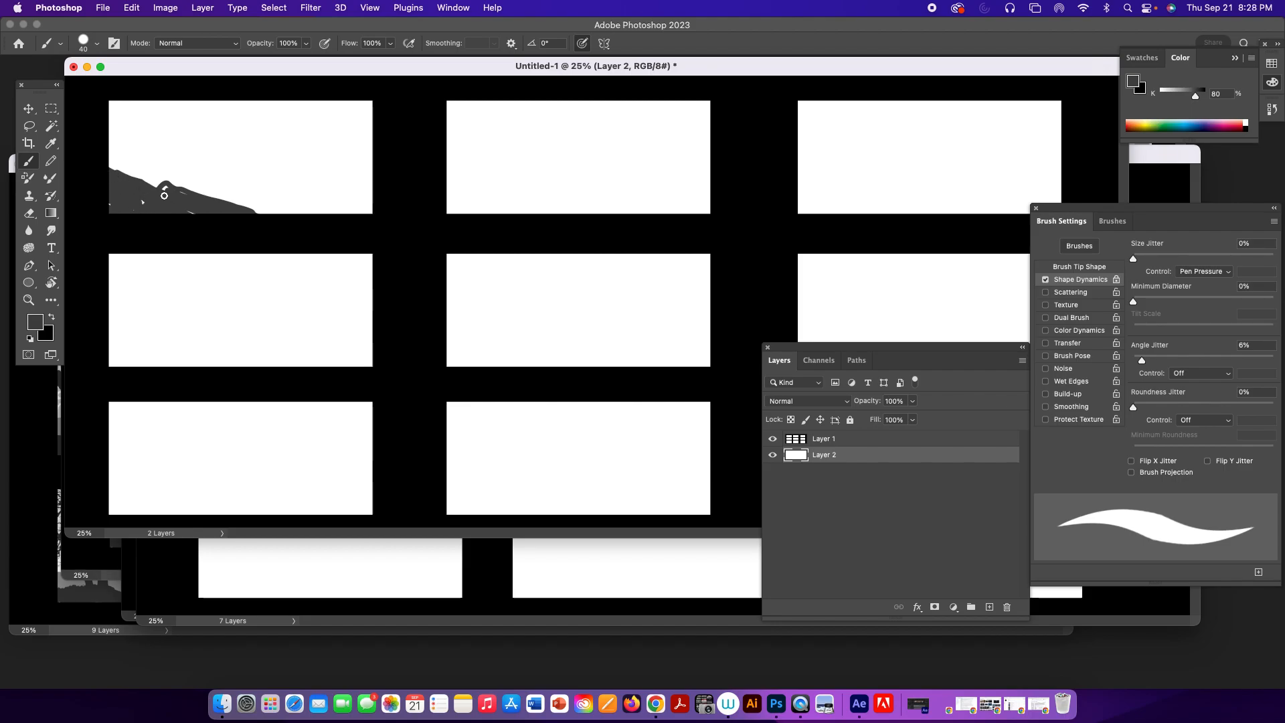
mouse_move(154, 207)
mouse_down()
mouse_move(105, 199)
mouse_move(246, 215)
mouse_up()
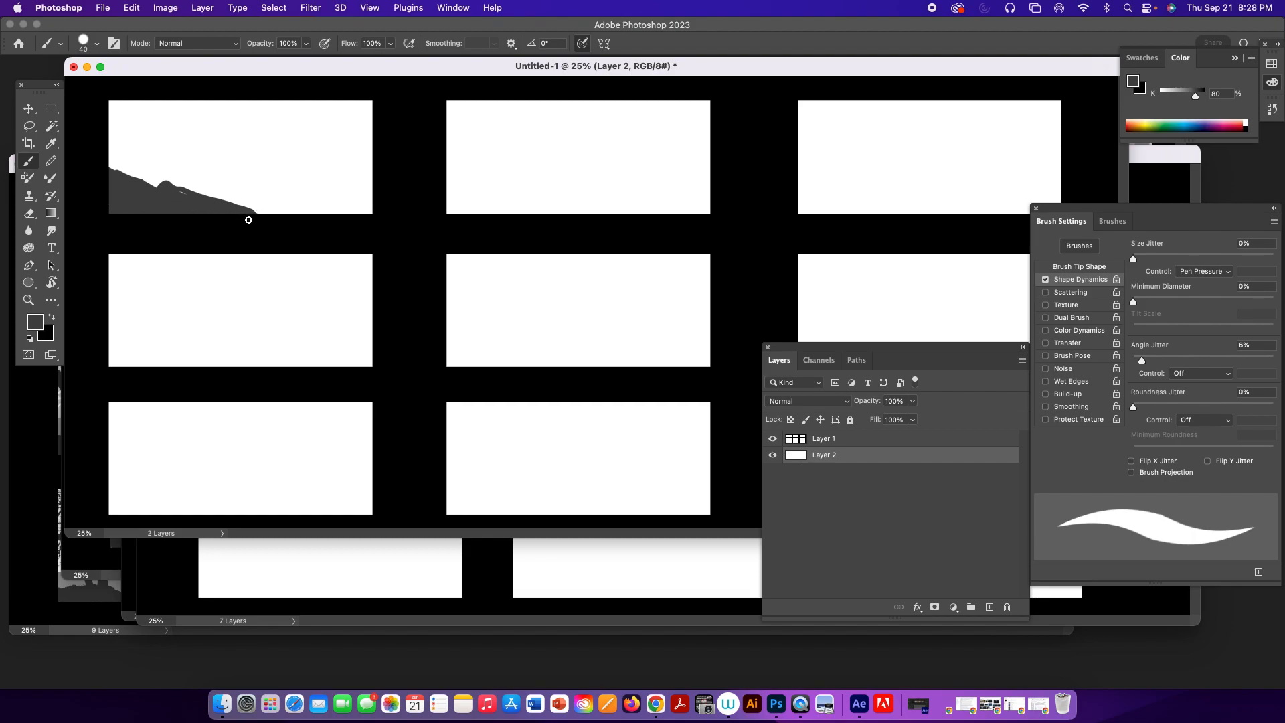
key(bracketright)
key(bracketright)
key(bracketright)
key(bracketright)
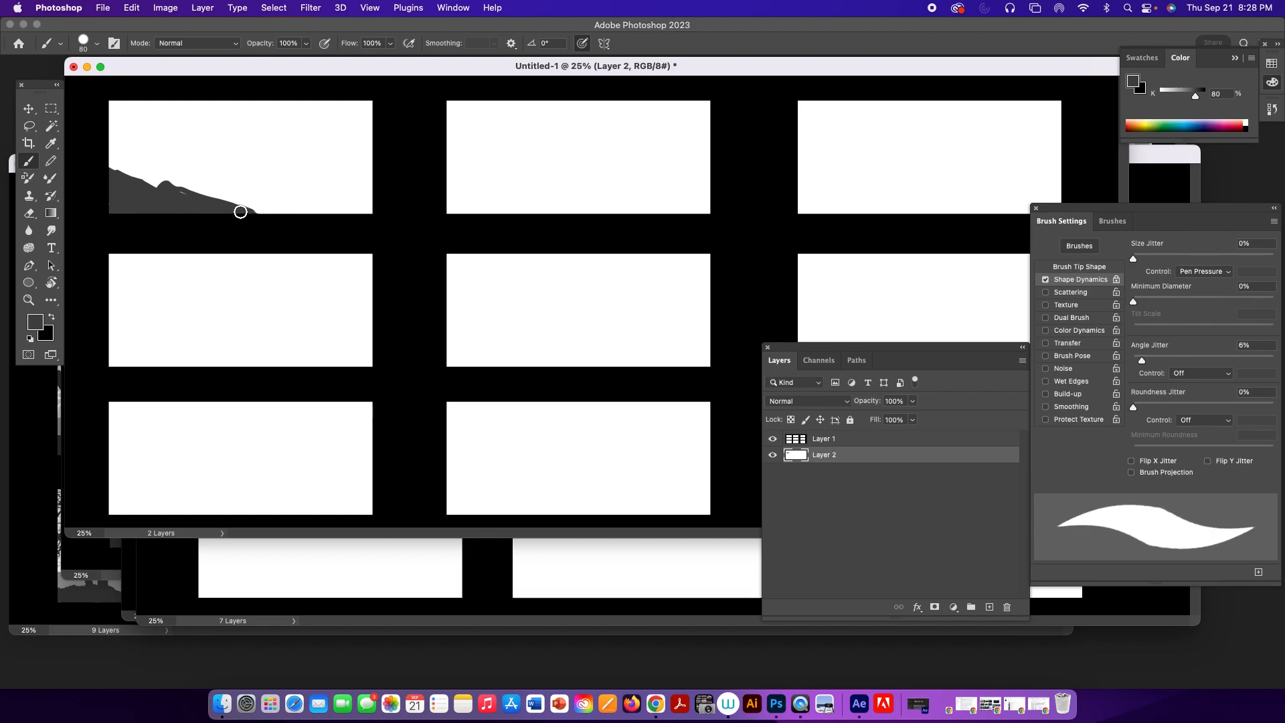
mouse_move(230, 193)
mouse_down()
mouse_move(295, 219)
mouse_move(206, 207)
mouse_move(245, 204)
mouse_move(227, 194)
mouse_move(211, 202)
mouse_move(252, 212)
mouse_move(225, 192)
mouse_move(306, 221)
mouse_move(230, 193)
mouse_move(328, 221)
mouse_move(223, 193)
mouse_move(318, 221)
mouse_move(250, 213)
mouse_move(221, 191)
mouse_move(209, 204)
mouse_move(172, 190)
mouse_move(202, 201)
mouse_move(103, 203)
mouse_move(240, 212)
mouse_move(130, 198)
mouse_move(170, 207)
mouse_move(165, 185)
mouse_move(216, 191)
mouse_move(196, 198)
mouse_move(235, 184)
mouse_move(275, 200)
mouse_move(230, 188)
mouse_move(269, 209)
mouse_move(236, 182)
mouse_move(216, 191)
mouse_move(275, 213)
mouse_up()
Trim the top edge of the dark hillside with the Eraser, enlarging it to 70 px.
key(e)
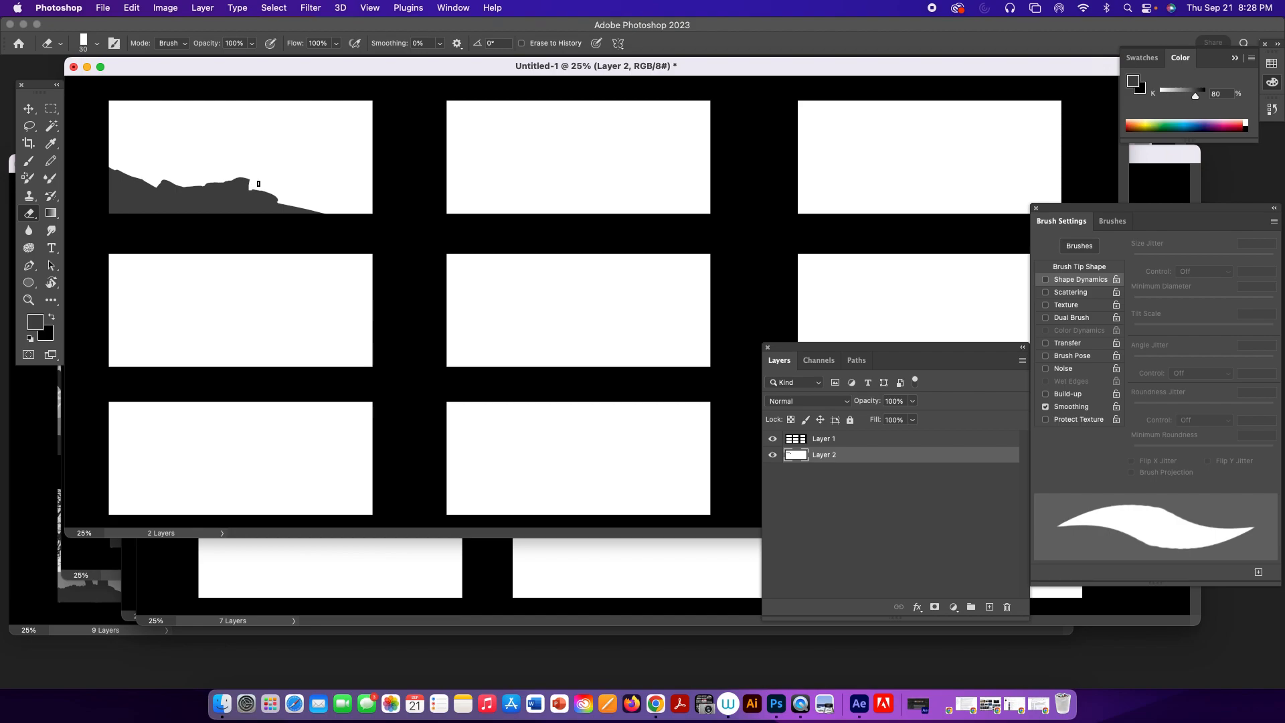
key(bracketright)
key(bracketright)
key(bracketright)
key(bracketright)
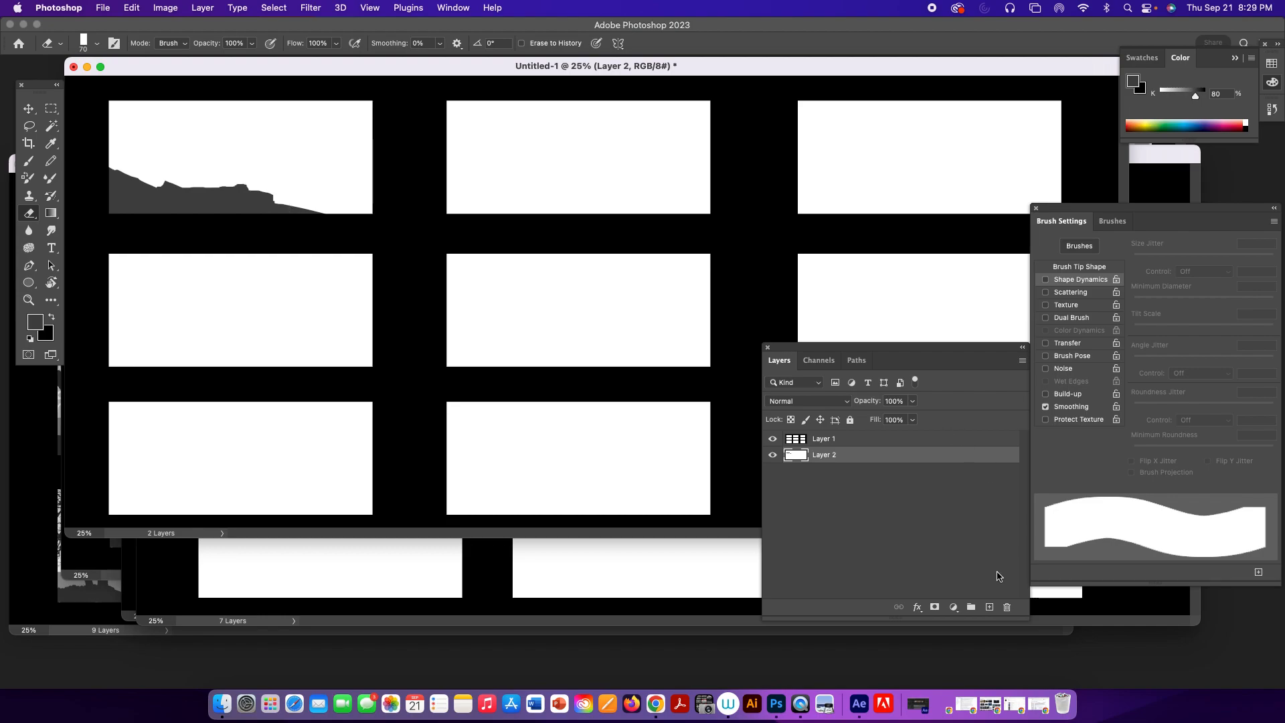
Add a new layer beneath the hillside layer and set the foreground color to 50% black.
click(991, 609)
drag(869, 460, 872, 487)
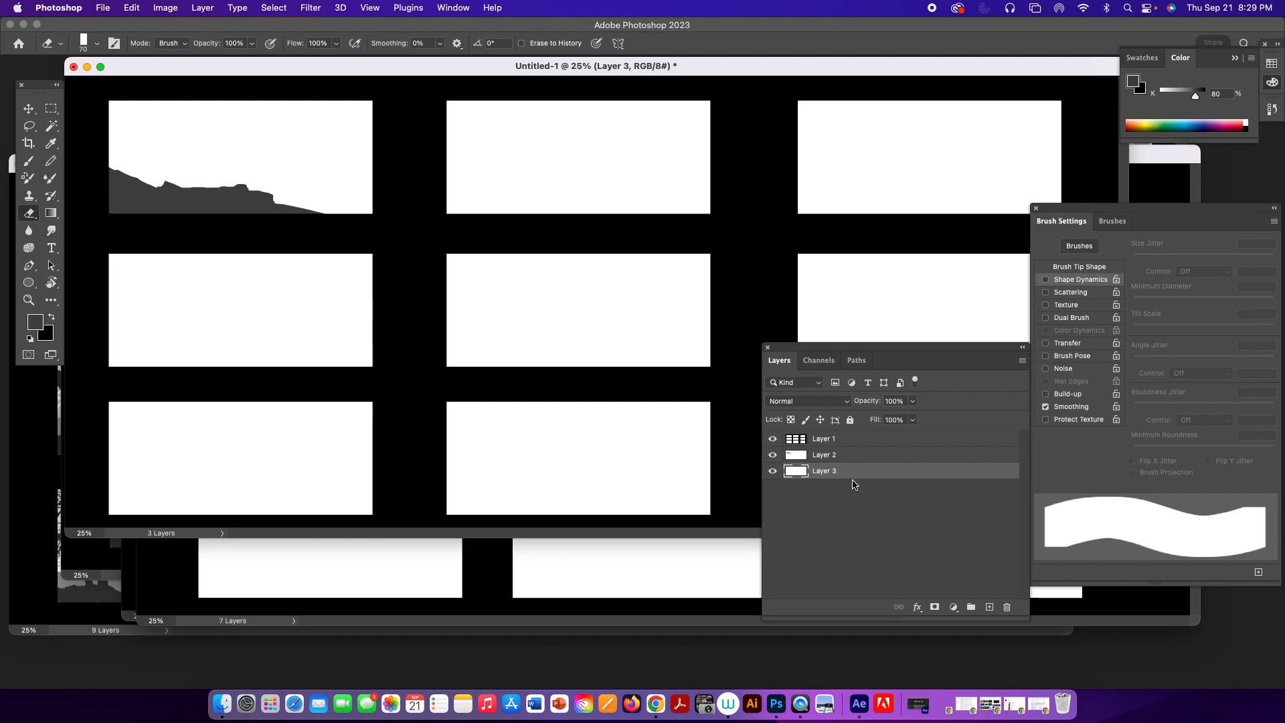
drag(1200, 99, 1185, 99)
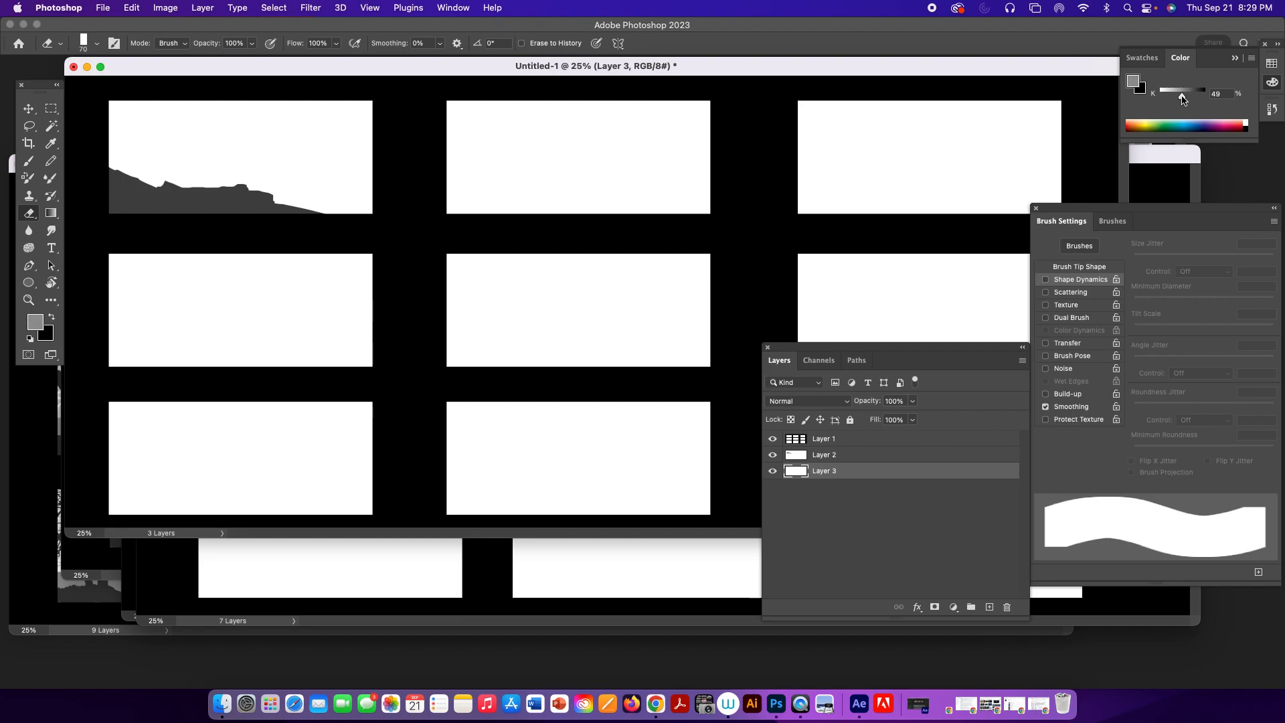
drag(1181, 98, 1180, 97)
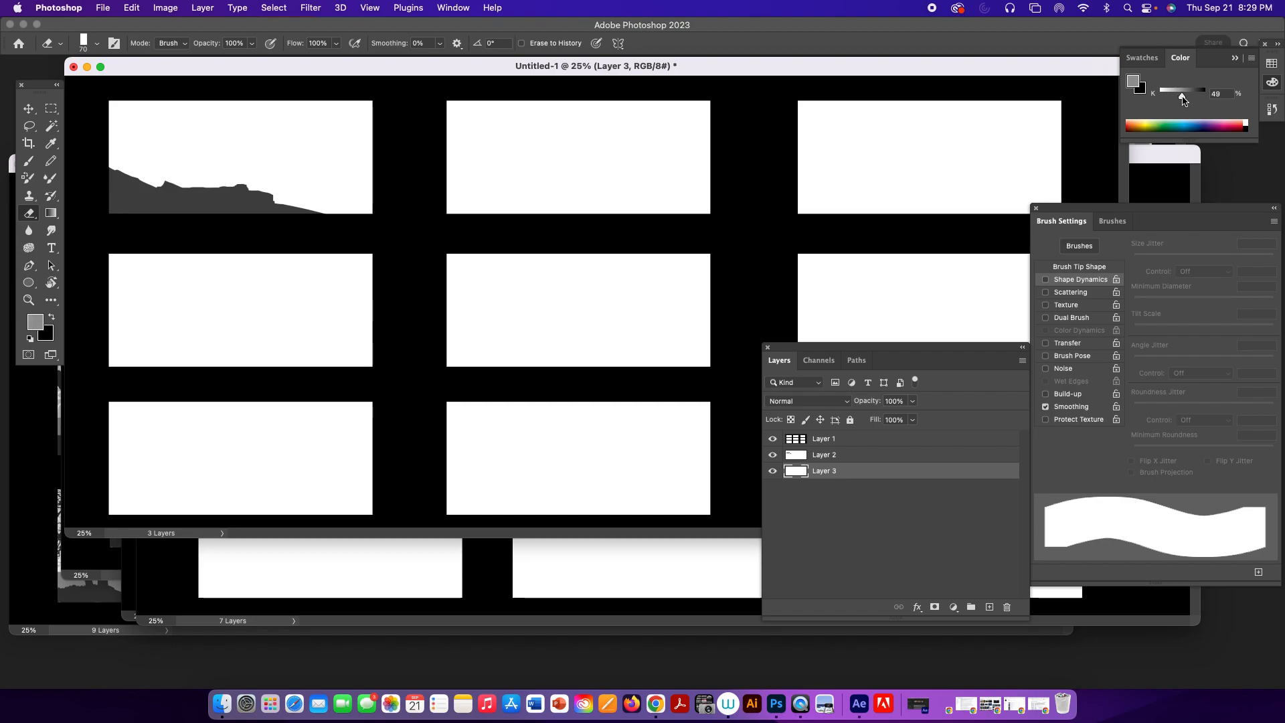
click(1225, 95)
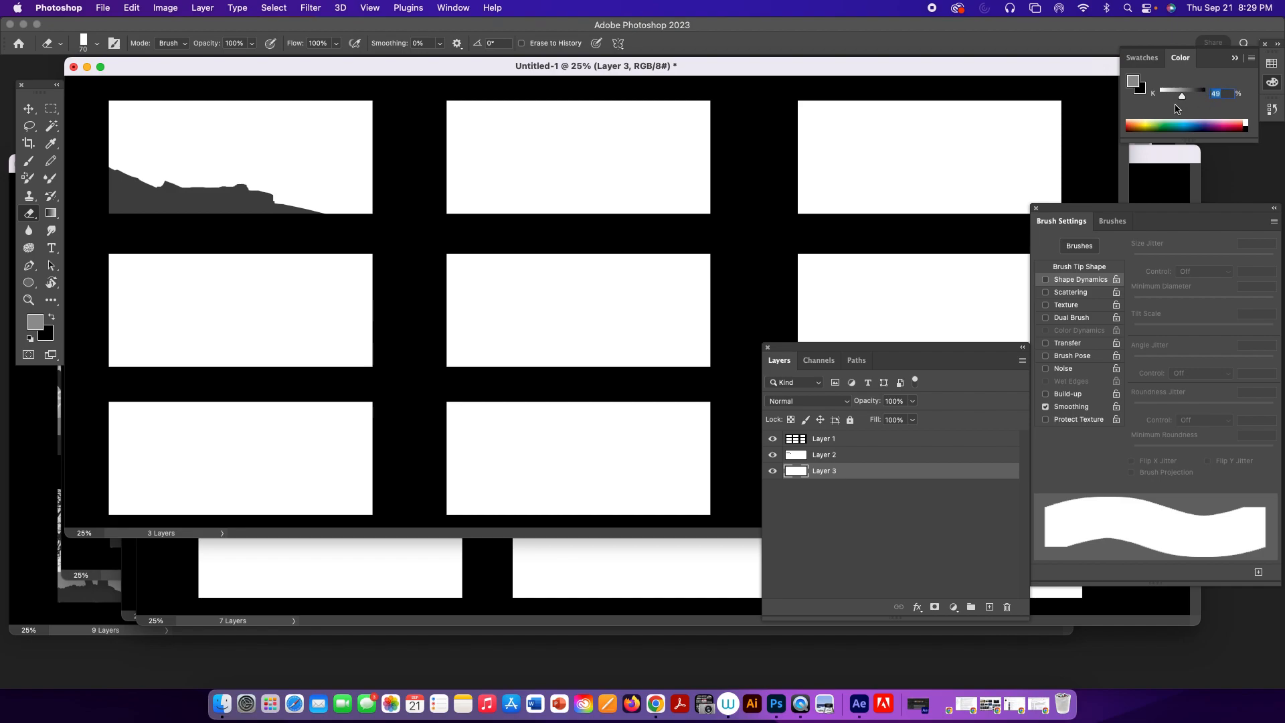
text(50b)
Paint a mid-gray castle with three towers on a mound behind the hillside, erasing and reshaping the mound's outer slope.
mouse_move(208, 180)
mouse_down()
mouse_move(248, 146)
mouse_move(264, 170)
mouse_move(270, 144)
mouse_move(281, 190)
mouse_move(275, 156)
mouse_move(268, 192)
mouse_move(238, 159)
mouse_move(215, 170)
mouse_move(232, 152)
mouse_move(246, 184)
mouse_move(271, 170)
mouse_move(264, 127)
mouse_move(277, 139)
mouse_move(284, 122)
mouse_move(285, 139)
mouse_move(276, 122)
mouse_move(277, 142)
mouse_move(296, 127)
mouse_move(296, 141)
mouse_move(279, 141)
mouse_move(284, 180)
mouse_move(216, 172)
mouse_move(200, 186)
mouse_move(215, 152)
mouse_move(200, 176)
mouse_move(200, 127)
mouse_move(214, 134)
mouse_move(206, 178)
mouse_move(301, 208)
mouse_move(288, 178)
mouse_move(312, 182)
mouse_move(304, 167)
mouse_move(257, 168)
mouse_move(355, 152)
mouse_move(312, 178)
mouse_move(313, 201)
mouse_move(320, 151)
mouse_move(326, 161)
mouse_move(332, 144)
mouse_move(328, 209)
mouse_up()
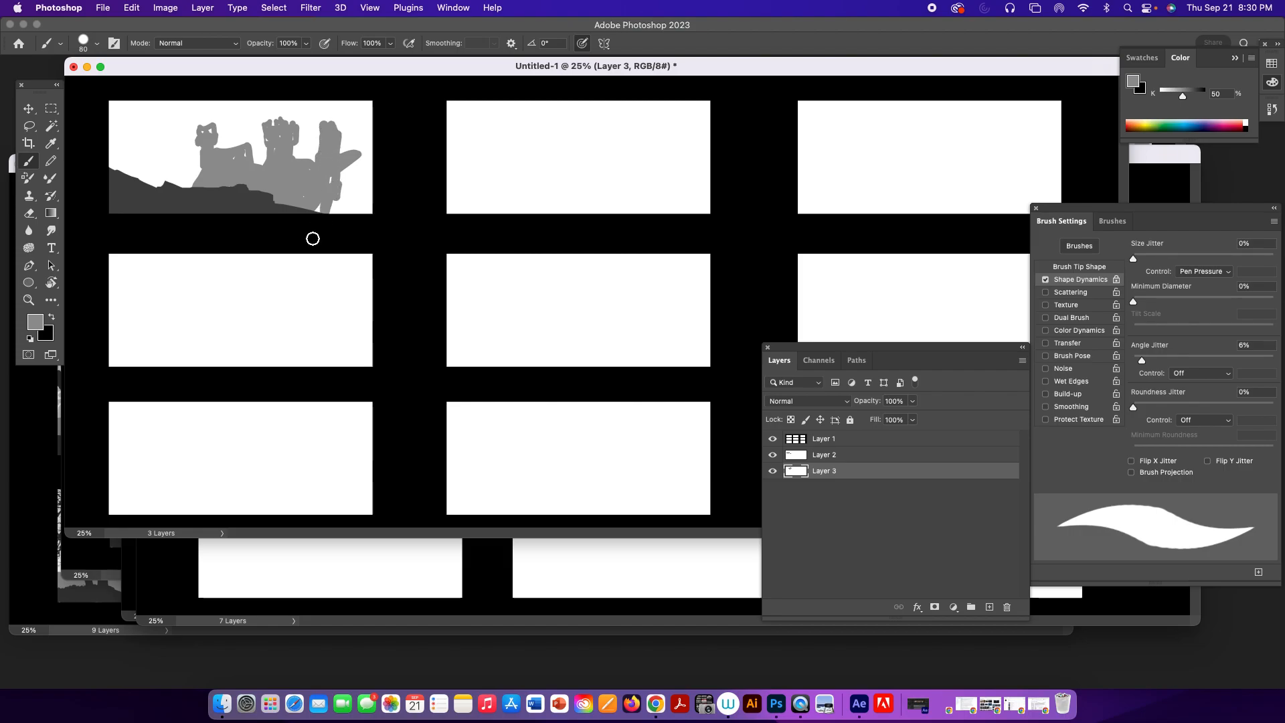
key(e)
mouse_move(343, 150)
mouse_down()
mouse_move(311, 207)
mouse_move(358, 207)
mouse_move(333, 177)
mouse_move(344, 178)
mouse_move(354, 203)
mouse_move(341, 177)
mouse_move(297, 167)
mouse_move(345, 206)
mouse_up()
key(b)
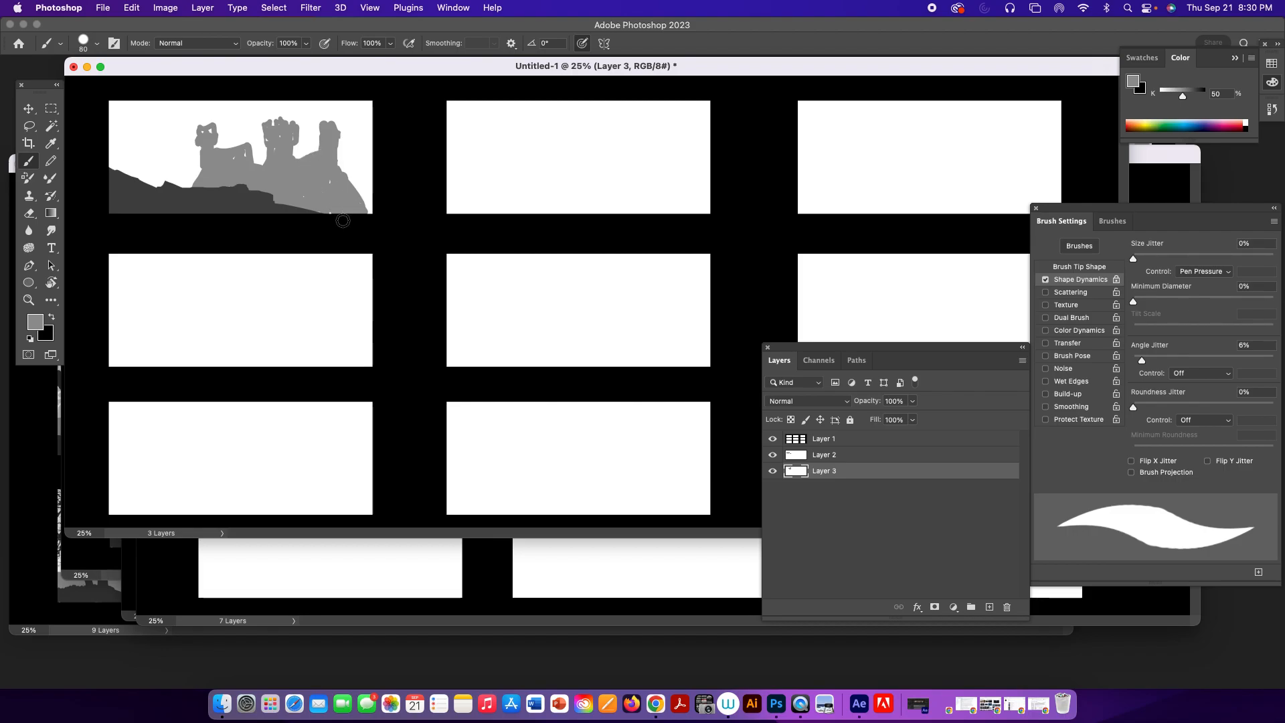
Select the castle and scale it to about 65% width and 56% height, moving it toward the right half of the upper-left frame.
key(m)
drag(139, 87, 404, 234)
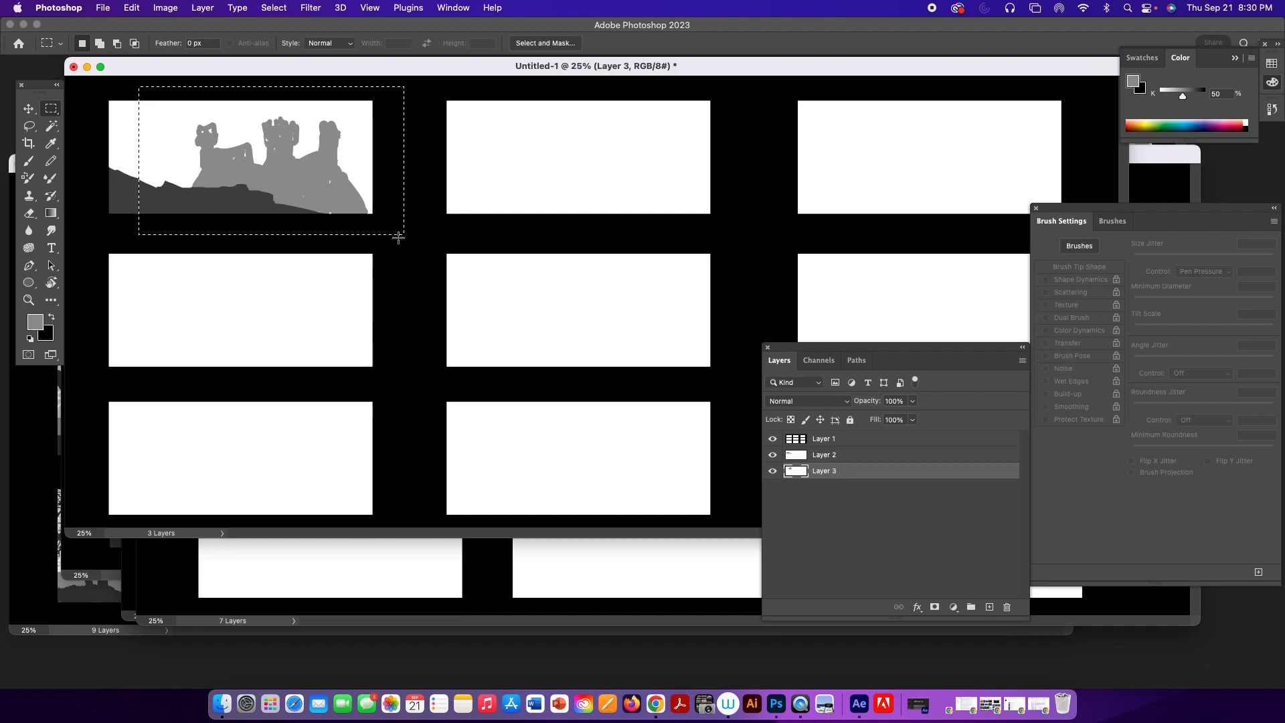
key(super+t)
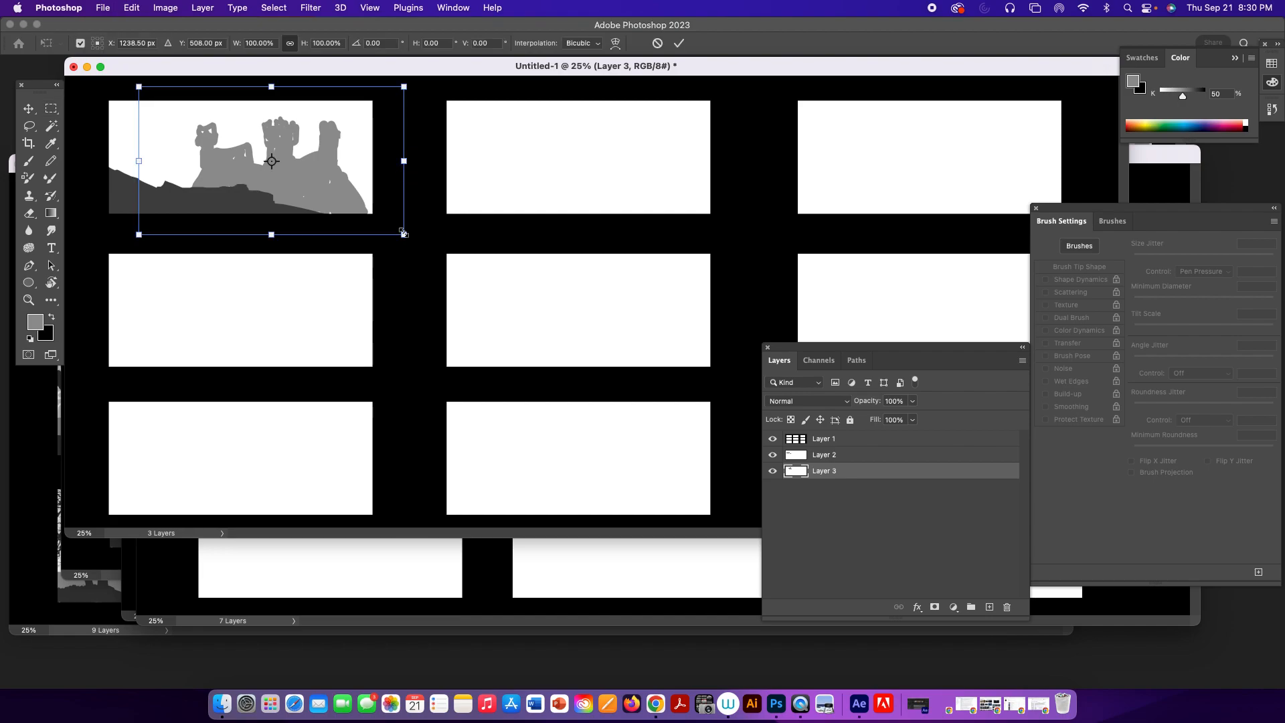
drag(399, 231, 342, 201)
mouse_move(287, 168)
mouse_down()
mouse_move(310, 175)
mouse_move(290, 180)
mouse_up()
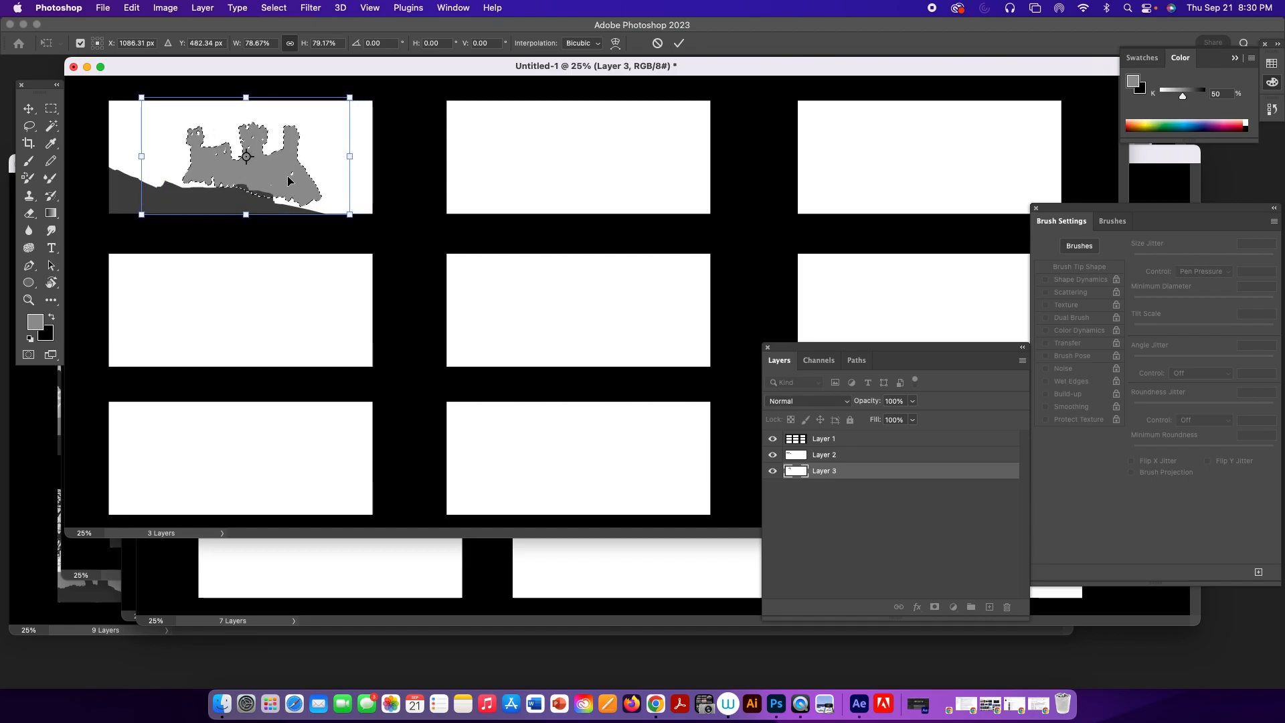
drag(349, 214, 331, 195)
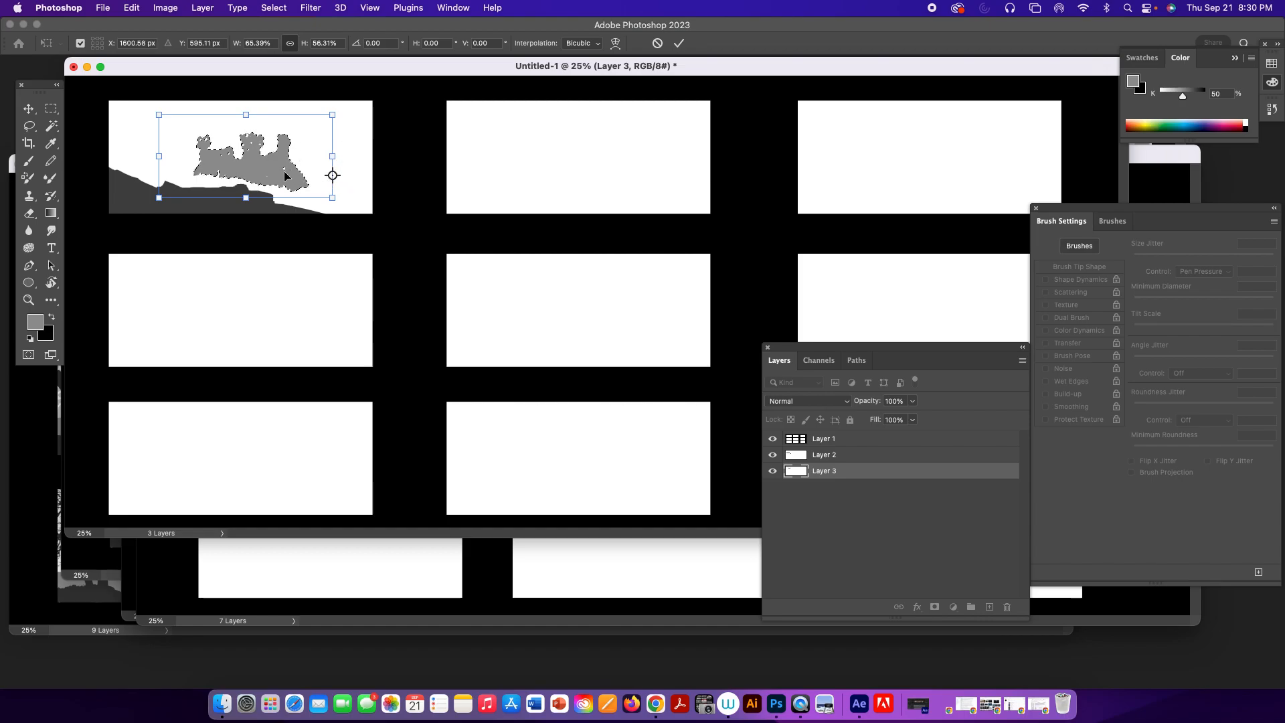
key(Return)
drag(265, 176, 297, 182)
Clear the selection and paint a mid-gray hill beneath the castle, extending it behind the dark hillside to the frame's right edge.
key(b)
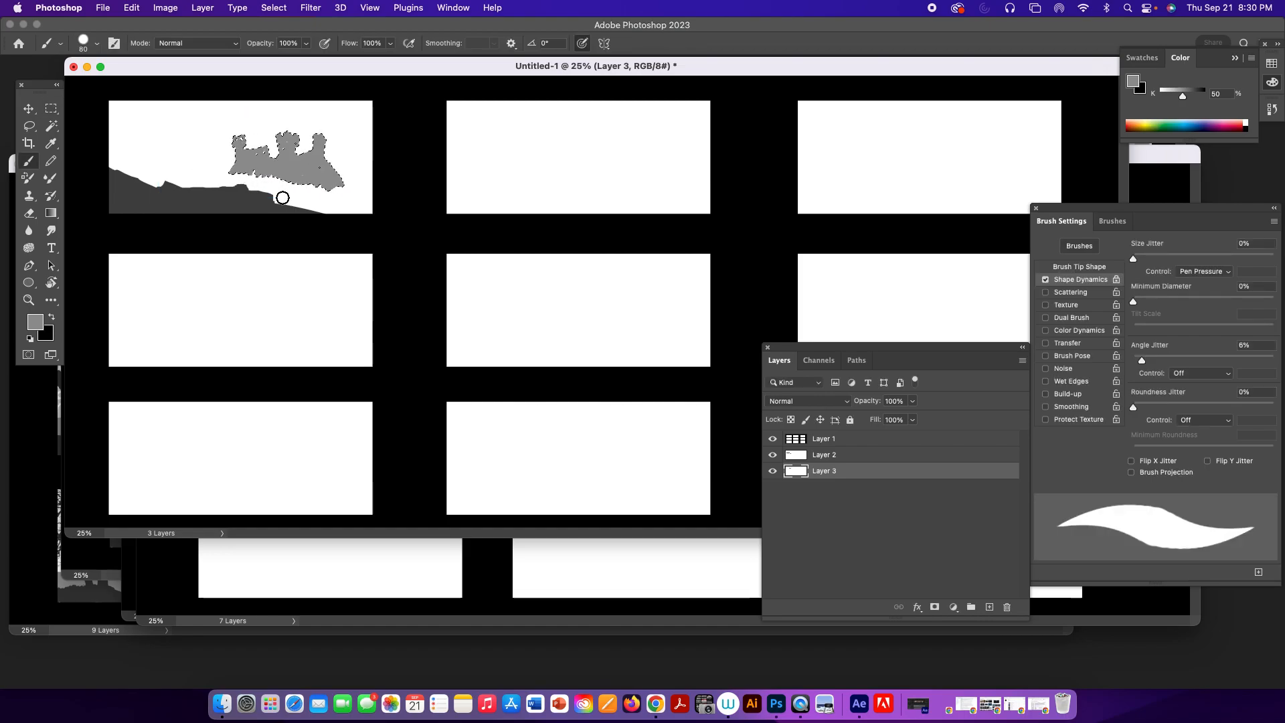
key(ctrl+d)
mouse_move(266, 178)
mouse_down()
mouse_move(171, 184)
mouse_move(331, 191)
mouse_move(275, 181)
mouse_move(289, 181)
mouse_move(289, 192)
mouse_move(354, 208)
mouse_move(331, 189)
mouse_move(345, 186)
mouse_move(323, 198)
mouse_move(330, 187)
mouse_move(361, 203)
mouse_up()
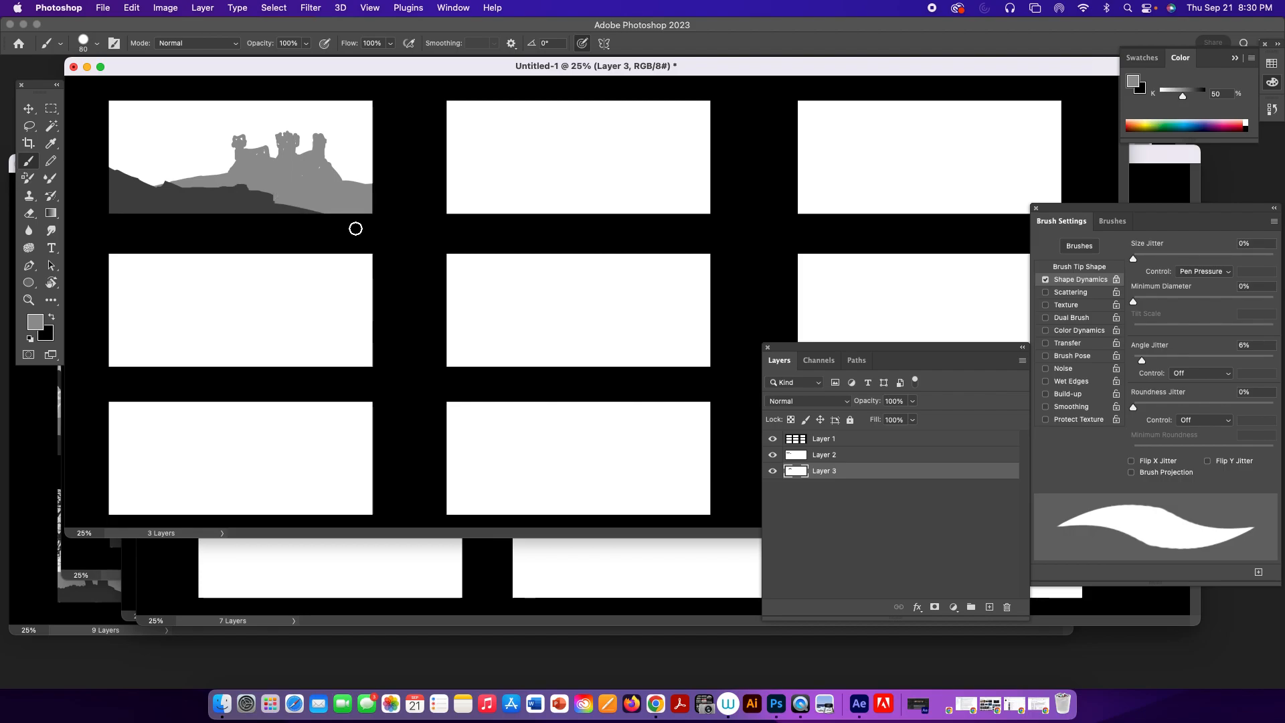
Add a new layer above the frame template and hide the template, hillside and castle layers.
click(908, 441)
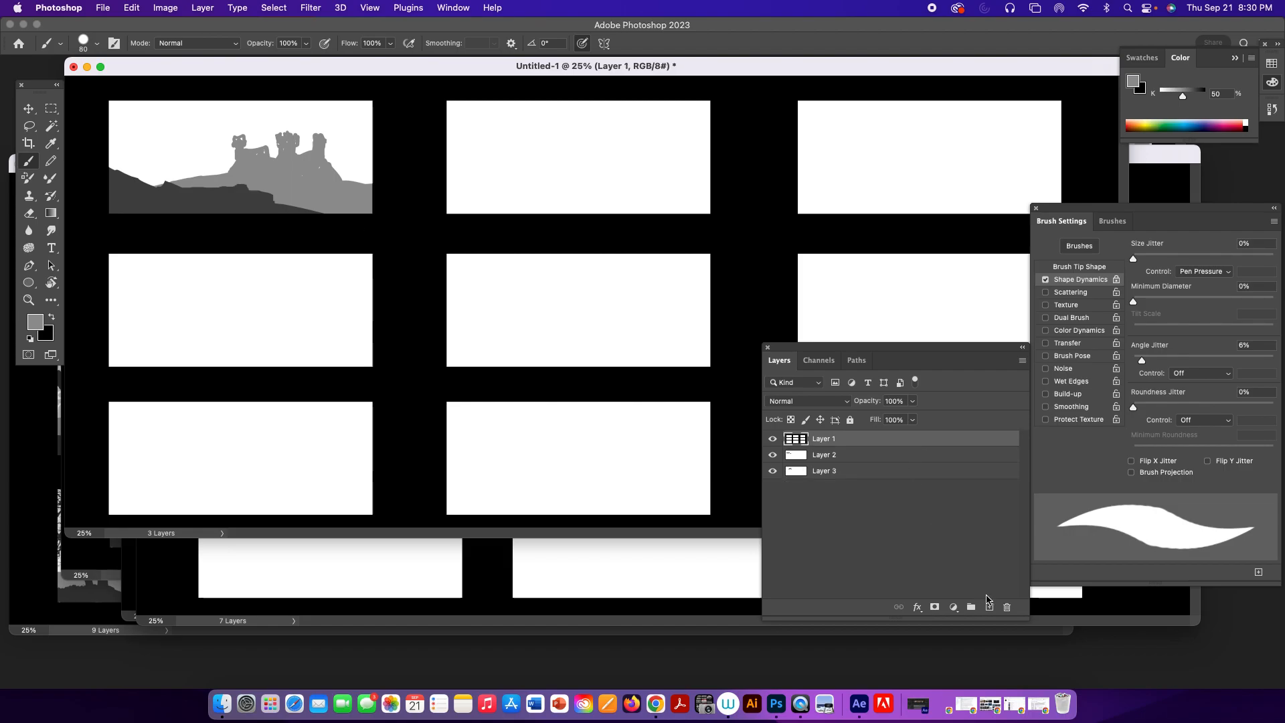
click(989, 607)
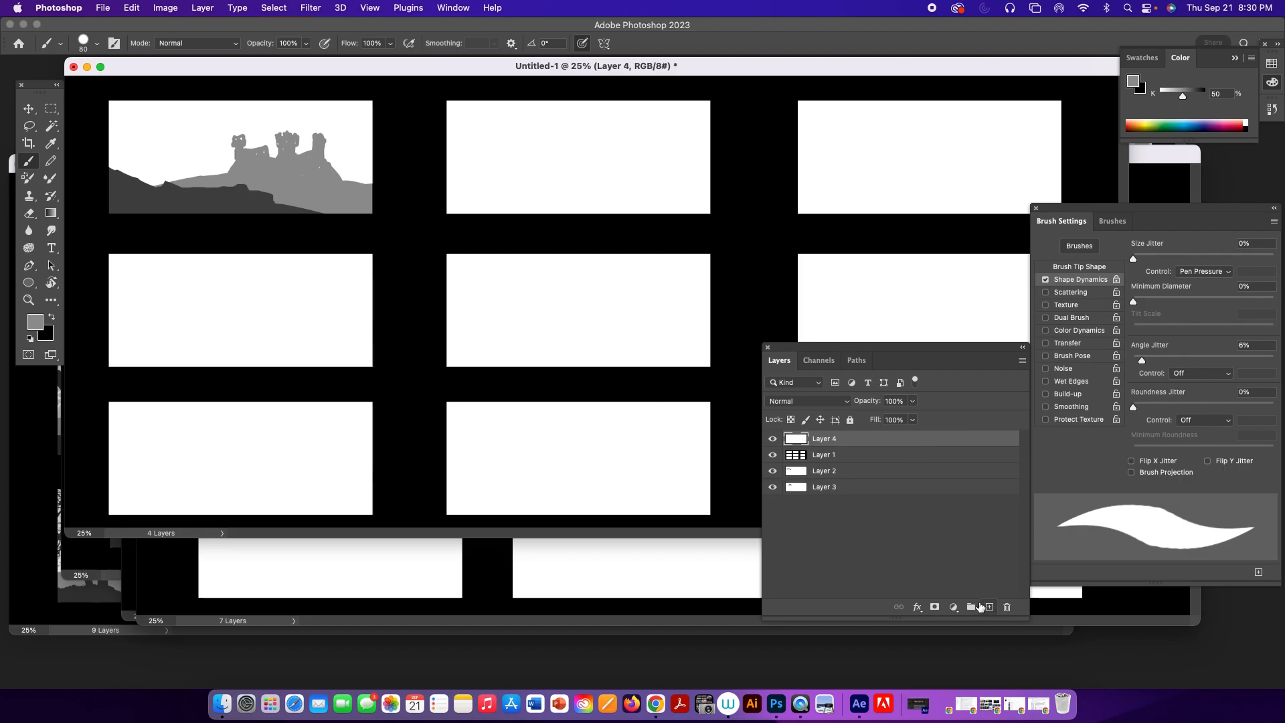
drag(773, 456, 770, 486)
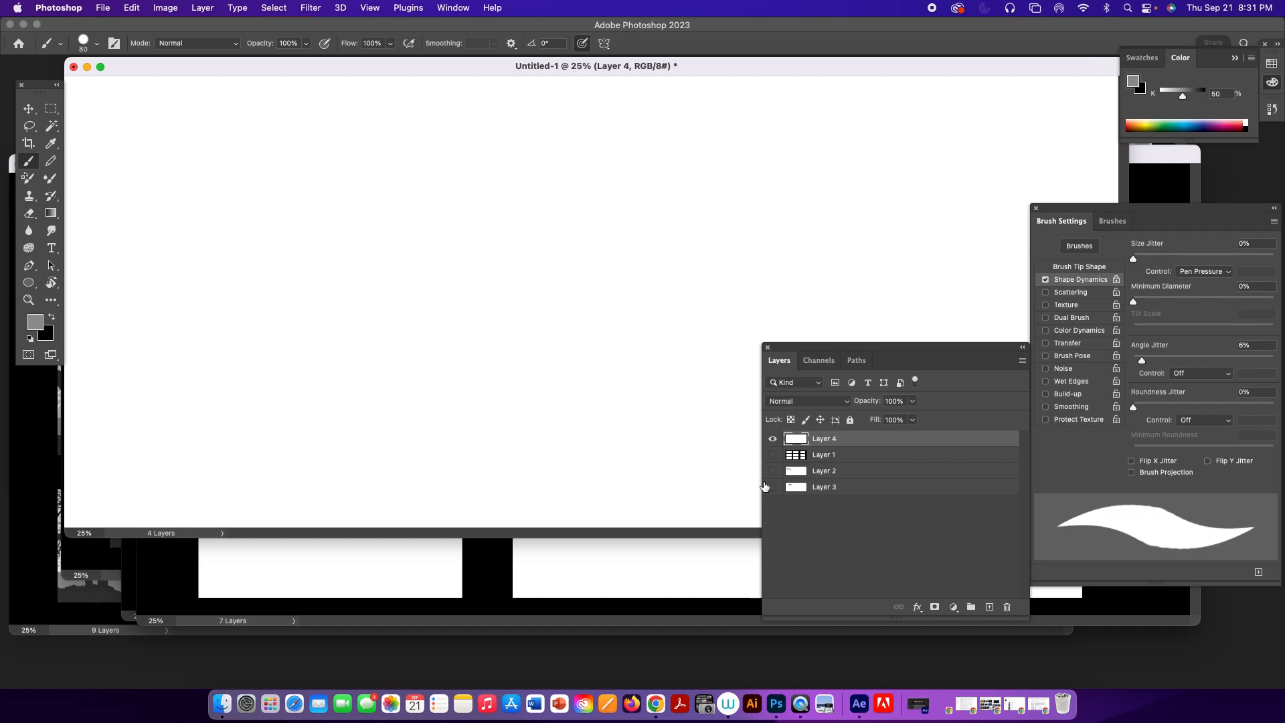
Select a small upright rectangle on the blank canvas and fill it with the default black foreground color.
key(m)
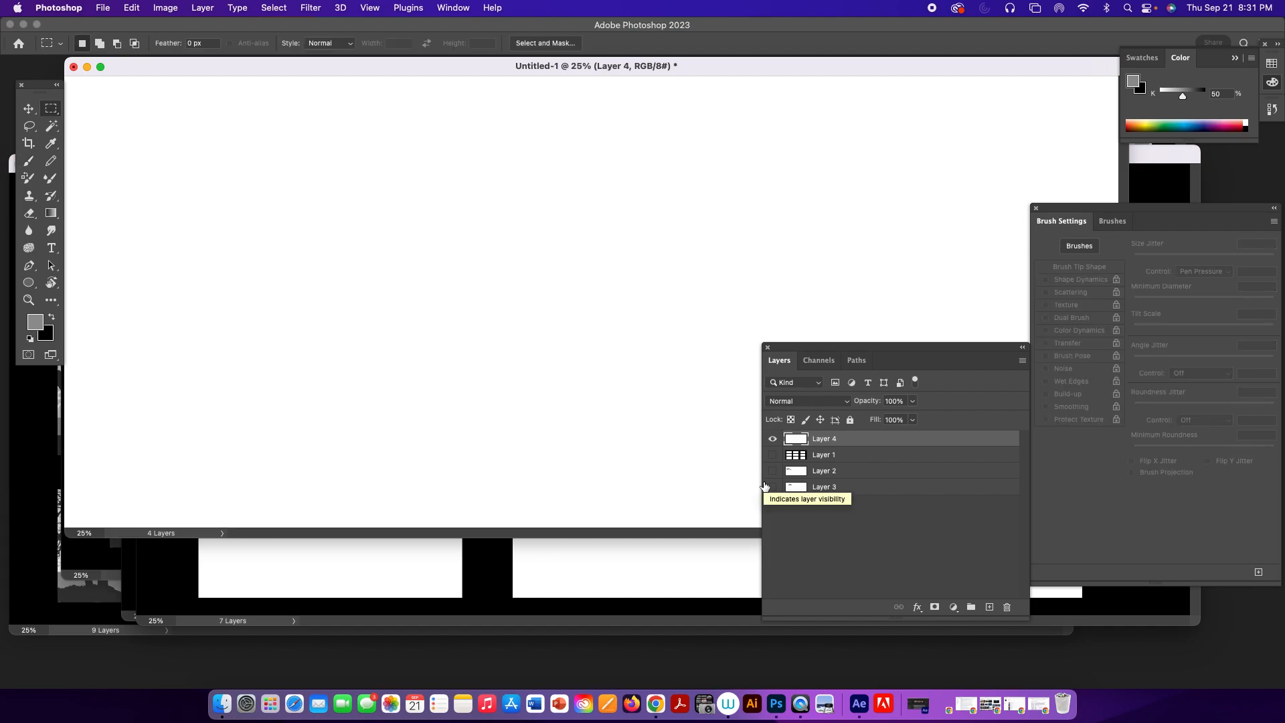
drag(417, 200, 440, 244)
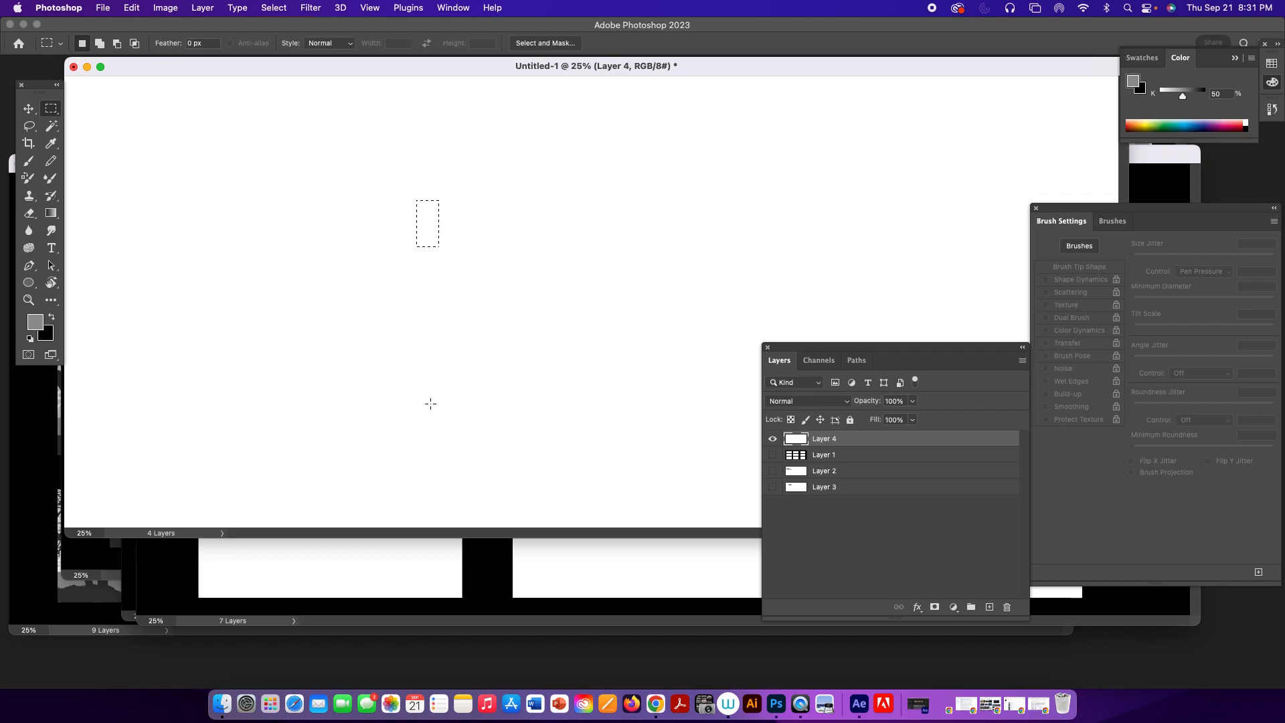
key(d)
key(alt)
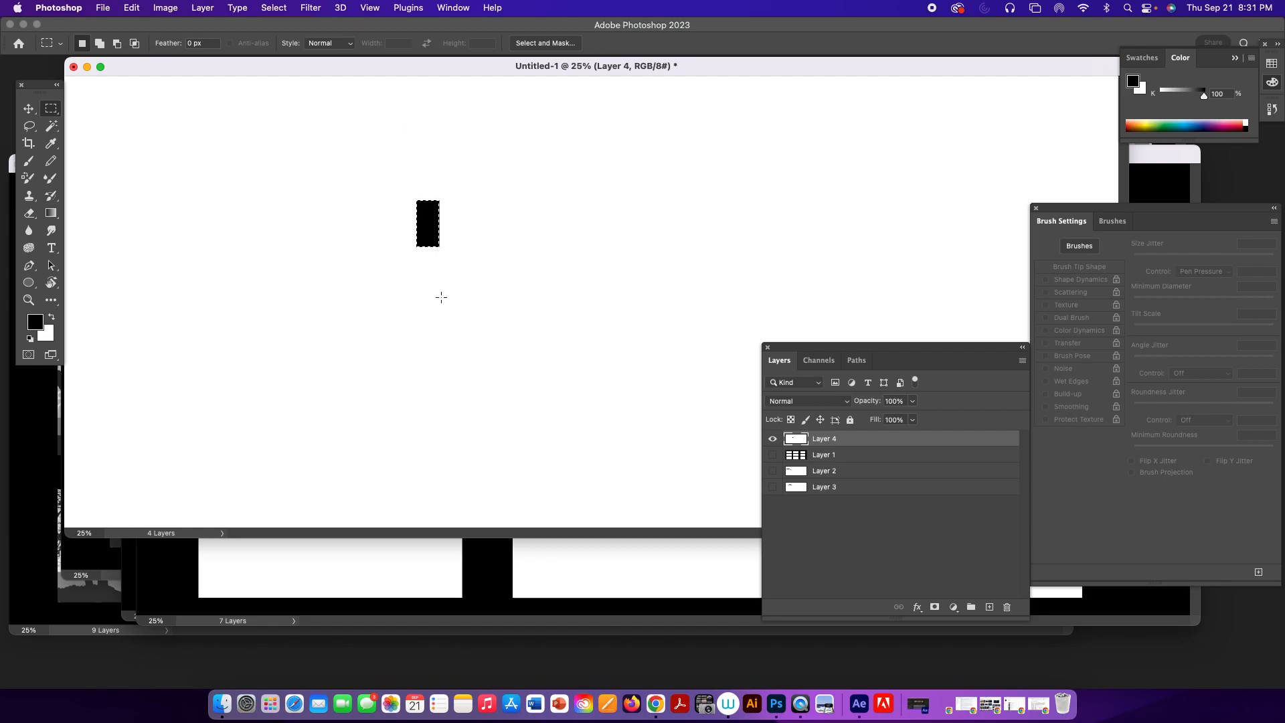
Define the black rectangle as a brush preset named rectangle 3.
click(131, 8)
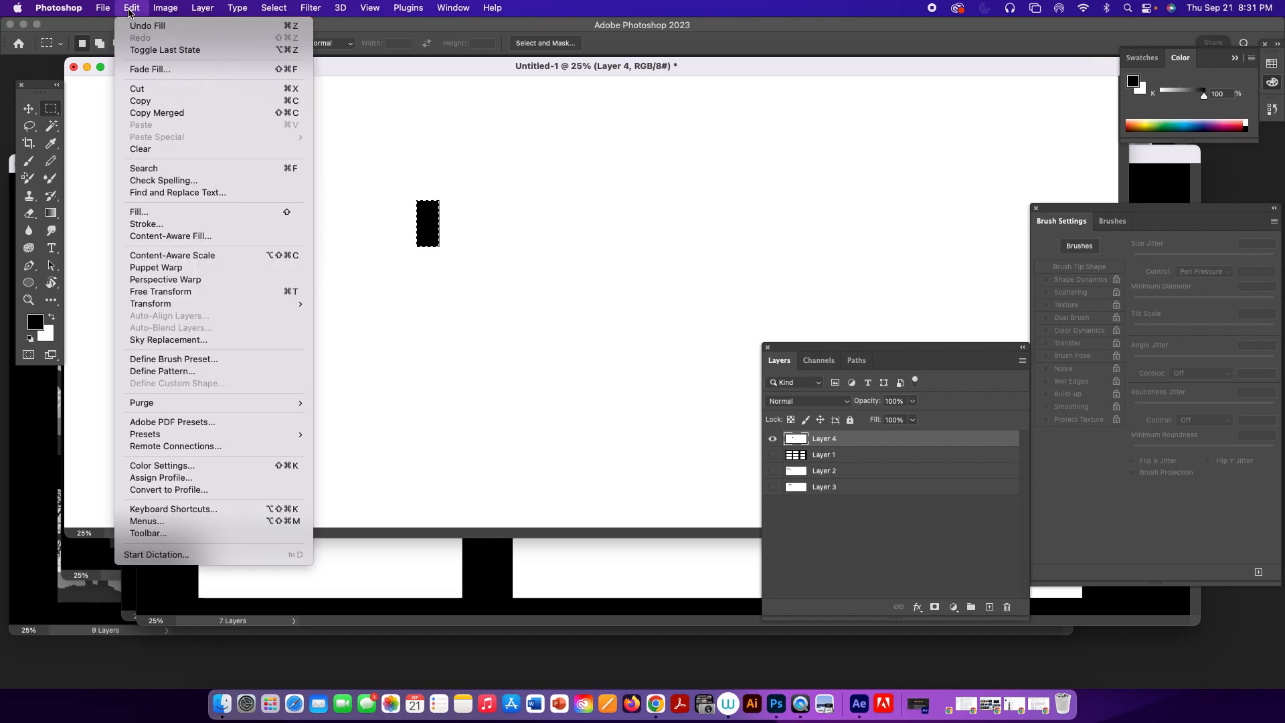
click(207, 364)
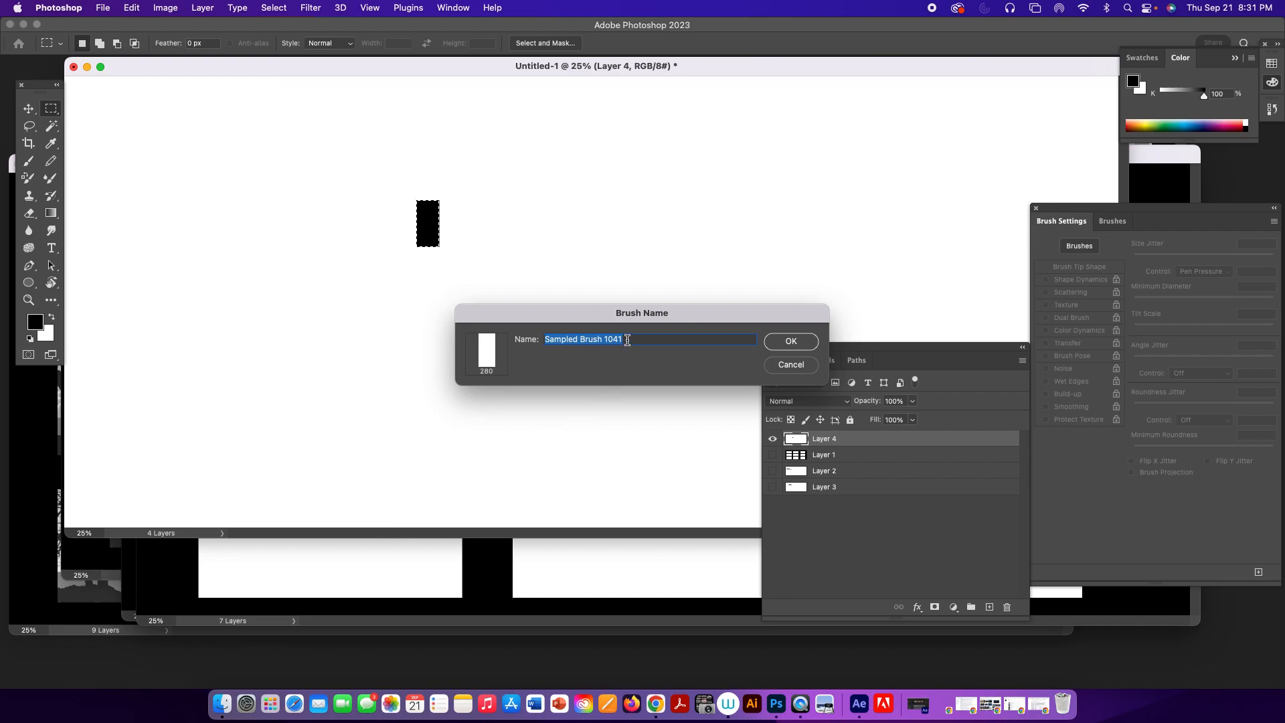
text(rectangle 3)
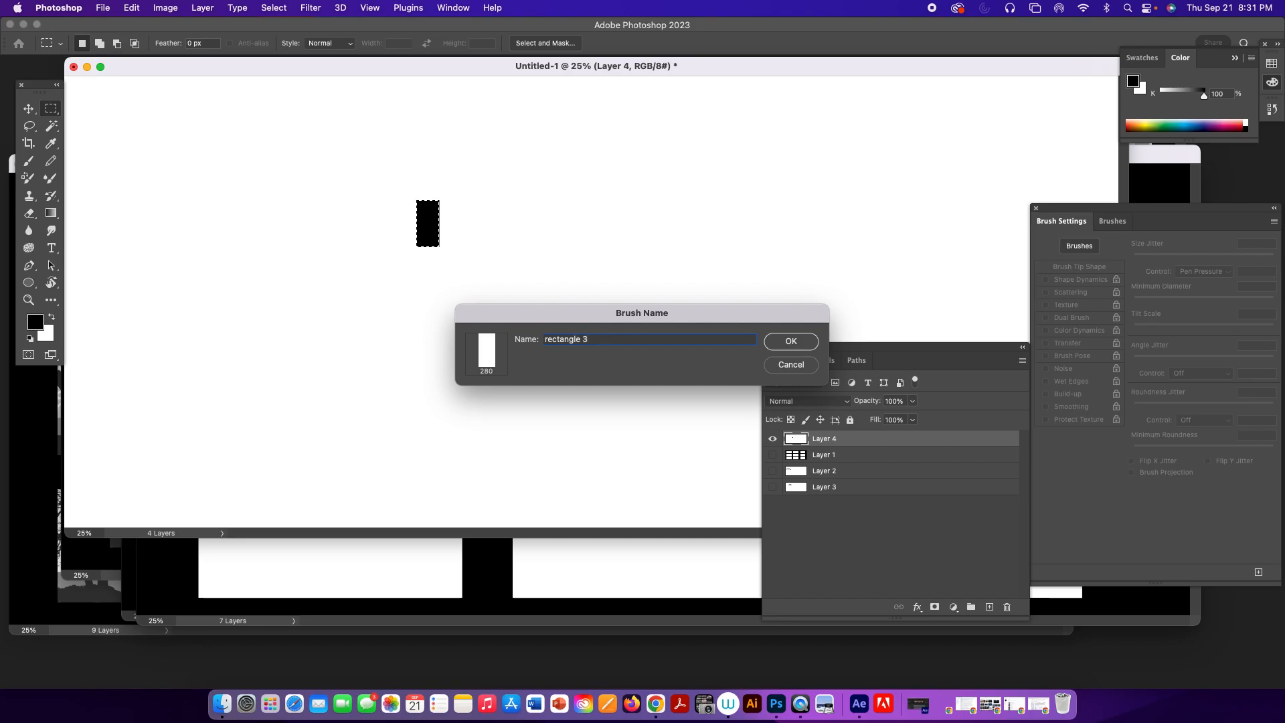
click(791, 342)
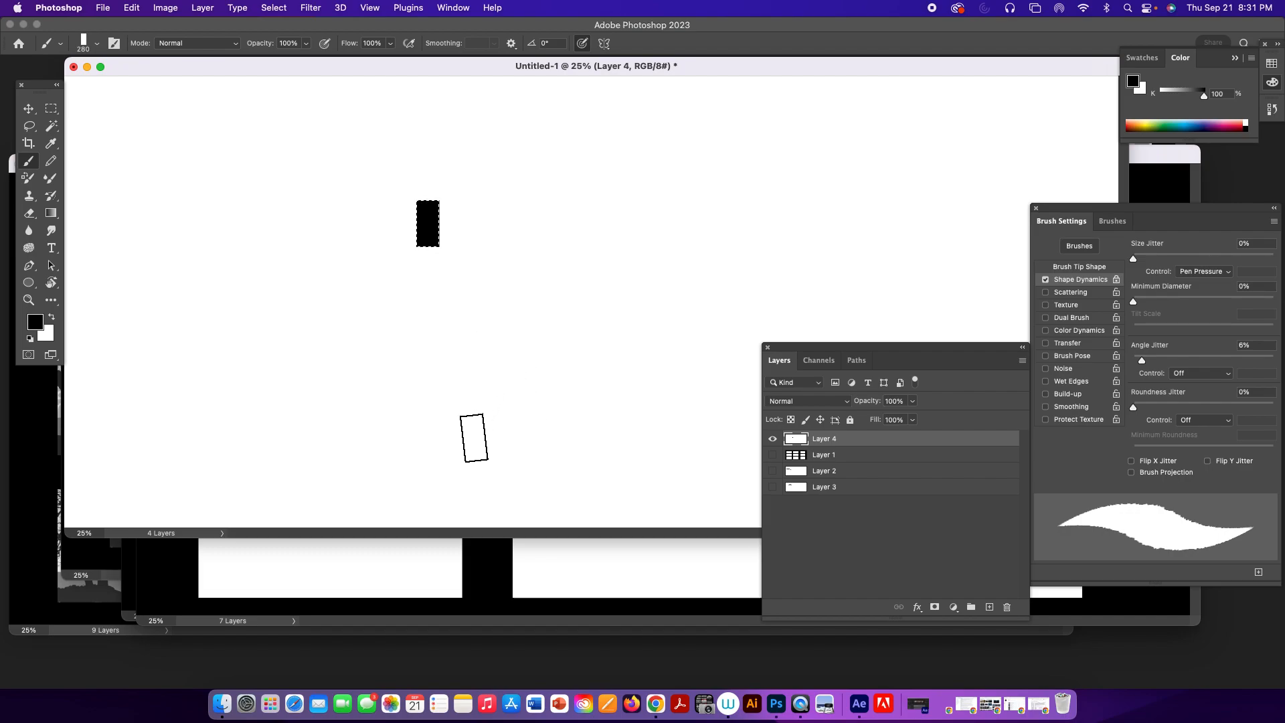
Paint test strokes with the rectangle brush and set its Angle Jitter to 0% with Shape Dynamics on.
mouse_move(510, 347)
mouse_down()
mouse_move(574, 278)
mouse_move(594, 344)
mouse_move(620, 301)
mouse_move(609, 360)
mouse_up()
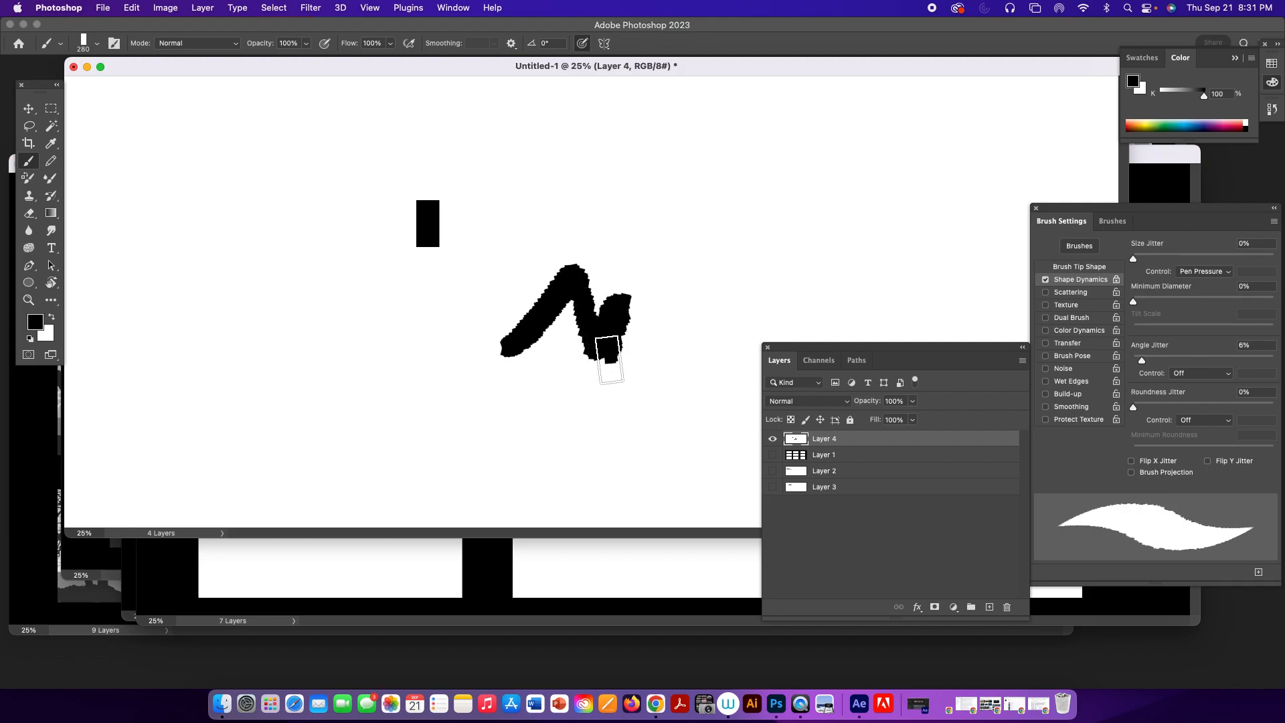
click(1045, 279)
mouse_move(699, 213)
mouse_down()
mouse_move(798, 222)
mouse_move(815, 244)
mouse_move(854, 238)
mouse_up()
click(790, 182)
mouse_move(787, 210)
mouse_down()
mouse_move(755, 291)
mouse_move(749, 259)
mouse_move(731, 328)
mouse_up()
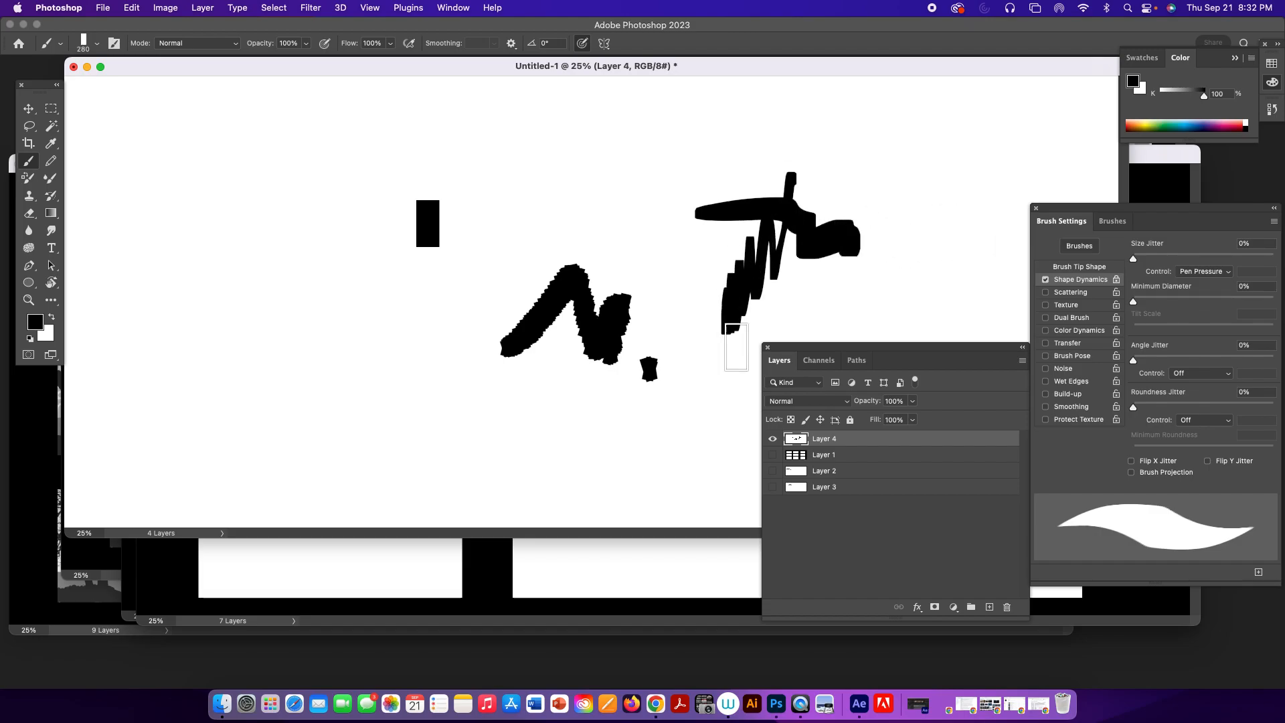
Hide the brush test layer, show the template, hillside and castle layers again, and make the castle layer active.
click(773, 438)
click(773, 471)
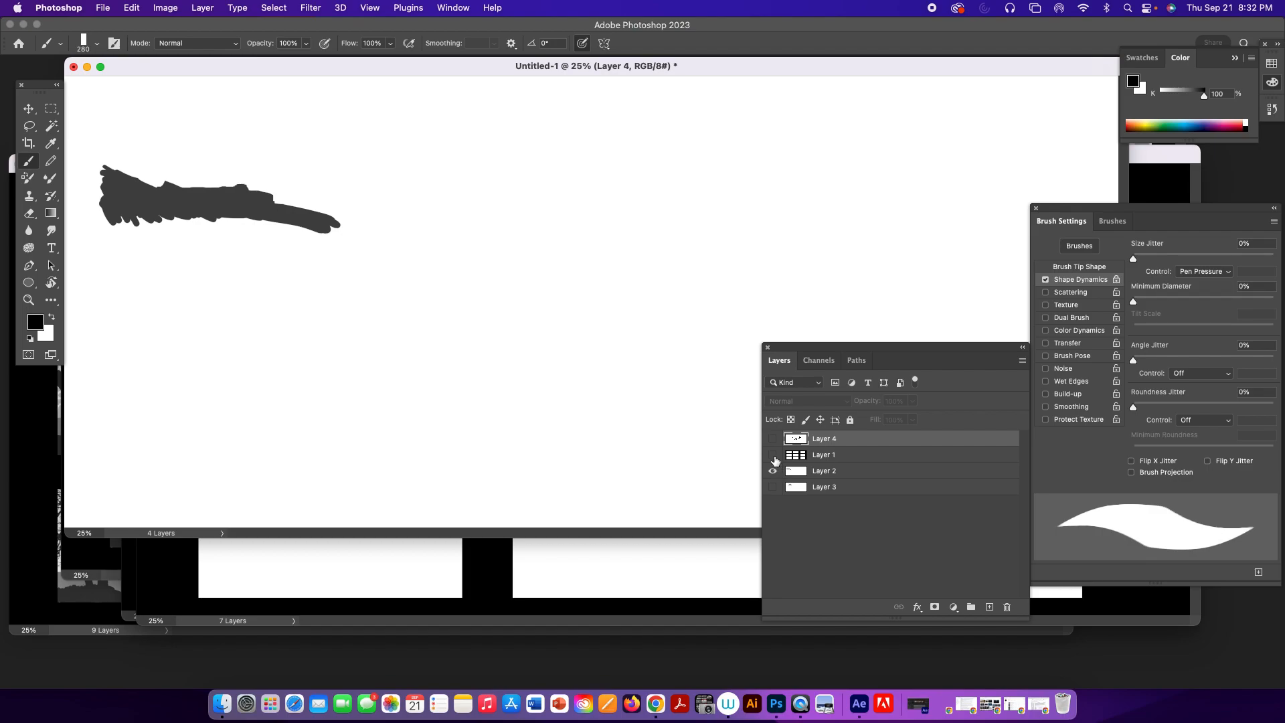
click(772, 455)
click(773, 487)
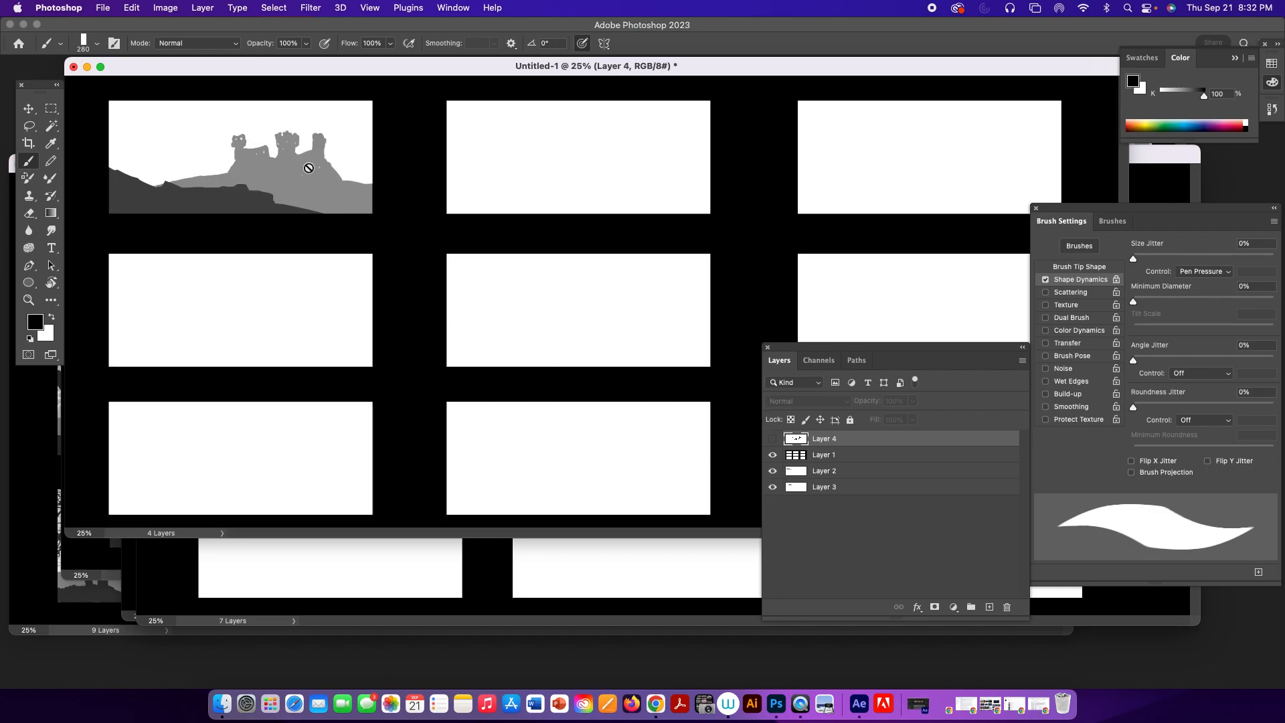
click(847, 488)
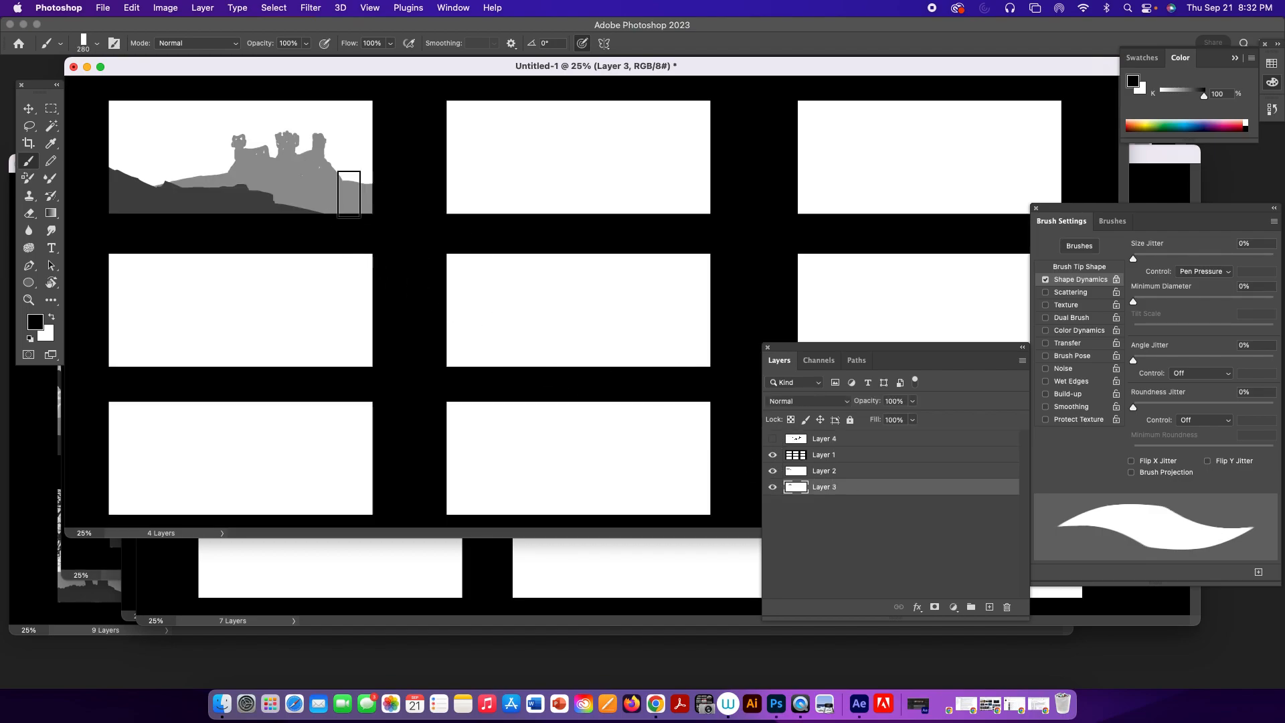
Reduce the rectangle brush to 50 px and paint battlements and a tall tower on the castle's right side in 50% black.
key(bracketleft)
key(bracketleft)
key(bracketleft)
key(bracketleft)
key(bracketleft)
key(bracketleft)
key(bracketleft)
key(bracketleft)
key(bracketleft)
key(bracketleft)
key(bracketleft)
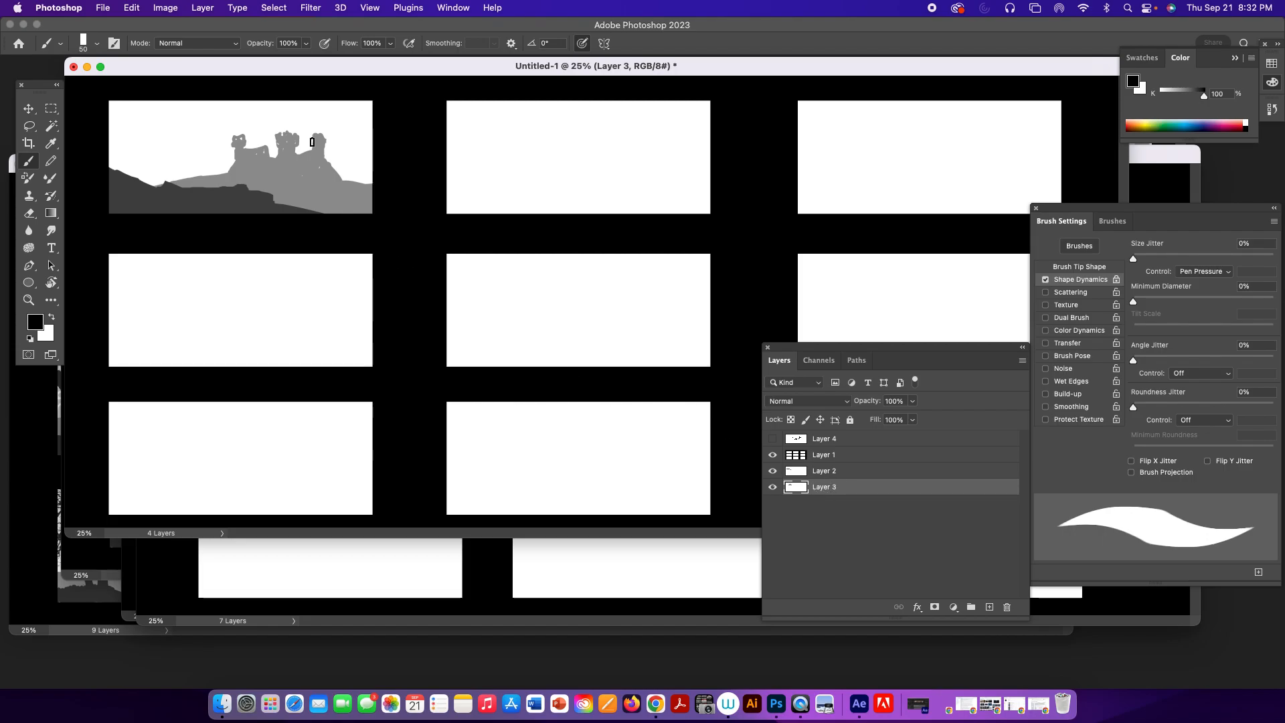
alt+click(311, 157)
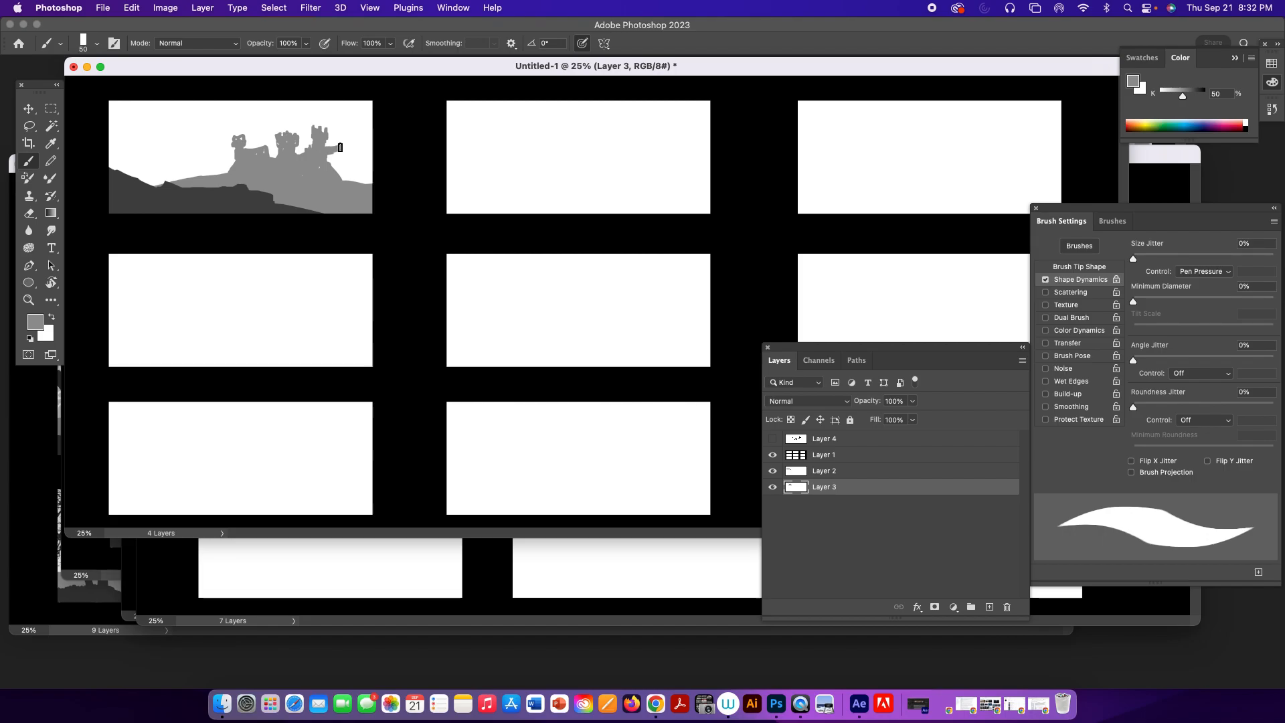
mouse_move(345, 149)
mouse_down()
mouse_move(345, 174)
mouse_move(345, 156)
mouse_up()
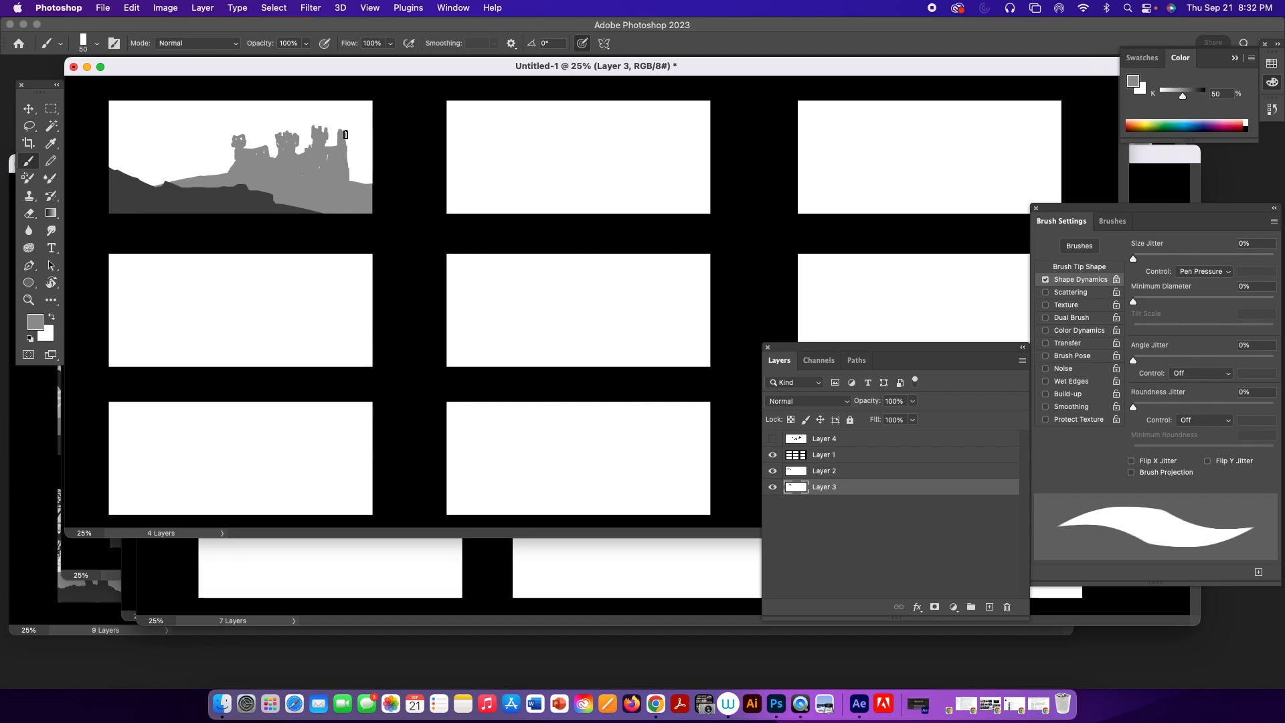
mouse_move(336, 130)
mouse_down()
mouse_move(343, 119)
mouse_move(348, 134)
mouse_up()
Trim the left and middle towers with the Eraser reduced to 25 px, and paint a taller battlemented tower in the middle.
key(e)
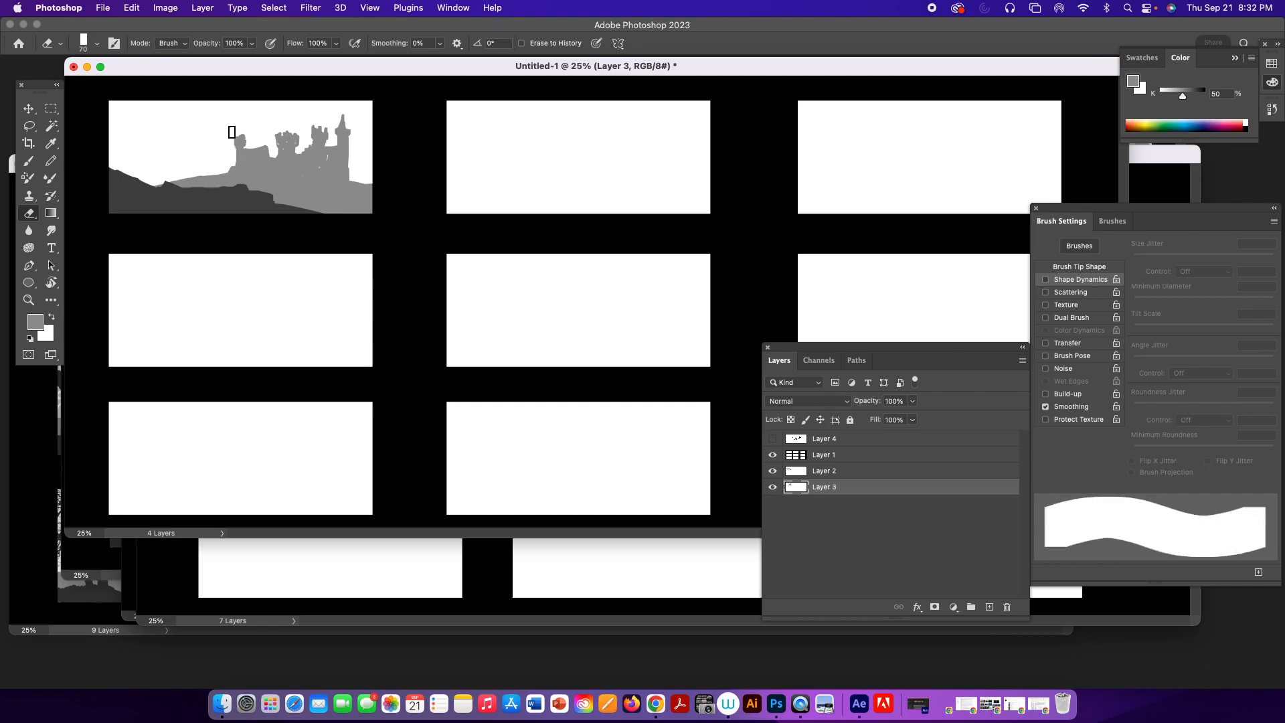
key(bracketleft)
key(bracketleft)
key(bracketleft)
key(bracketleft)
key(bracketleft)
key(bracketleft)
key(bracketleft)
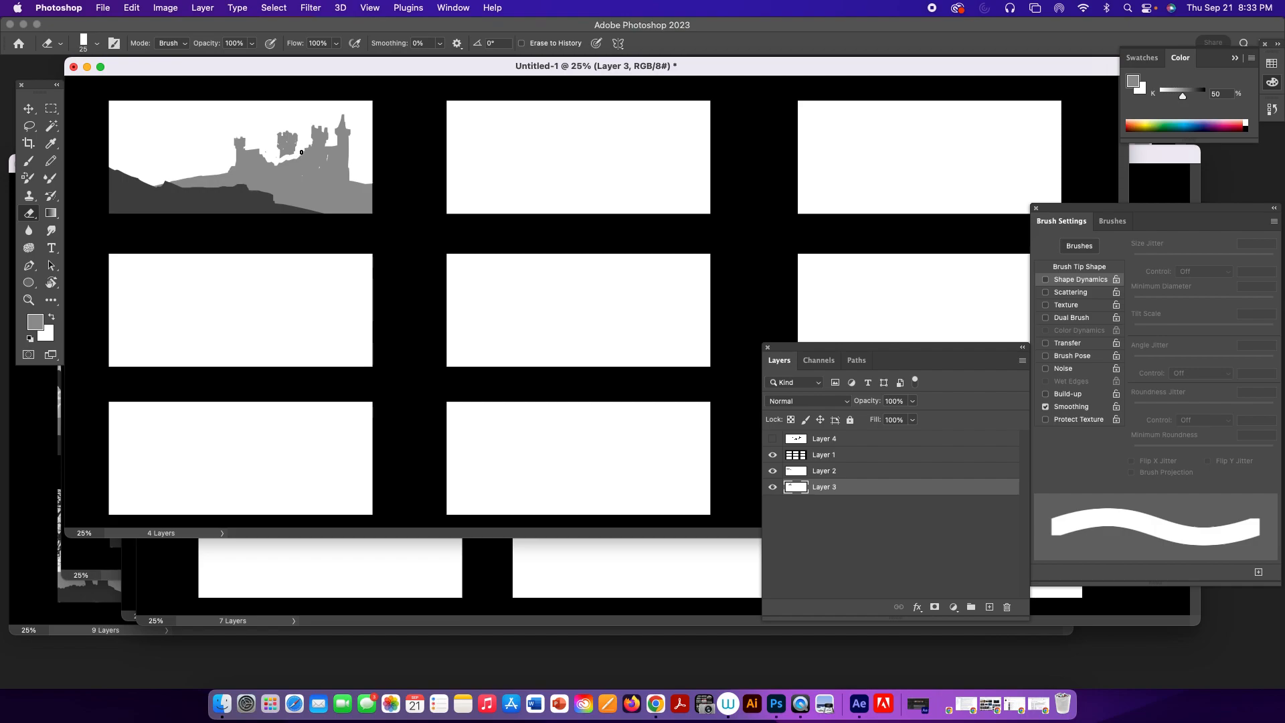
mouse_move(304, 149)
mouse_down()
mouse_move(282, 157)
mouse_move(290, 134)
mouse_move(274, 138)
mouse_up()
mouse_move(322, 123)
mouse_down()
mouse_move(320, 141)
mouse_move(276, 167)
mouse_up()
key(b)
mouse_move(291, 164)
mouse_down()
mouse_move(295, 113)
mouse_move(308, 120)
mouse_move(305, 159)
mouse_move(306, 148)
mouse_up()
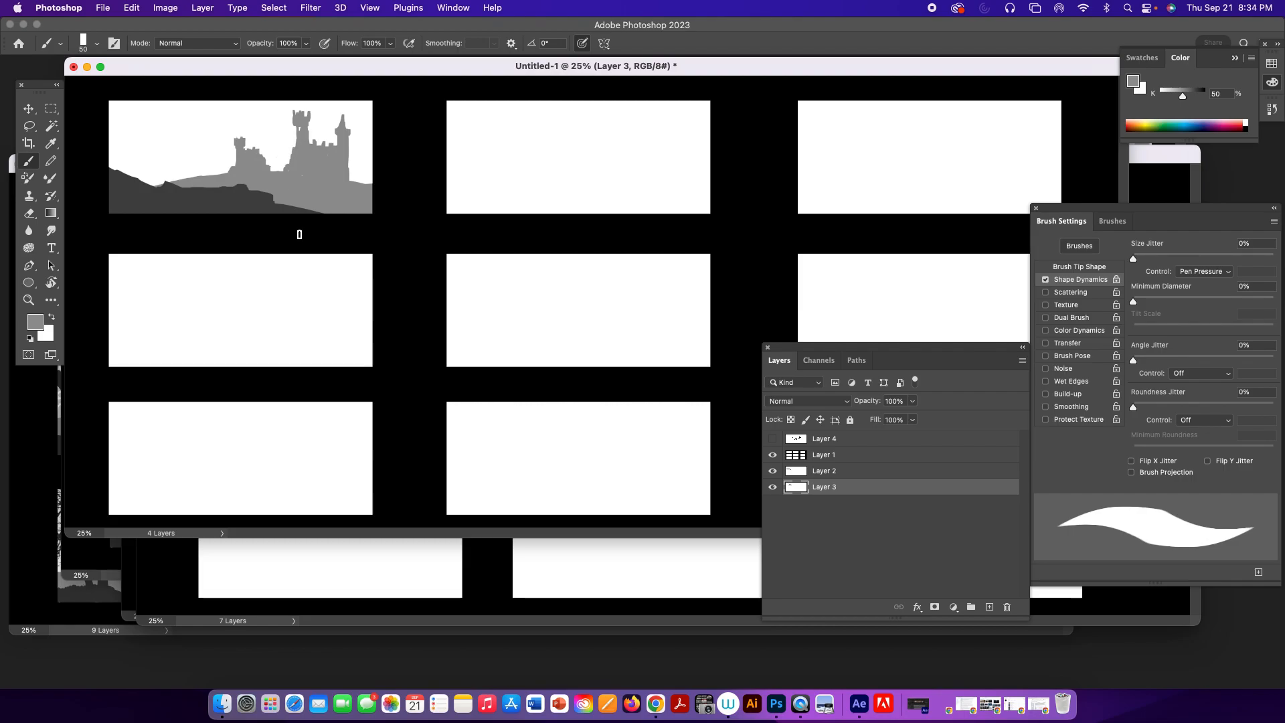
Add a new layer beneath the castle layer and set the foreground color to 25% black.
click(1020, 364)
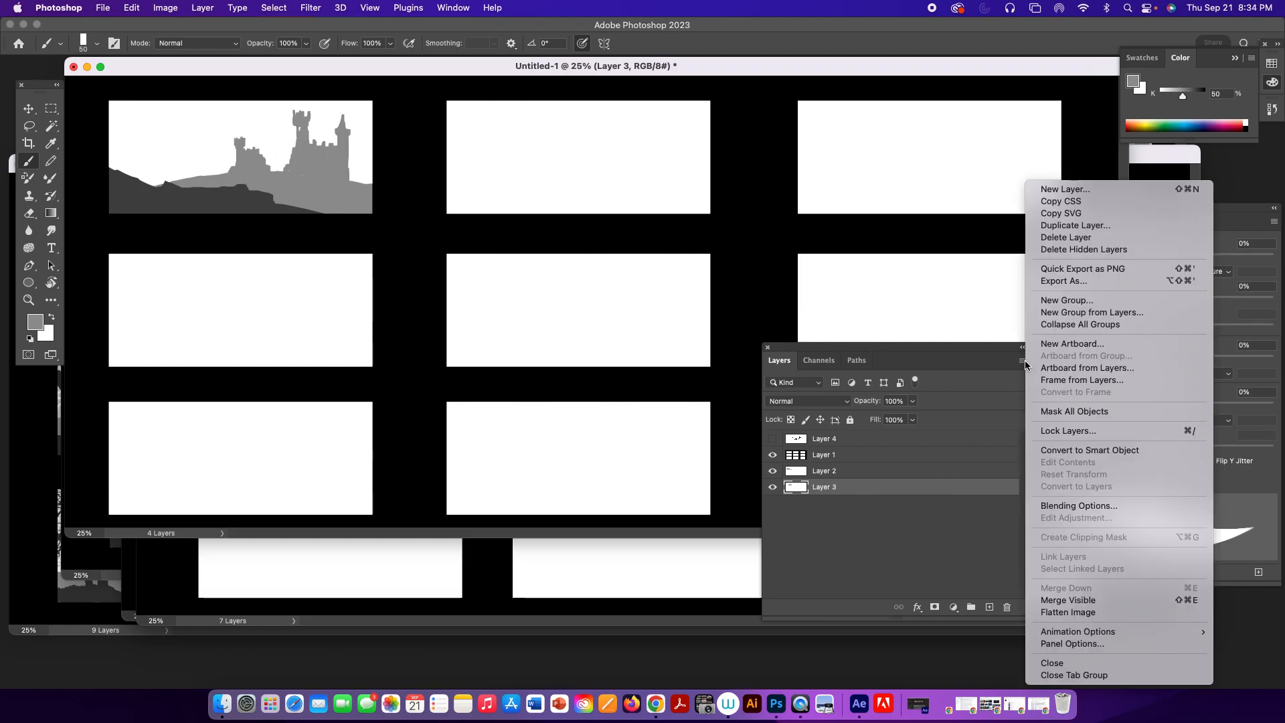
click(1000, 369)
click(989, 606)
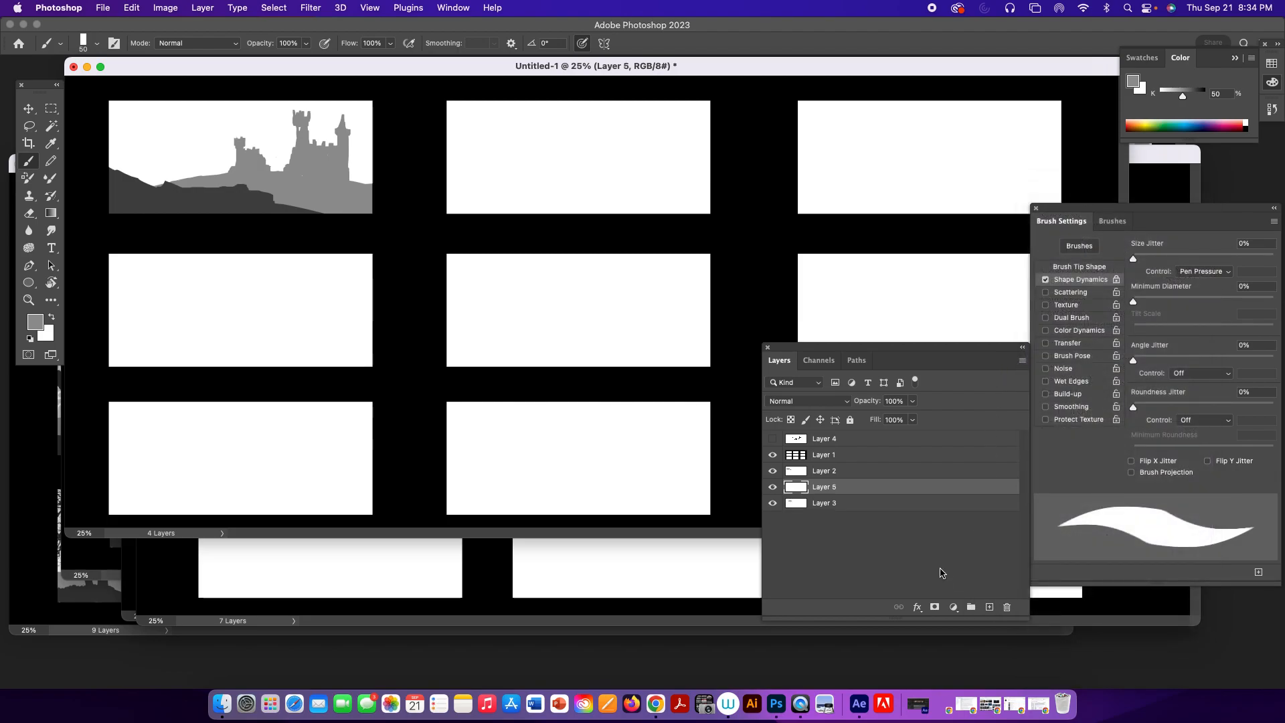
drag(865, 490, 858, 513)
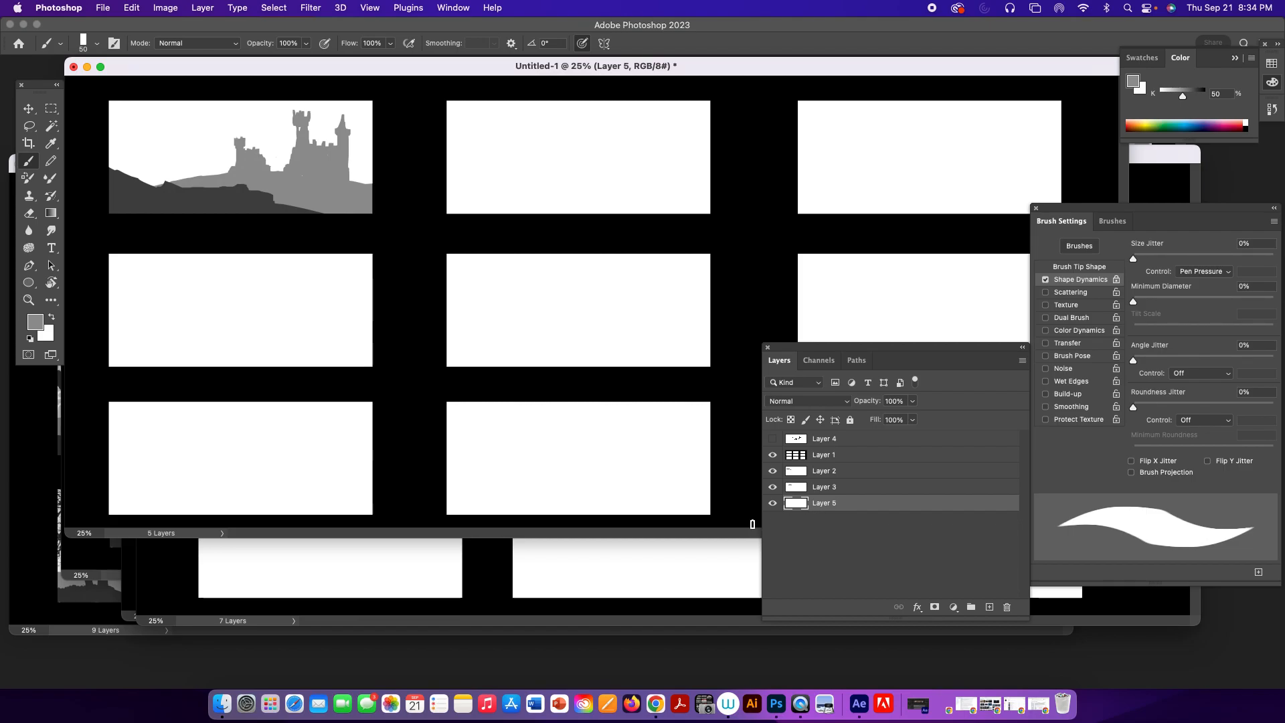
click(1225, 93)
text(25)
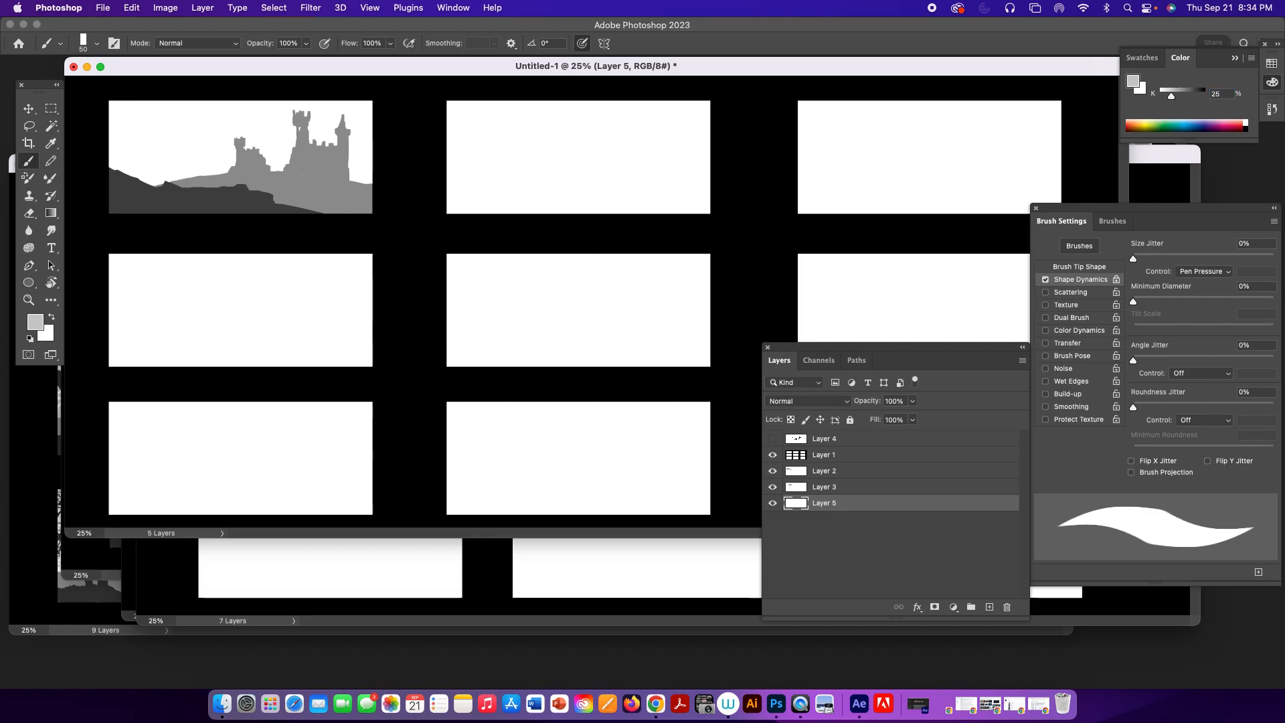
key(Return)
click(847, 492)
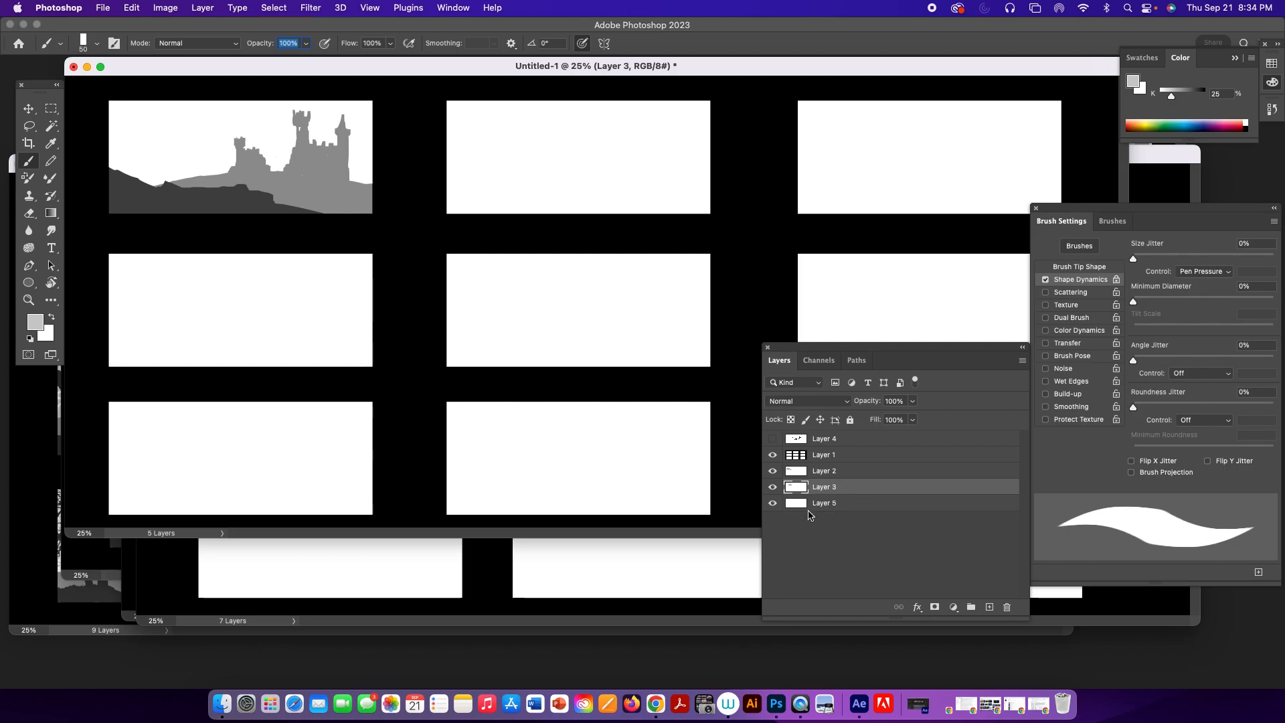
click(819, 505)
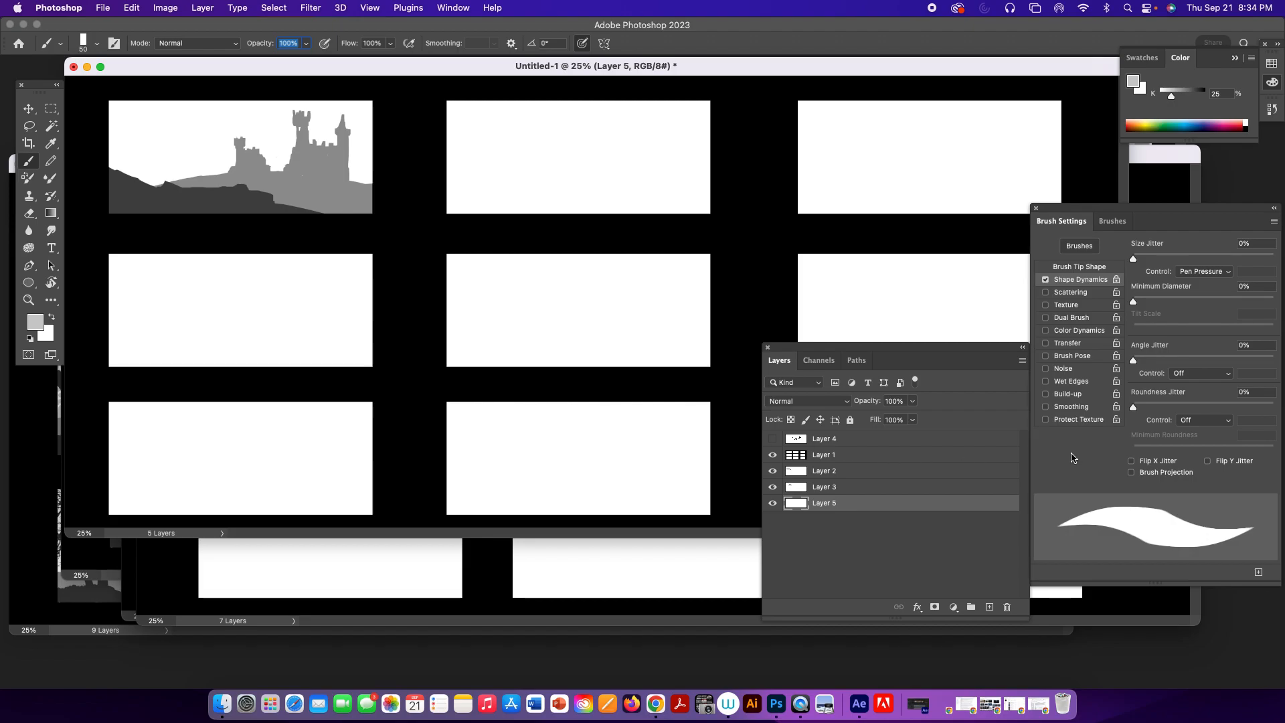
click(1073, 267)
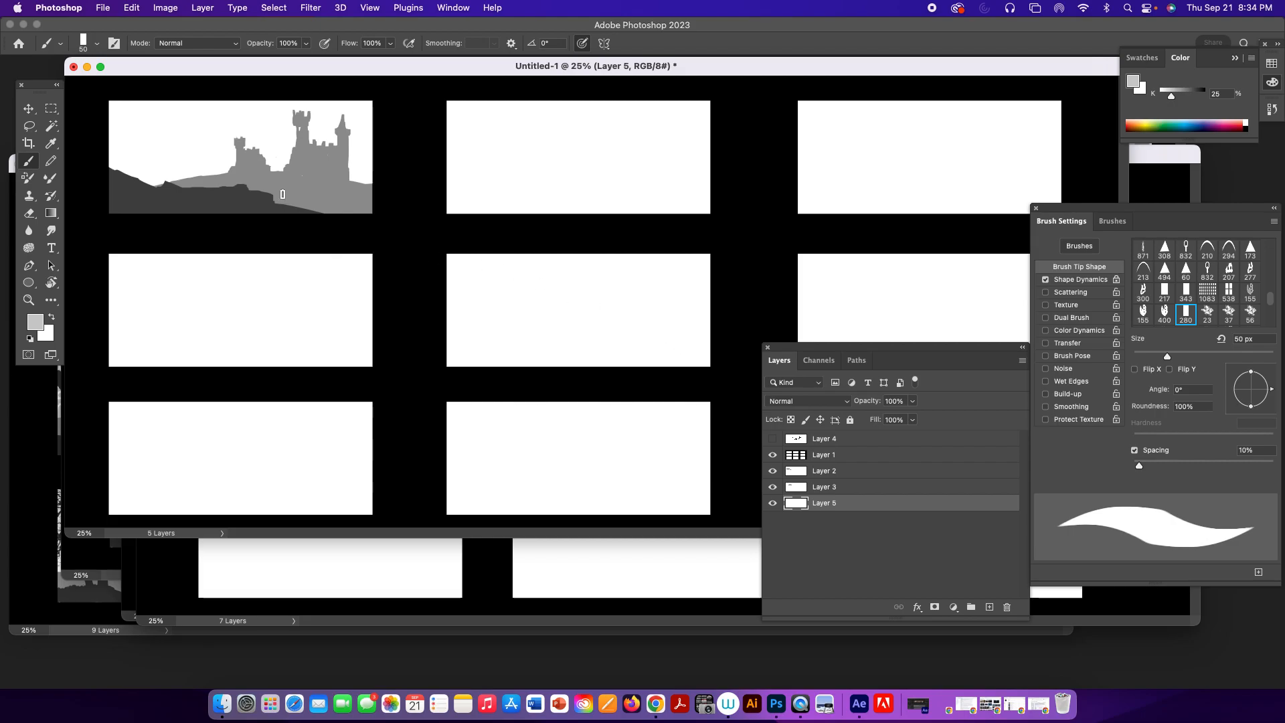
drag(178, 162, 280, 150)
key(super+z)
Lasso a distant mountain range with a battlemented tower behind the castle, fill it with 25% black, and deselect.
key(l)
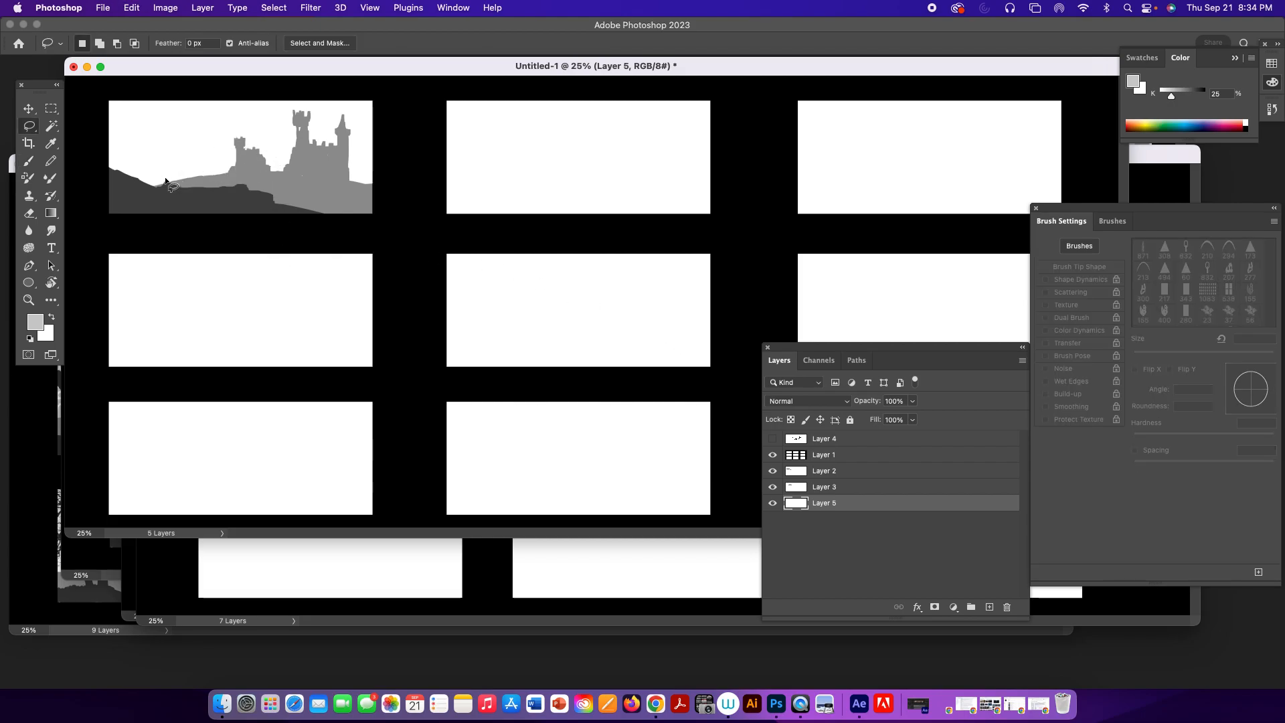
mouse_move(119, 184)
mouse_down()
mouse_move(176, 151)
mouse_move(204, 166)
mouse_up()
click(214, 206)
mouse_move(104, 139)
mouse_down()
mouse_move(131, 121)
mouse_move(156, 144)
mouse_move(186, 131)
mouse_move(210, 156)
mouse_move(276, 176)
mouse_move(260, 171)
mouse_move(272, 115)
mouse_up()
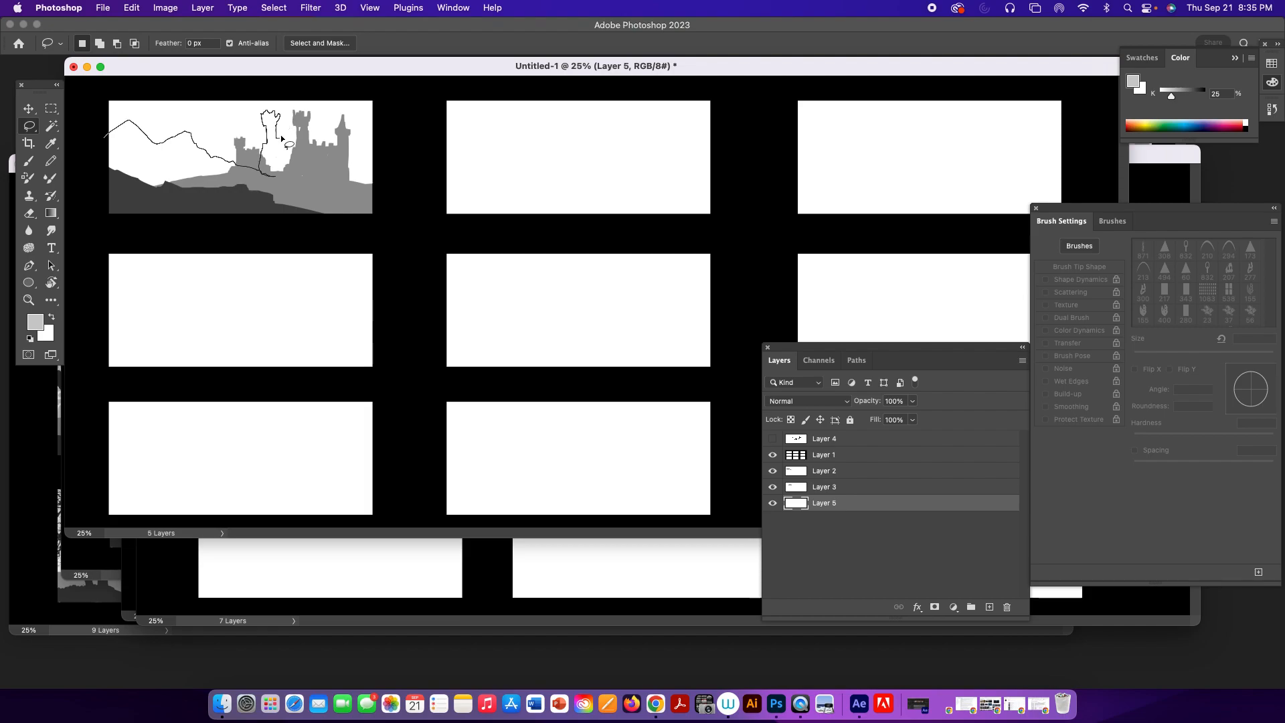
mouse_move(305, 143)
mouse_down()
mouse_move(300, 214)
mouse_move(218, 230)
mouse_move(95, 214)
mouse_move(100, 150)
mouse_up()
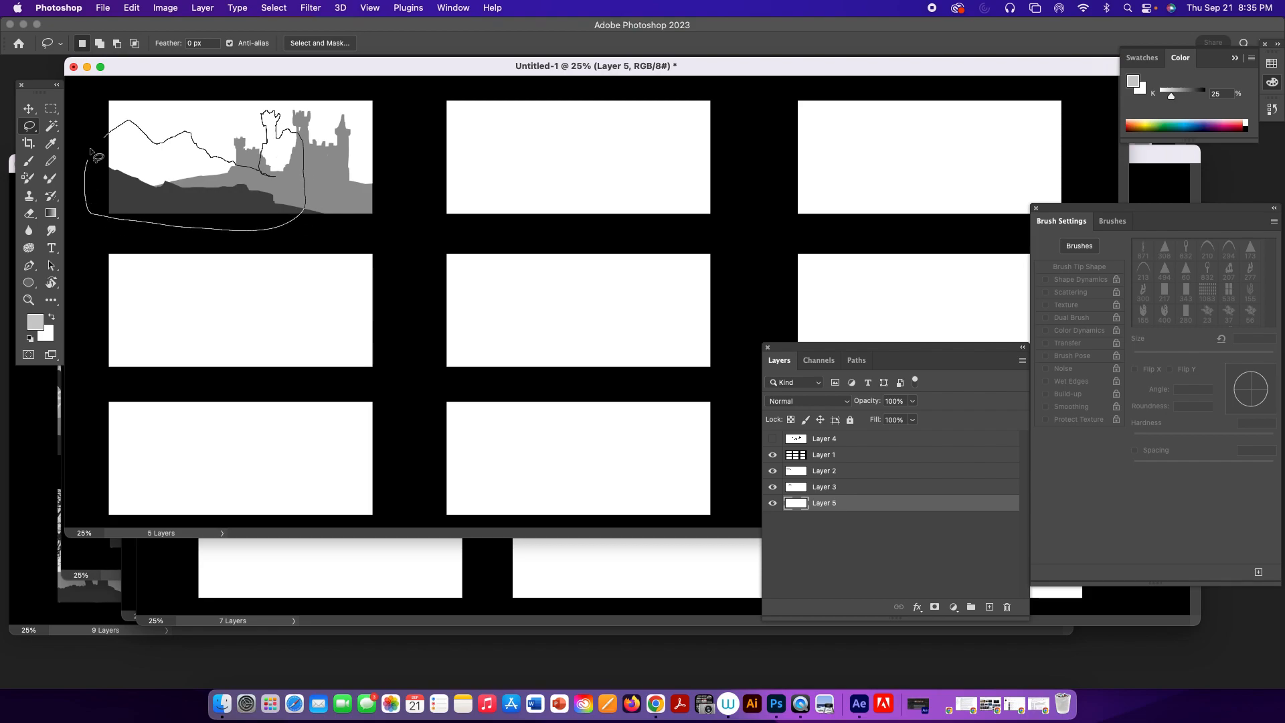
key(alt+BackSpace)
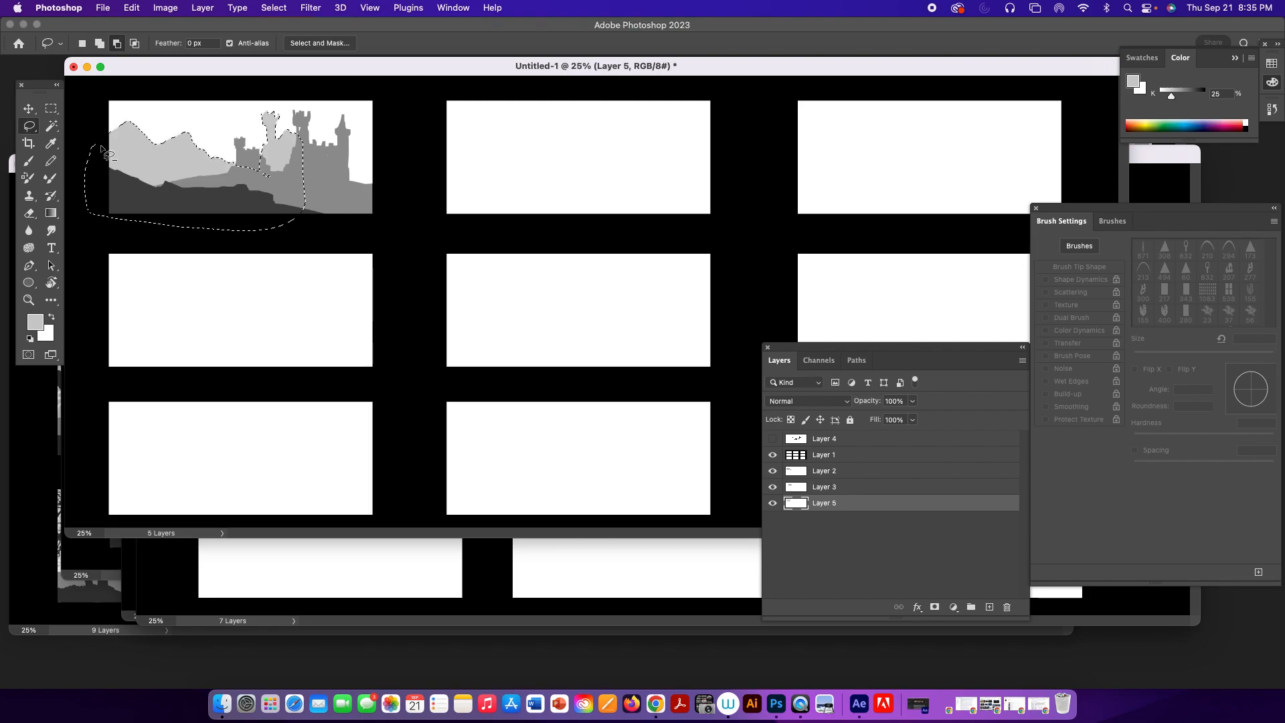
key(ctrl+d)
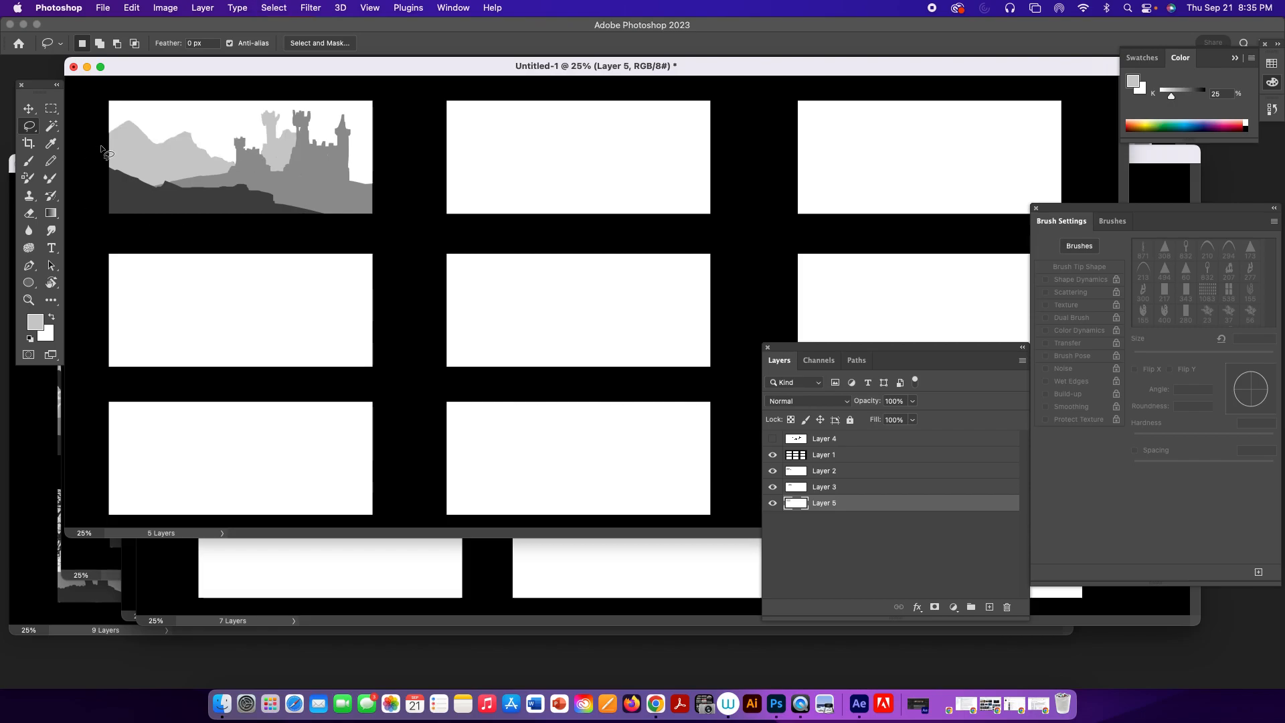
Build up the leftmost background mountain and add a distant slope beside the castle using the 50 px rectangle brush in 25% black.
key(e)
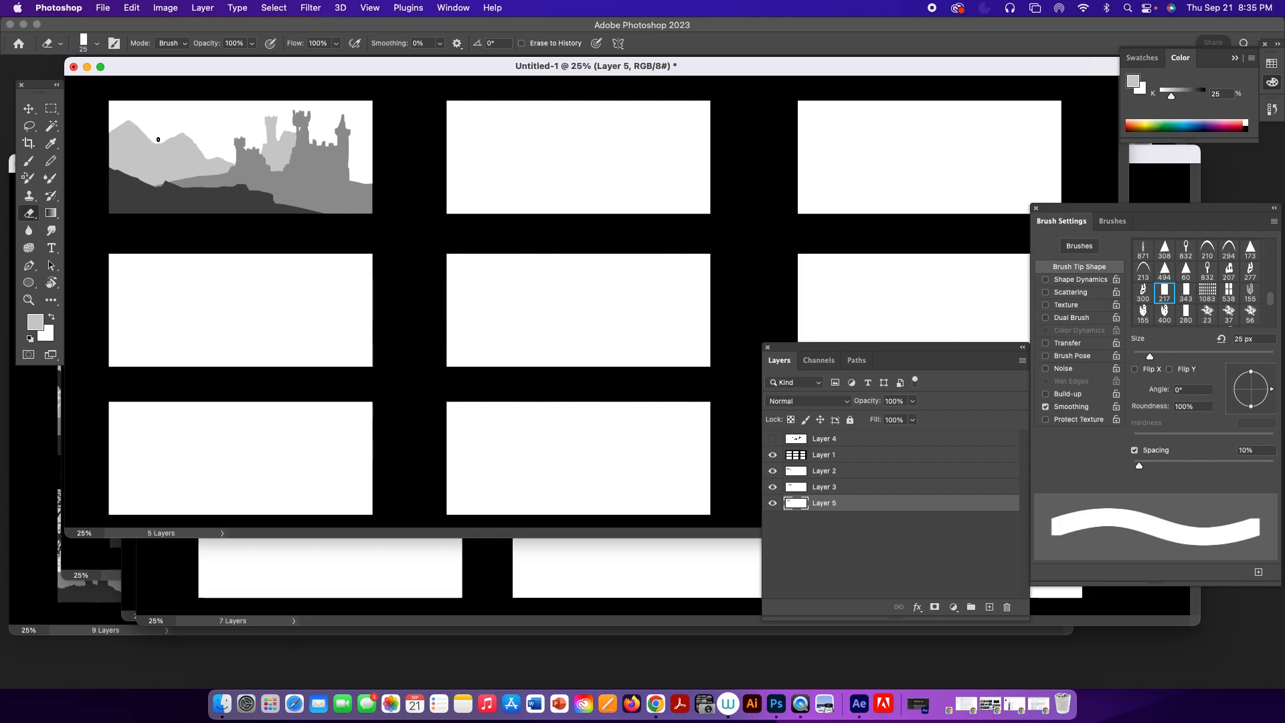
key(b)
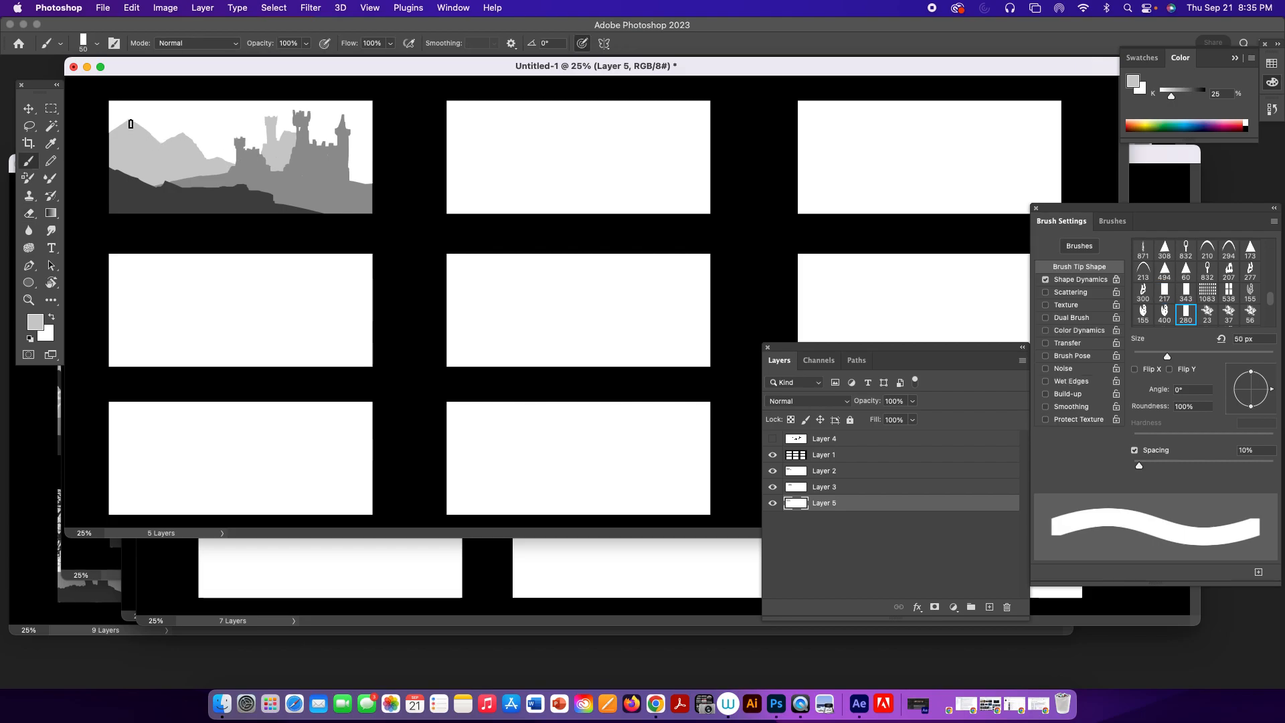
mouse_move(115, 123)
mouse_down()
mouse_move(142, 114)
mouse_move(163, 134)
mouse_move(129, 120)
mouse_move(164, 147)
mouse_up()
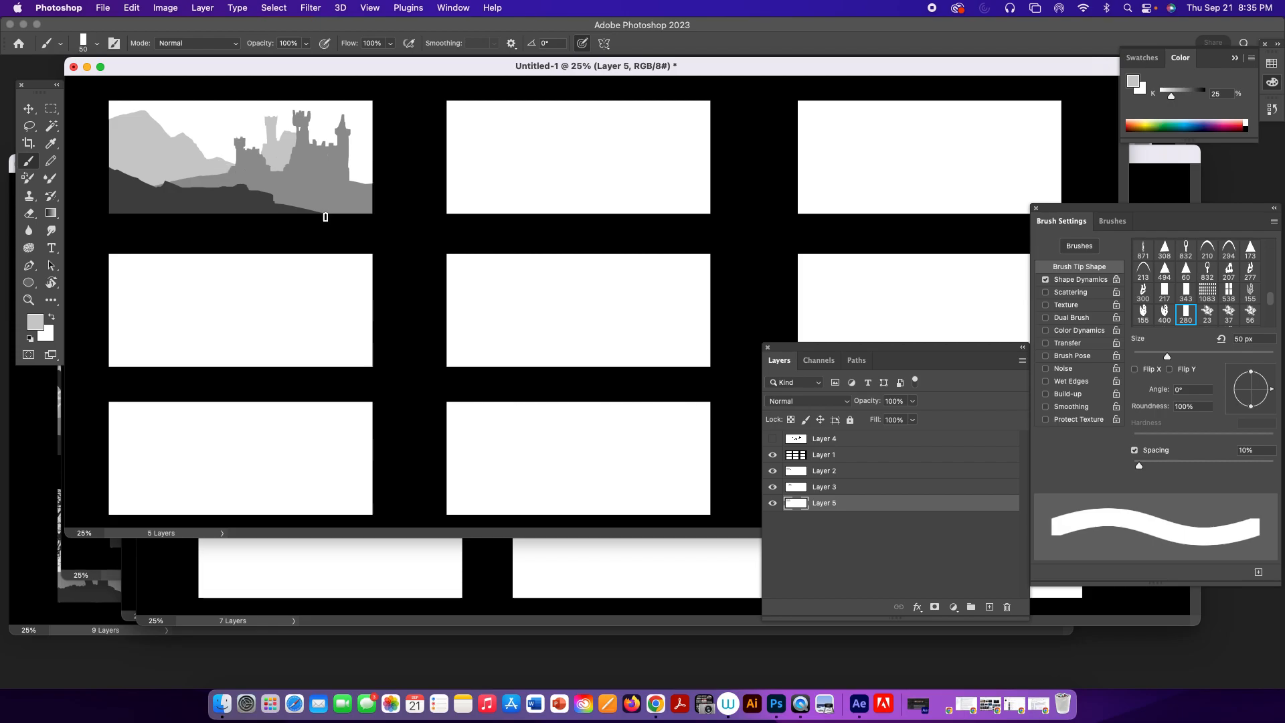
mouse_move(348, 175)
mouse_down()
mouse_move(376, 162)
mouse_move(352, 171)
mouse_move(363, 186)
mouse_move(358, 167)
mouse_move(373, 167)
mouse_up()
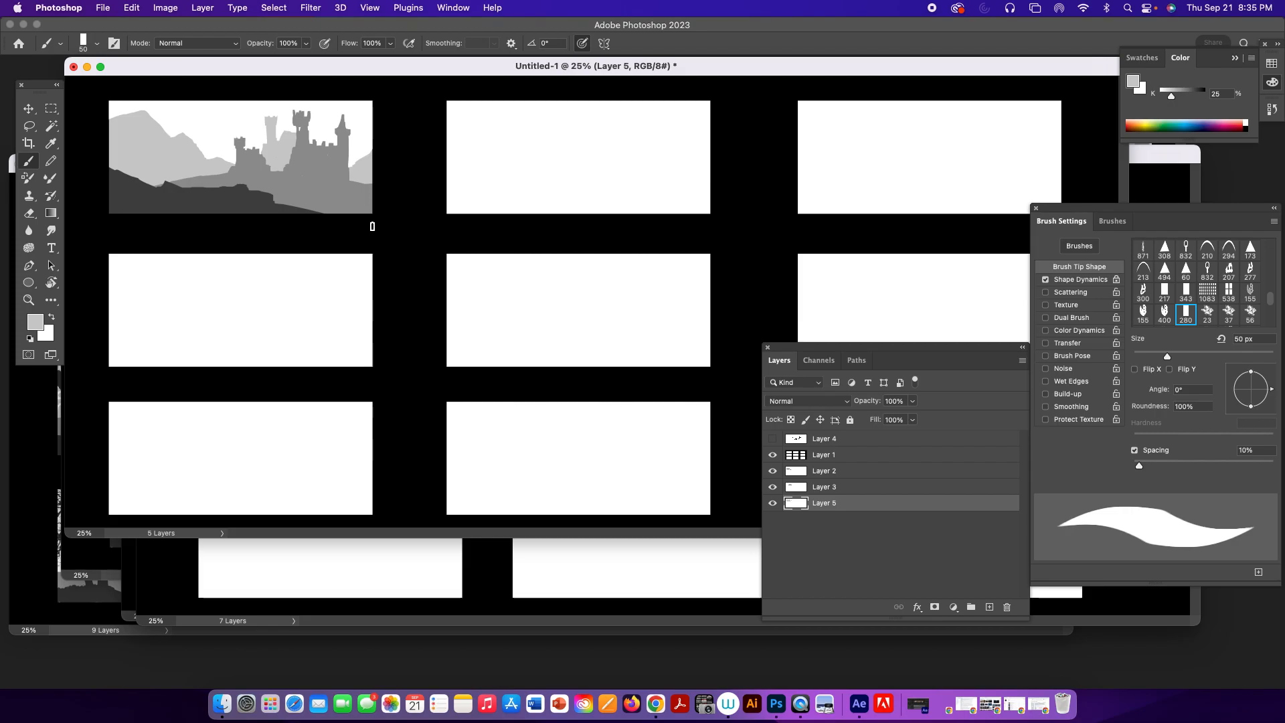
Refine the middle castle tower on Layer 3 with a pointed roof, using 50% black and the rectangle brush reduced to 30 px.
alt+click(310, 148)
click(829, 488)
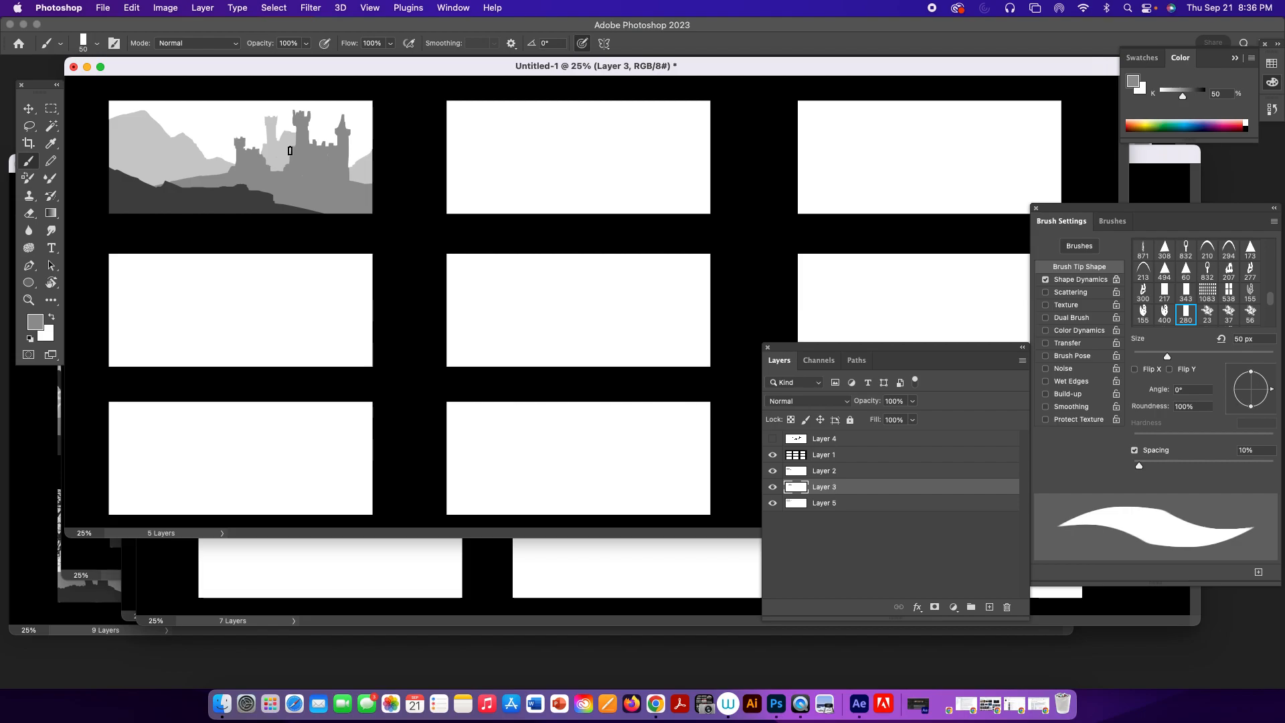
drag(291, 143, 287, 158)
key(e)
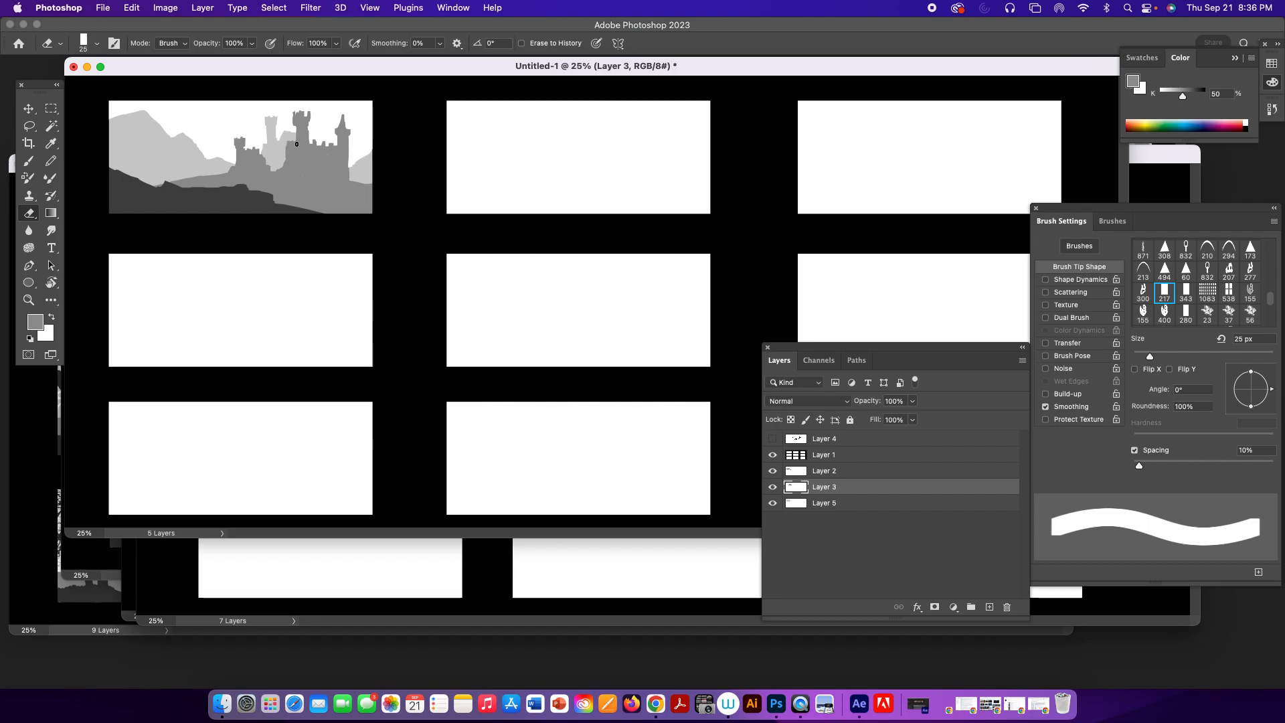
key(b)
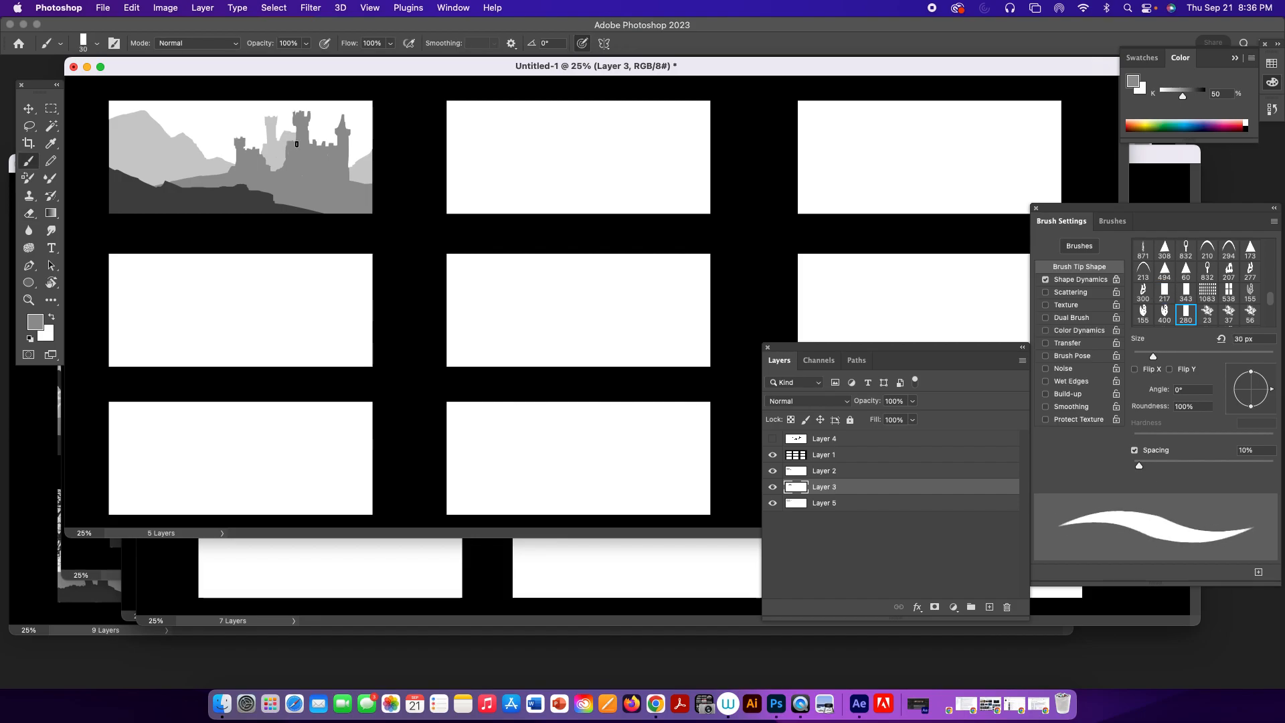
alt+click(305, 120)
Nudge the castle layer down within its frame with the Move tool.
key(v)
key(shift+Down)
key(shift+Down)
key(shift+Down)
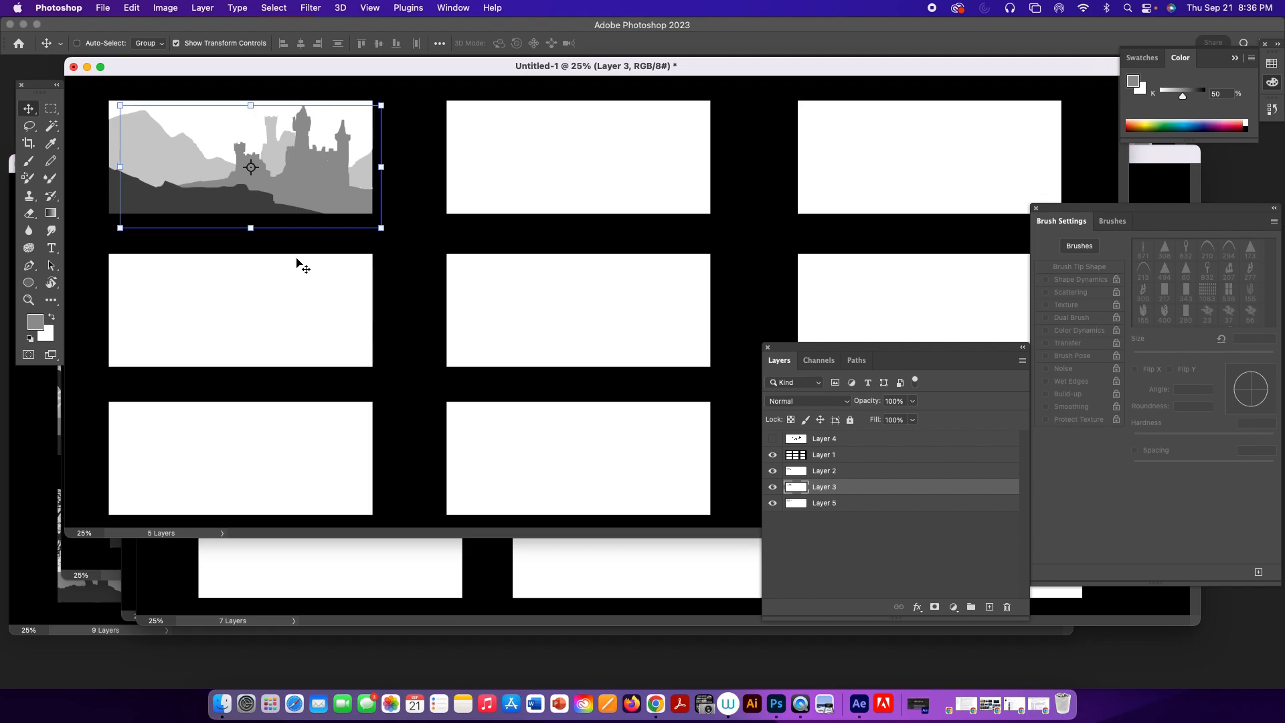
Nudge the light background mountain layer, Layer 5, downward within the frame.
click(828, 504)
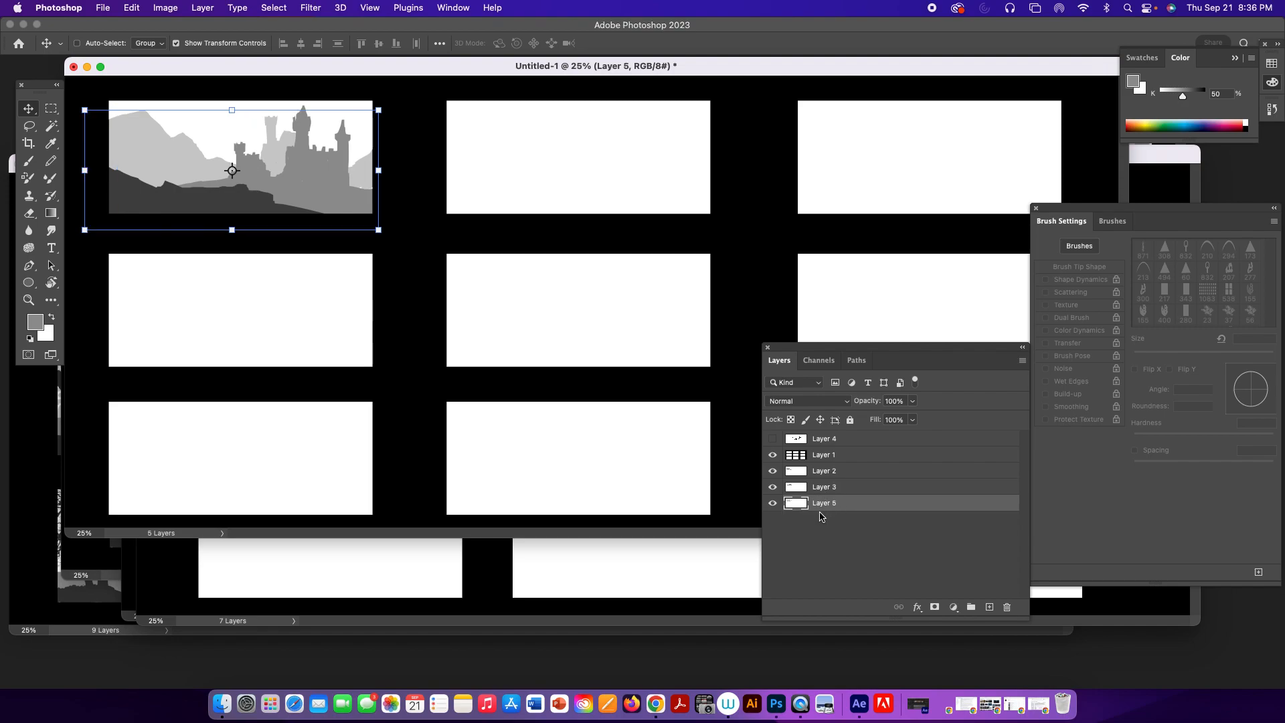
key(shift+Down)
key(shift+Down)
key(shift+Down)
key(shift+Down)
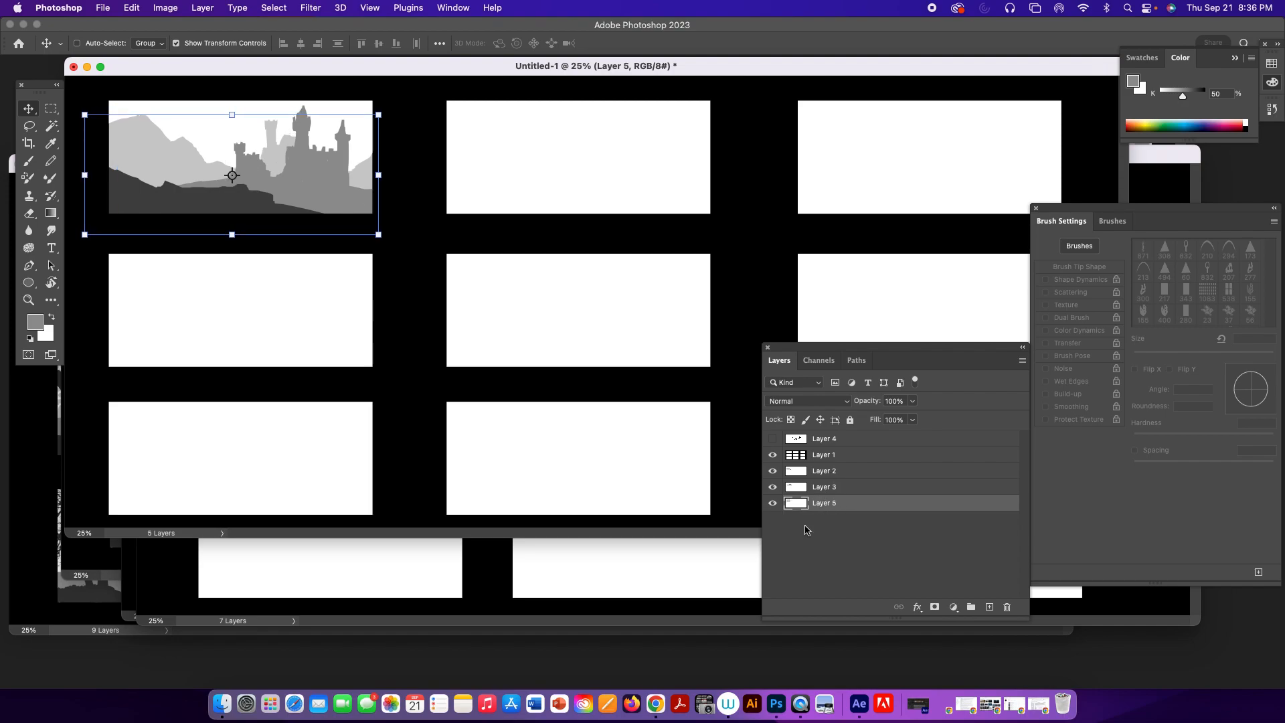
key(shift+Down)
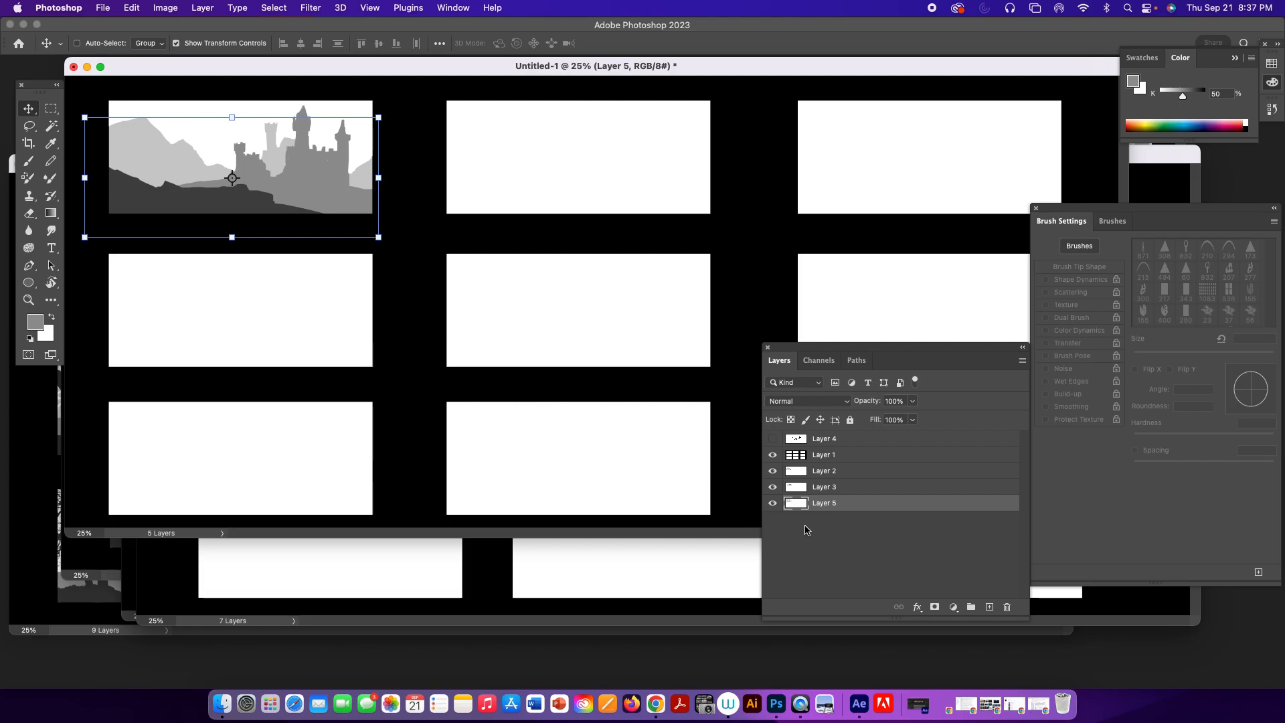
Add a pointed spire to the distant background tower with the 30 px rectangle brush in 25% black.
key(b)
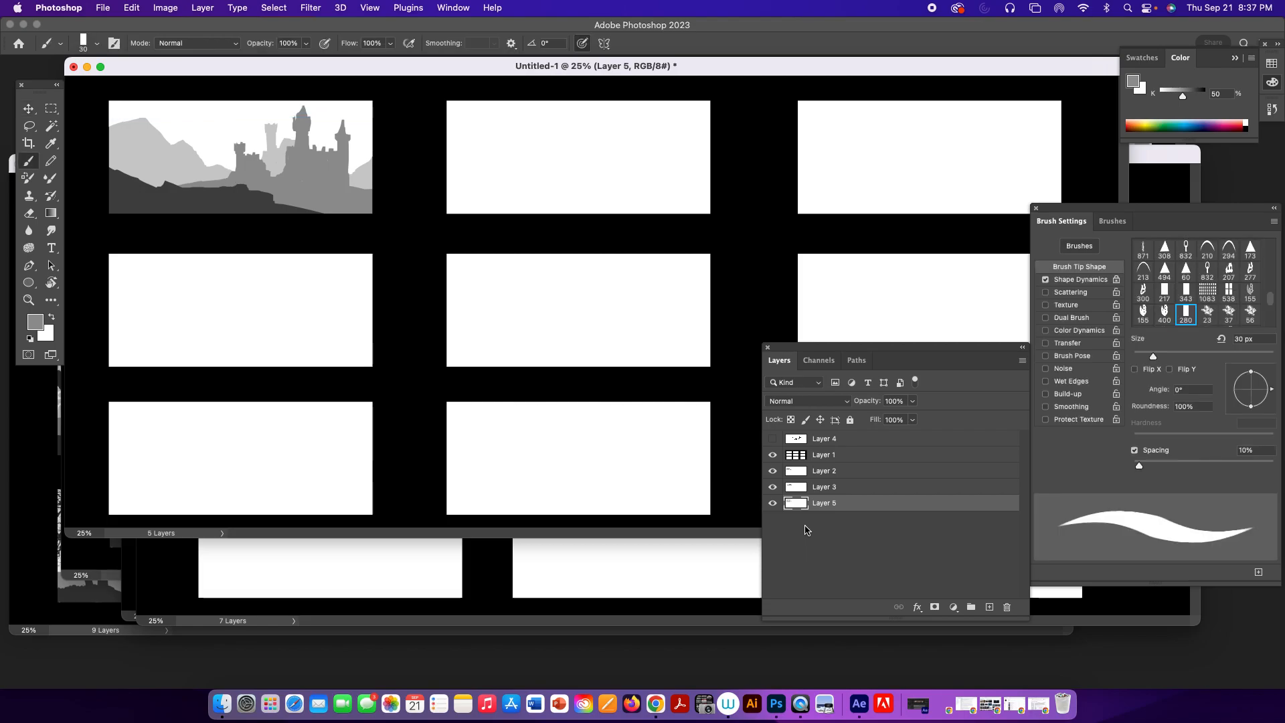
alt+click(275, 149)
click(269, 126)
drag(271, 122, 270, 121)
Choose the Hard Round Pressure Size brush and add a new layer directly above the hillside layer, Layer 2.
click(838, 473)
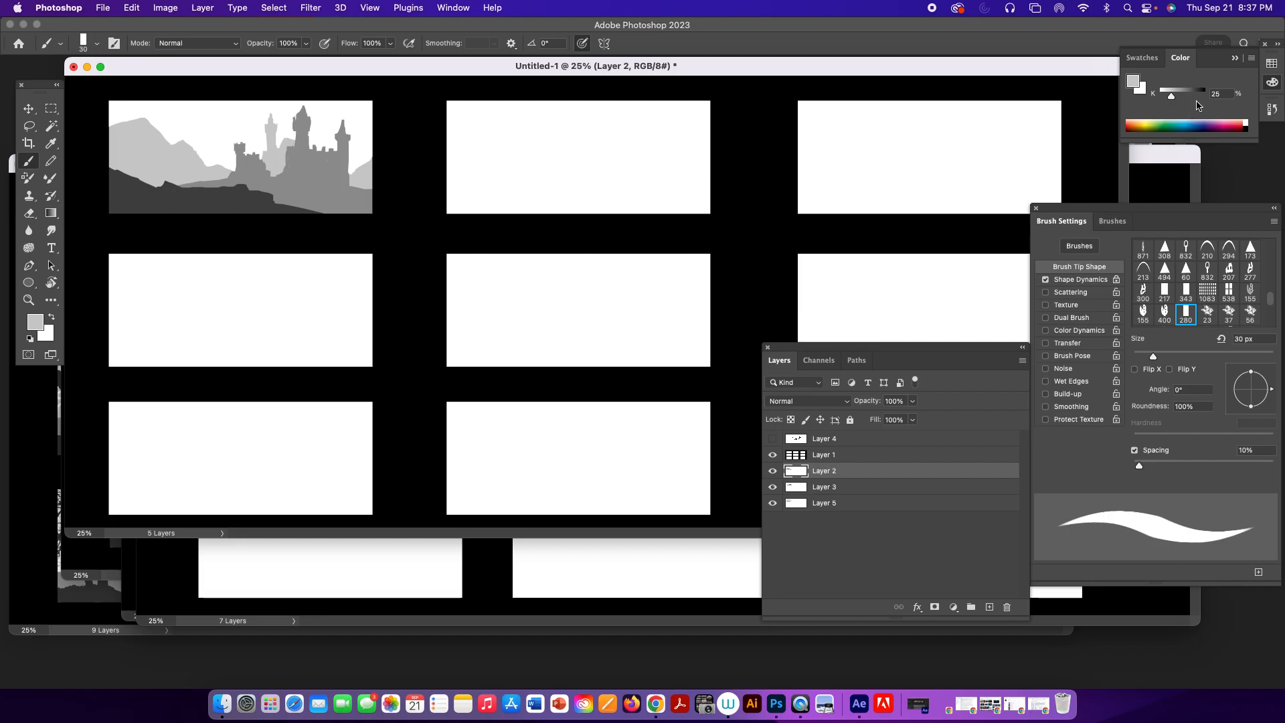
click(1112, 221)
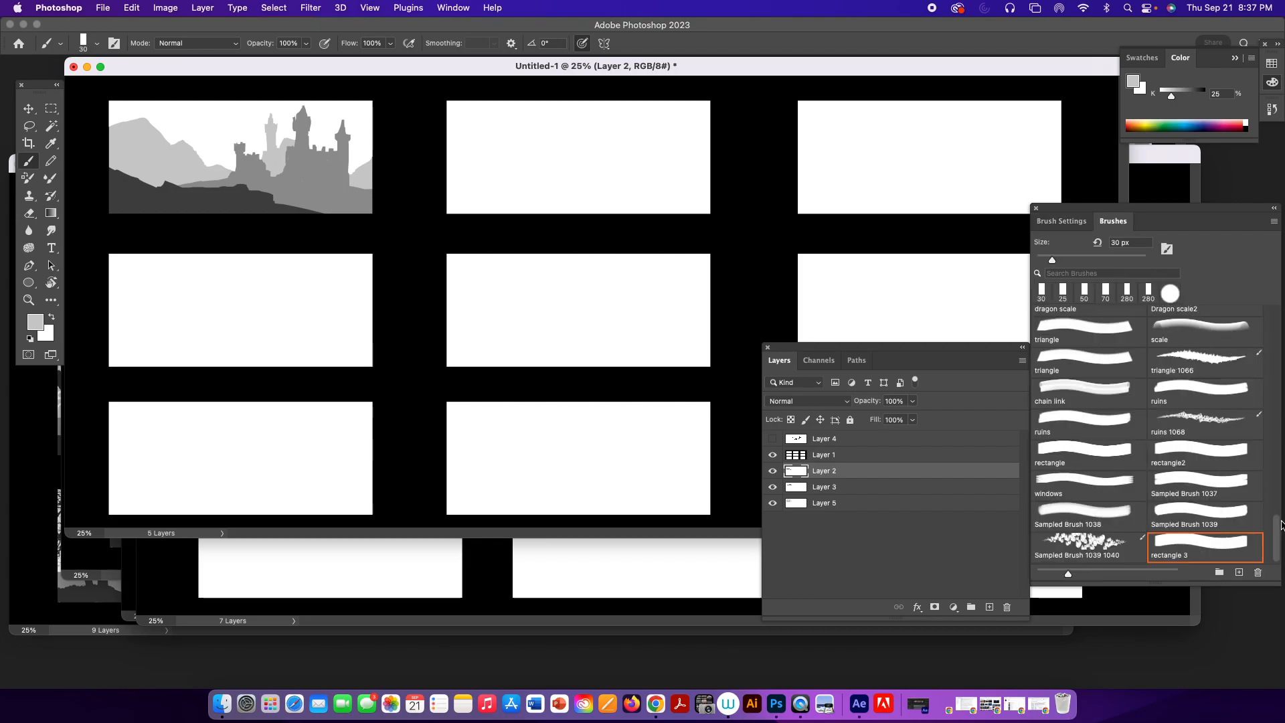
drag(1279, 525, 1276, 434)
drag(1271, 528, 1267, 313)
click(1105, 462)
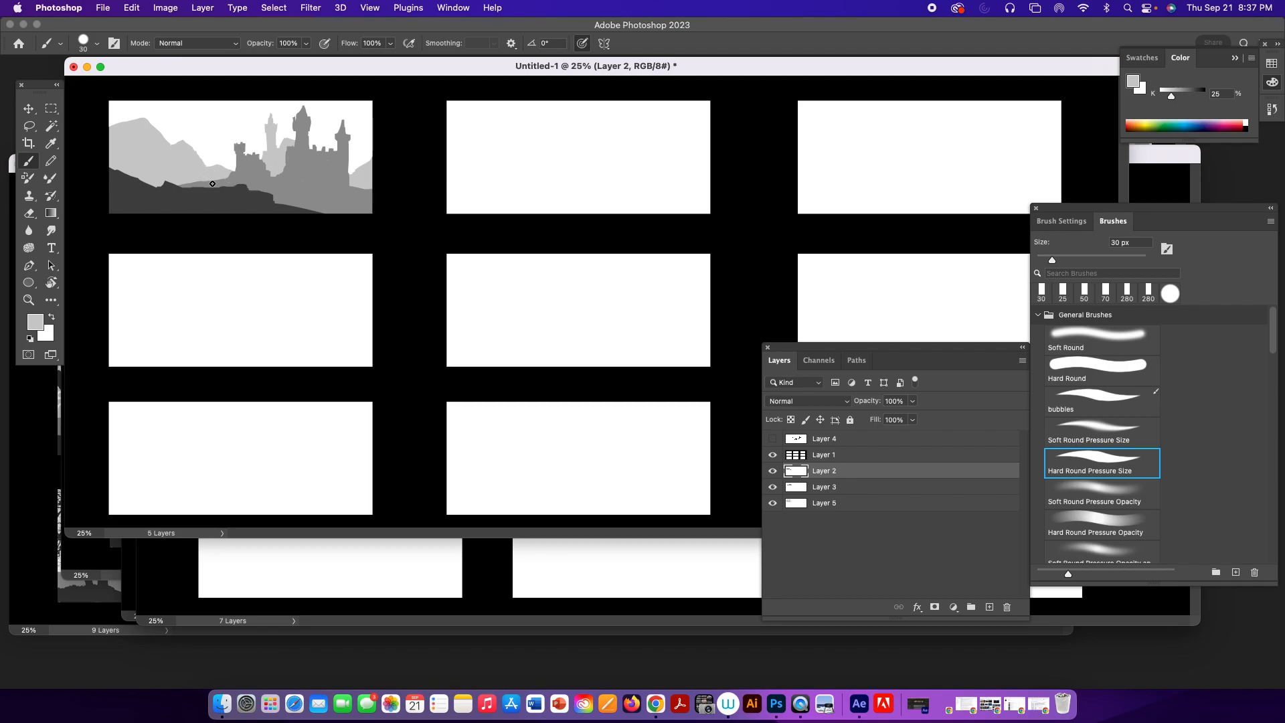
key(z)
drag(208, 171, 244, 201)
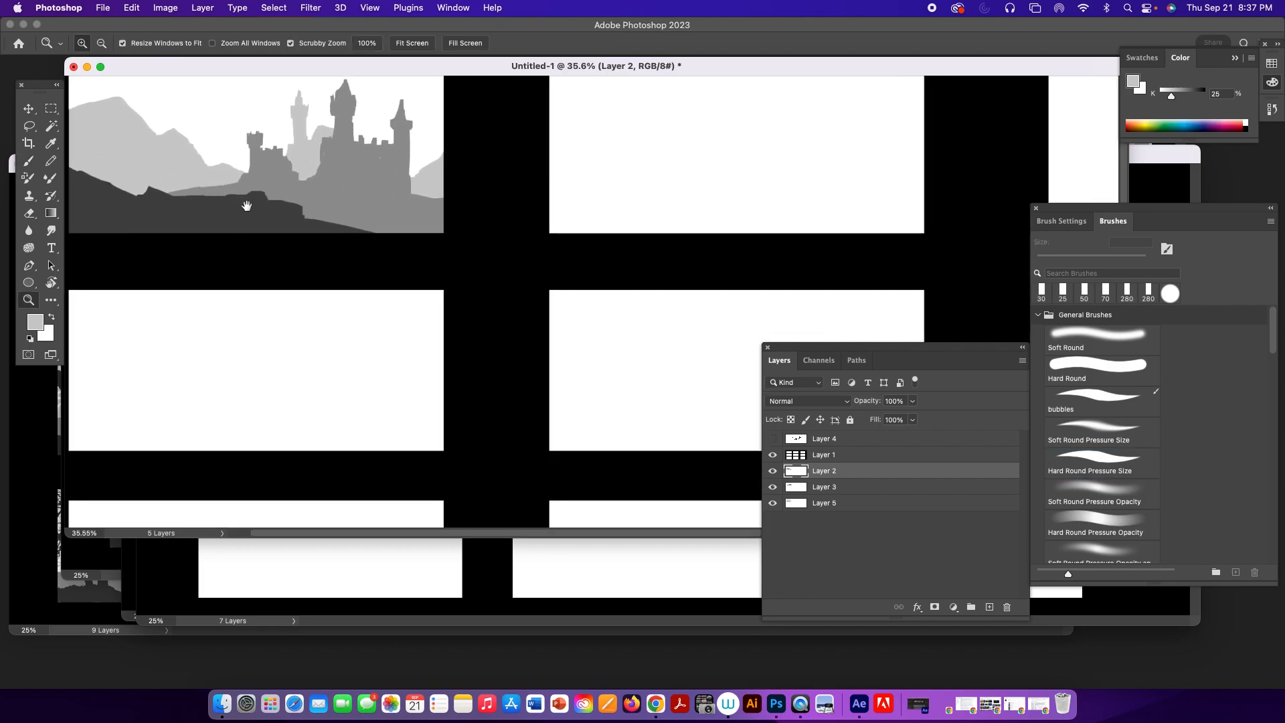
click(989, 606)
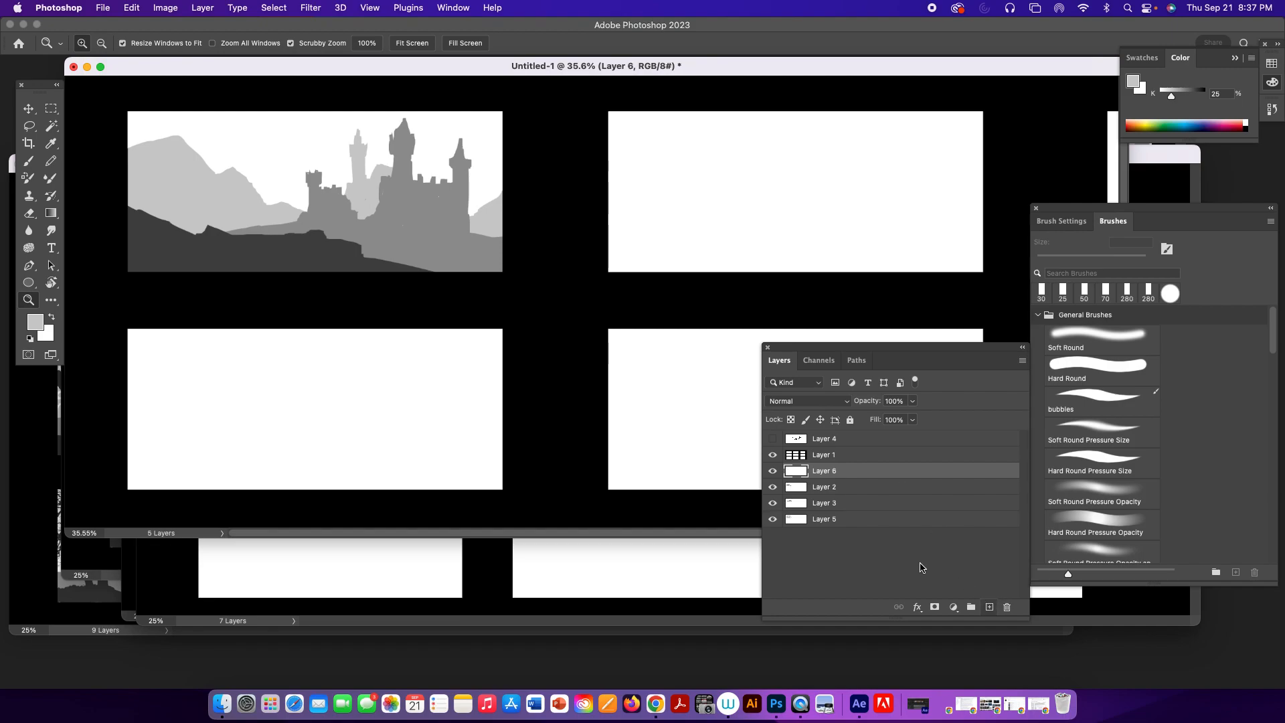
Paint a four-legged animal's body, legs and head standing on the hillside in 80% black with the 30 px round brush.
key(b)
alt+click(289, 248)
mouse_move(252, 216)
mouse_down()
mouse_move(254, 234)
mouse_move(249, 214)
mouse_move(252, 231)
mouse_move(262, 211)
mouse_up()
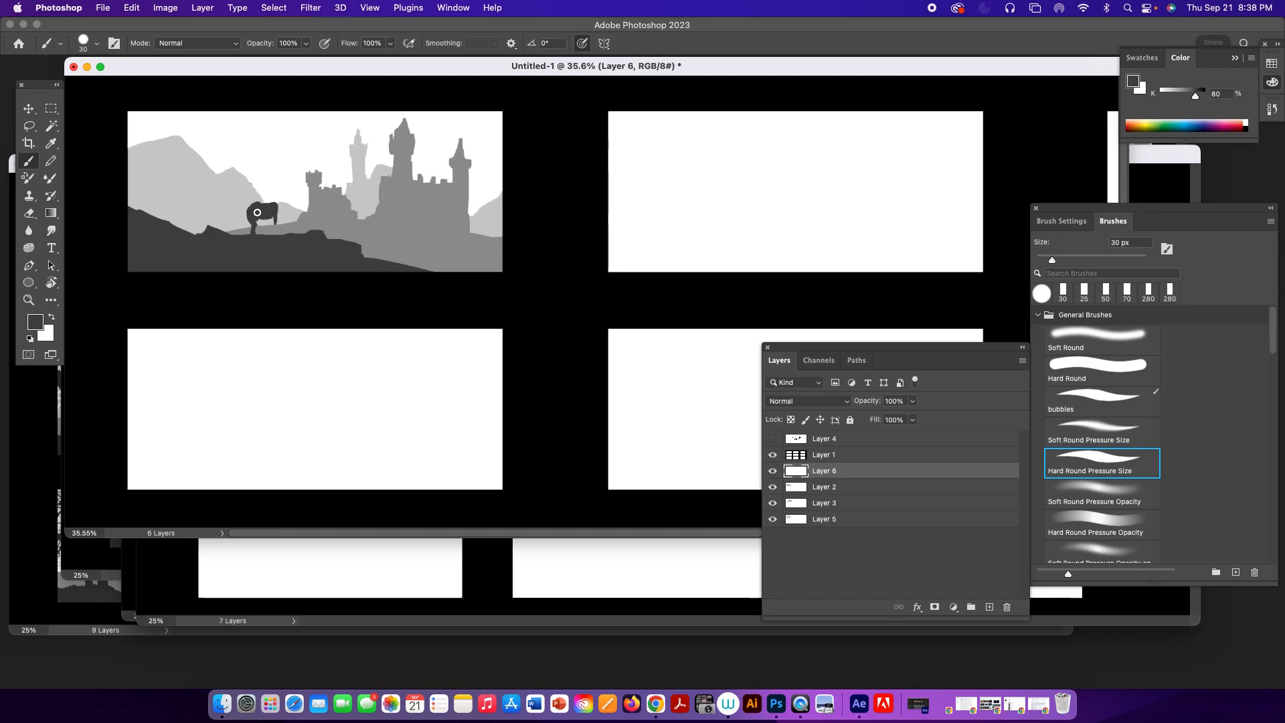
drag(276, 225, 274, 231)
drag(277, 203, 287, 200)
Trim the animal's head and hindquarters with the 25 px Eraser, and repaint its neck with the 30 px brush.
key(e)
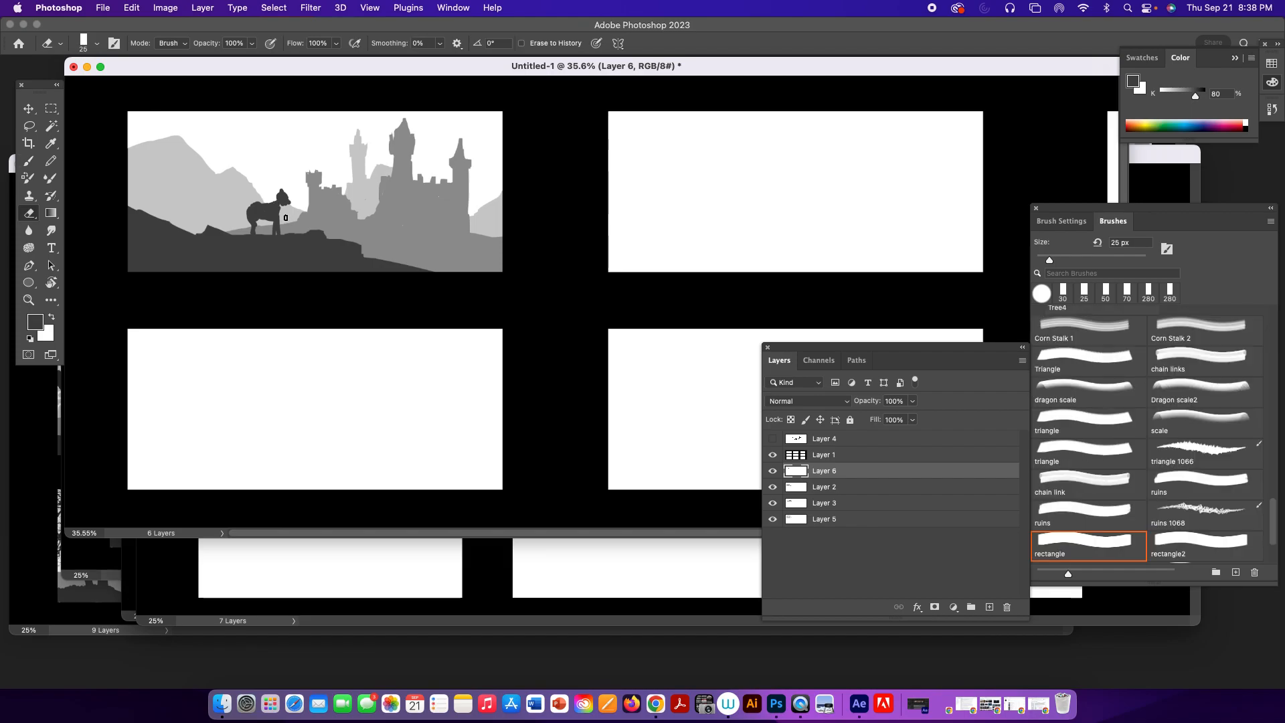
drag(284, 207, 289, 203)
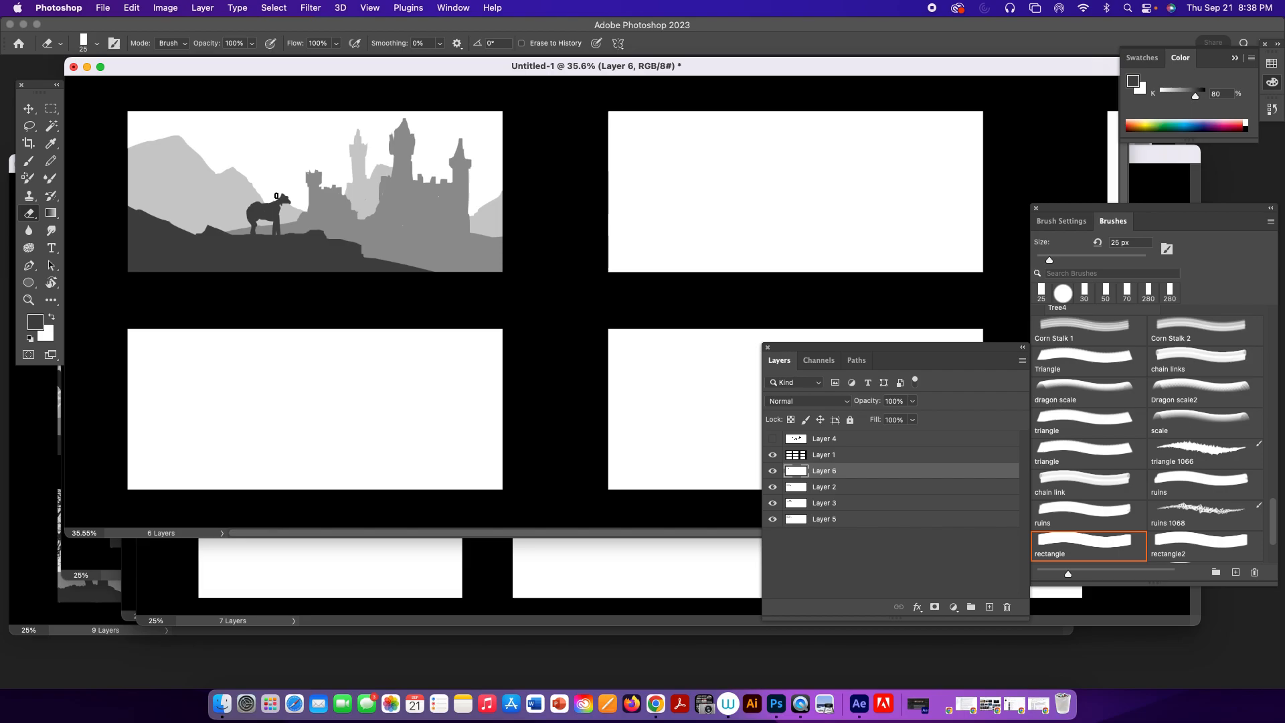
drag(253, 204, 247, 219)
key(b)
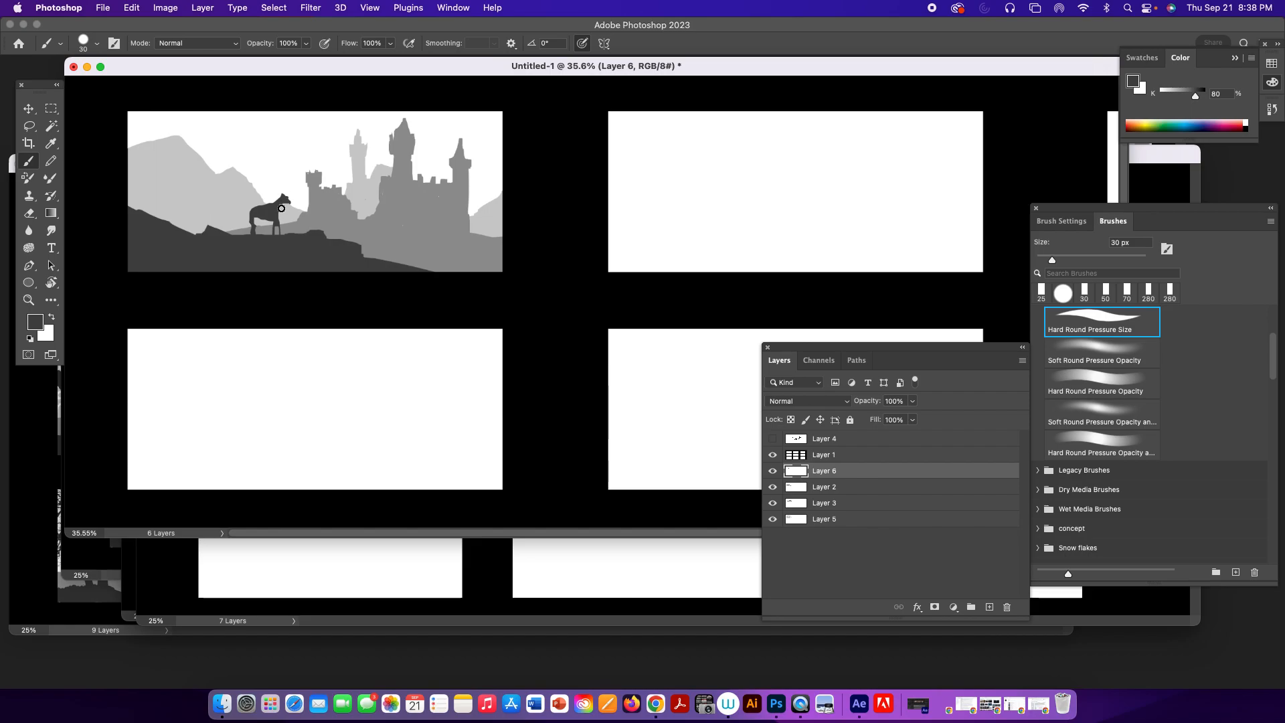
drag(278, 208, 285, 204)
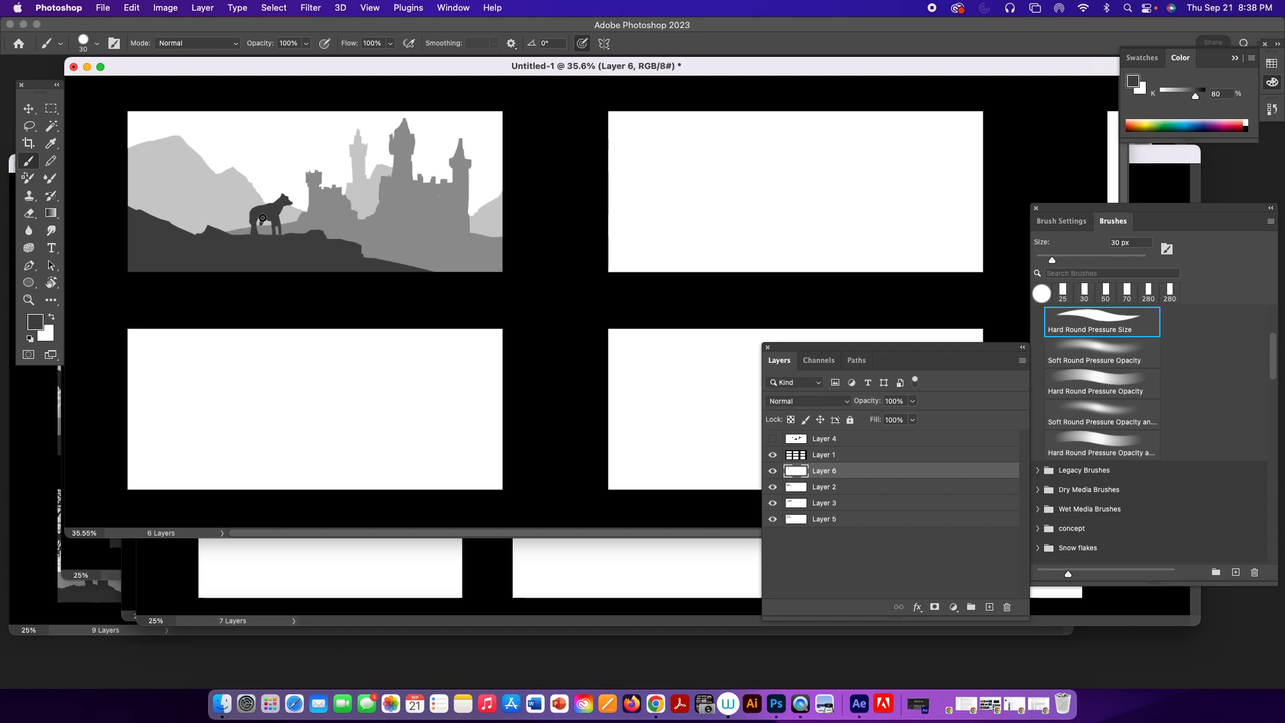
Paint a tail behind the animal, undoing unwanted strokes.
drag(253, 212, 236, 228)
key(super+z)
key(super+z)
key(super+z)
Switch the Eraser to a 25 px Hard Round Pressure Size tip and reshape the animal's legs into a walking pose.
key(e)
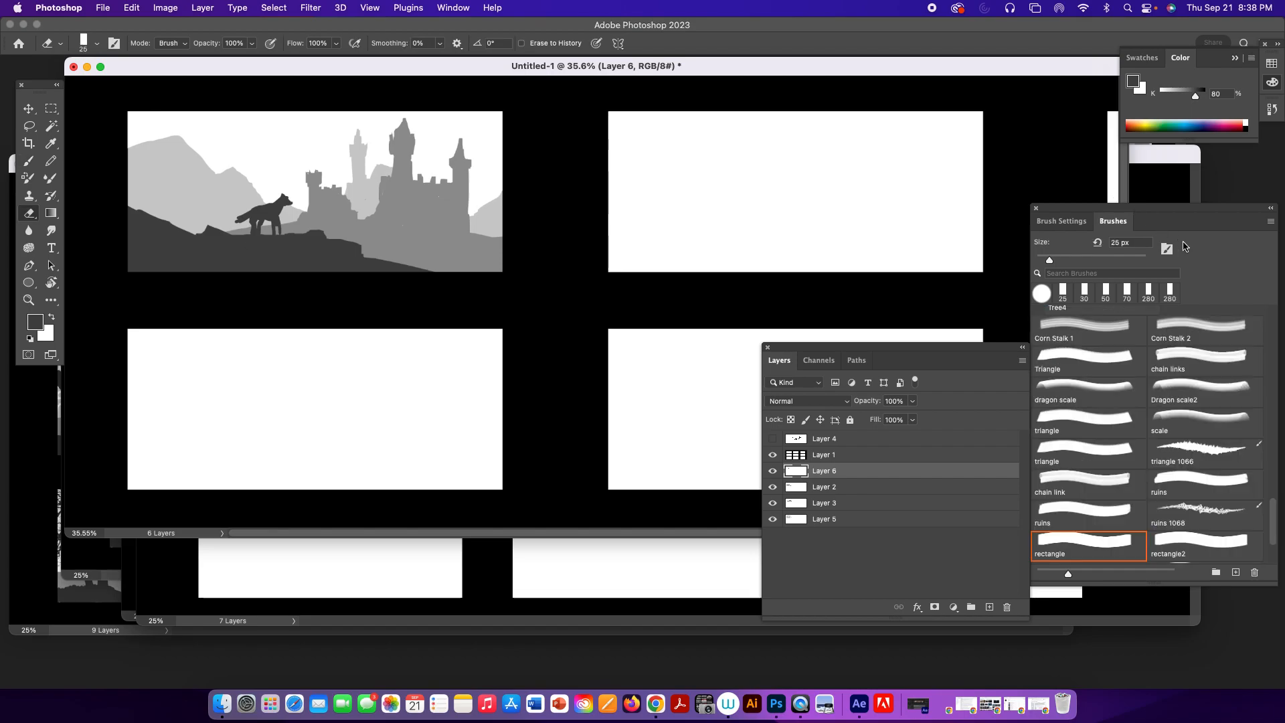
drag(1272, 515, 1277, 313)
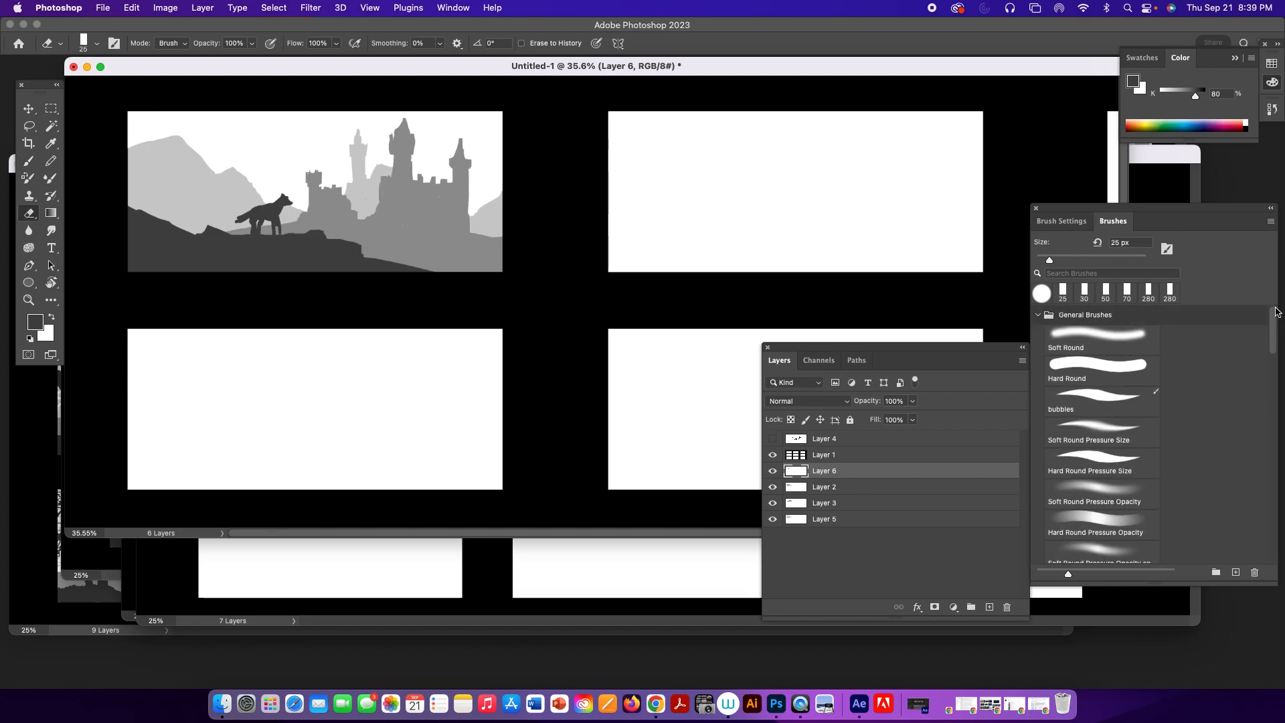
click(1092, 462)
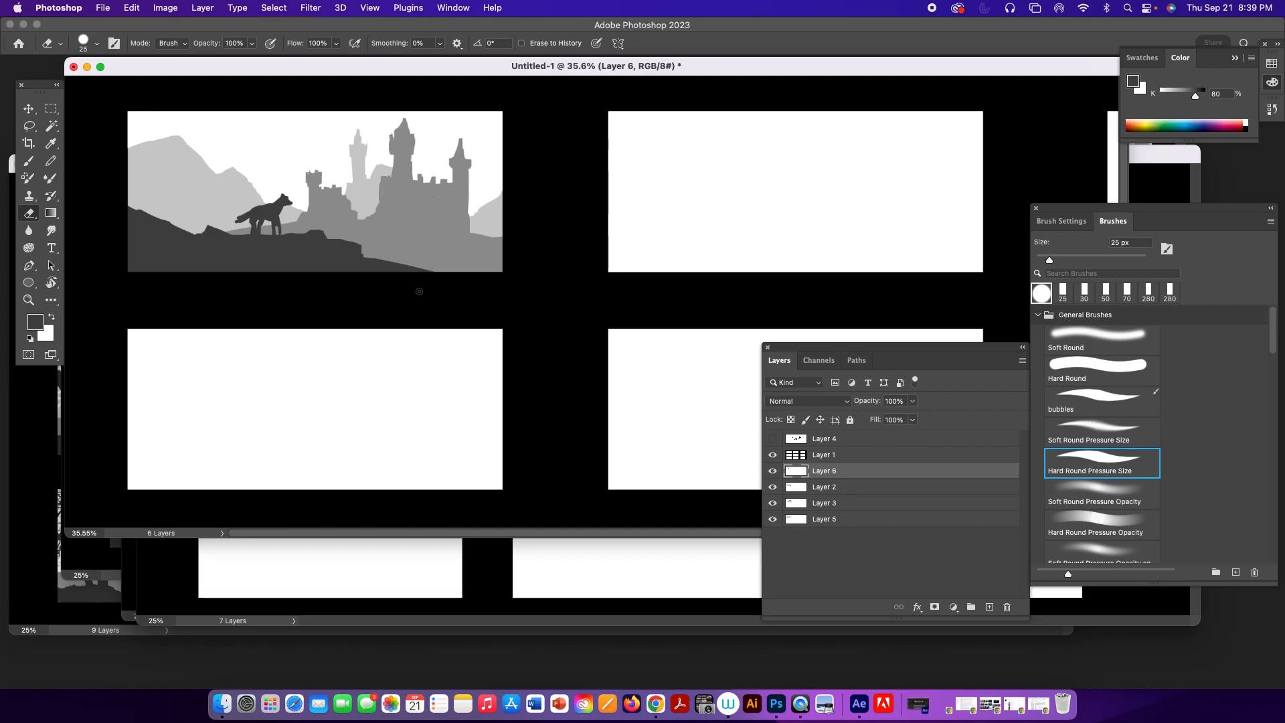
drag(255, 225, 252, 233)
drag(276, 218, 278, 233)
key(b)
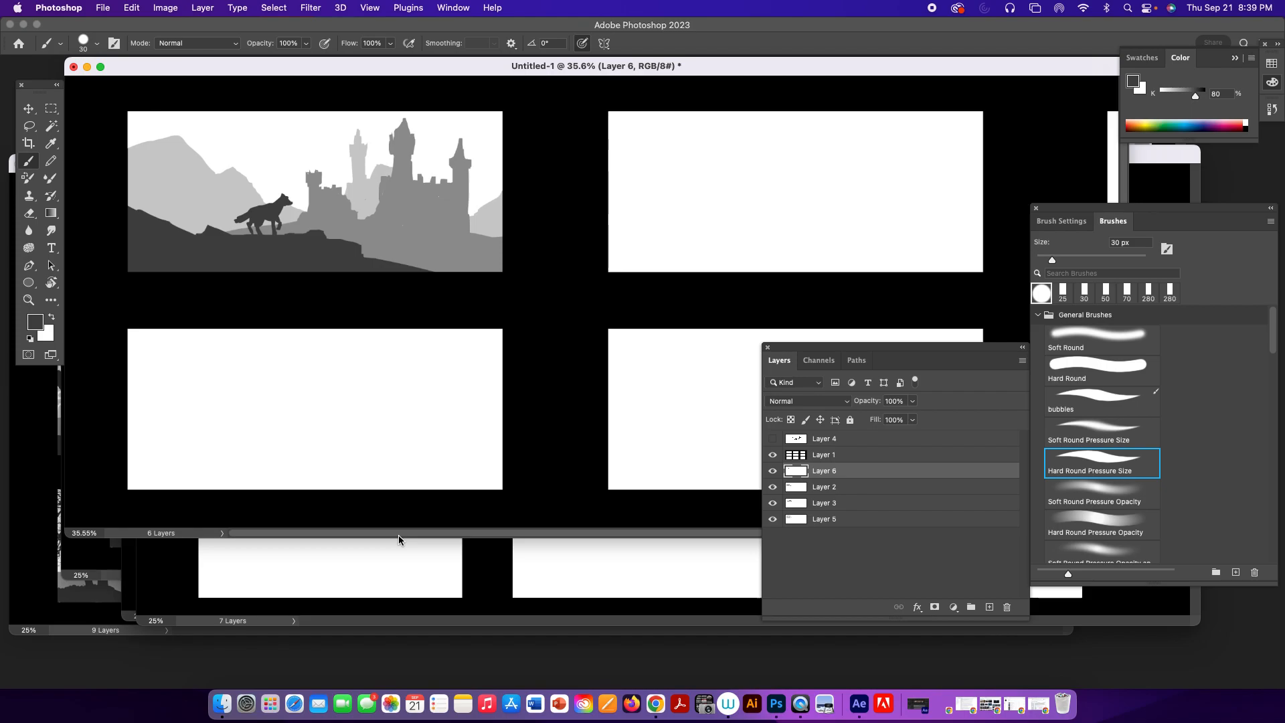
Scale the animal silhouette up slightly on the hillside and apply the transformation.
key(v)
drag(280, 218, 315, 170)
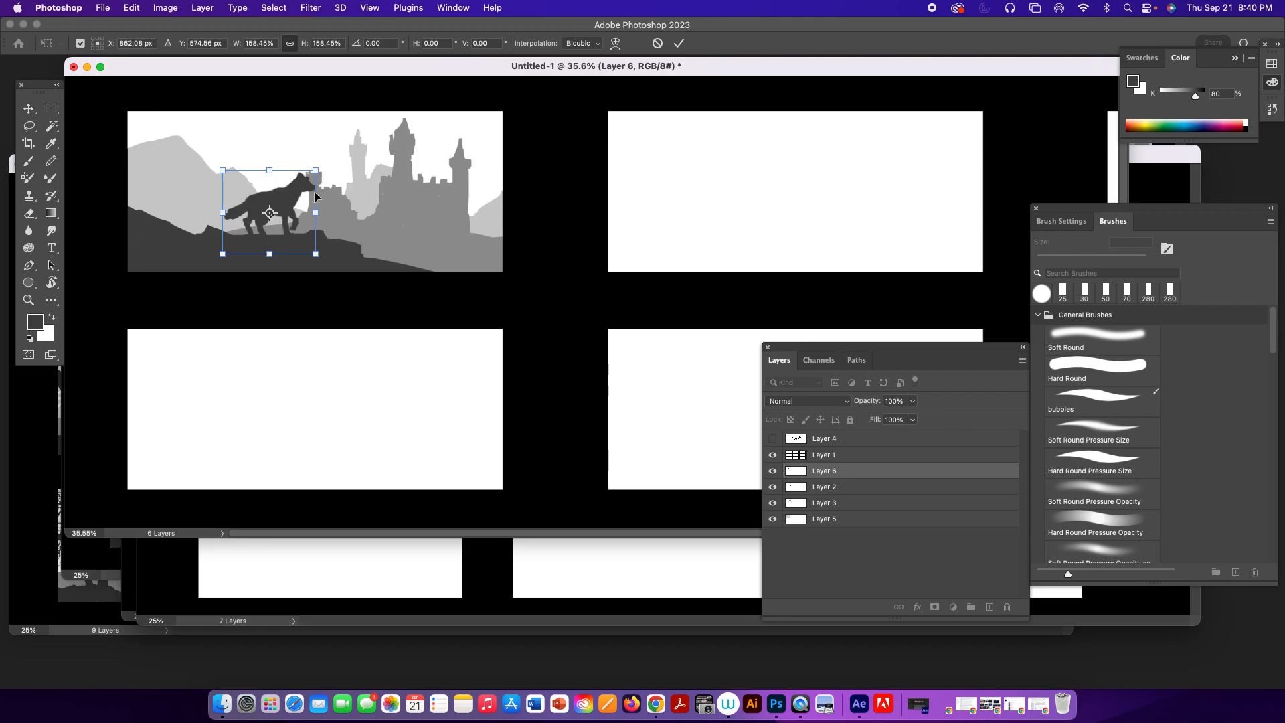
drag(316, 175, 277, 213)
key(Return)
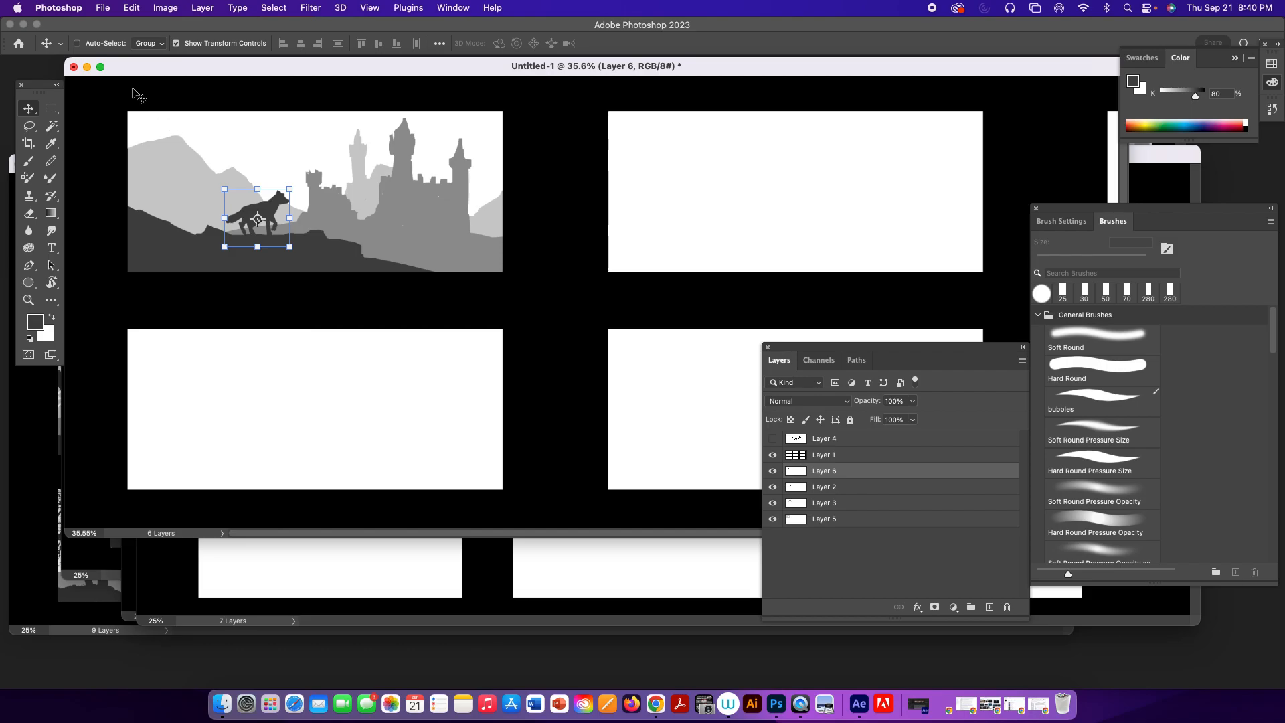
Minimize the castle document and move the Grayscale Demo.psd window into full view.
click(87, 66)
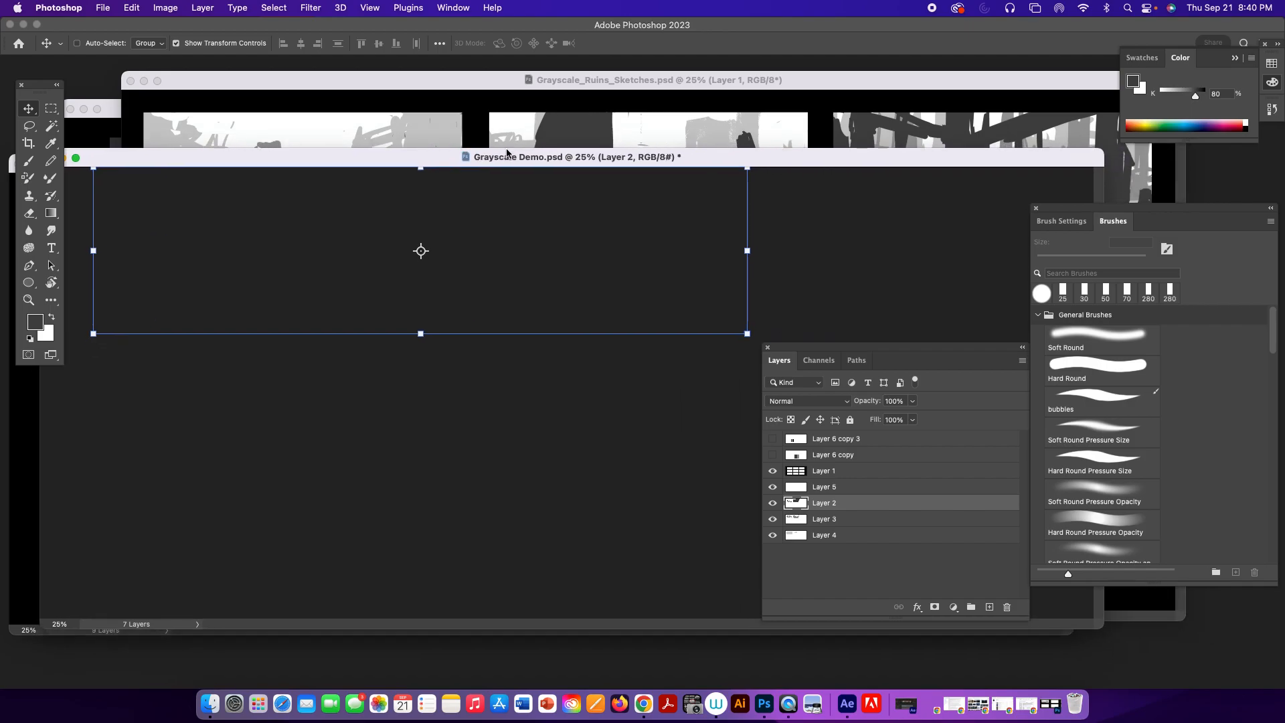
drag(600, 156, 548, 113)
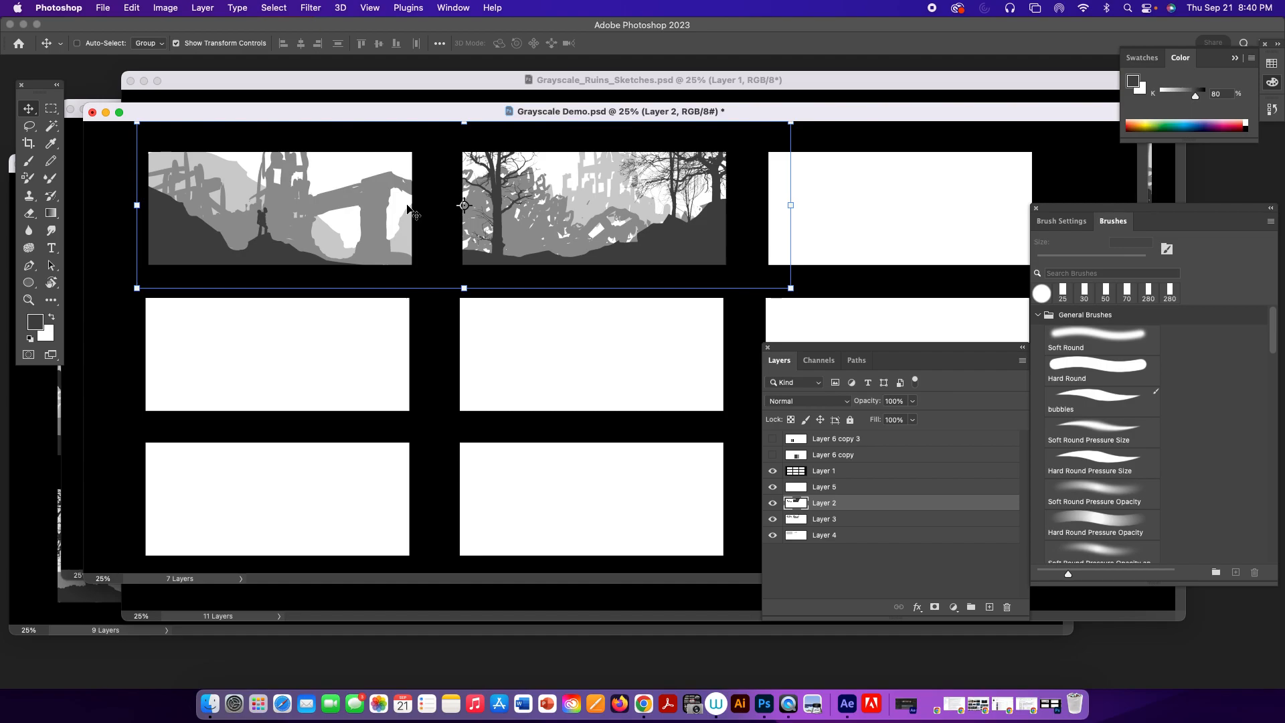
Hide Layers 1 to 5 and show Layer 6 copy and Layer 6 copy 3 with the shaded box and window grid.
drag(775, 492, 771, 548)
click(773, 470)
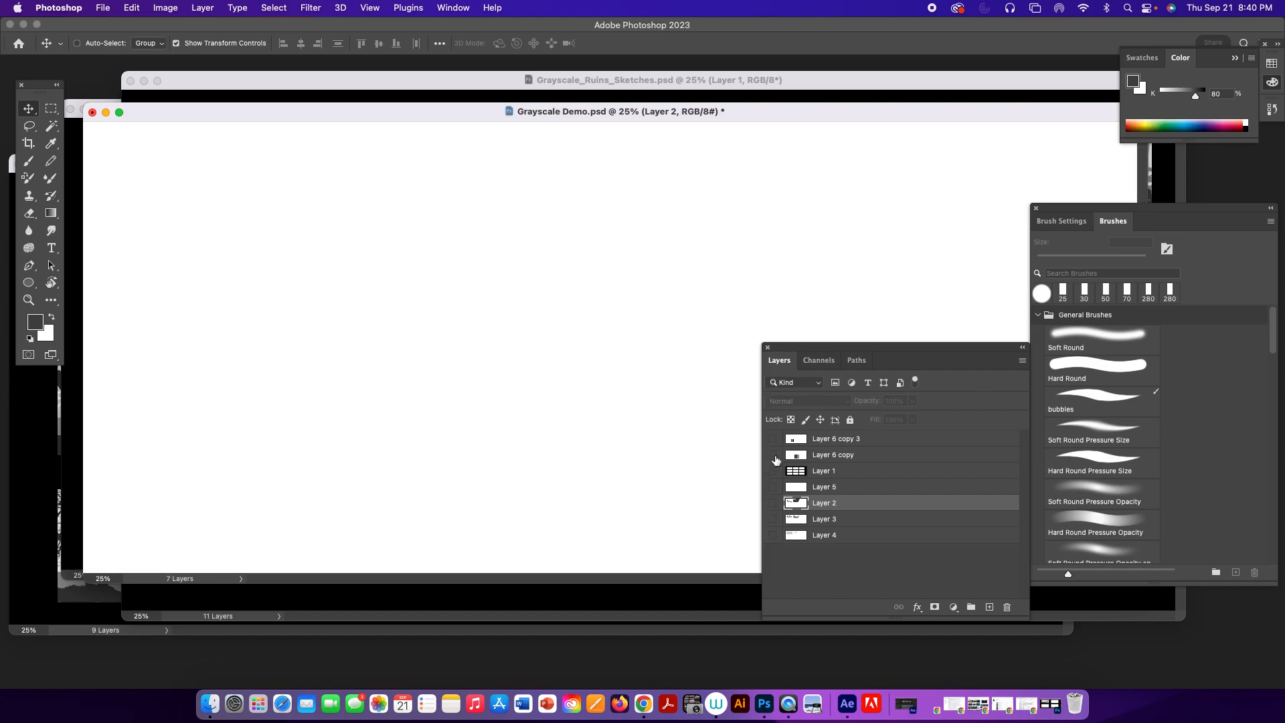
click(774, 455)
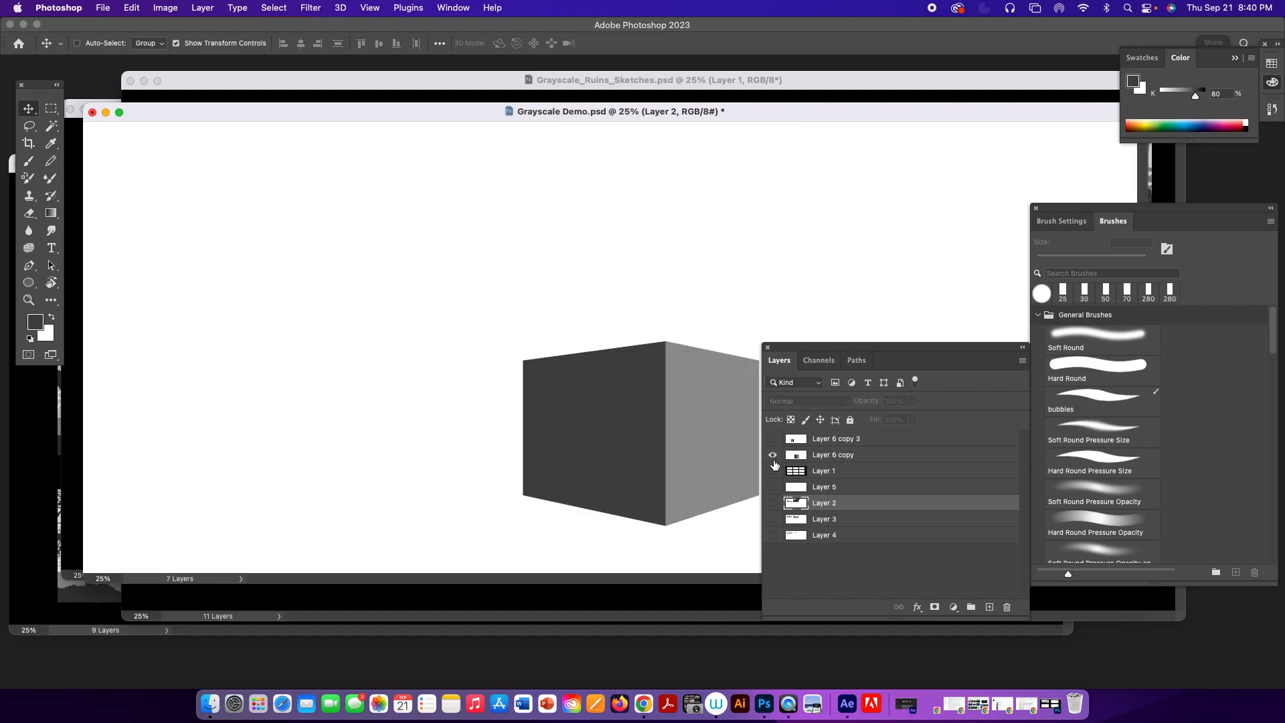
click(773, 439)
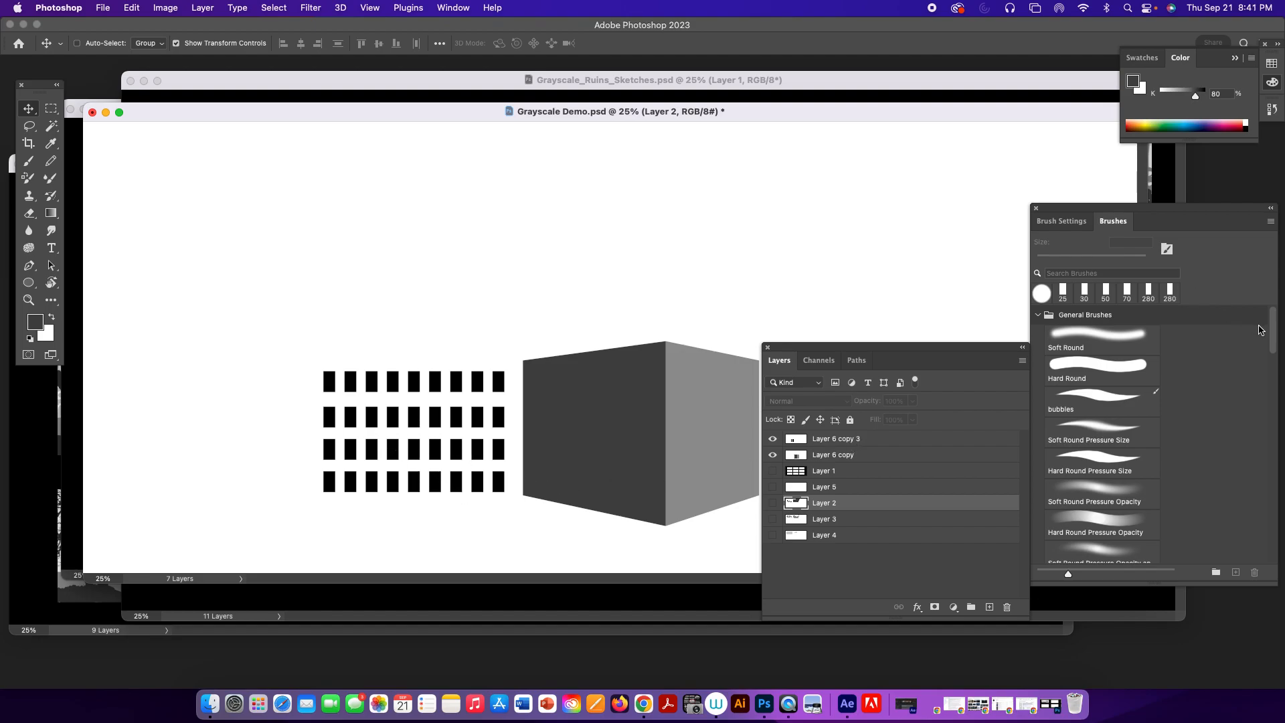
Choose the 25 px rectangular brush tip, turn off Shape Dynamics and pen-pressure size, and set Spacing to 193%.
click(1062, 293)
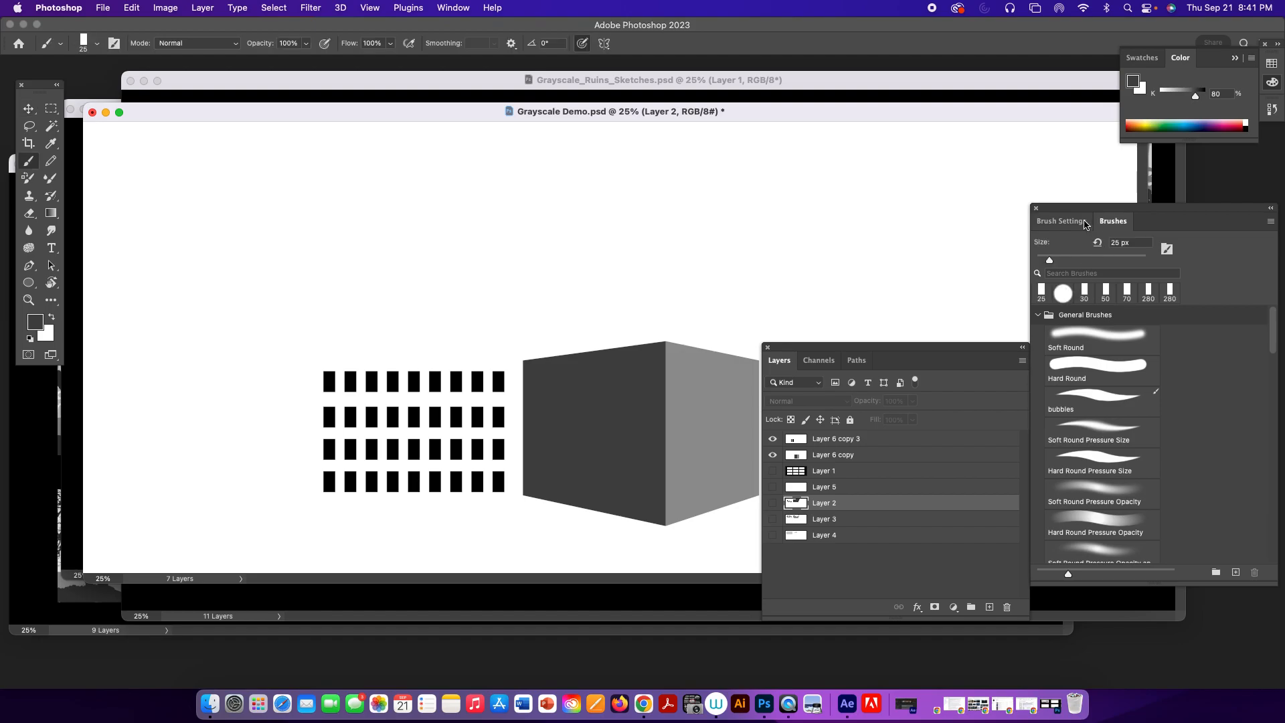
click(1061, 221)
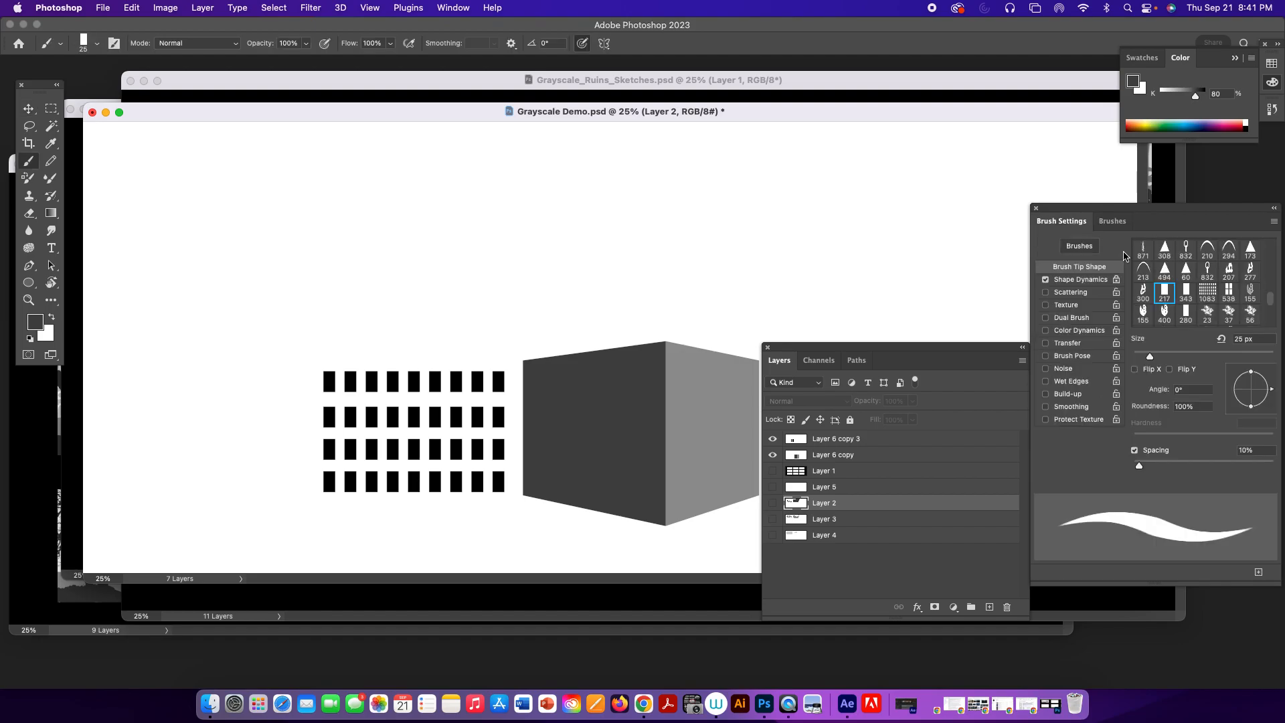
click(1046, 280)
drag(1139, 466, 1227, 474)
click(579, 46)
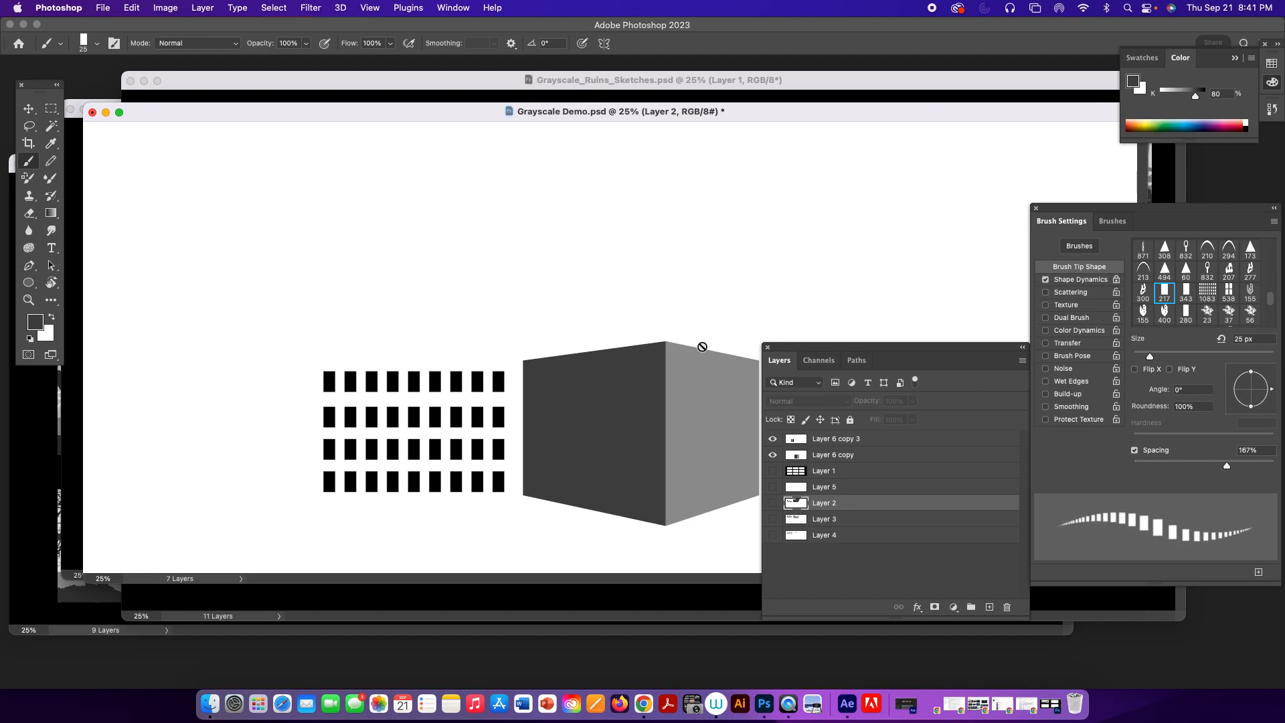
drag(1225, 472, 1236, 472)
click(1047, 281)
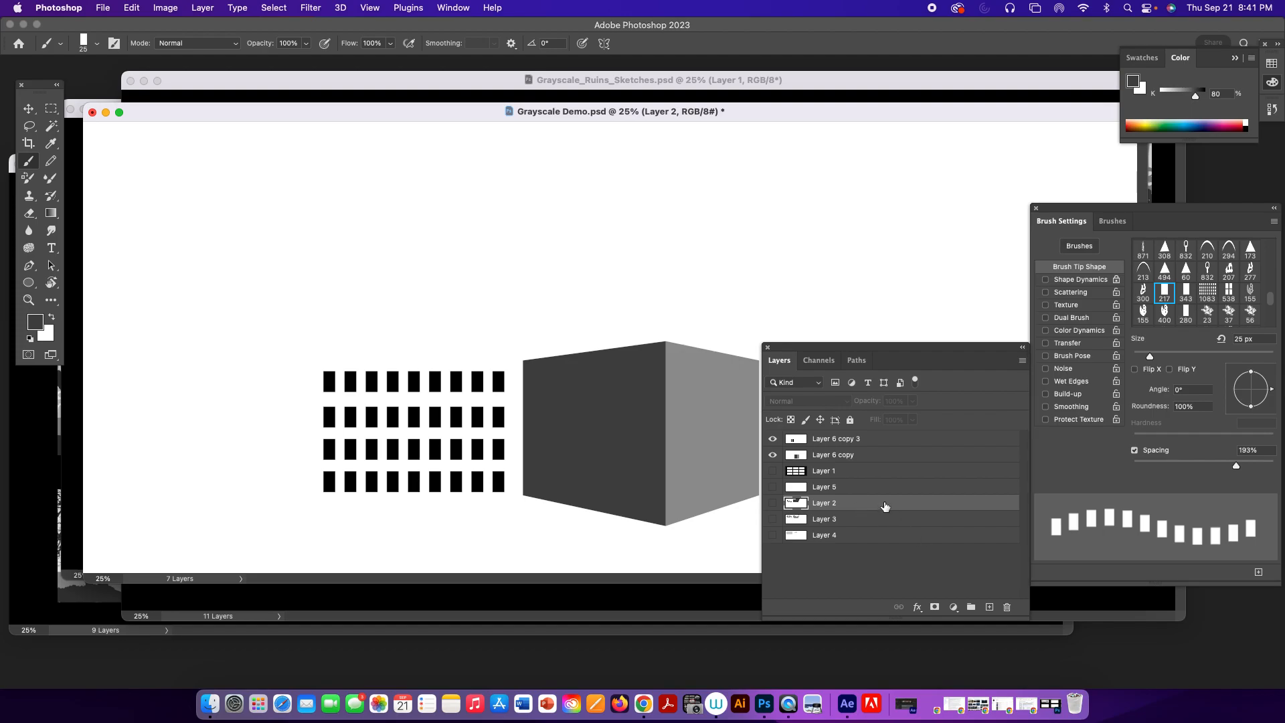
Enlarge the brush to 300 px, paint a trial row of dark gray rectangles on Layer 6 copy 3 and undo it.
click(863, 442)
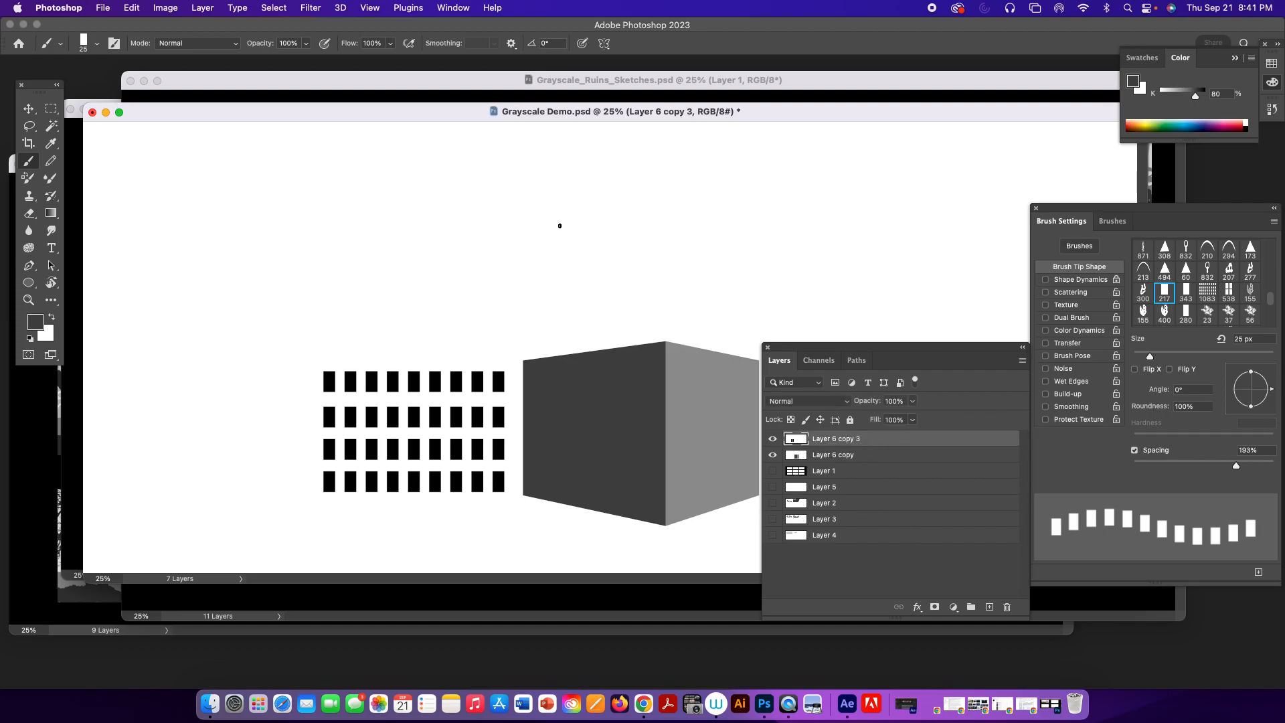
key(bracketright)
key(bracketright)
key(bracketright)
key(bracketright)
key(bracketright)
key(bracketright)
key(bracketright)
key(bracketright)
key(bracketright)
key(bracketright)
key(bracketright)
key(bracketright)
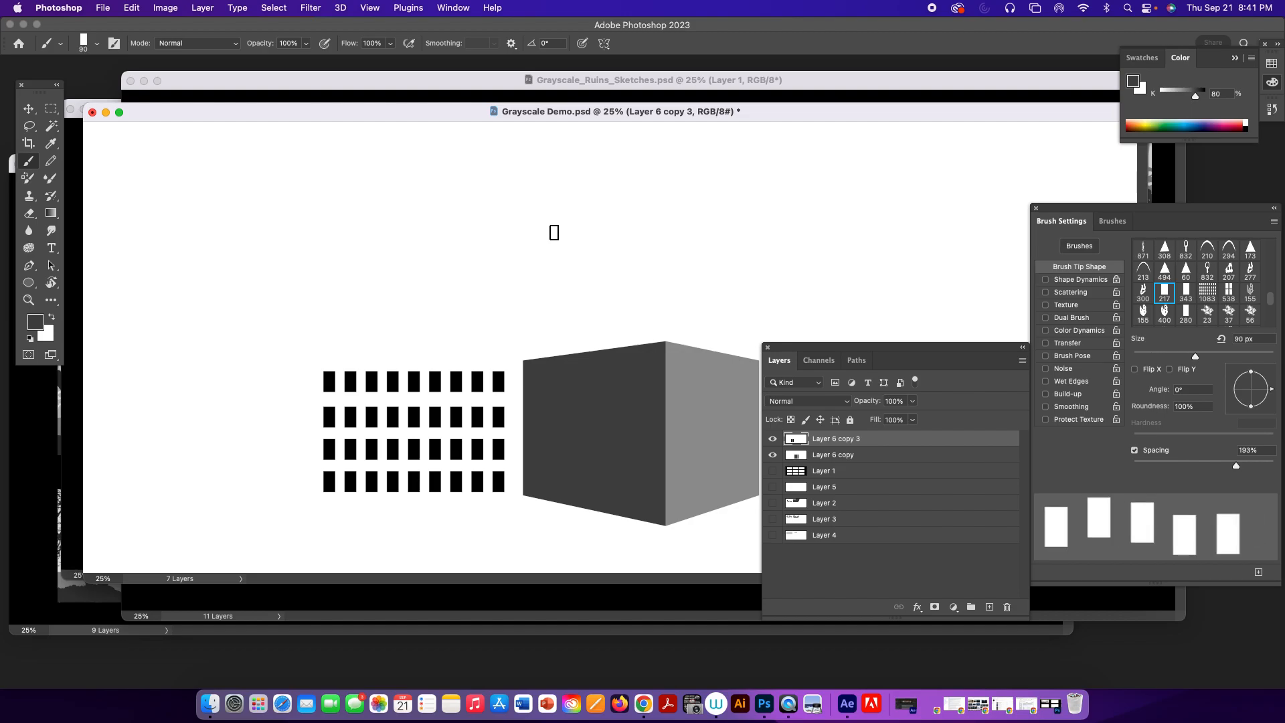
key(bracketright)
key(bracketright)
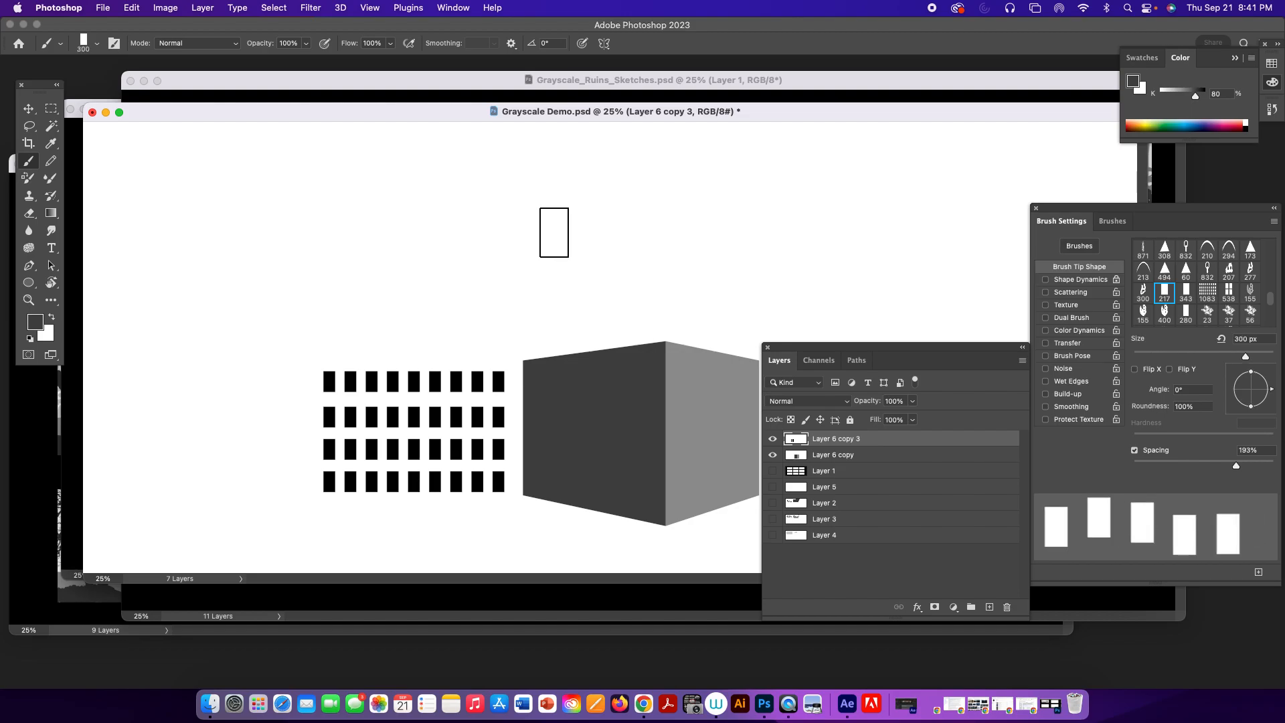
drag(486, 208, 847, 201)
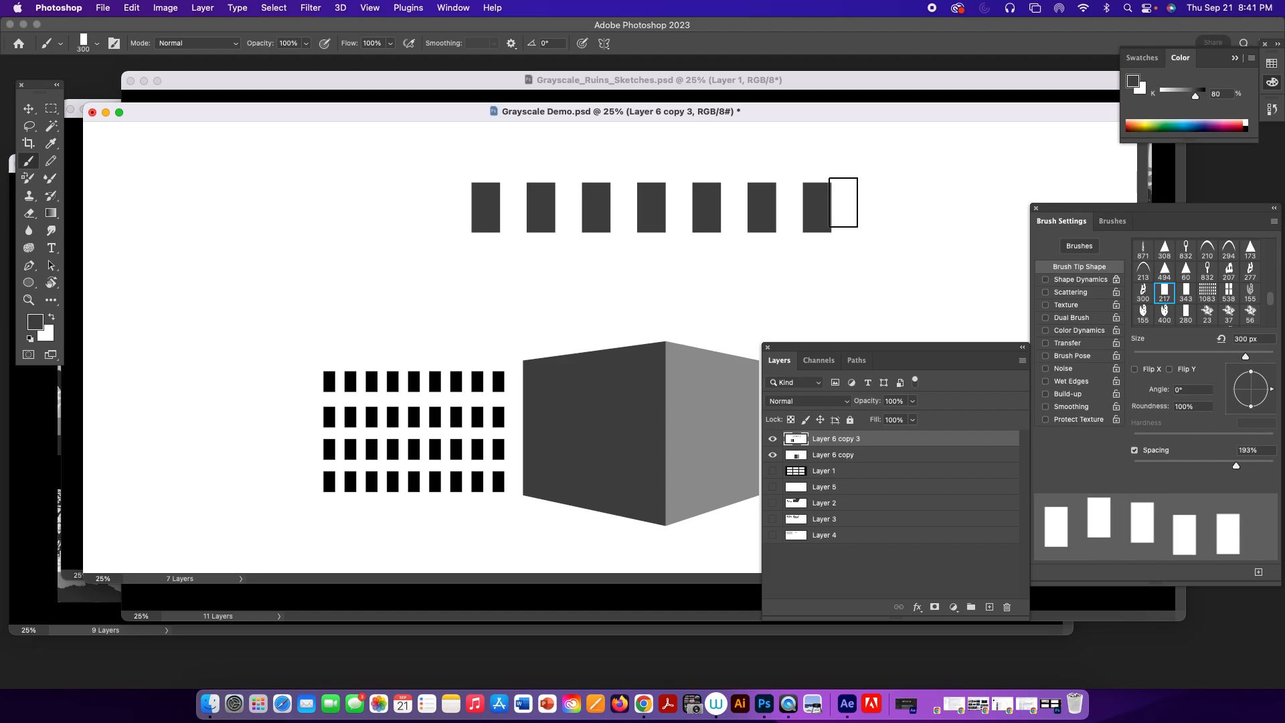
key(super+z)
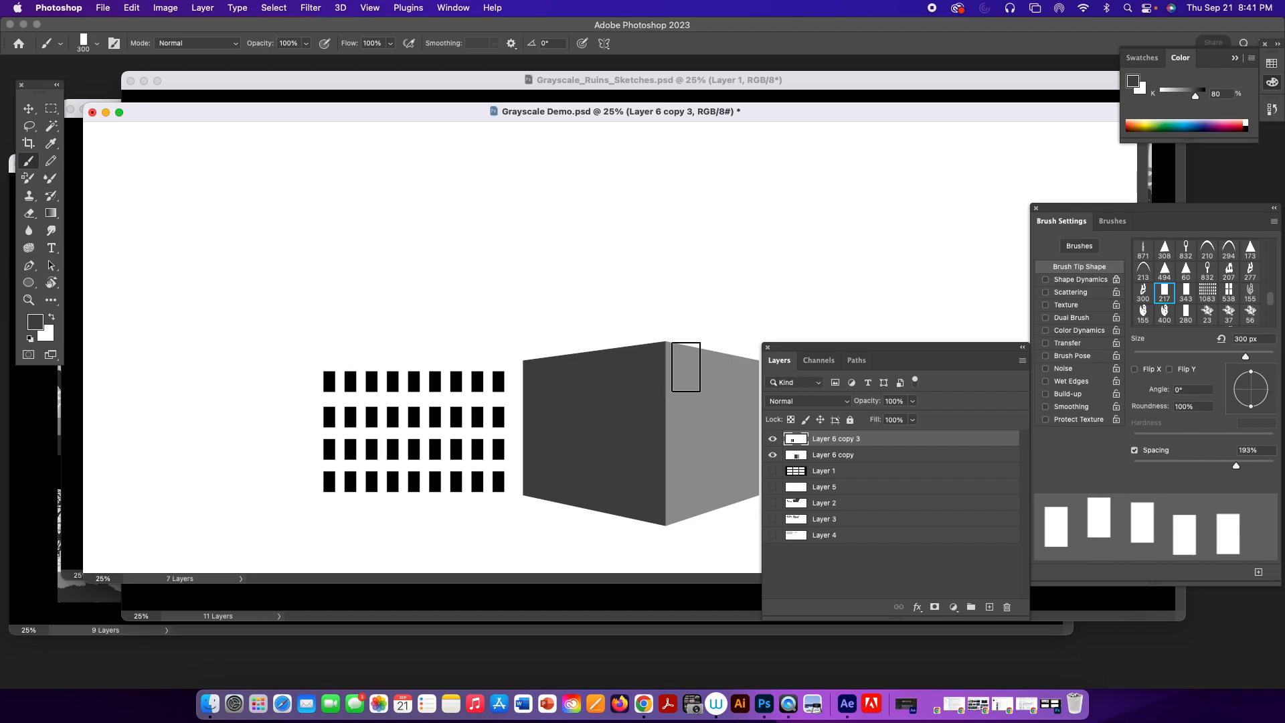
Reset the foreground color to black, paint trial rows of rectangles above the window grid and undo them.
key(d)
drag(327, 201, 662, 199)
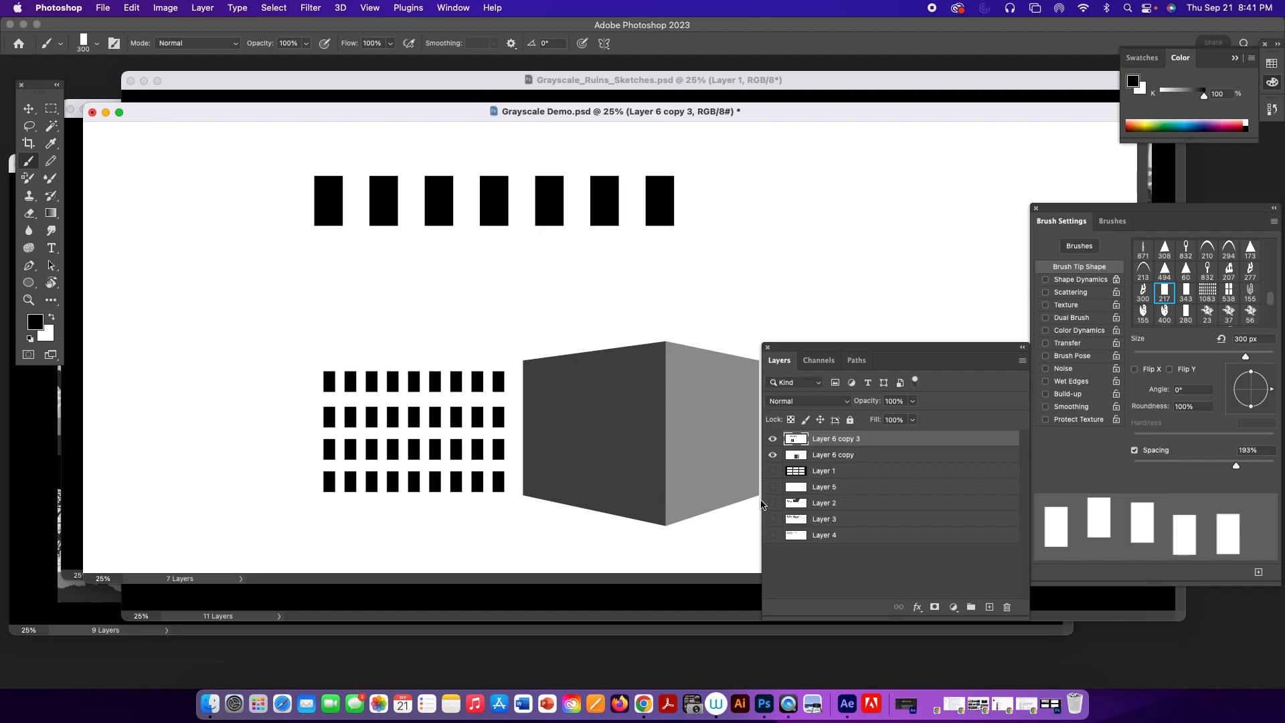
shift+click(354, 271)
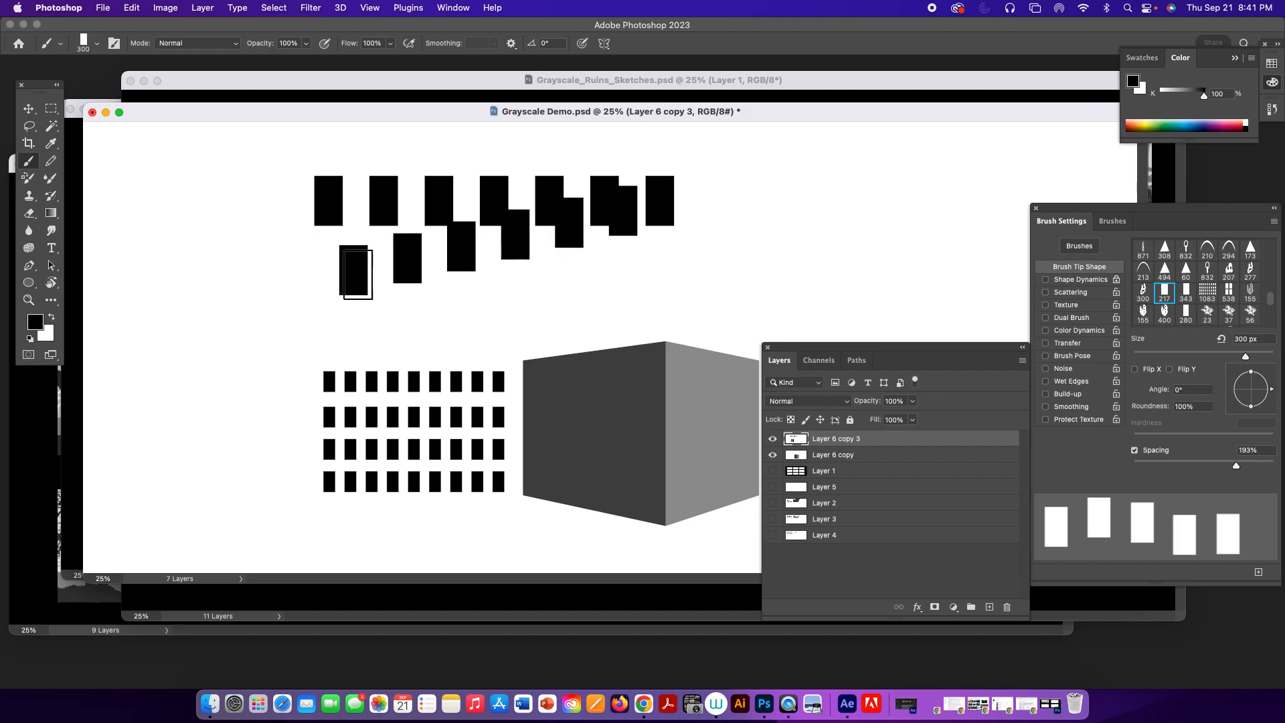
key(super+z)
key(super+z)
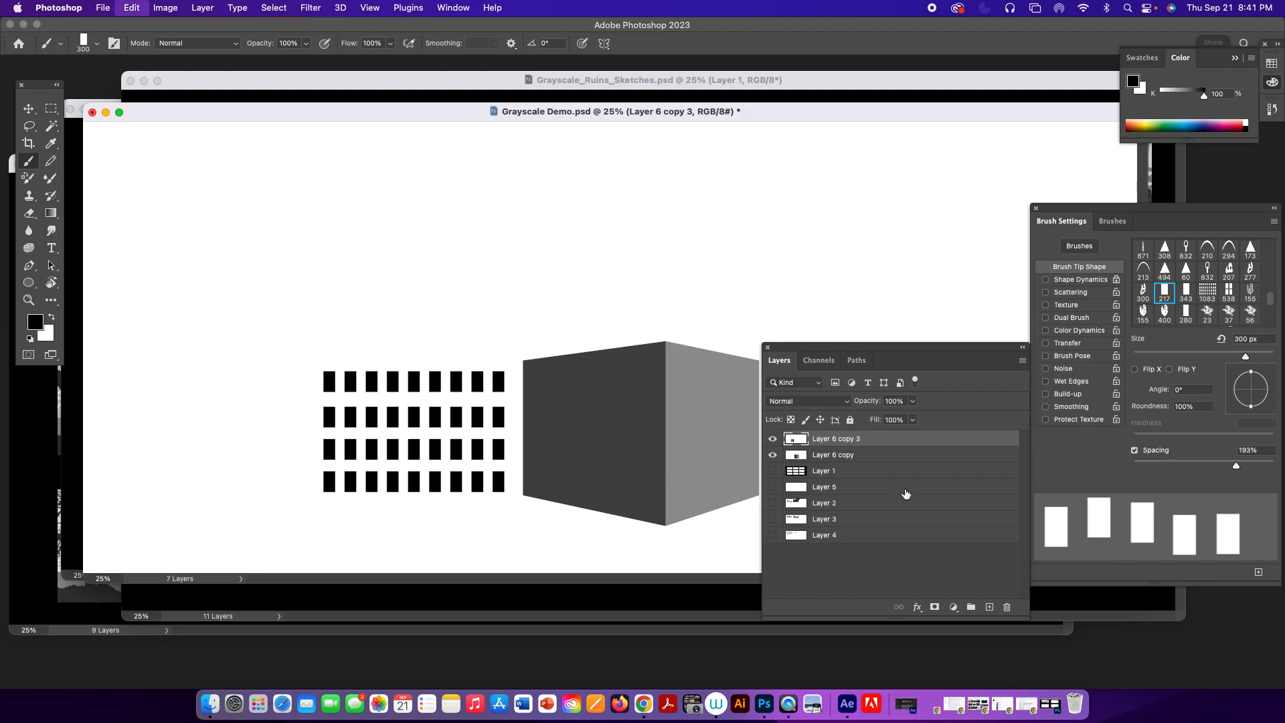
Add a new layer and paint a horizontal row of eight black rectangles with a 125 px brush above the window grid.
click(989, 606)
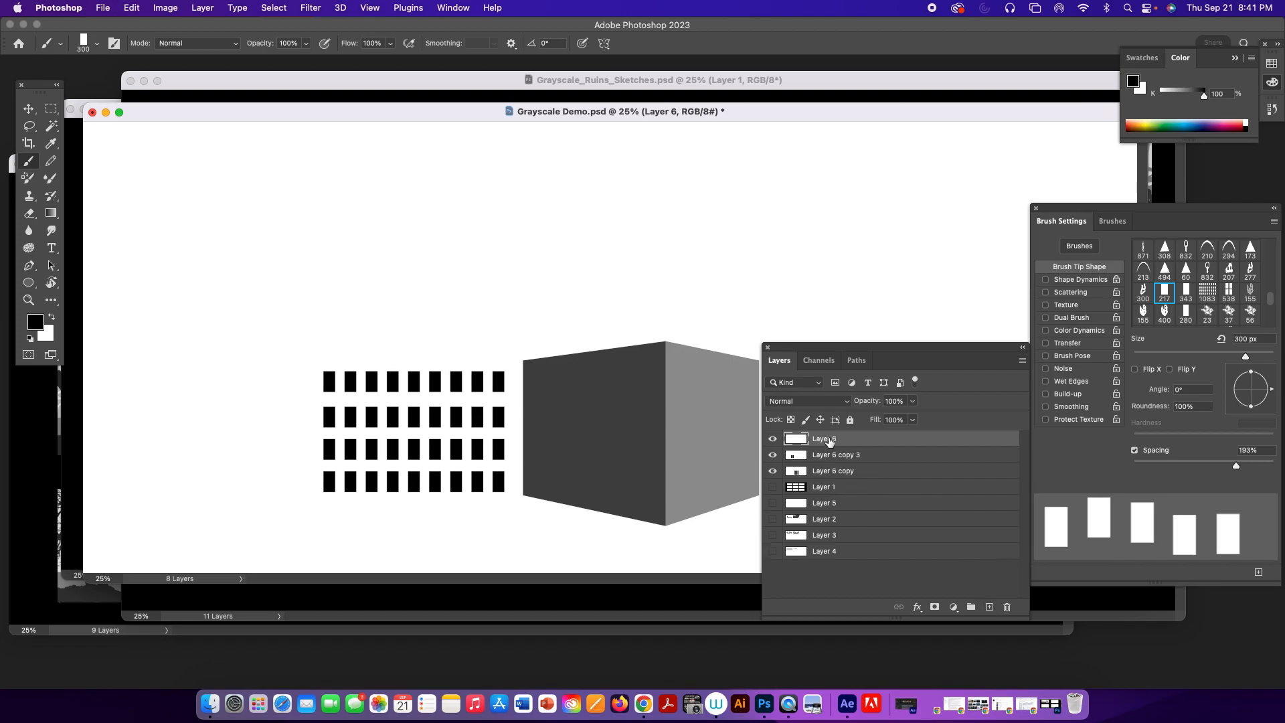
key(bracketleft)
key(bracketleft)
key(bracketleft)
key(bracketleft)
key(bracketleft)
drag(302, 178, 475, 176)
Duplicate the rectangle row three times and stack the copies evenly below it to form a four-row grid.
drag(883, 445, 985, 606)
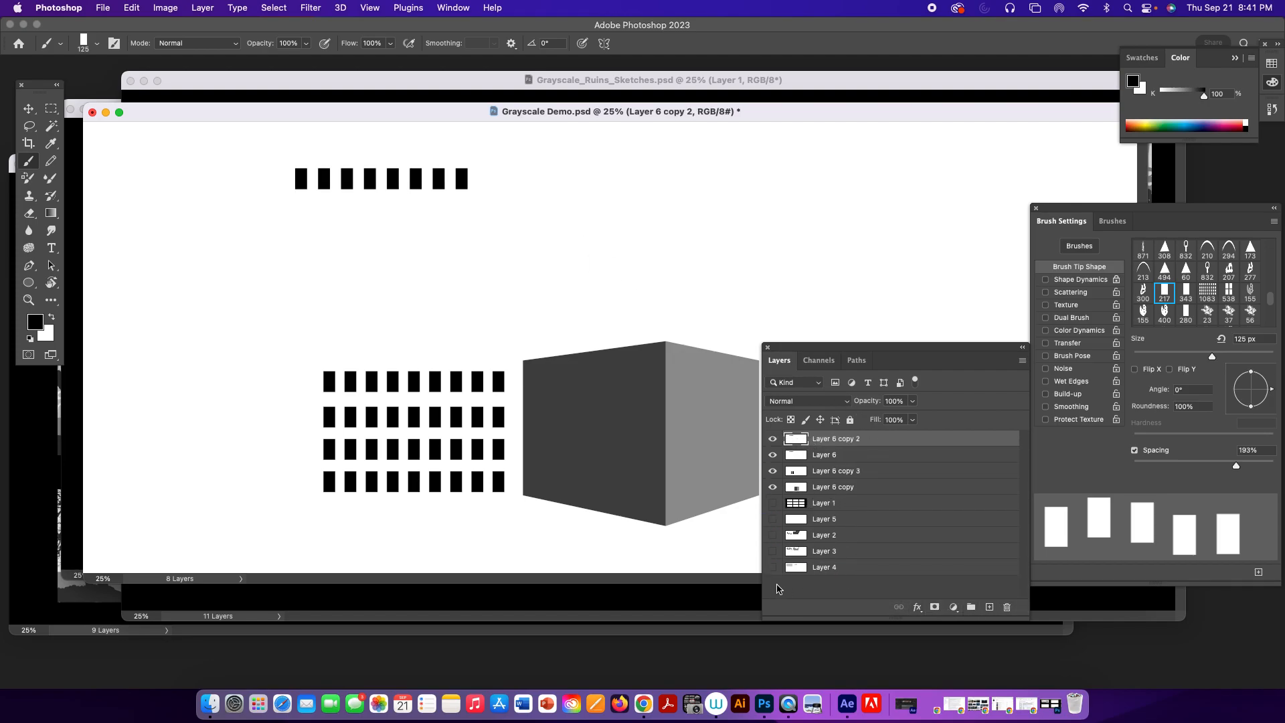
drag(416, 174, 416, 209)
drag(873, 443, 989, 607)
drag(413, 213, 414, 239)
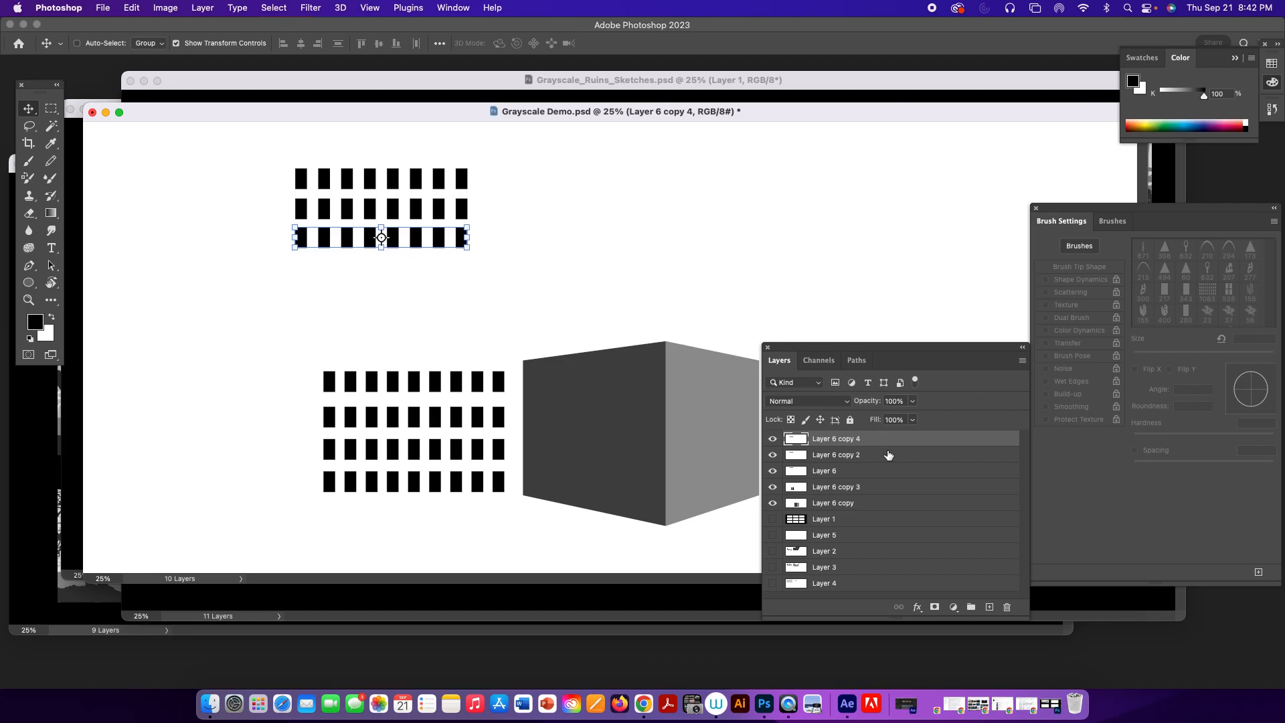
drag(894, 444, 989, 608)
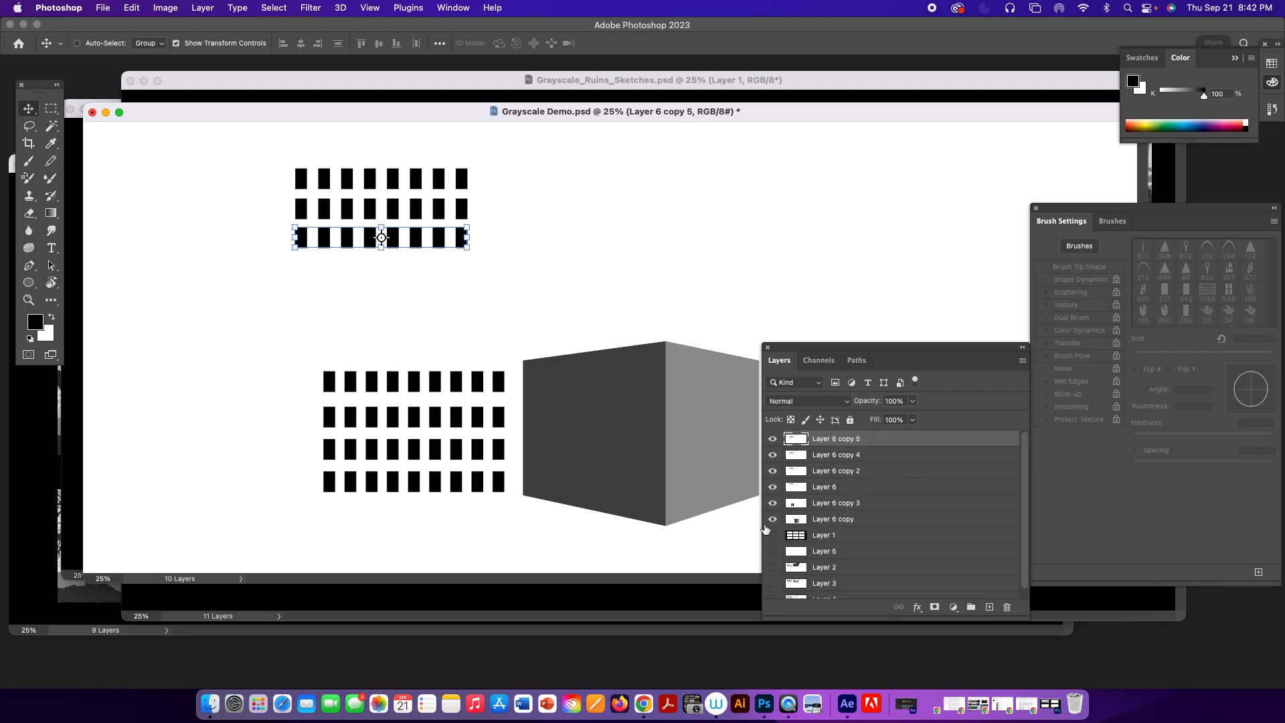
drag(423, 248, 416, 267)
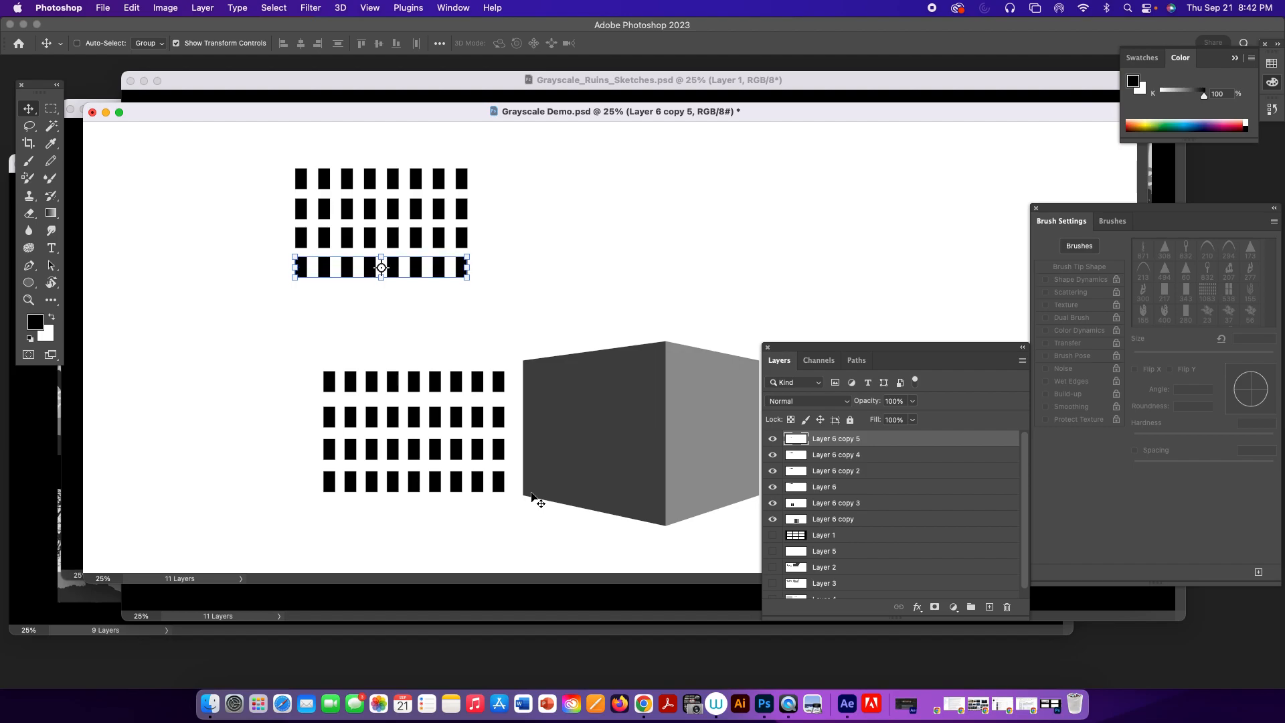
Merge the four rectangle-row layers, Layer 6 through Layer 6 copy 5, into a single layer.
shift+click(836, 473)
shift+click(840, 487)
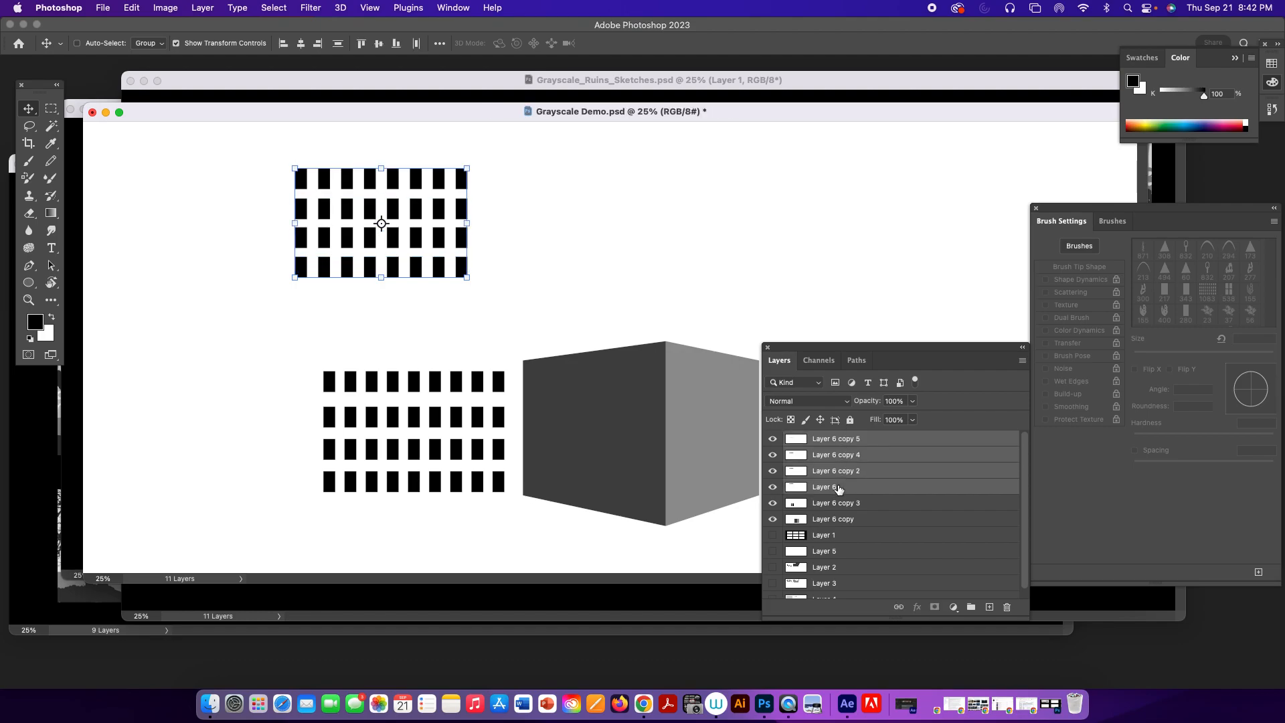
key(super+e)
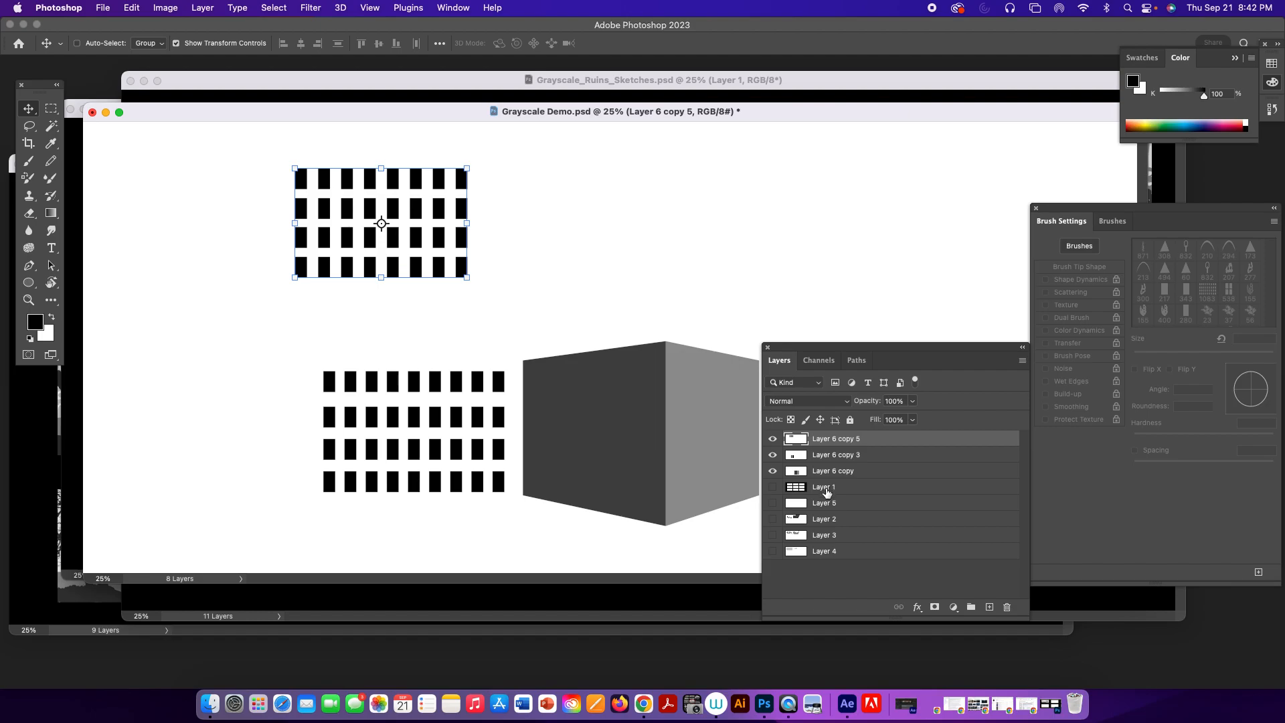
Load the merged rectangle grid as a selection and define it as a brush preset named "windows".
super+click(798, 441)
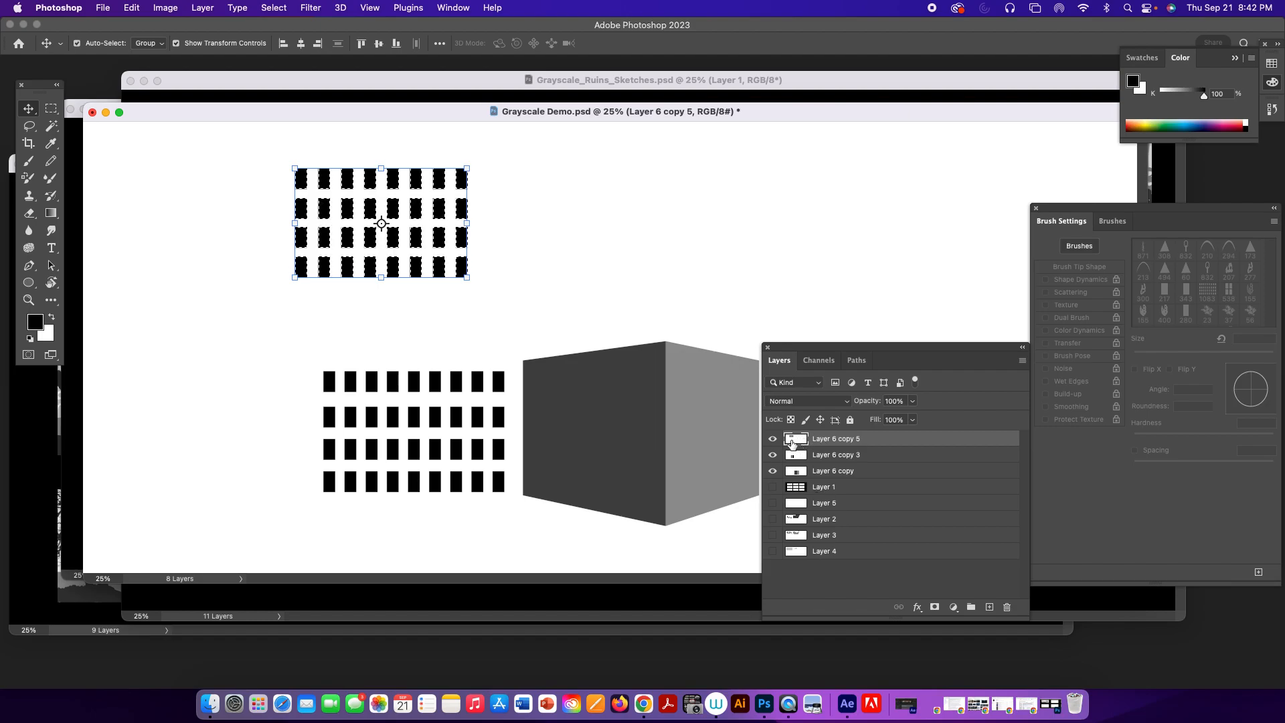
click(131, 7)
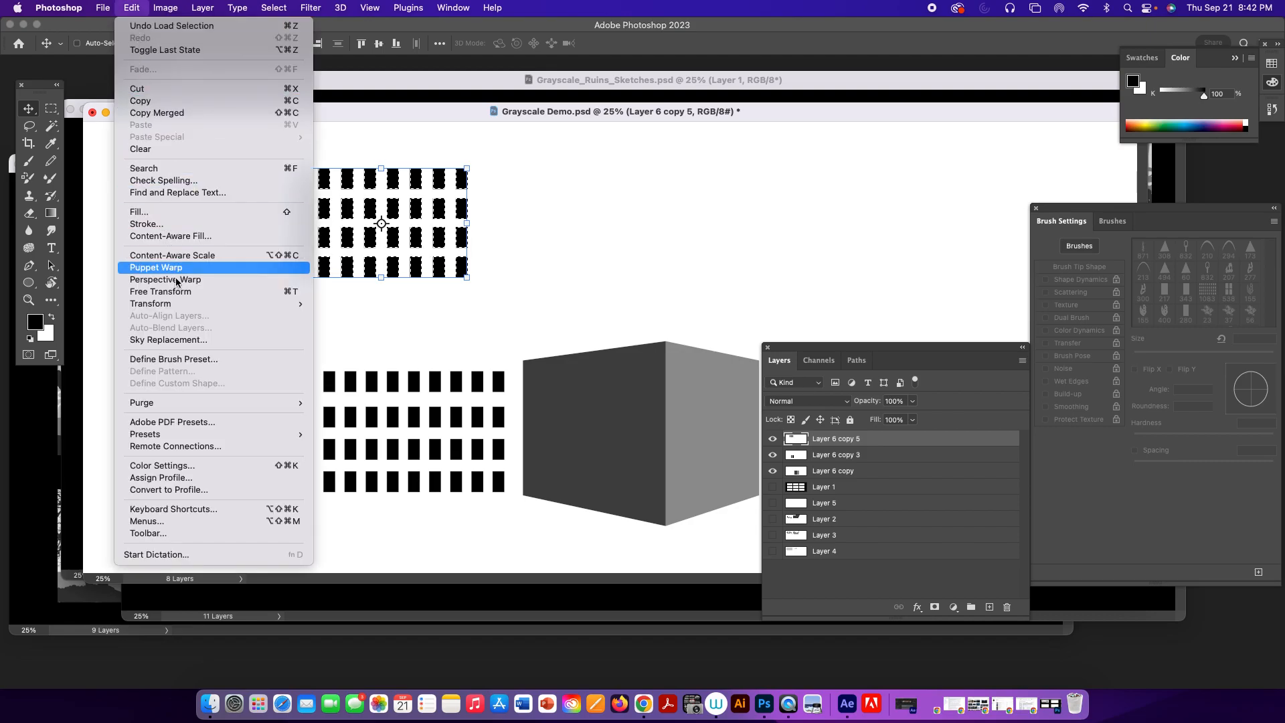
click(231, 359)
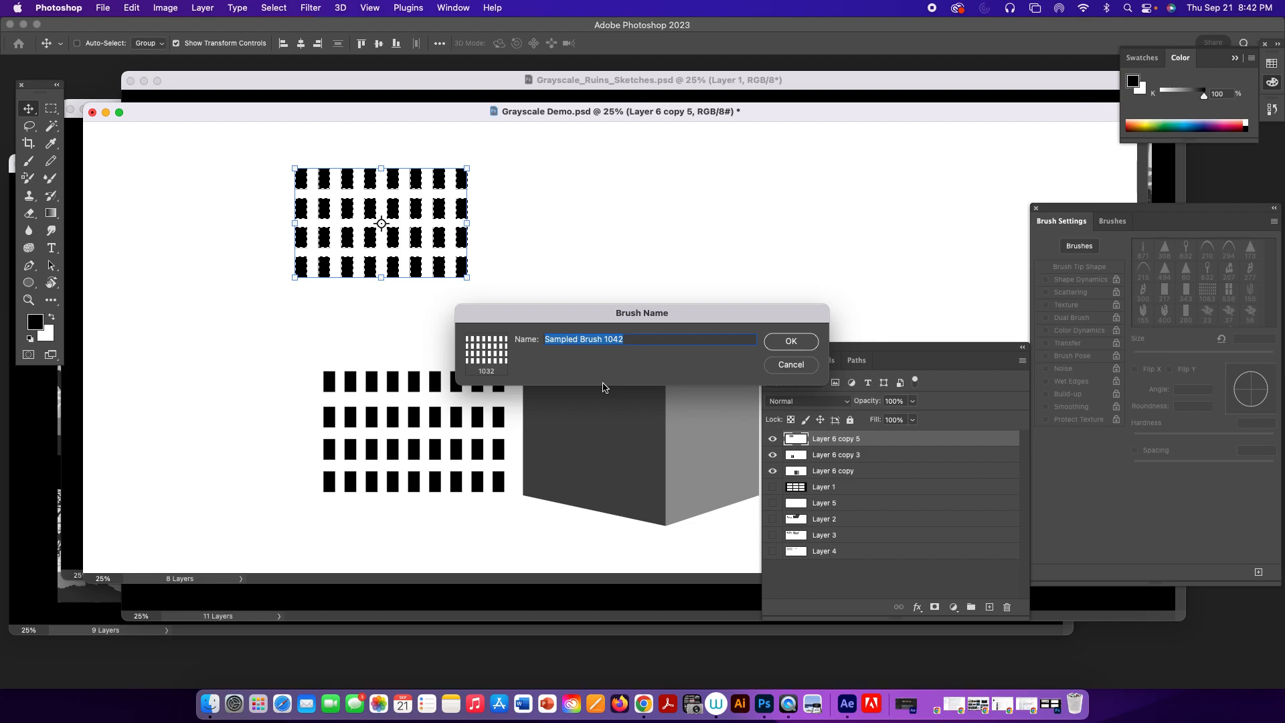
text(win)
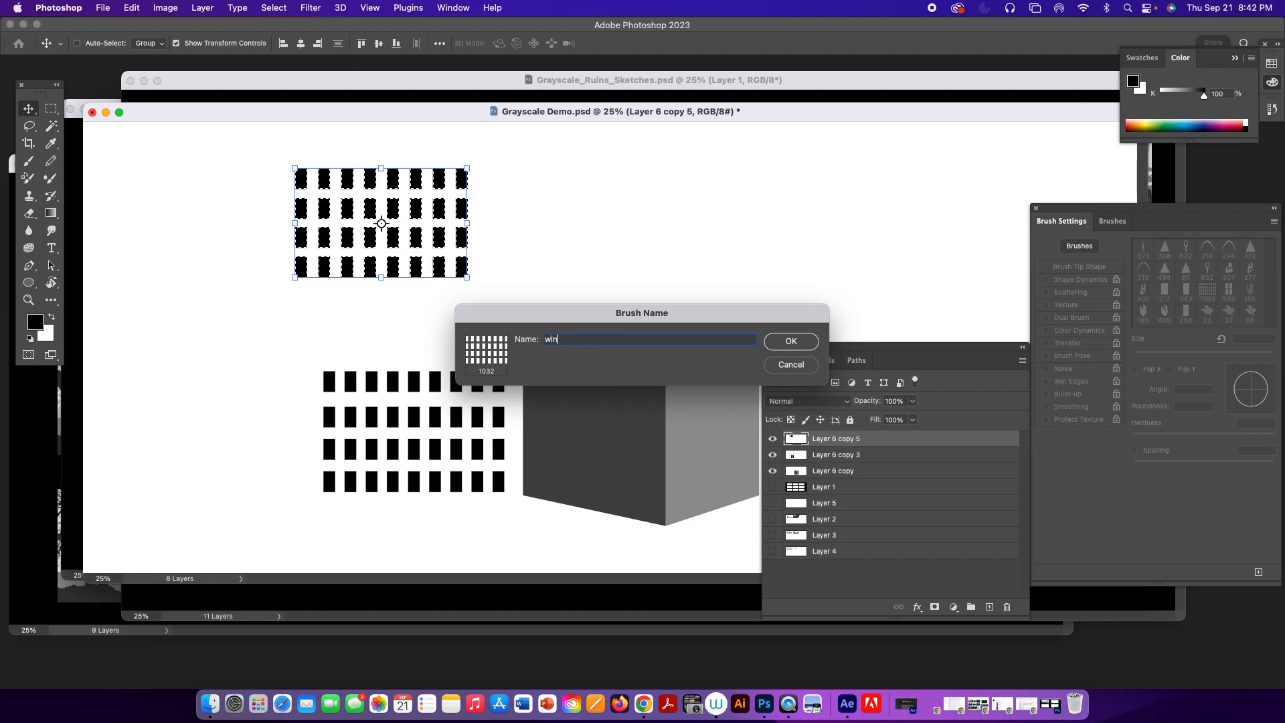
text(dows)
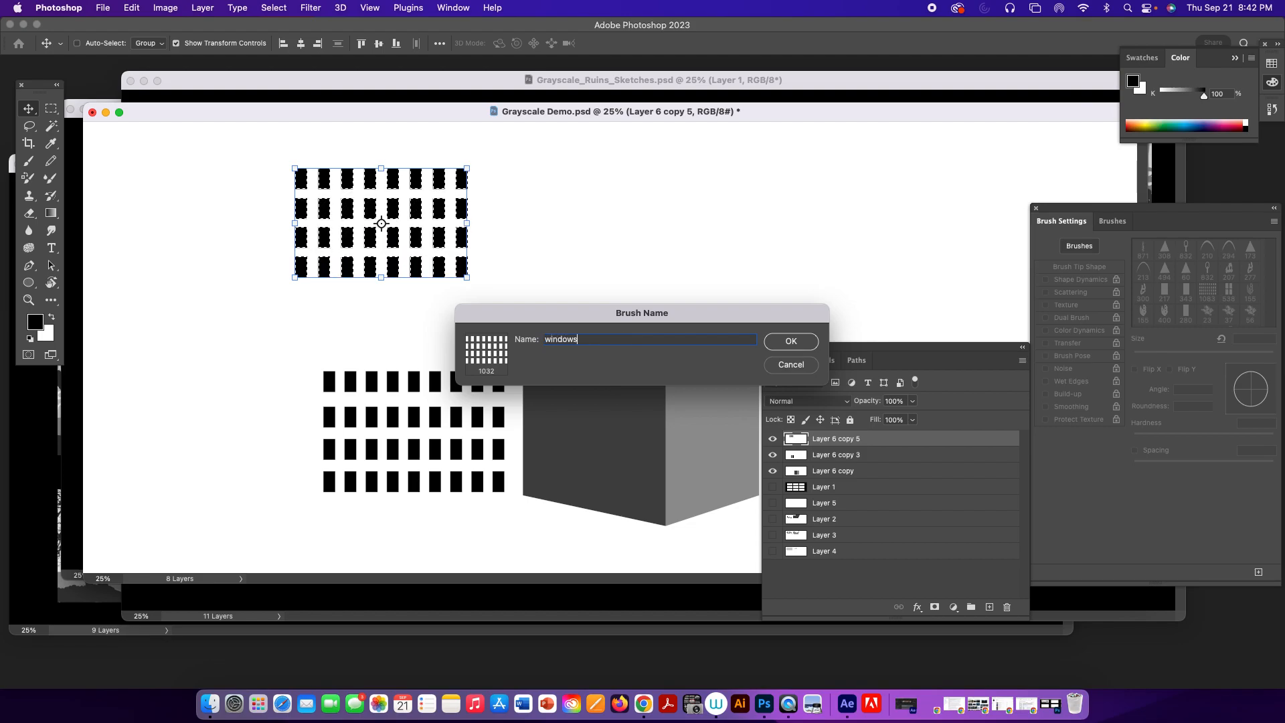
click(788, 342)
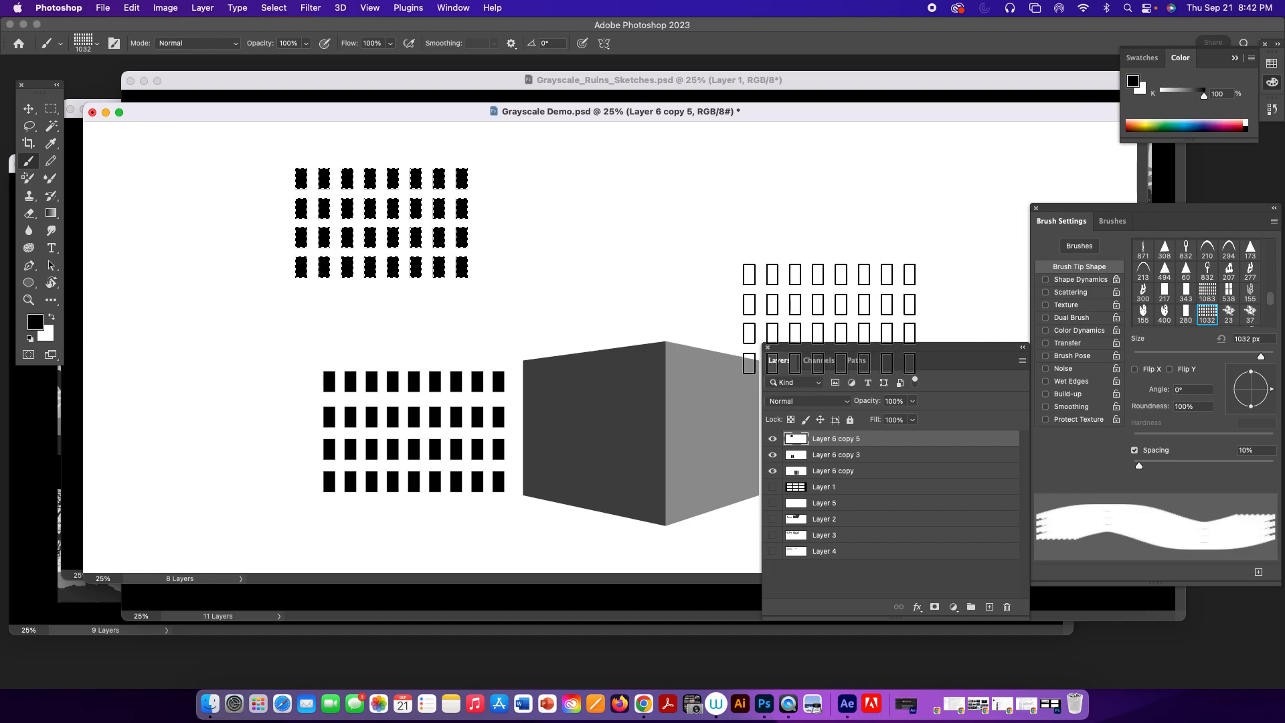
Test the 1032 px windows brush, undo the trial strokes and stamp one clean window grid beside the original.
click(668, 226)
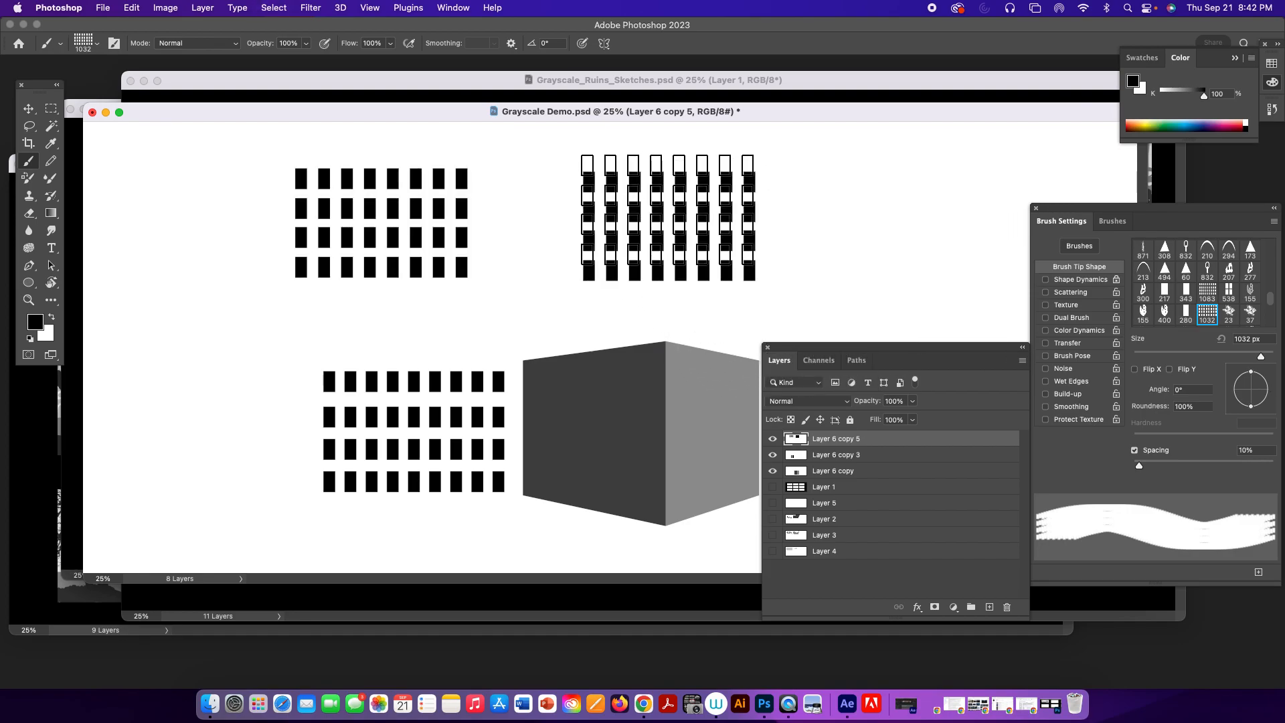
key(super+z)
drag(681, 221, 847, 225)
key(super+z)
drag(697, 194, 699, 330)
key(super+z)
click(697, 215)
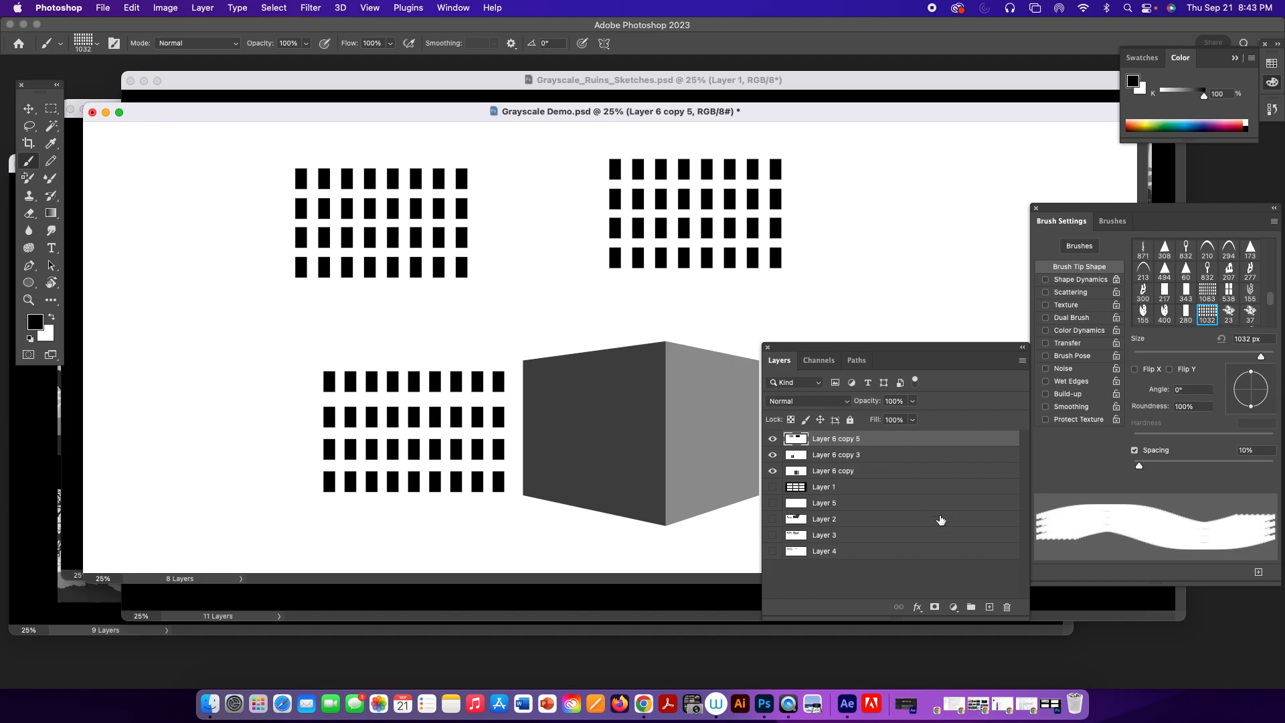
Add a new layer and fill a tall rectangular marquee selection with black beside the window grids.
click(990, 607)
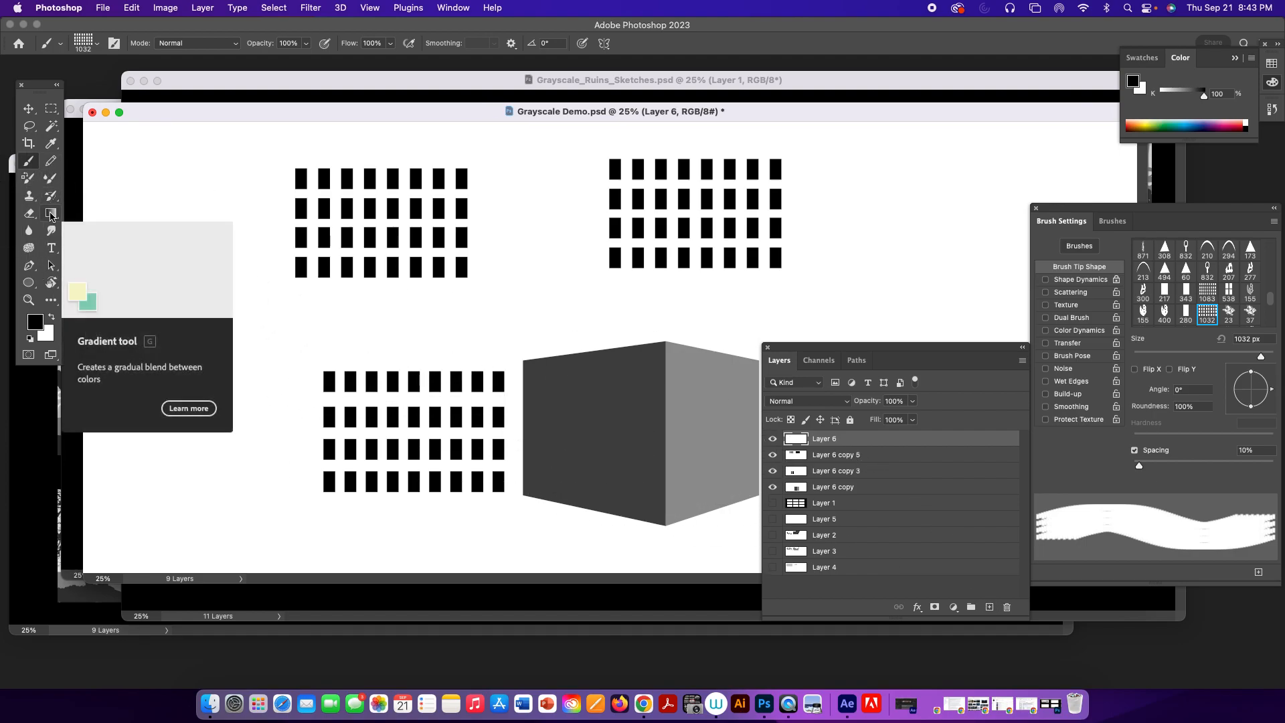
key(m)
drag(181, 273, 220, 346)
key(alt+BackSpace)
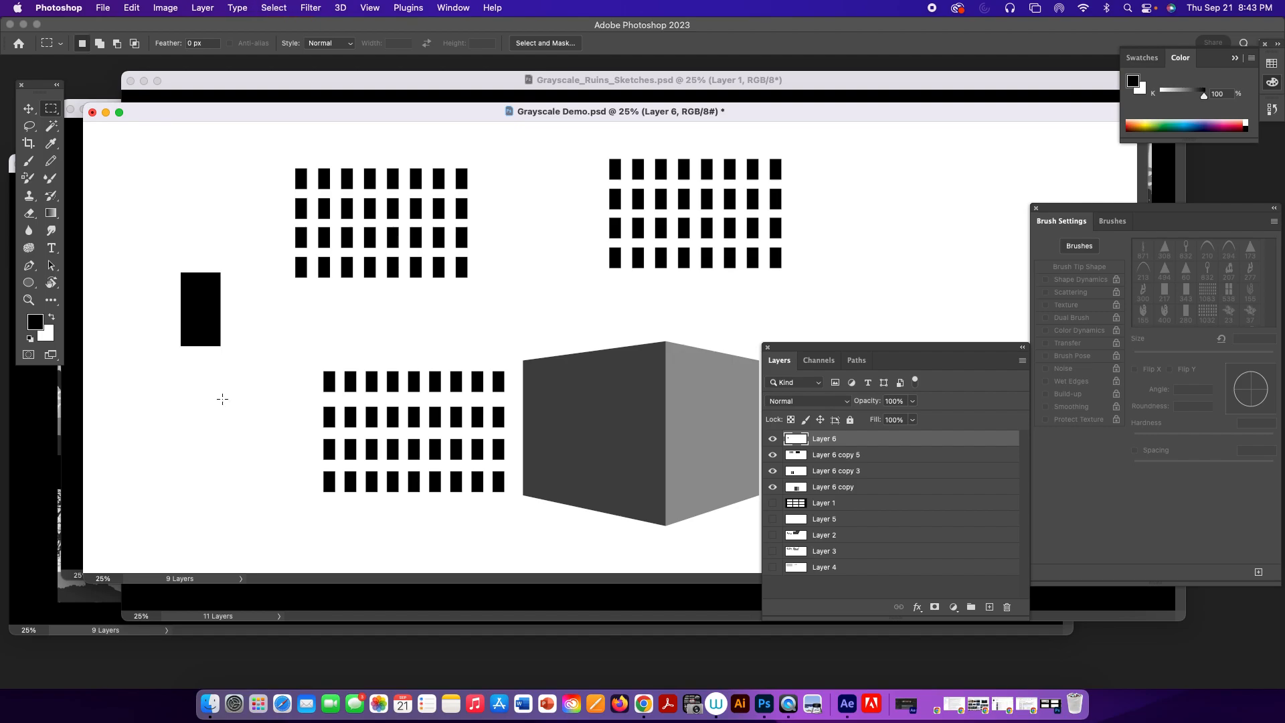
Switch back to the Brush tool and select the "rectangle 3" brush preset at 280 px.
key(b)
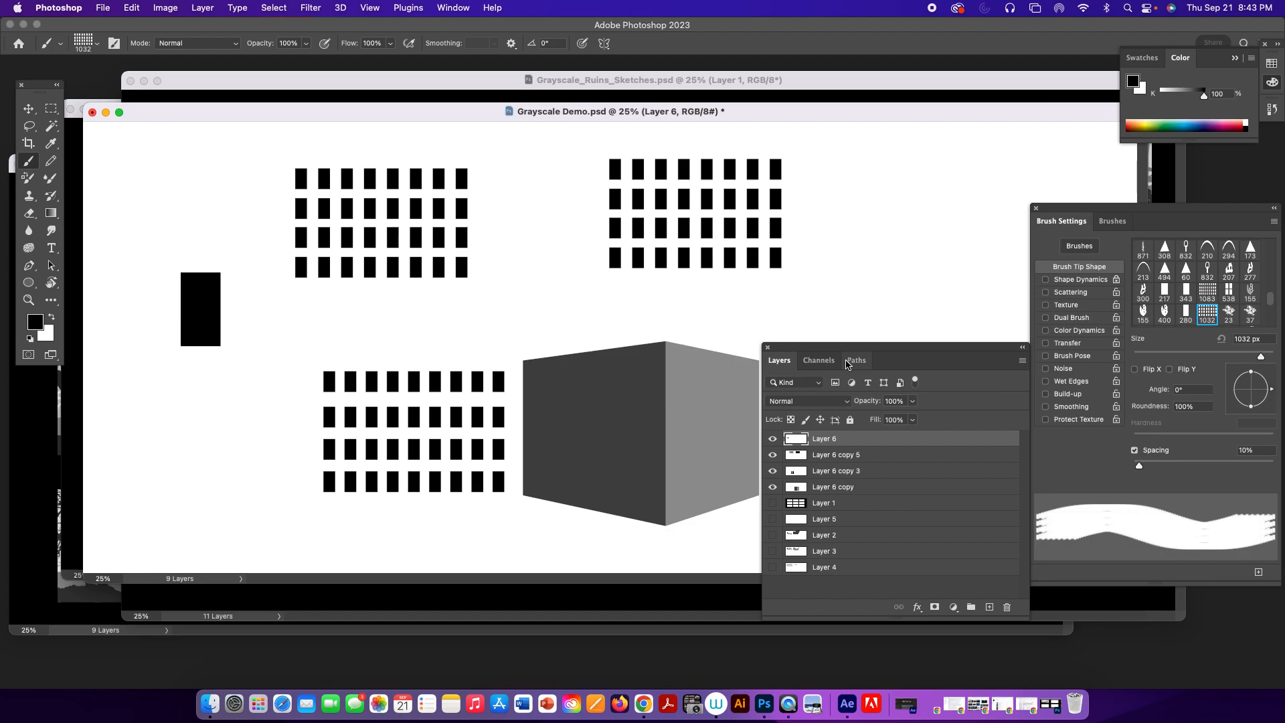
click(1112, 220)
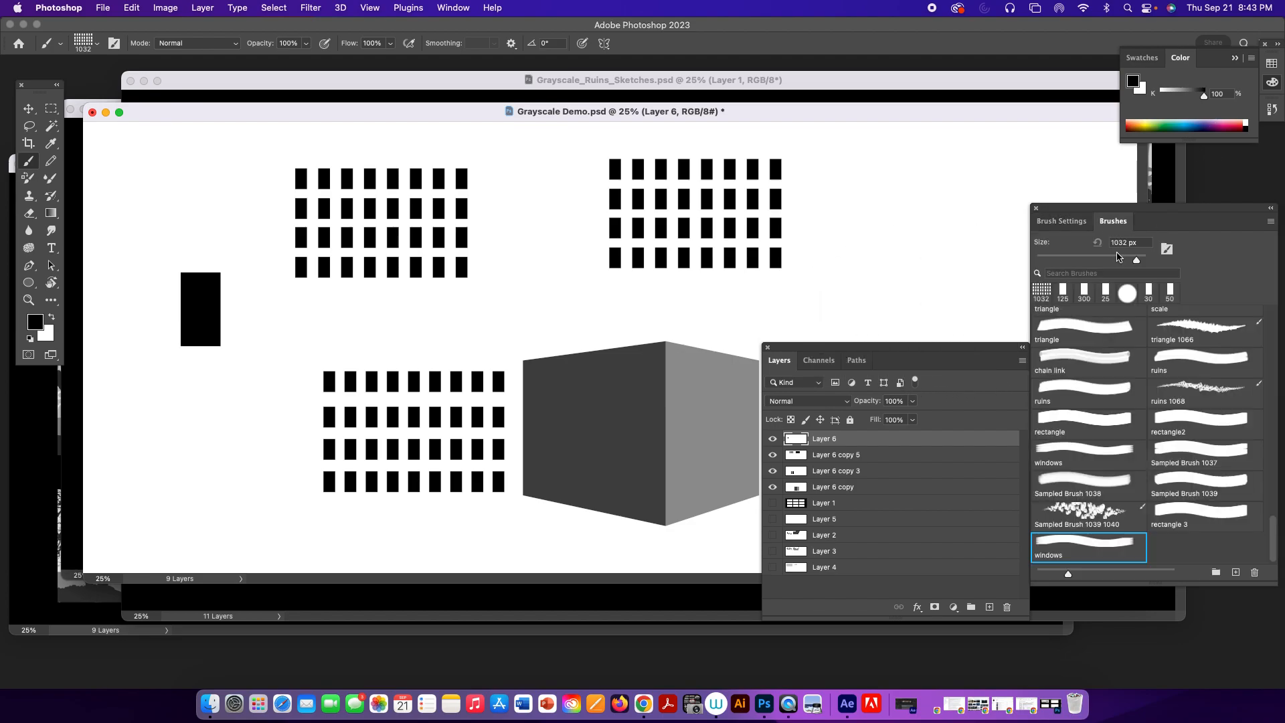
click(1218, 527)
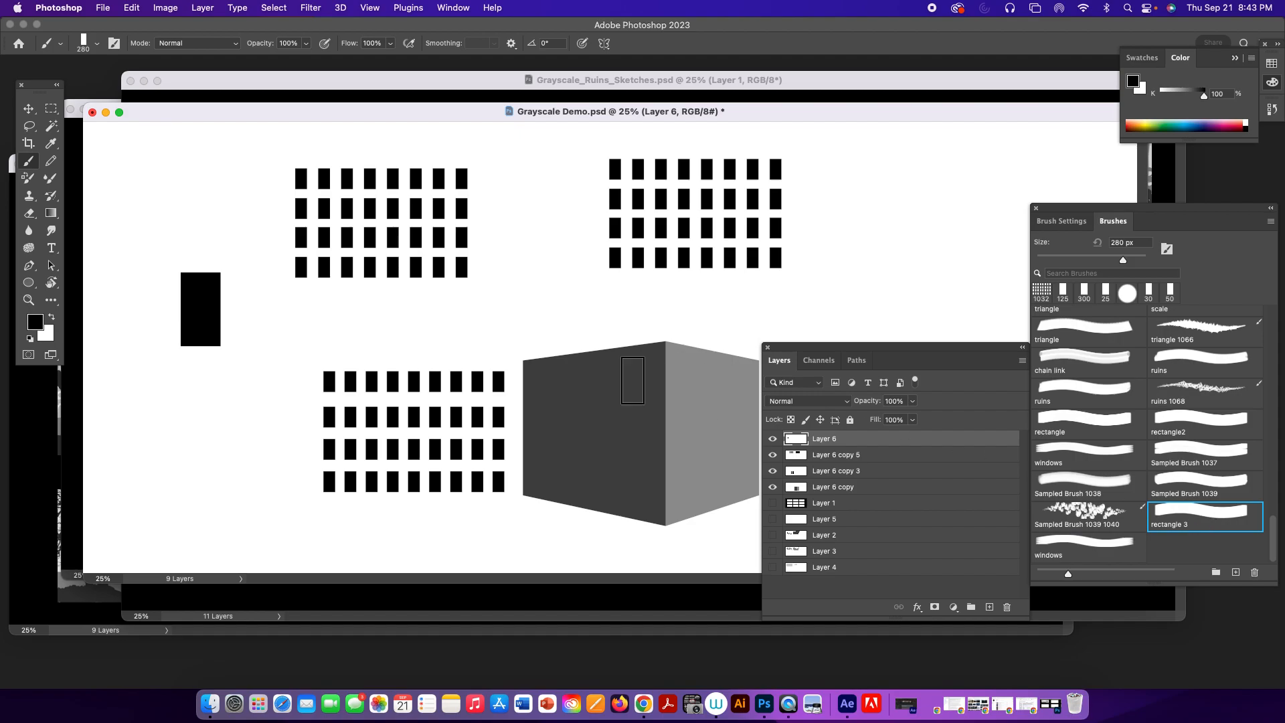
Switch to the Eraser with the 125 px rectangle brush preset and reduce its size to 40 px.
key(bracketleft)
key(bracketleft)
key(bracketleft)
key(bracketleft)
key(bracketleft)
key(bracketleft)
key(bracketleft)
key(bracketleft)
key(bracketleft)
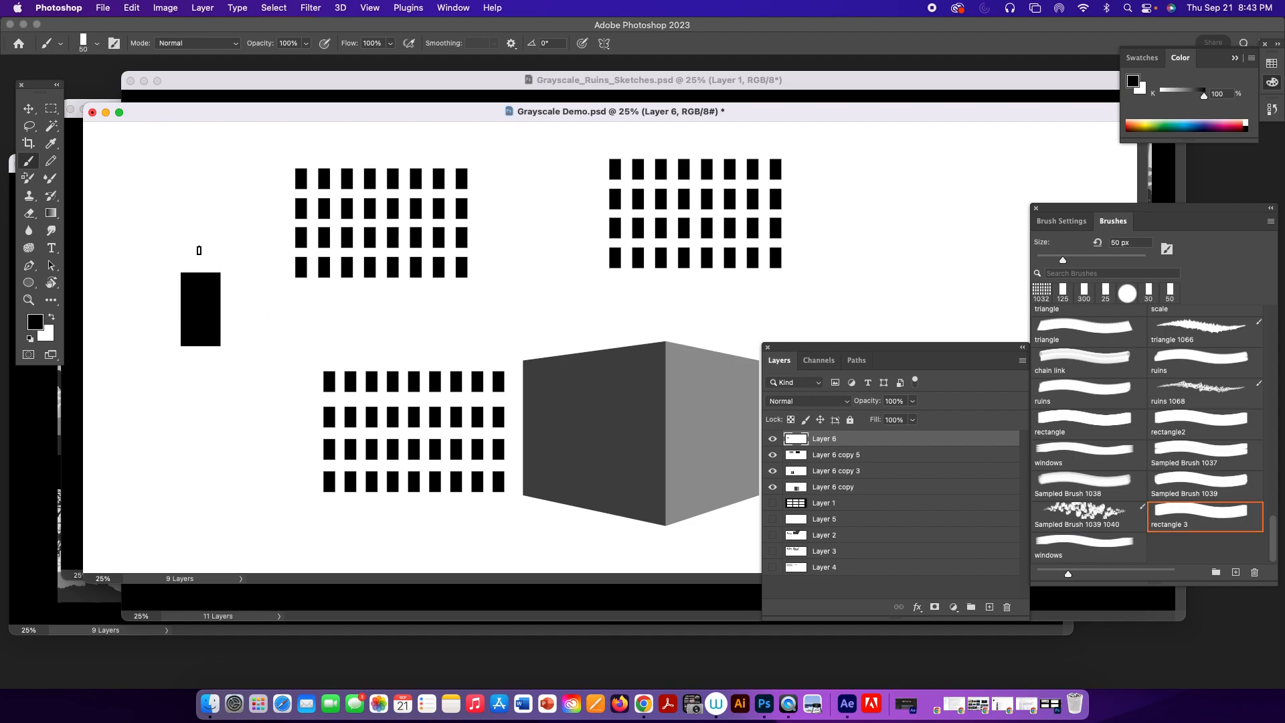
key(e)
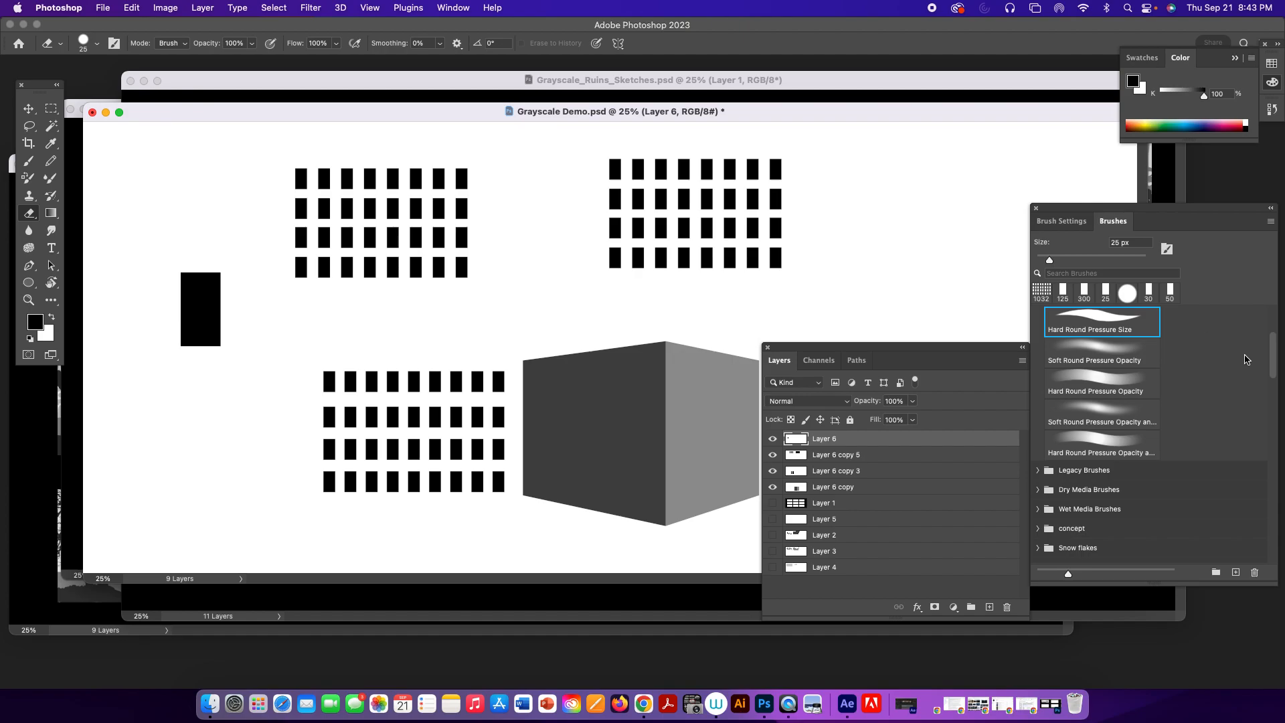
scroll(1275, 368, down, 5)
click(1063, 293)
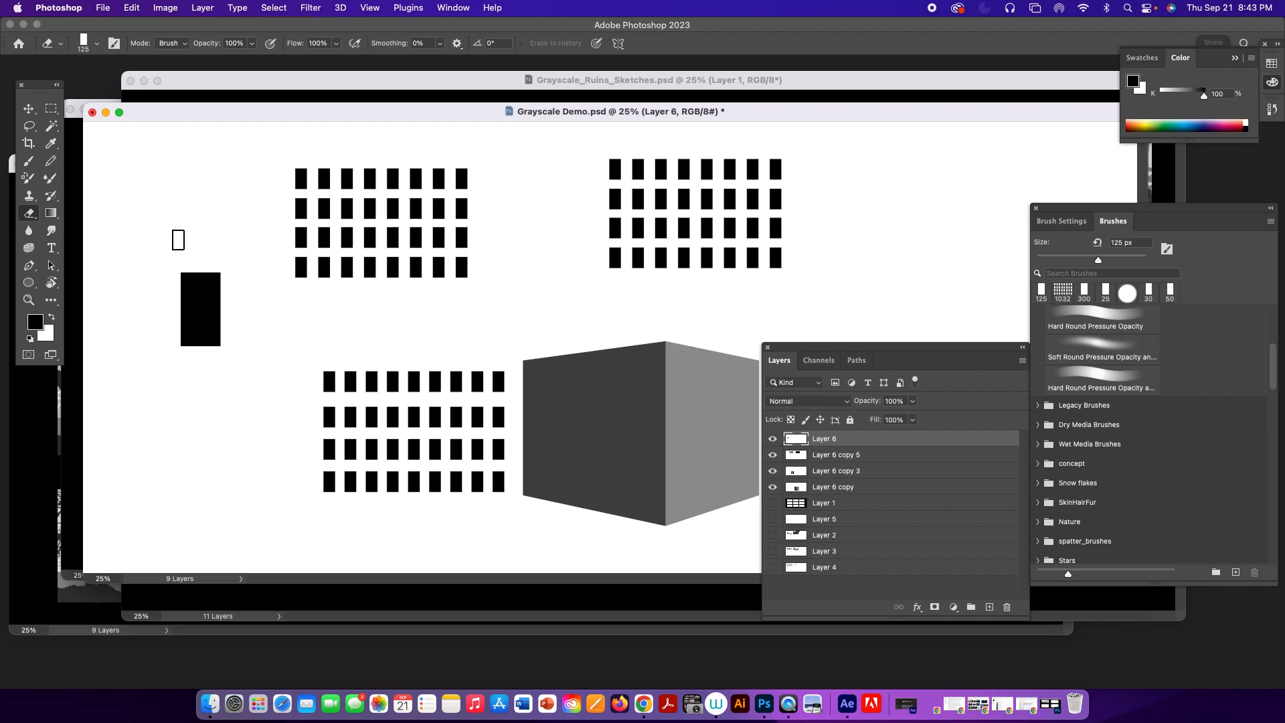
key(bracketleft)
key(bracketleft)
key(bracketleft)
key(bracketleft)
Undo a trial erase stroke down the black rectangle and set the eraser tip's spacing to 1%.
drag(201, 260, 196, 403)
key(super+z)
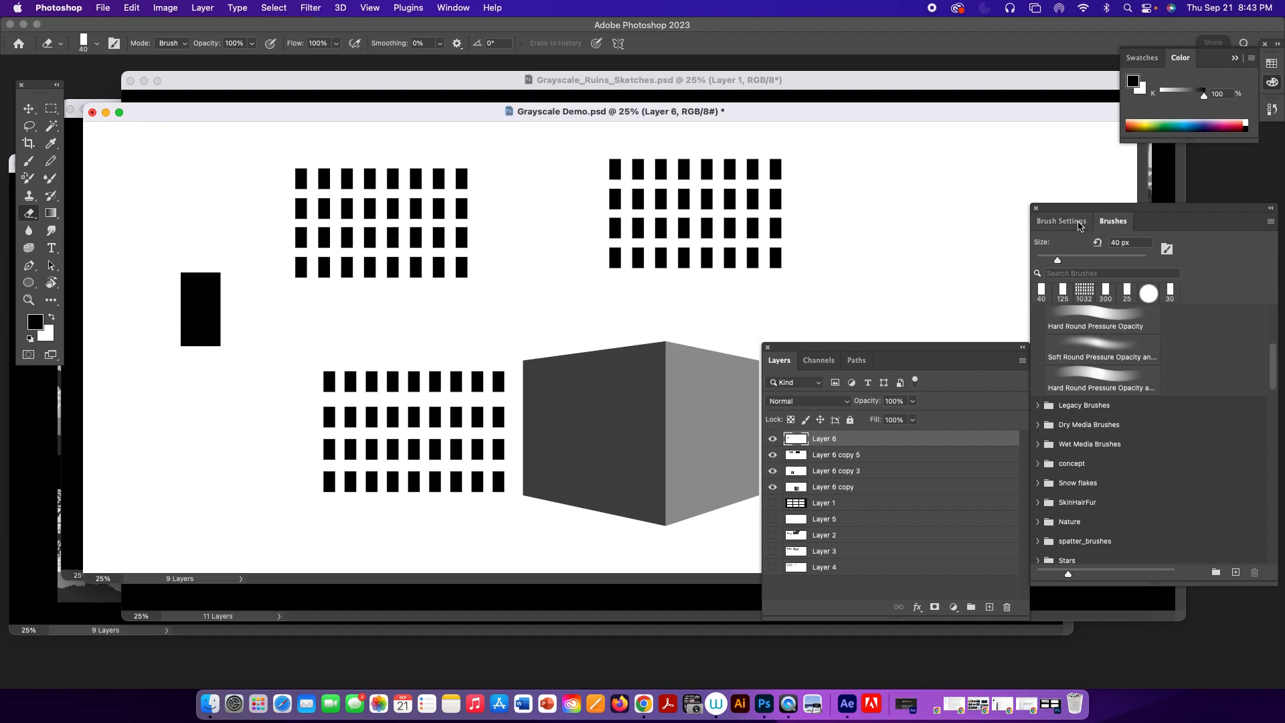
click(1061, 221)
drag(1226, 471, 1094, 457)
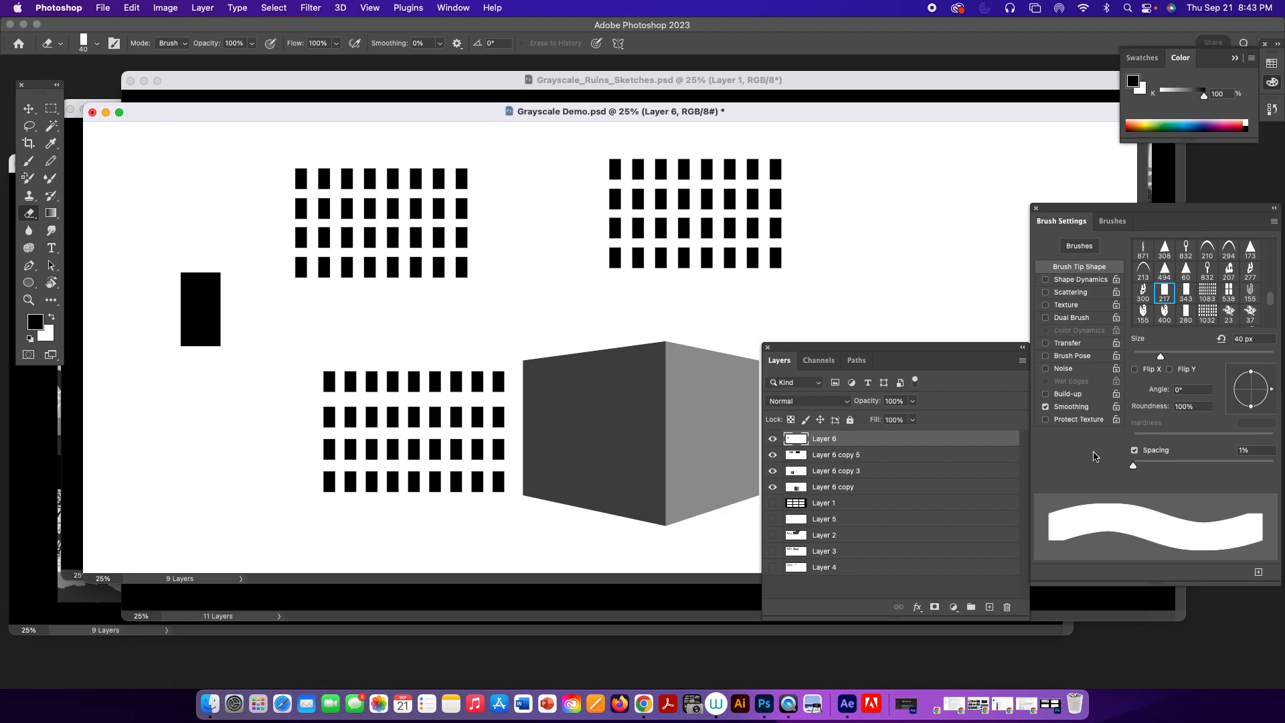
Erase a vertical and a horizontal strip through the black rectangle, undoing misplaced strokes, to split it into four window panes.
alt+click(201, 259)
click(654, 281)
drag(201, 260, 194, 404)
key(super+z)
drag(202, 259, 206, 400)
key(super+z)
drag(200, 264, 201, 388)
key(super+z)
drag(181, 308, 249, 310)
Marquee the four-pane window and narrow the selection to its black panes with the Magic Wand.
click(51, 109)
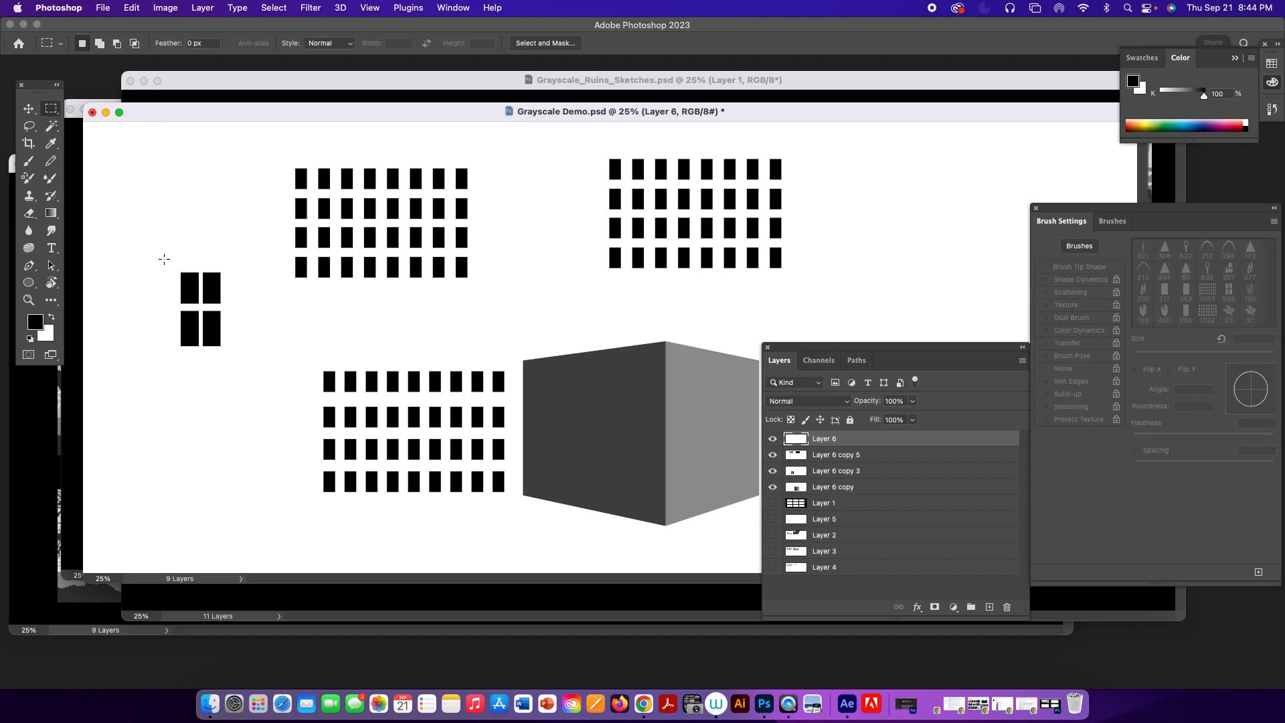
drag(166, 261, 234, 361)
click(51, 126)
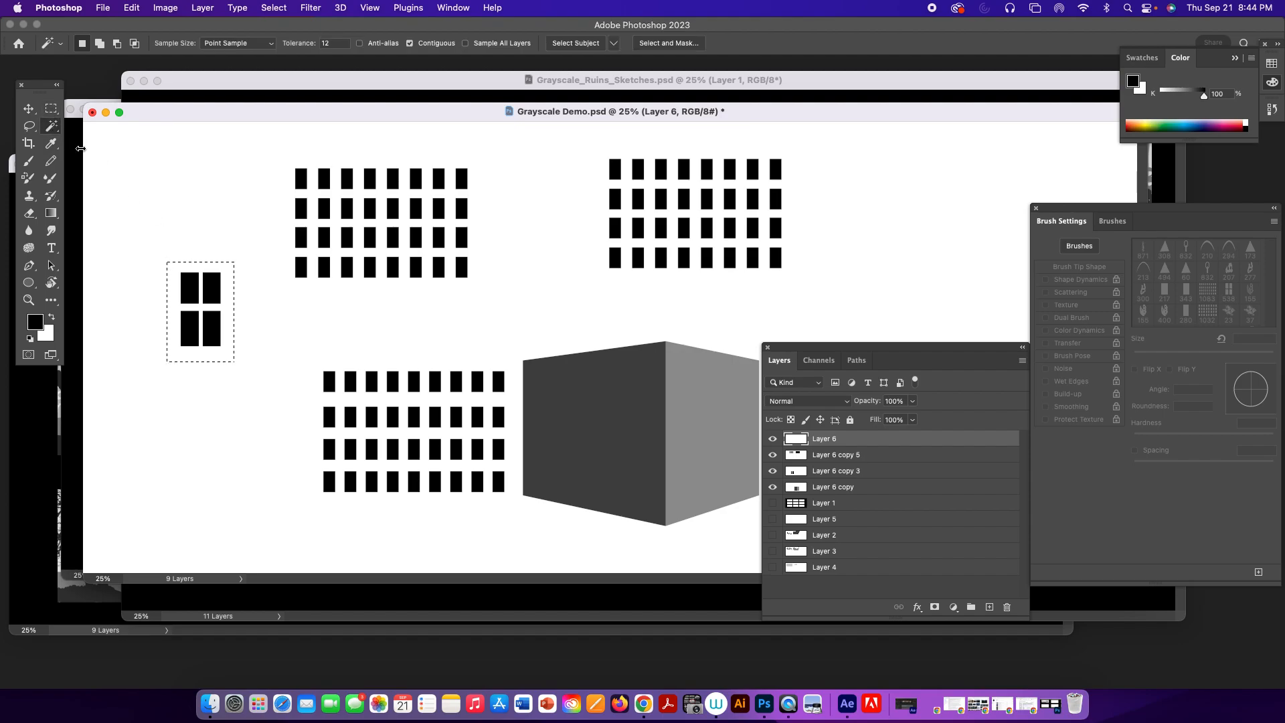
click(211, 293)
shift+click(211, 327)
shift+click(190, 324)
shift+click(190, 298)
Define the selected window panes as a brush preset named "window 3".
click(132, 7)
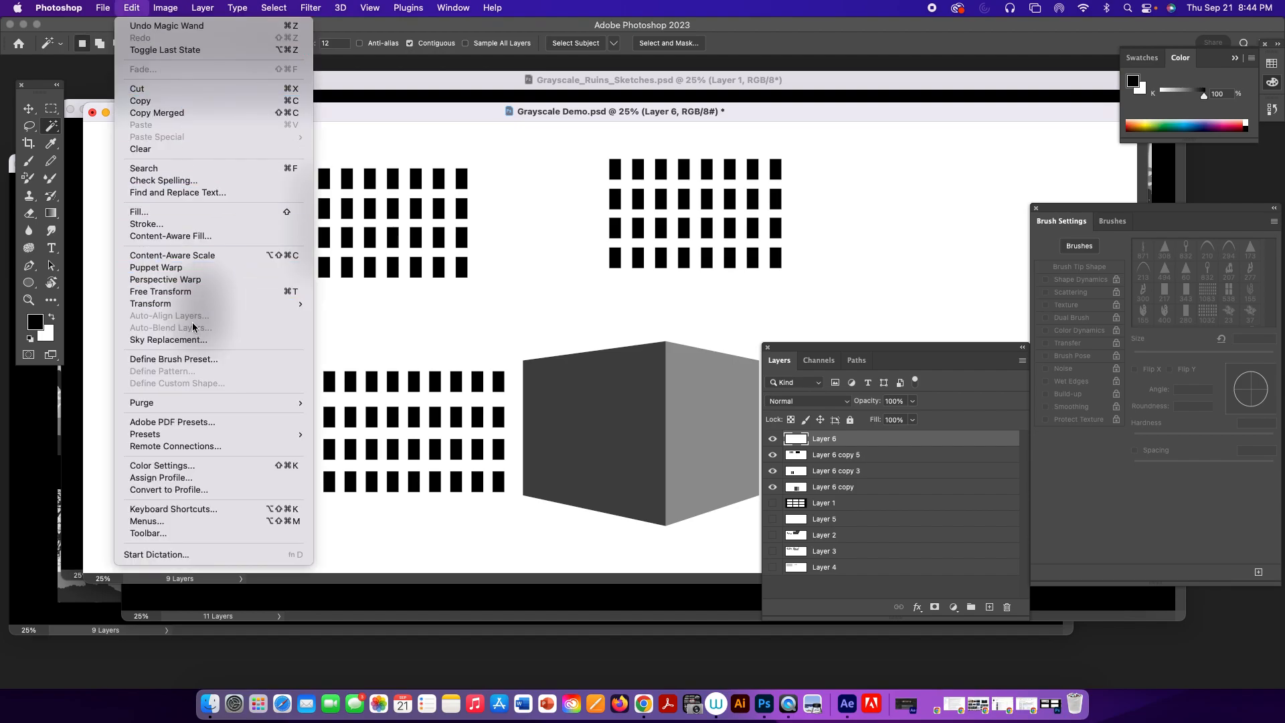
click(211, 361)
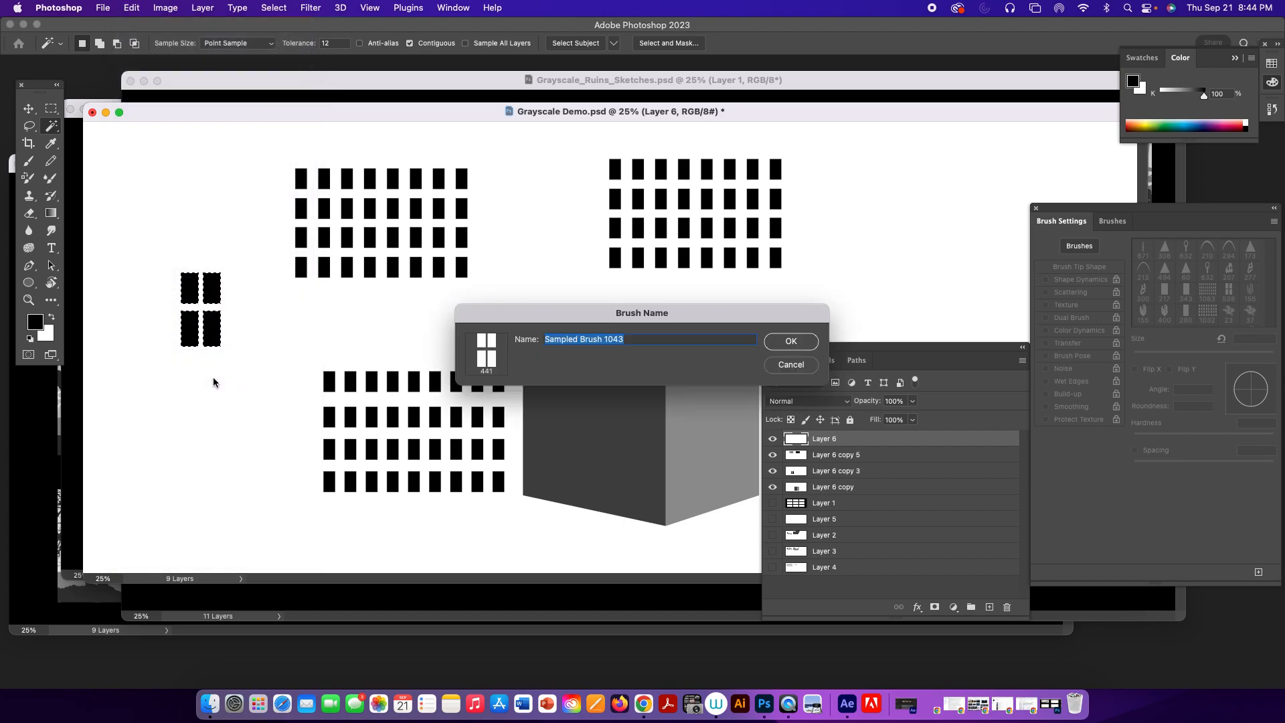
text(window)
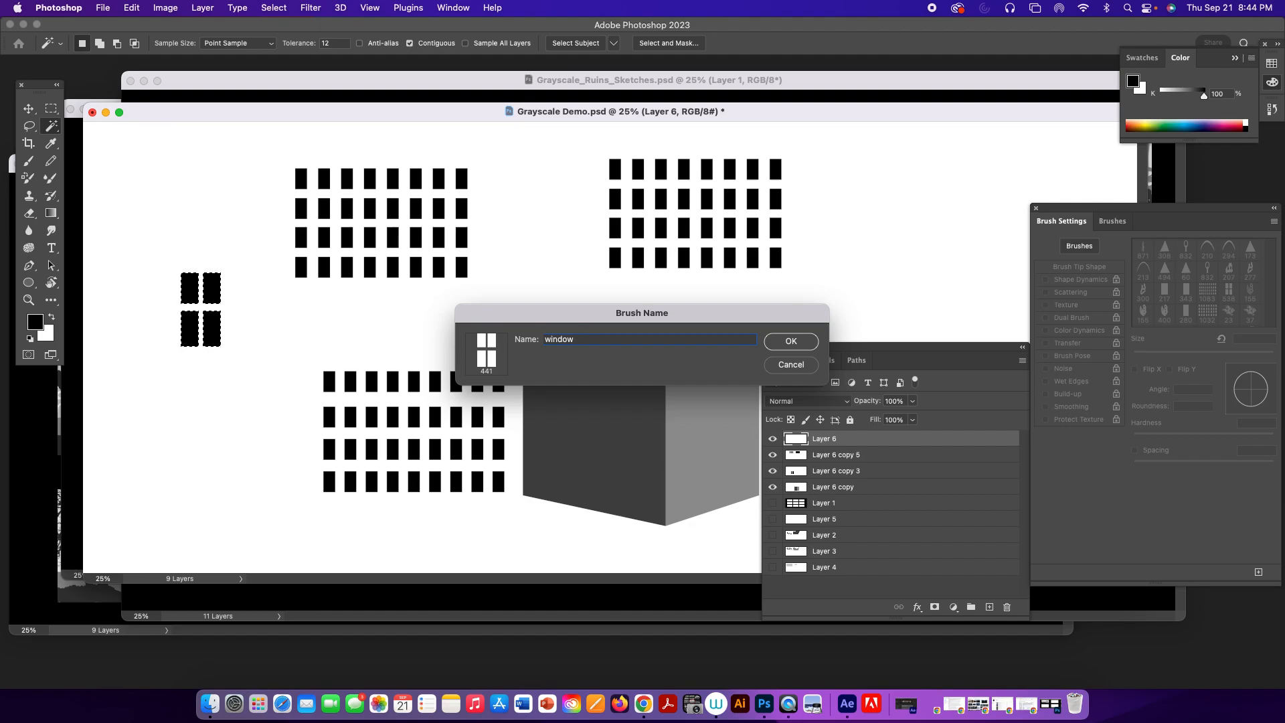
text( with)
key(BackSpace)
key(BackSpace)
key(BackSpace)
key(BackSpace)
key(BackSpace)
text(3)
key(Return)
Switch to the Brush tool with the 441 px window tip, setting its spacing to 188% and size to 100 px.
key(b)
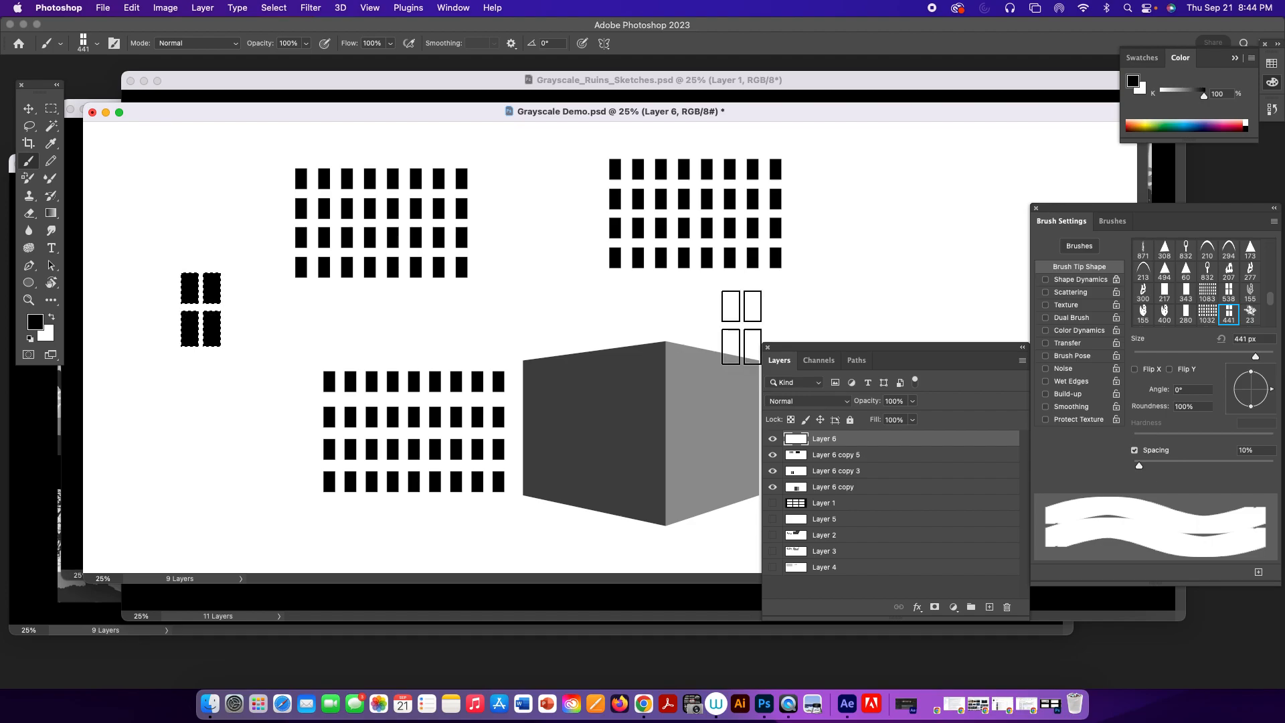
drag(1138, 465, 1233, 467)
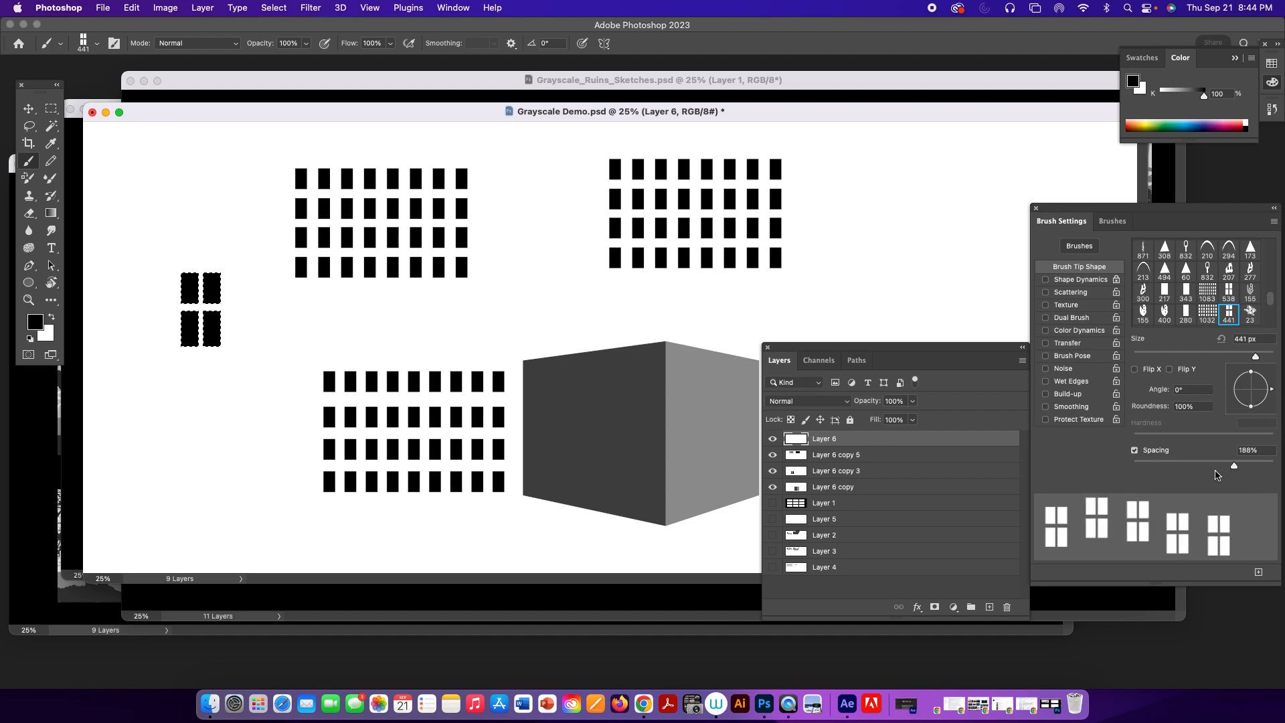
key(bracketleft)
key(bracketleft)
key(bracketleft)
key(bracketleft)
key(bracketleft)
key(bracketleft)
key(bracketleft)
key(bracketleft)
key(bracketleft)
key(bracketleft)
key(bracketleft)
key(bracketleft)
key(bracketleft)
key(bracketleft)
key(bracketleft)
key(bracketleft)
key(bracketleft)
Undo a trial row of windows and paint a straight horizontal row of seven at 150 px on a new layer.
drag(810, 181, 1002, 181)
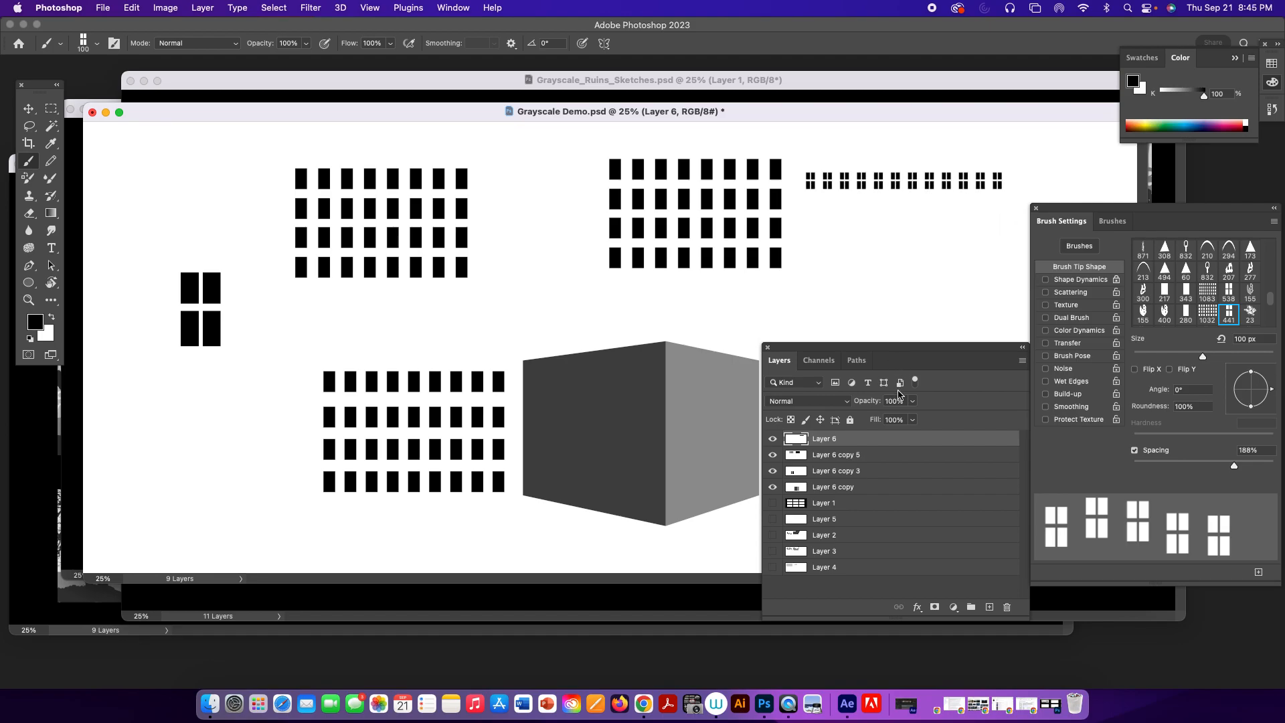
key(super+z)
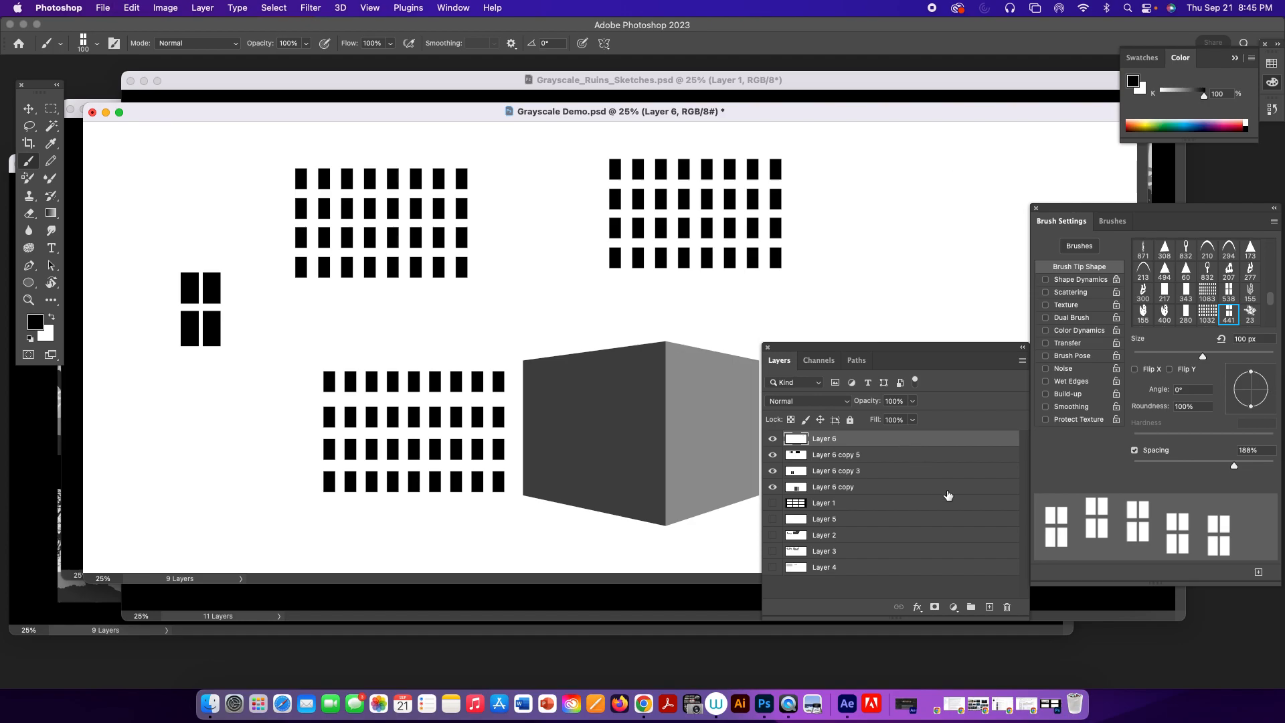
click(994, 607)
key(bracketright)
key(bracketright)
drag(818, 173, 972, 174)
Duplicate the window row layer, place the copy directly below the original and merge the two layers.
drag(902, 442, 987, 601)
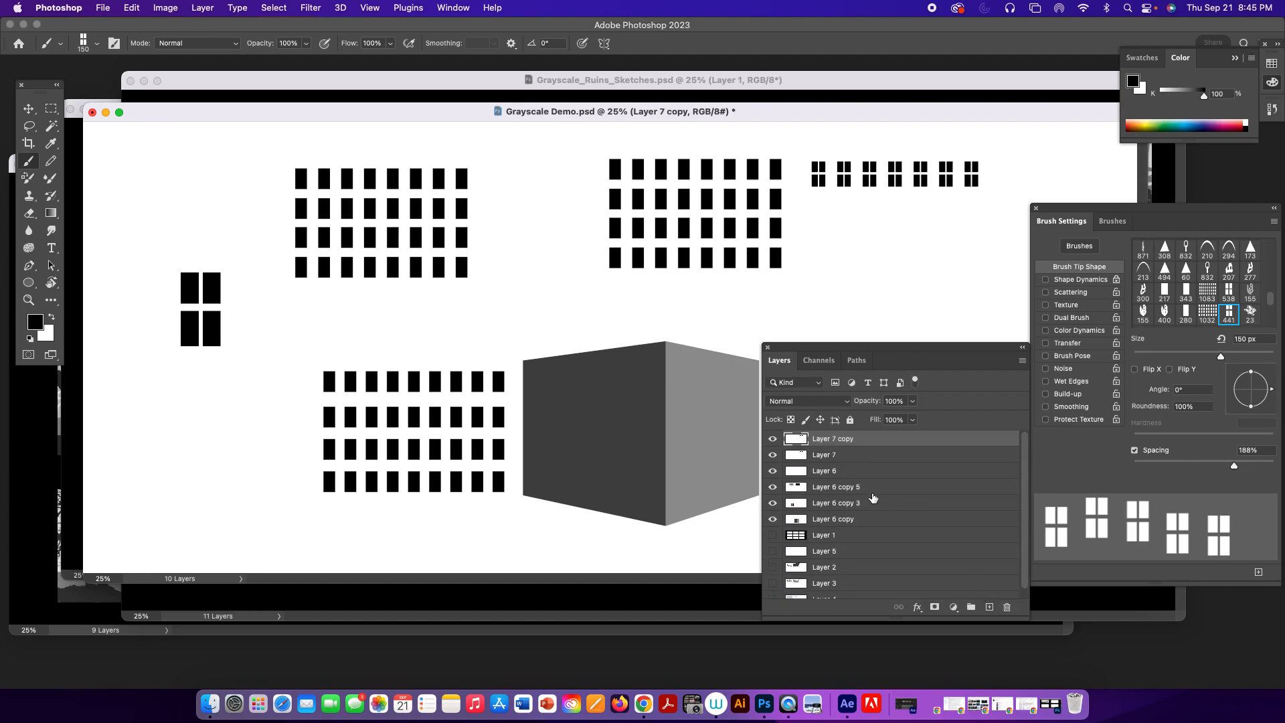
key(v)
drag(894, 187, 893, 233)
key(ctrl+z)
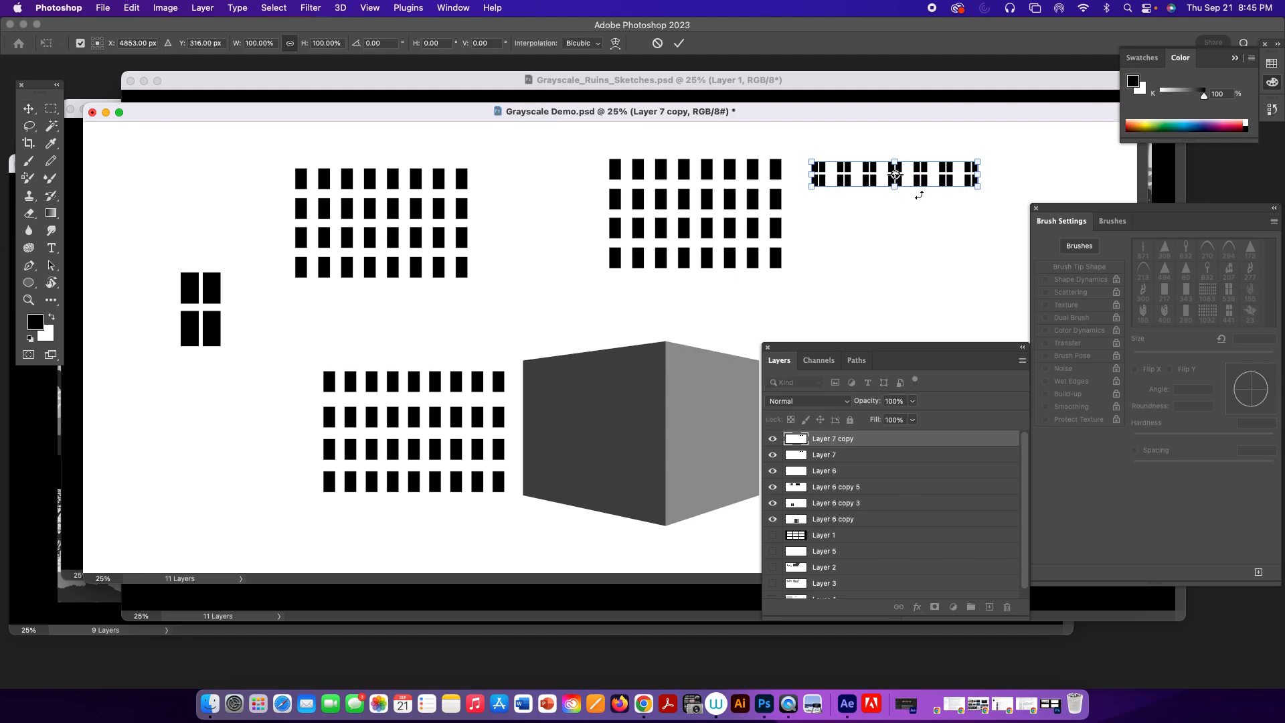
drag(923, 182, 923, 218)
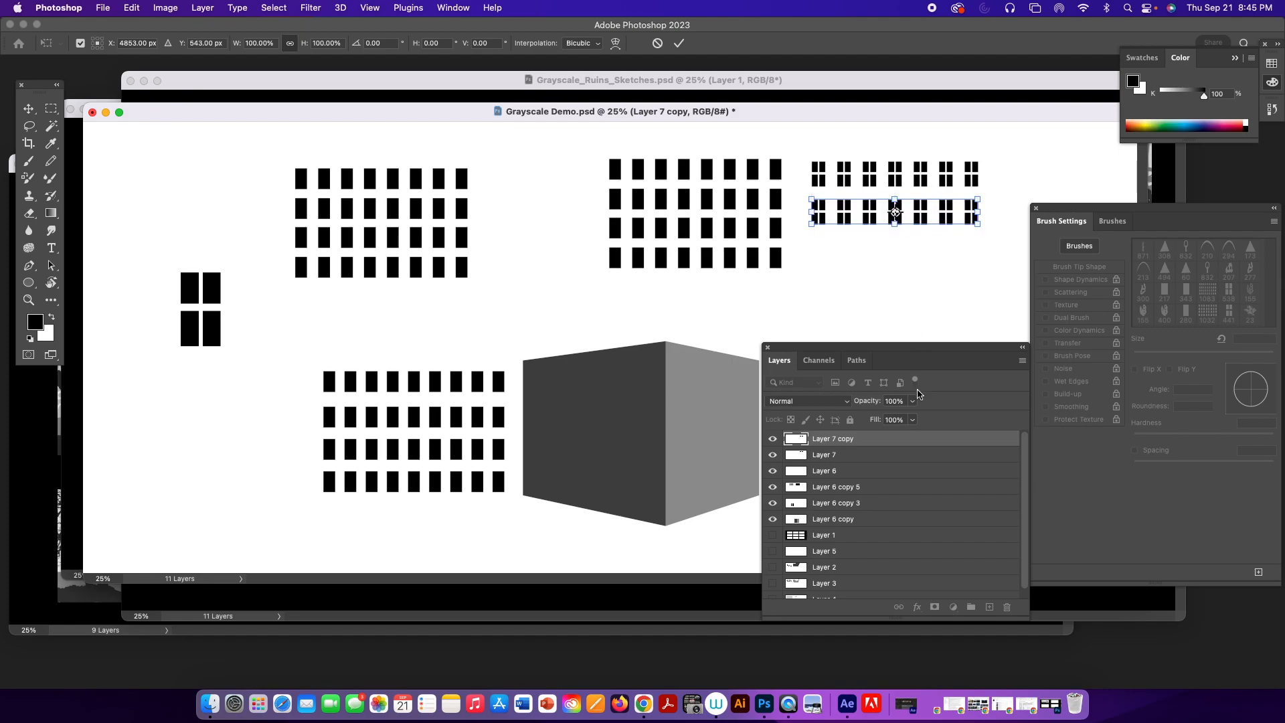
shift+click(864, 457)
key(super+e)
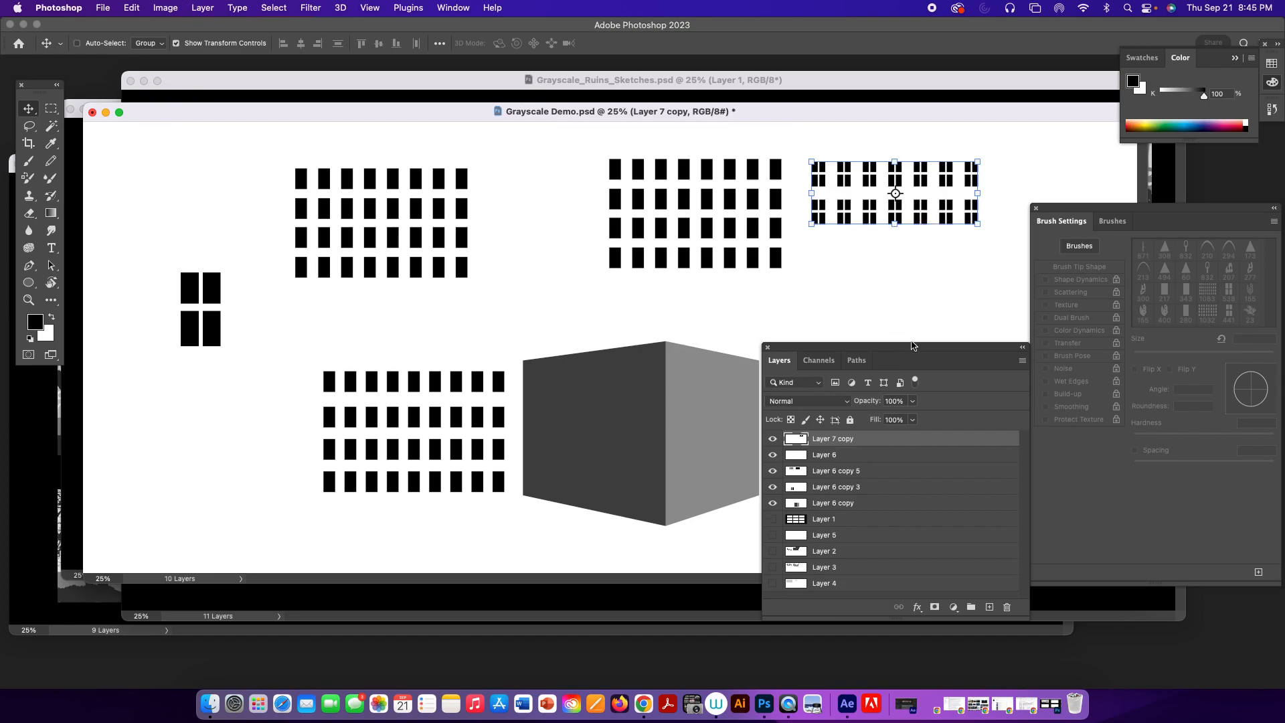
key(alt+shift+super+n)
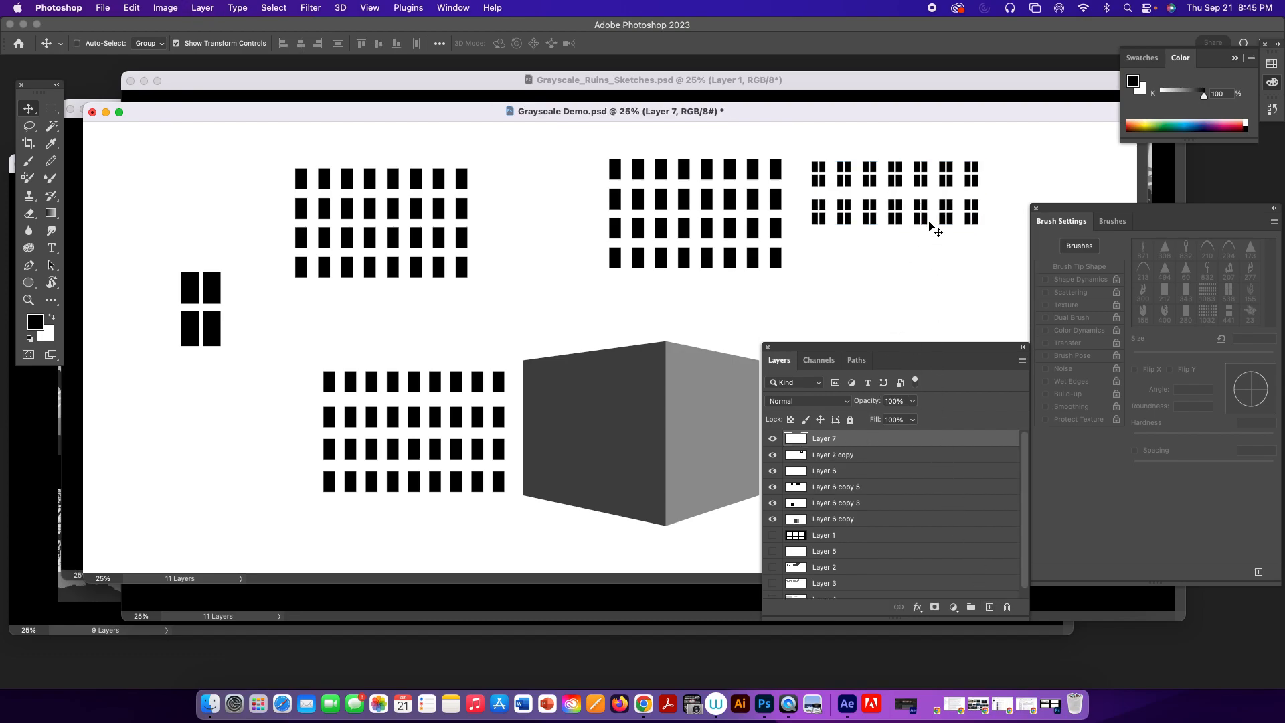
drag(922, 225, 921, 285)
drag(924, 210, 922, 266)
click(1007, 607)
key(Return)
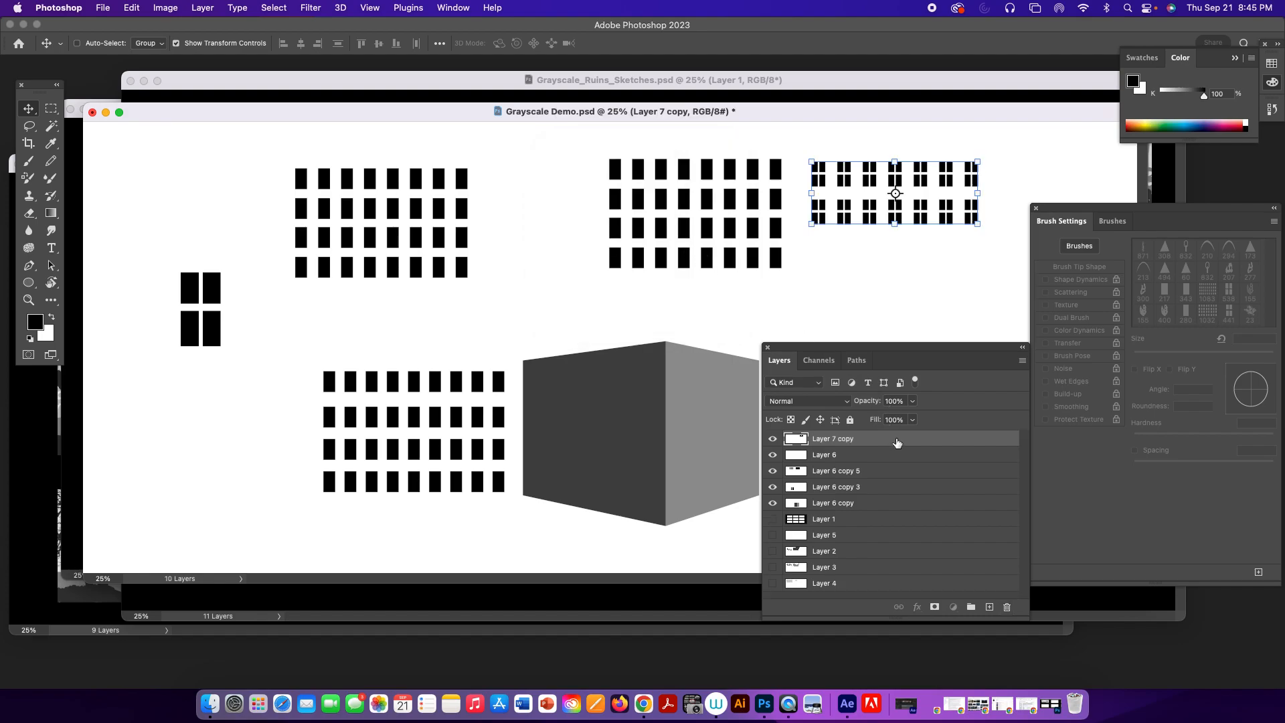
Duplicate the two-row window layer, move the copy below to form four rows and merge both layers.
drag(897, 443, 990, 606)
drag(896, 173, 897, 280)
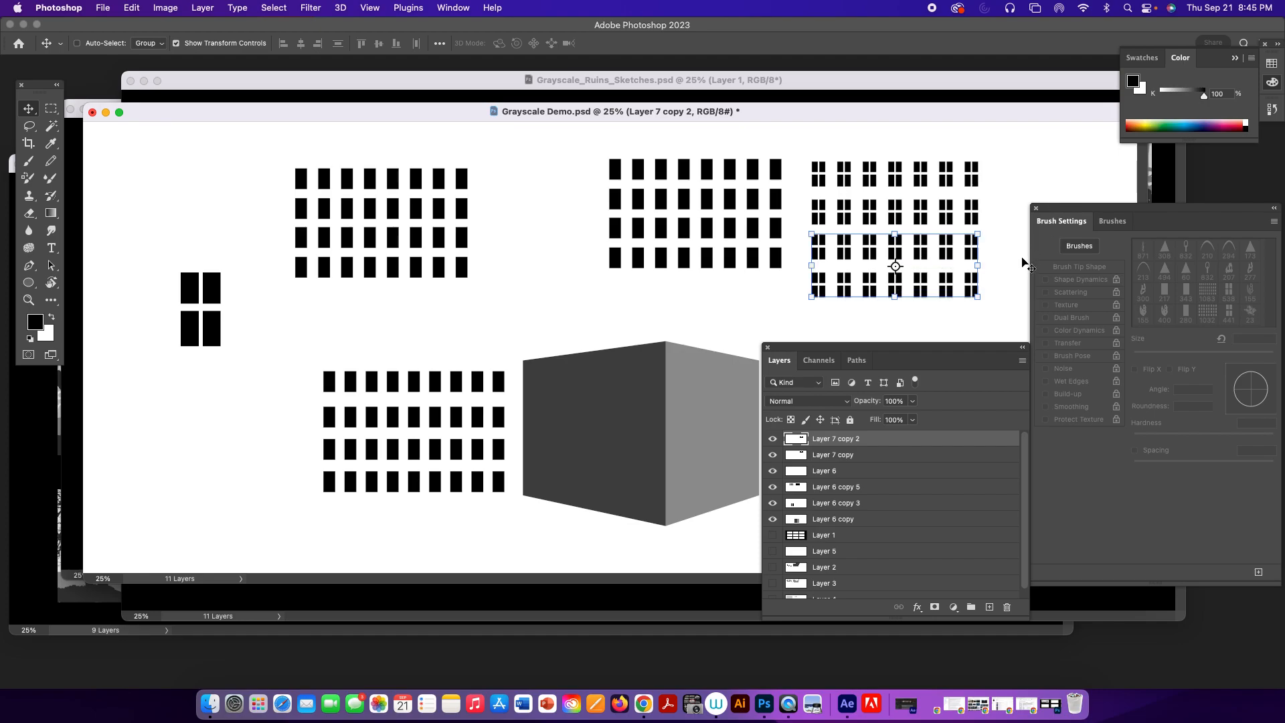
shift+click(852, 455)
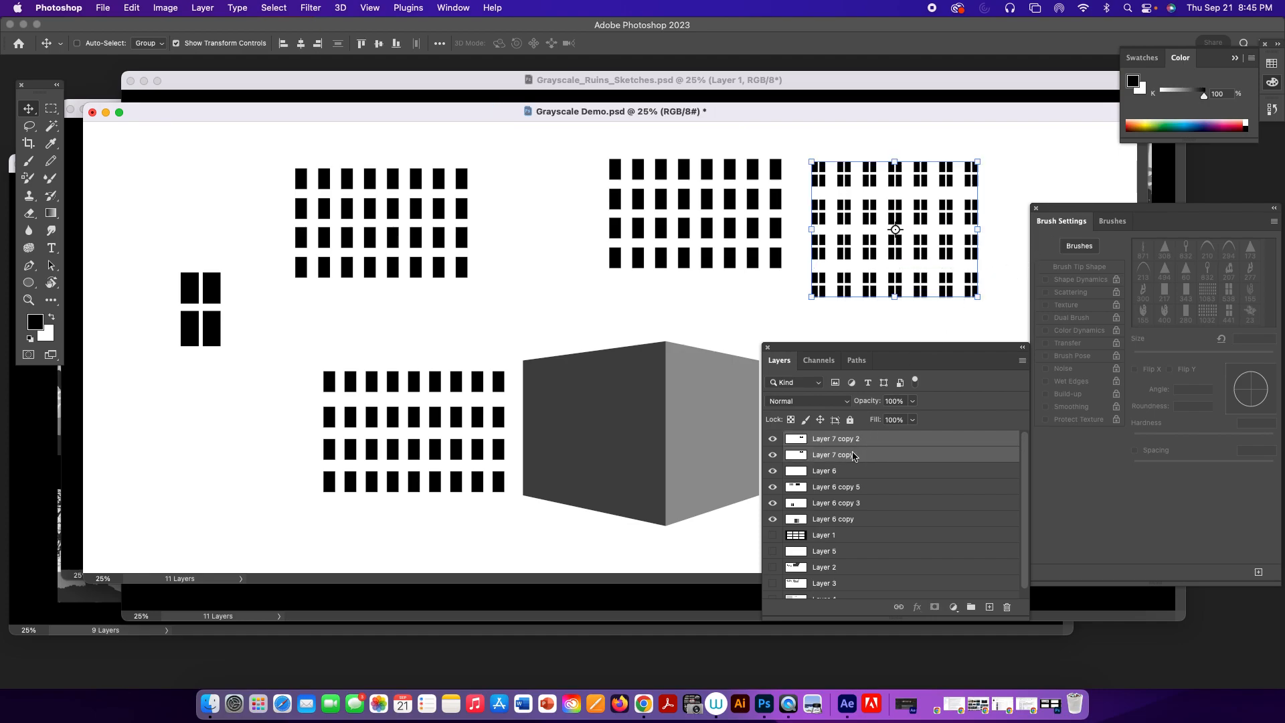
key(super+e)
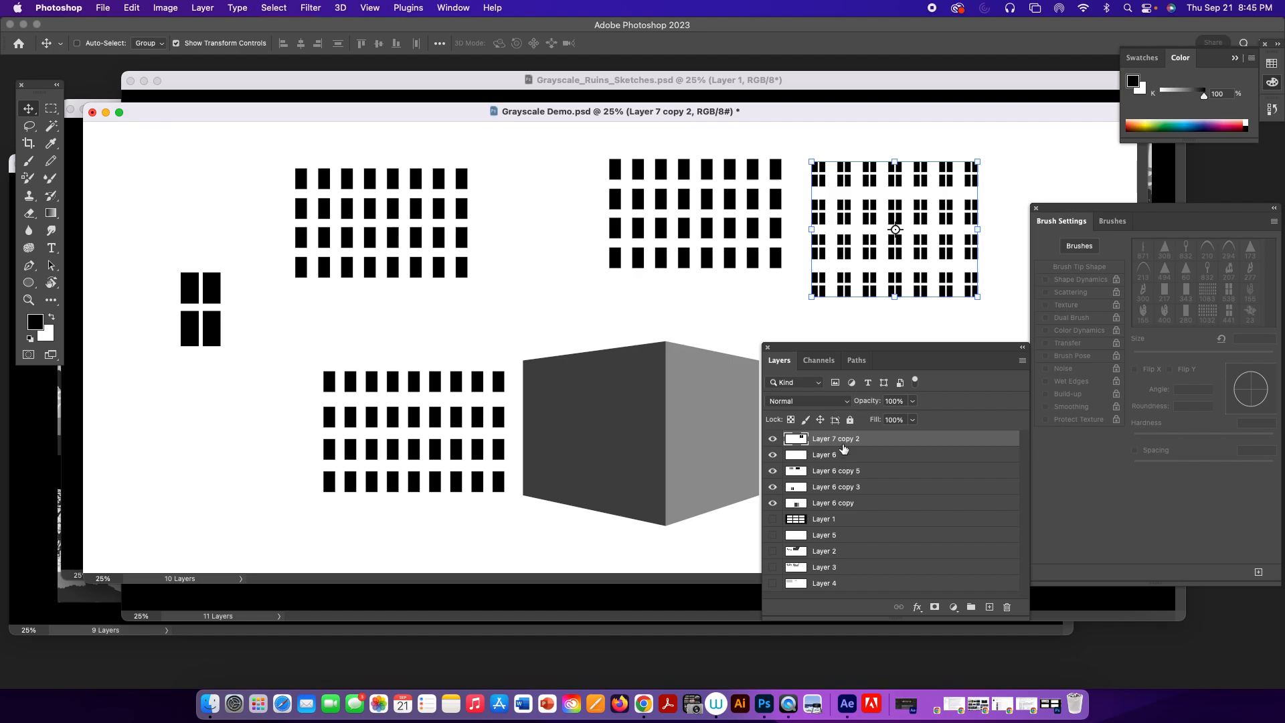
Move the four-row window grid onto the building's dark wall and place a duplicate of it in the empty area above.
drag(951, 219, 632, 418)
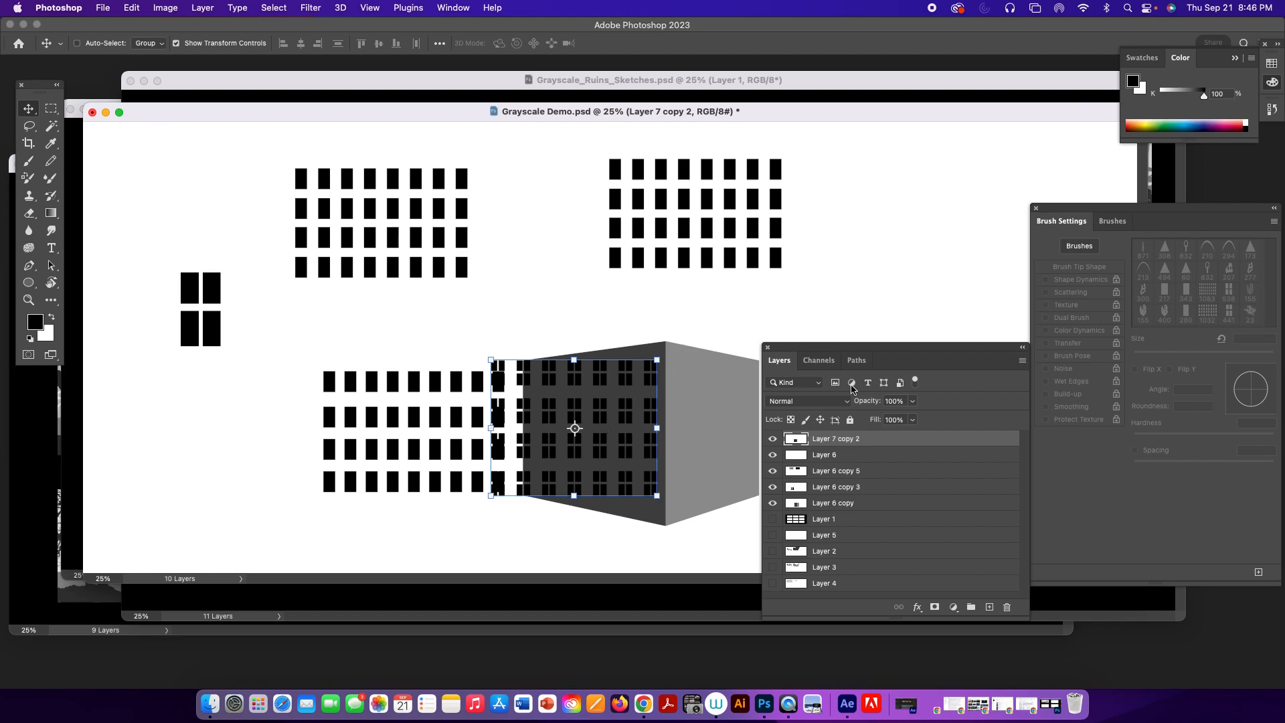
drag(904, 444, 990, 606)
drag(637, 381, 934, 214)
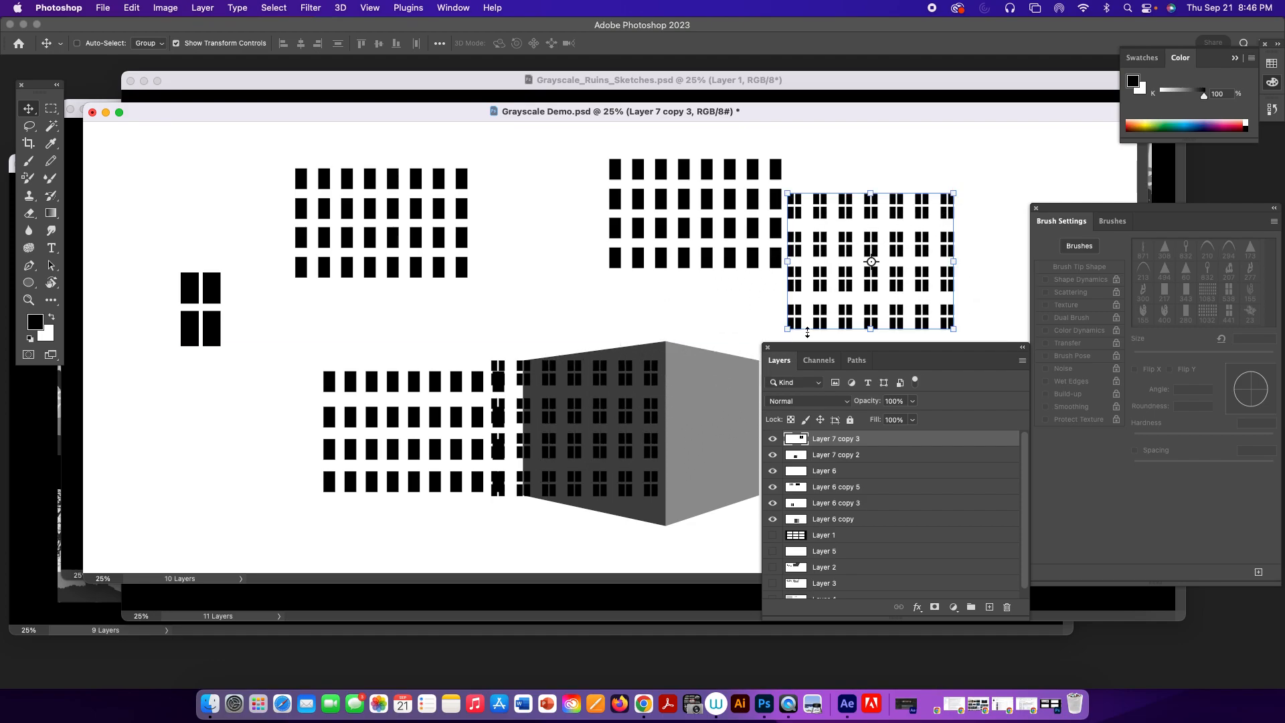
drag(820, 264, 854, 241)
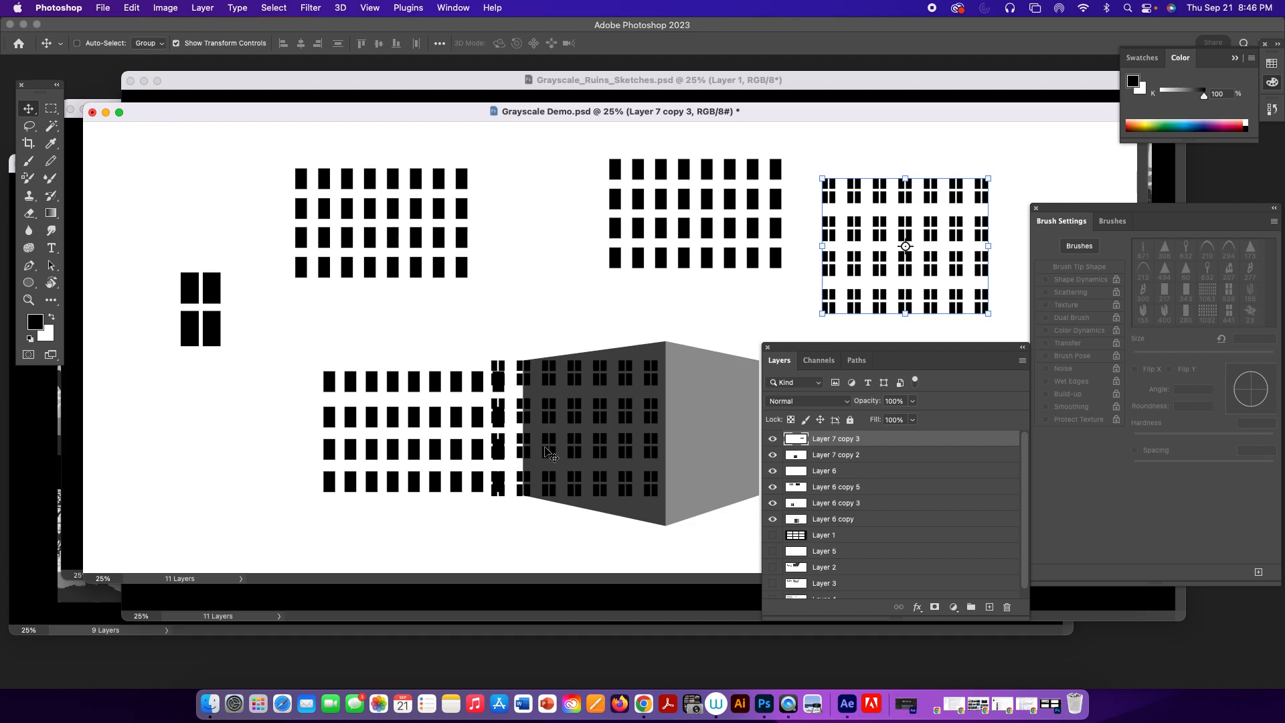
key(super)
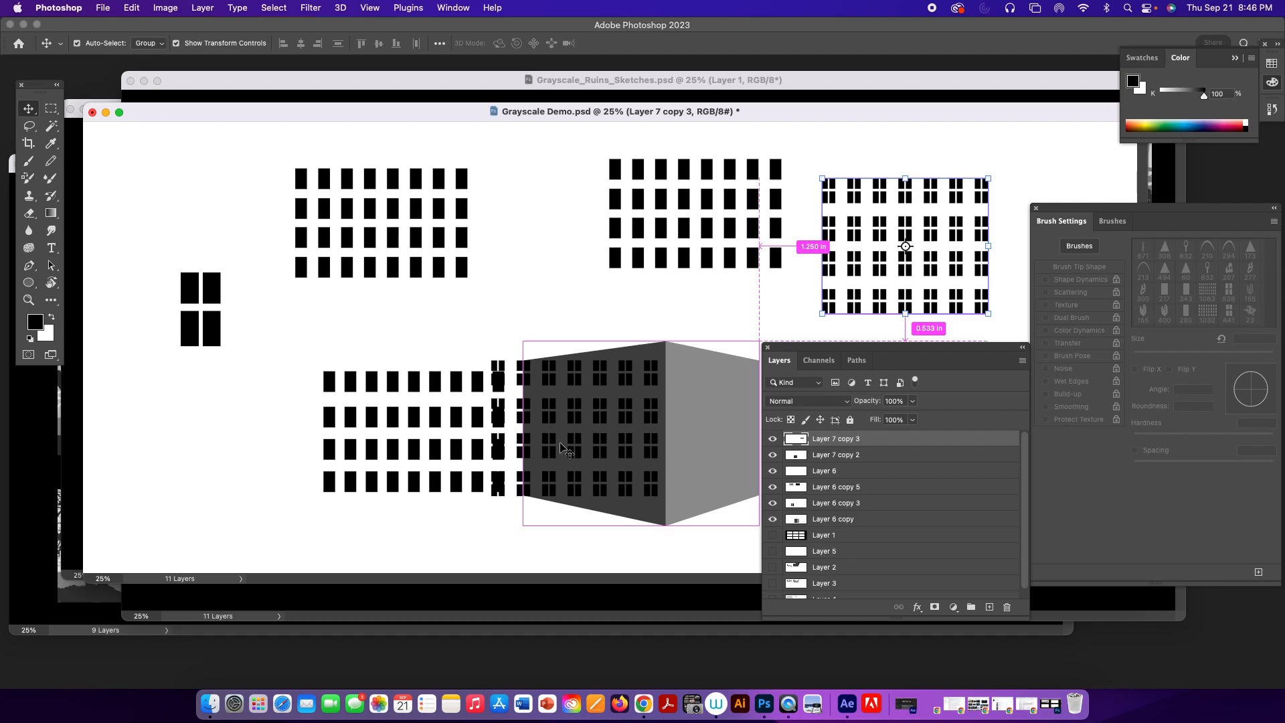
Free Transform the window grid on the building, narrowing it to about 76.5% width to fit the dark wall.
click(822, 454)
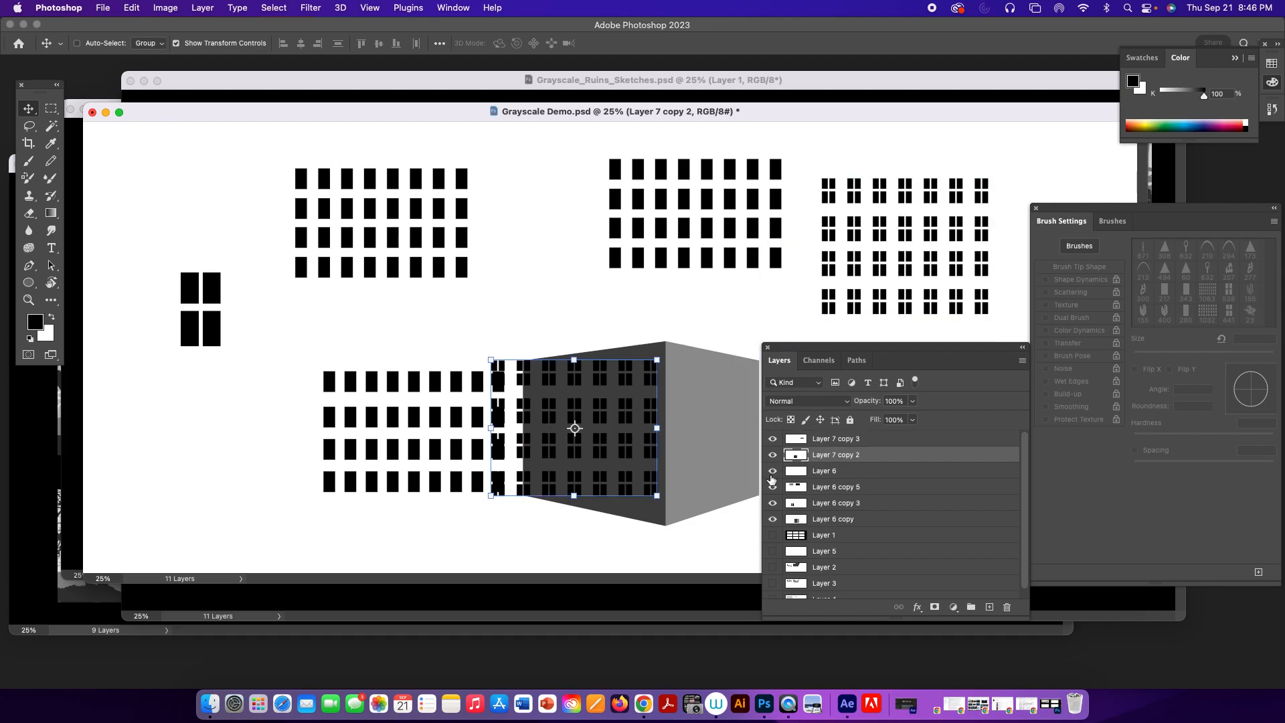
key(super+t)
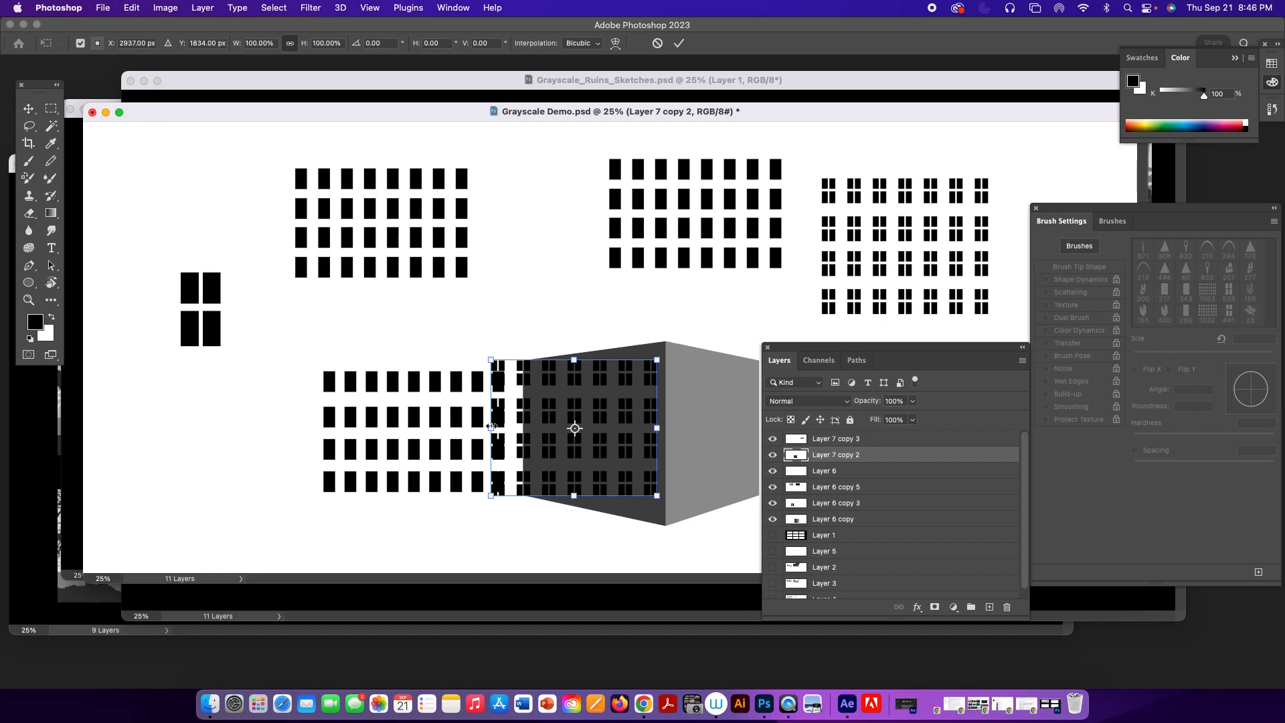
drag(492, 428, 533, 424)
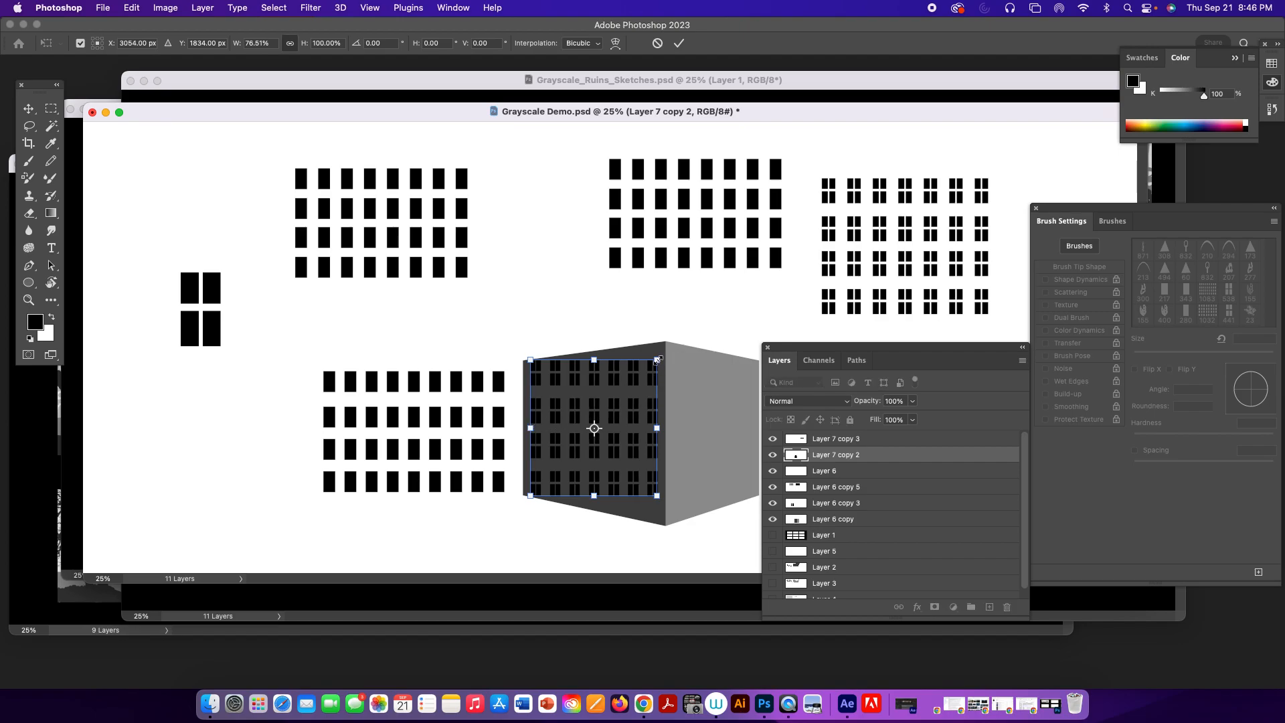
Distort the window grid's corners to follow the dark wall's perspective and apply the transform.
drag(659, 360, 658, 352)
drag(656, 496, 657, 509)
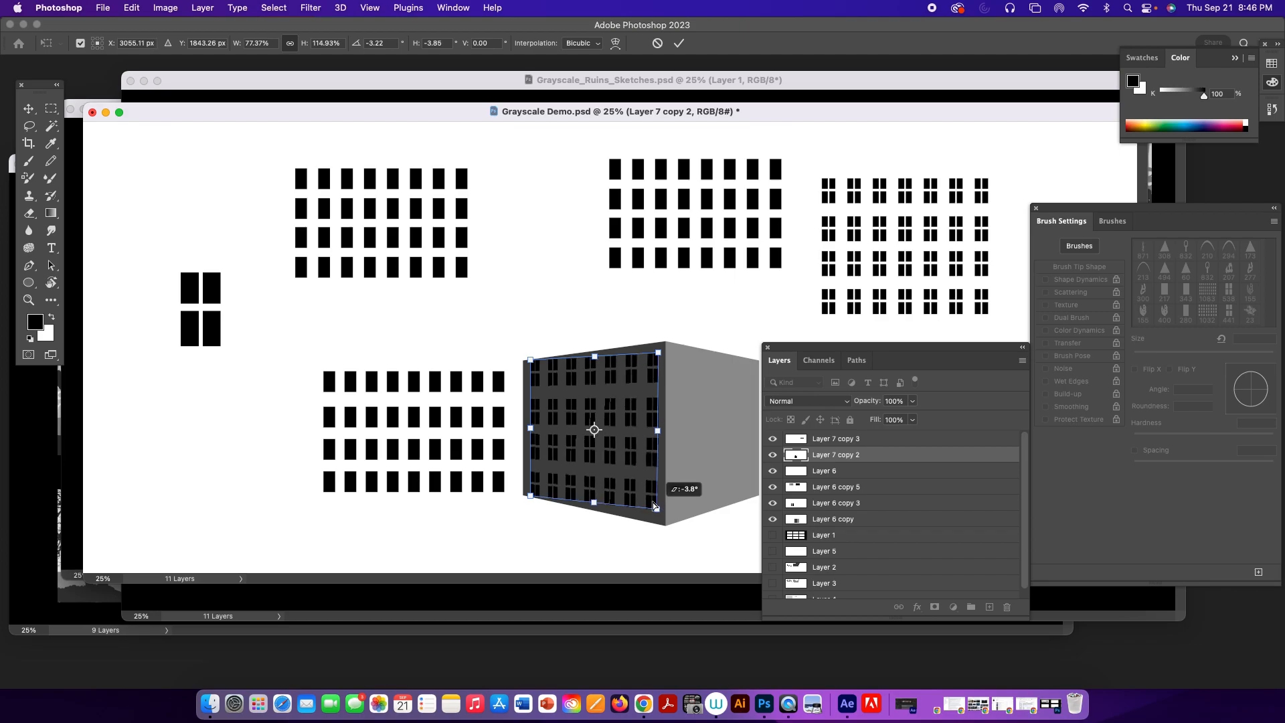
drag(532, 361, 532, 372)
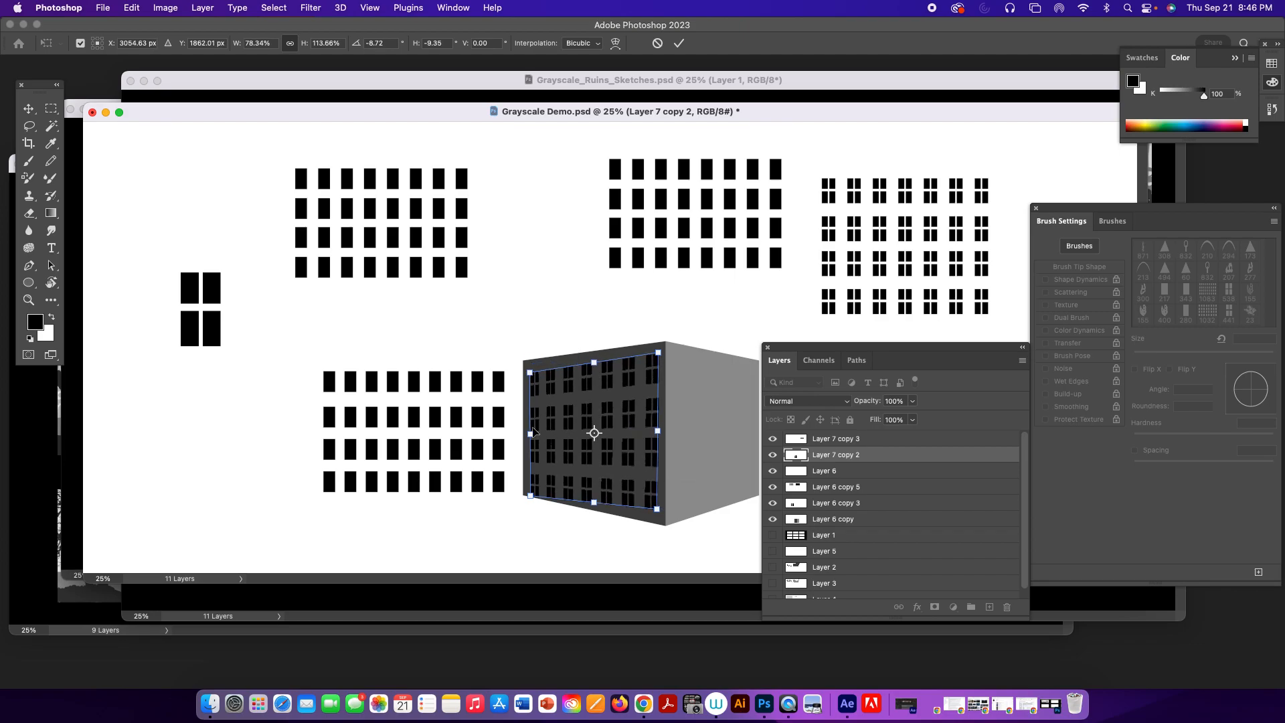
drag(532, 498, 531, 486)
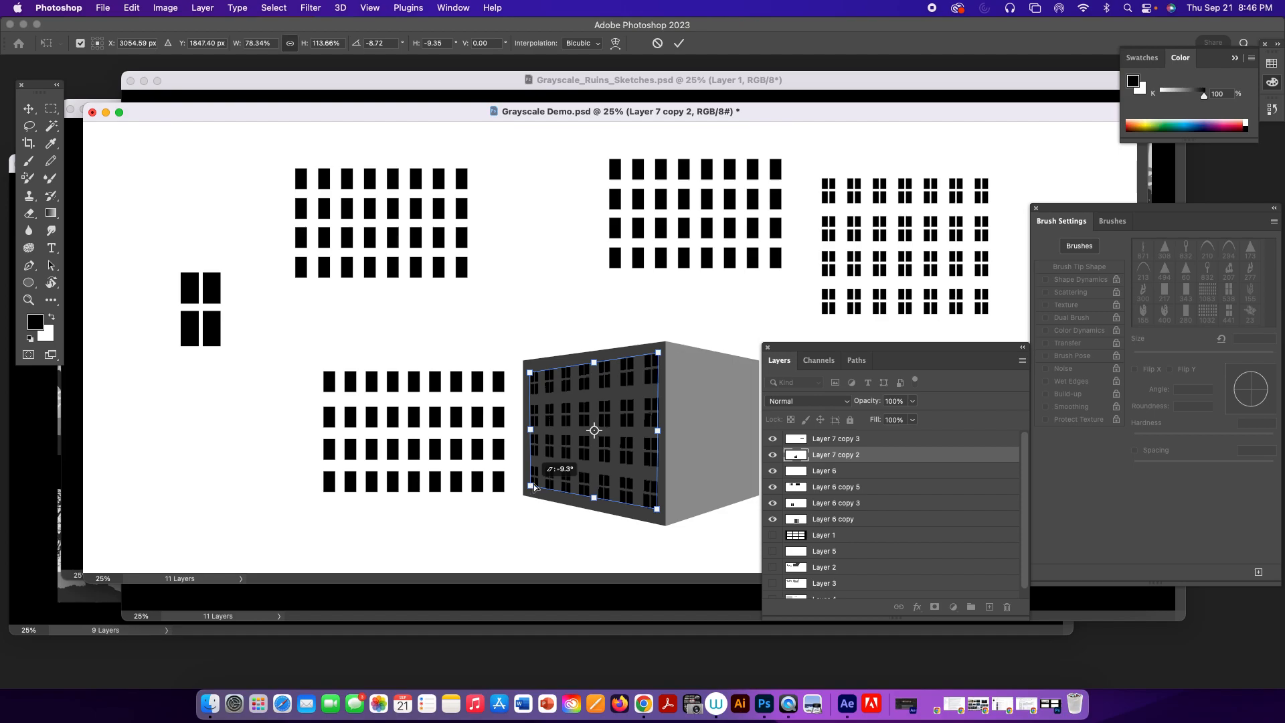
drag(657, 510, 655, 514)
drag(531, 373, 532, 369)
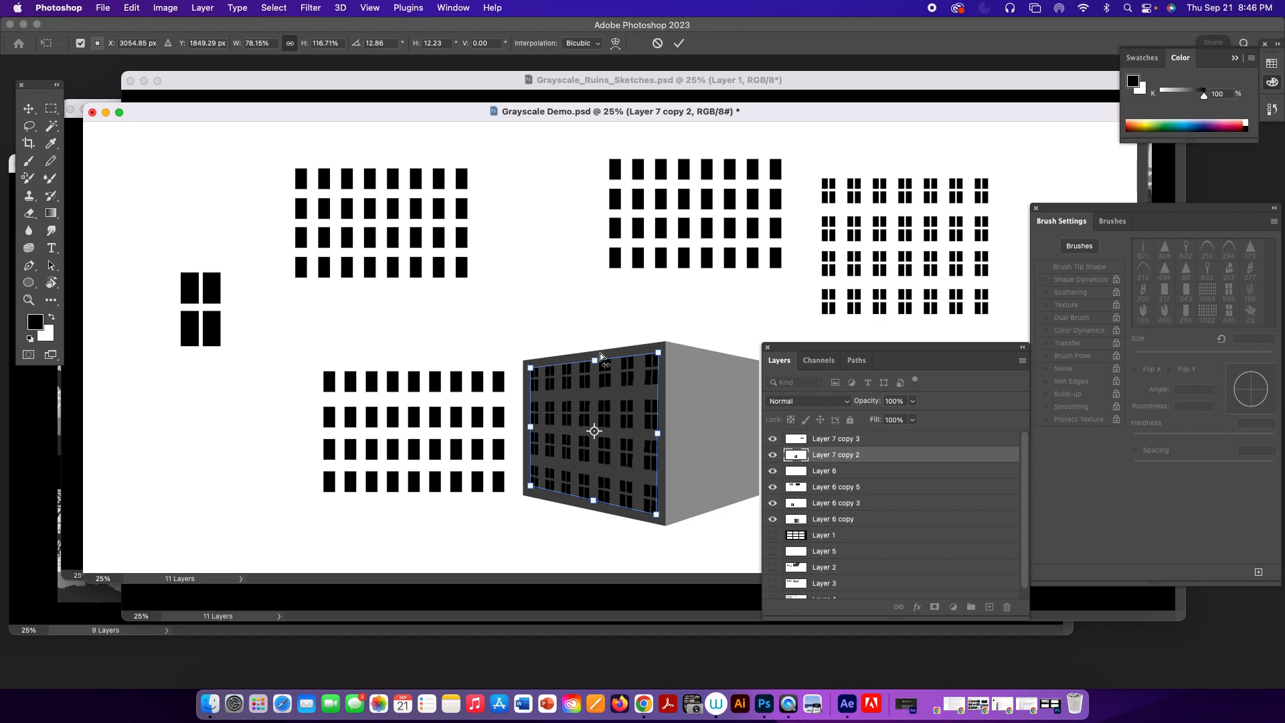
drag(531, 489, 530, 492)
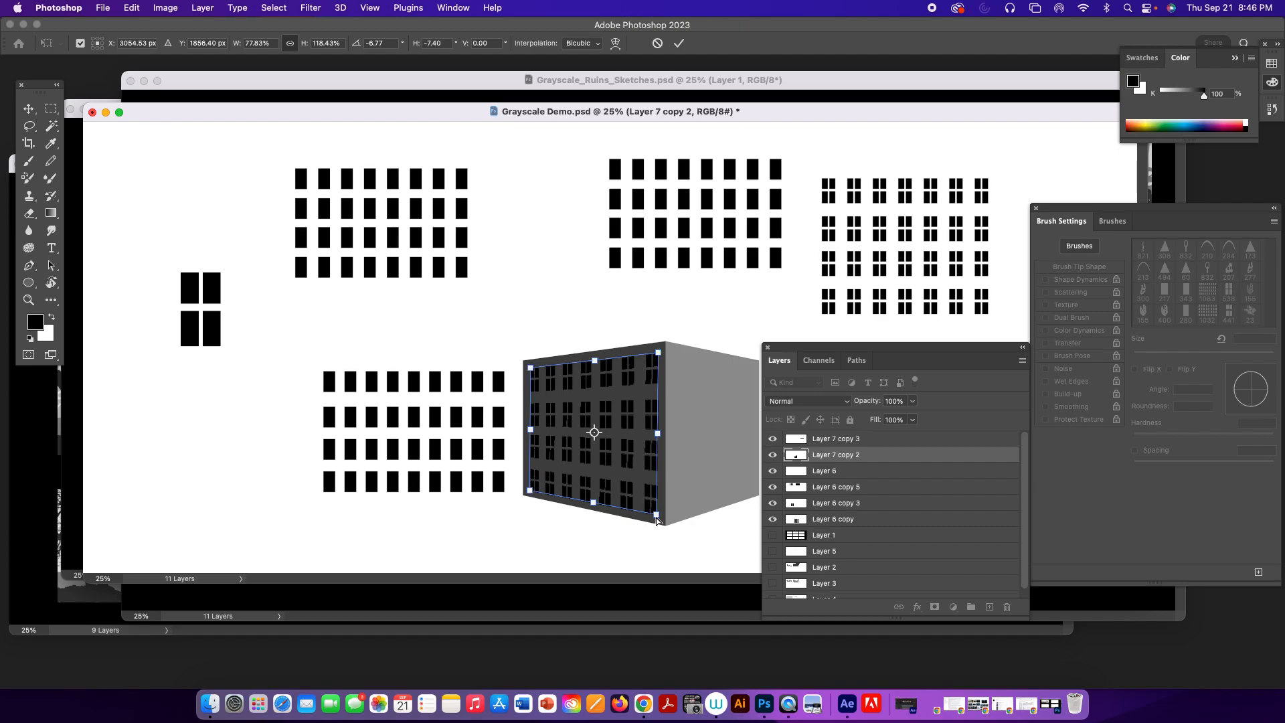
drag(594, 506, 595, 502)
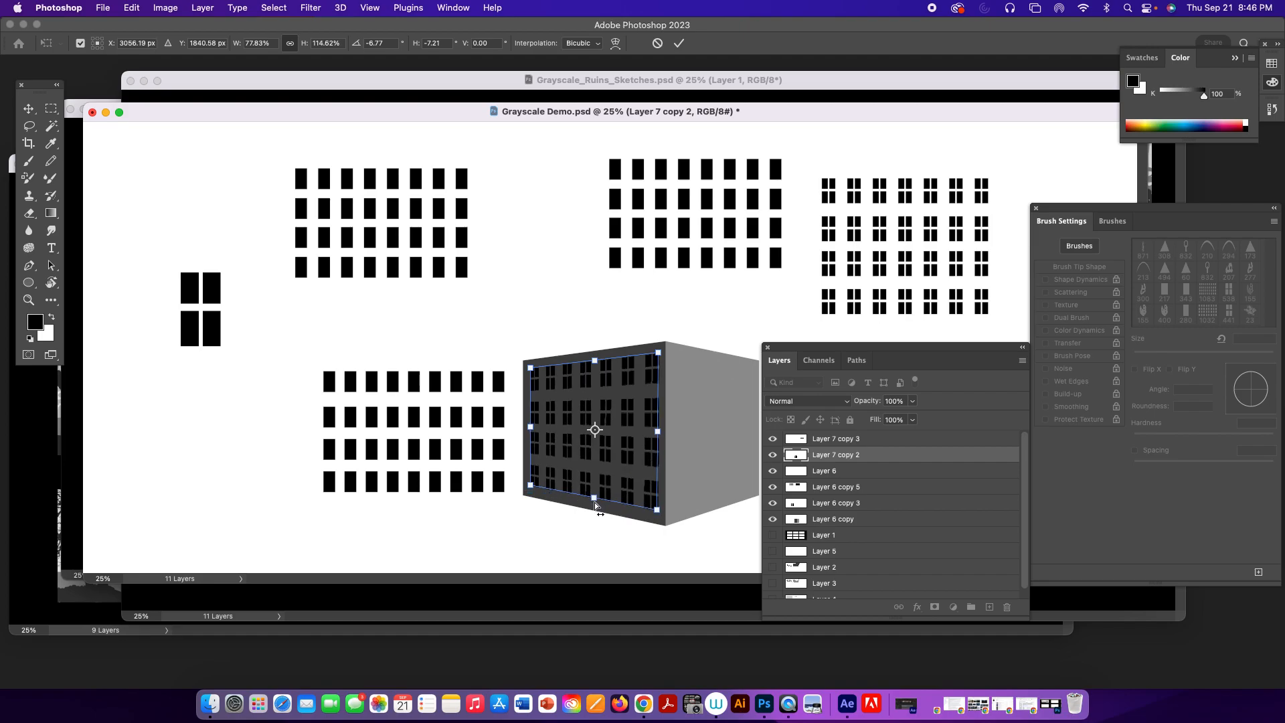
key(Return)
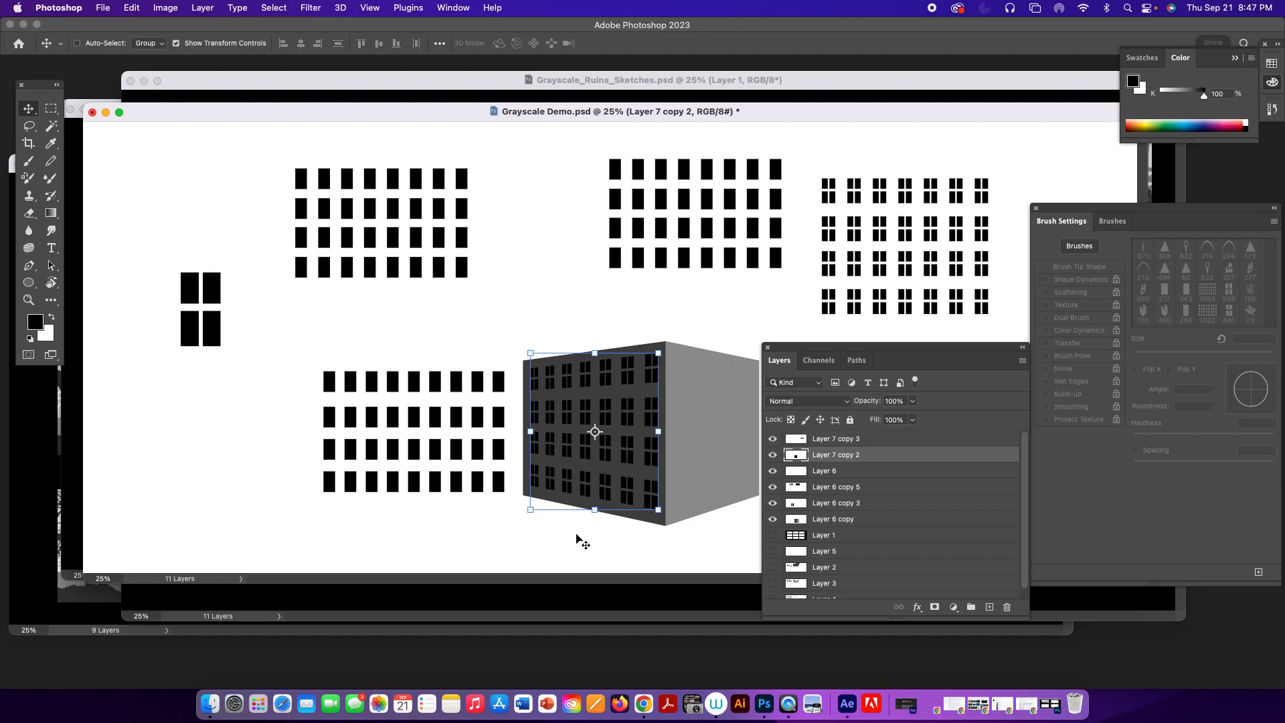
Hide the window and building demo layers and show the nine-frame template with its thumbnail layers.
click(791, 420)
click(791, 420)
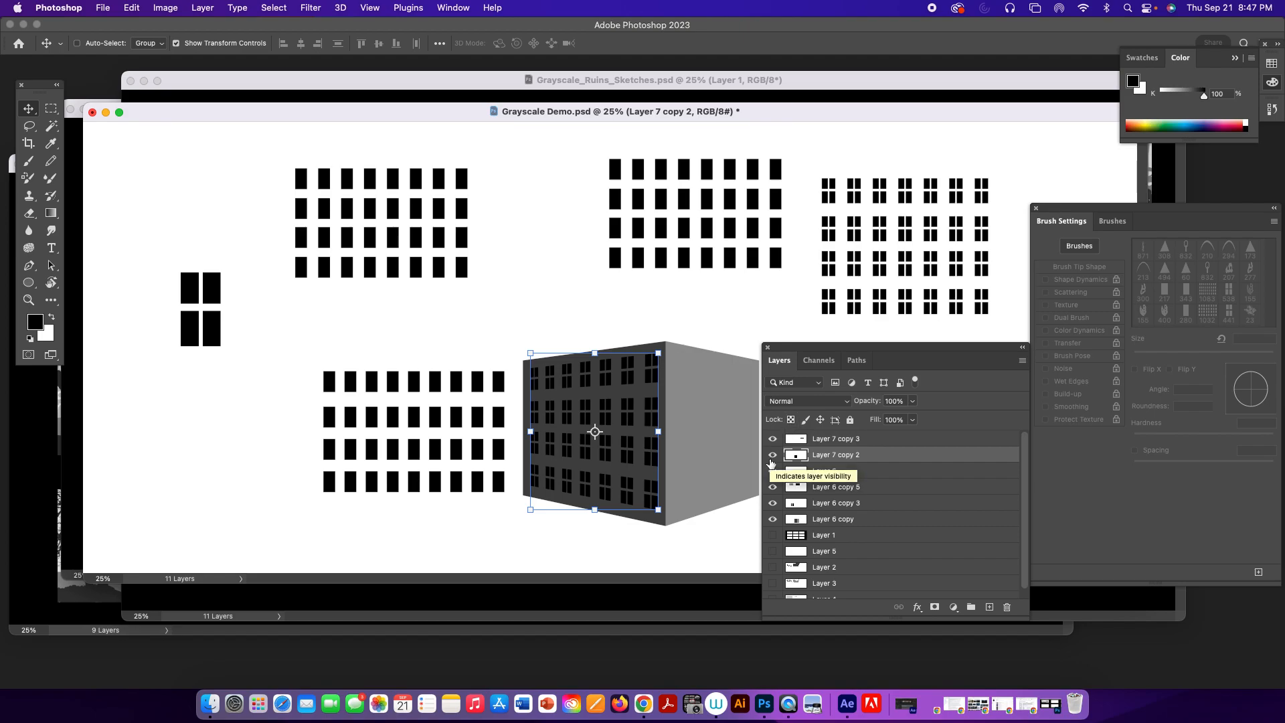
drag(774, 520, 774, 439)
drag(773, 536, 774, 616)
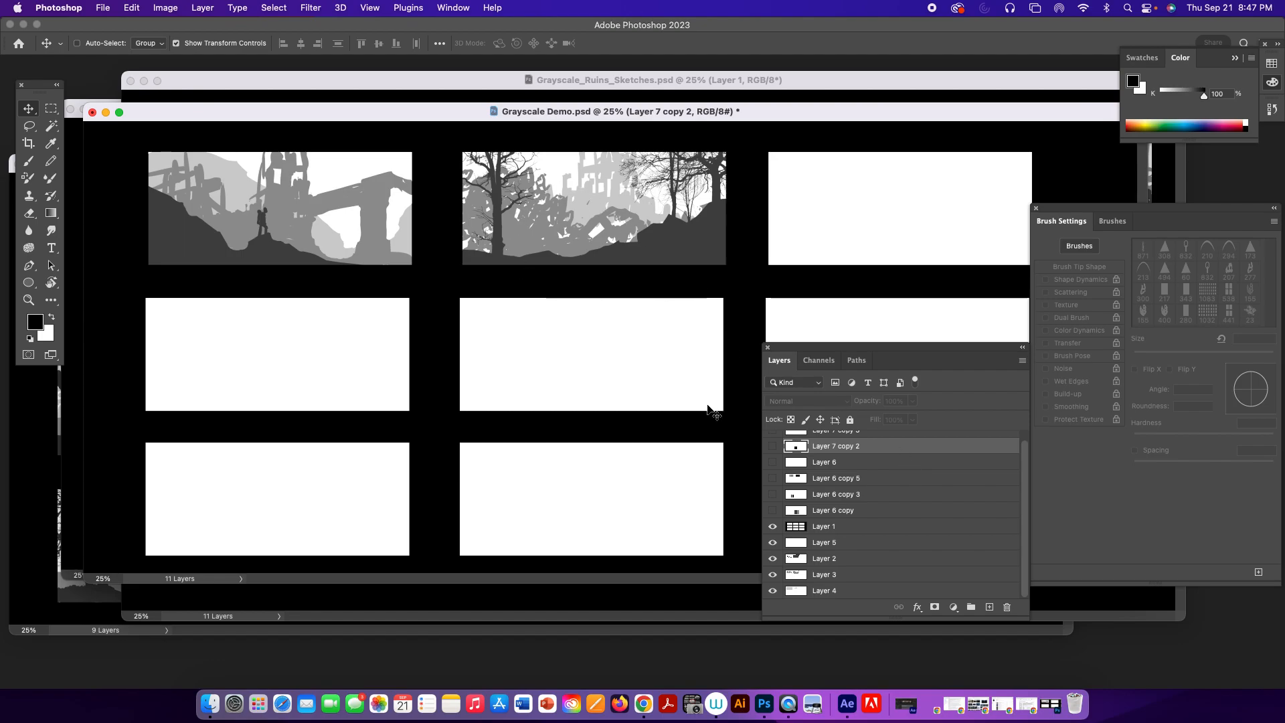
Toggle Layer 2 to compare the thumbnails with and without the dark foreground, leaving it hidden.
click(774, 559)
click(775, 560)
click(774, 559)
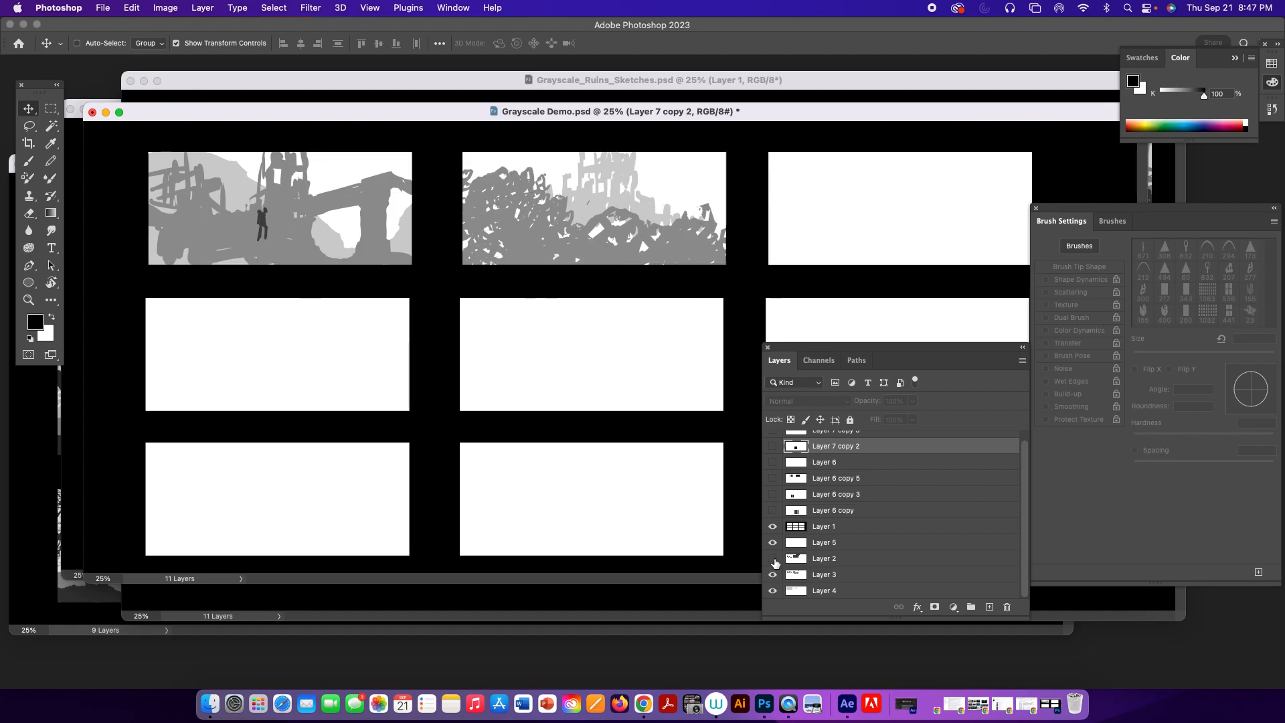
click(775, 560)
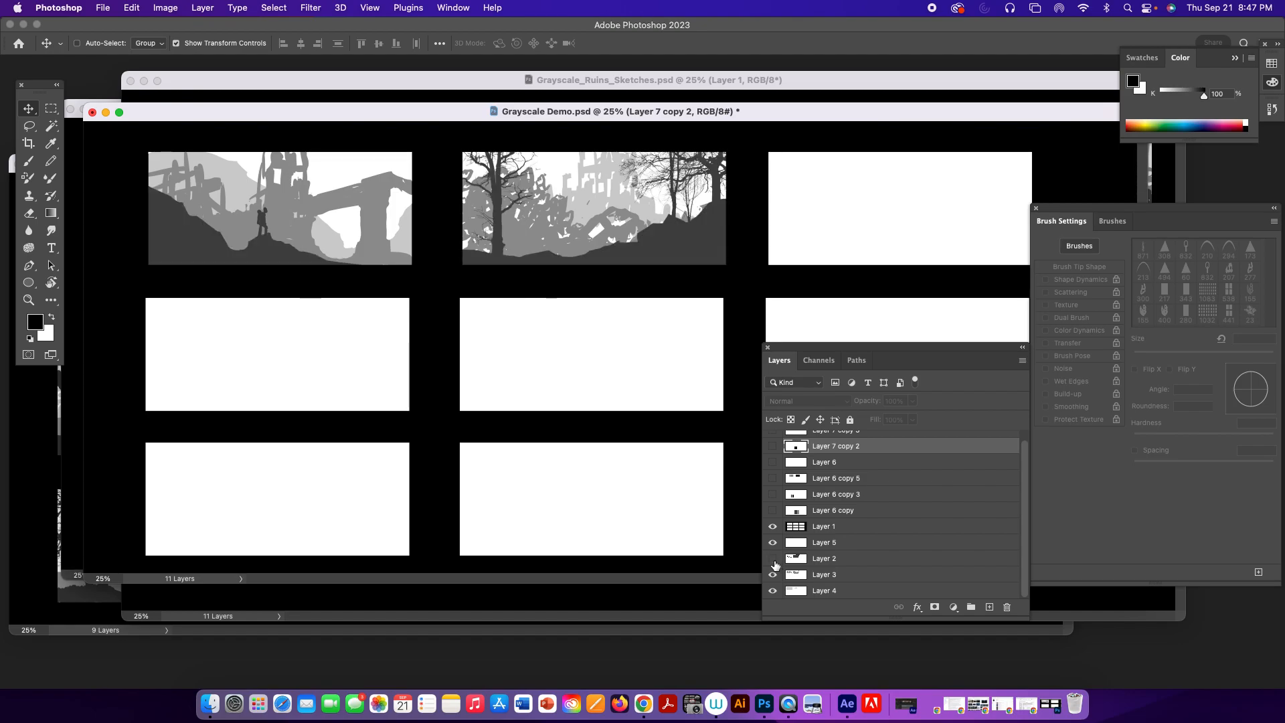
click(774, 560)
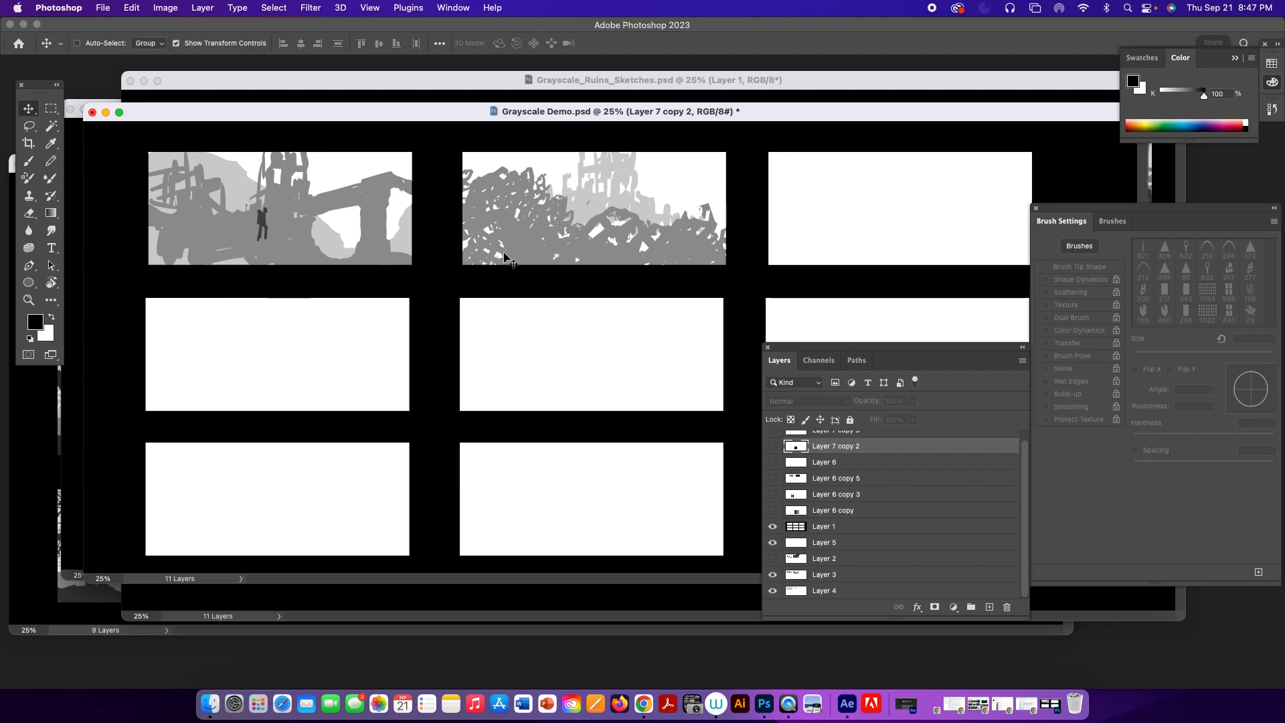
Lasso a small piece of the mid-gray ruins in the second thumbnail on Layer 3 and copy it to a new layer.
key(z)
drag(507, 259, 521, 352)
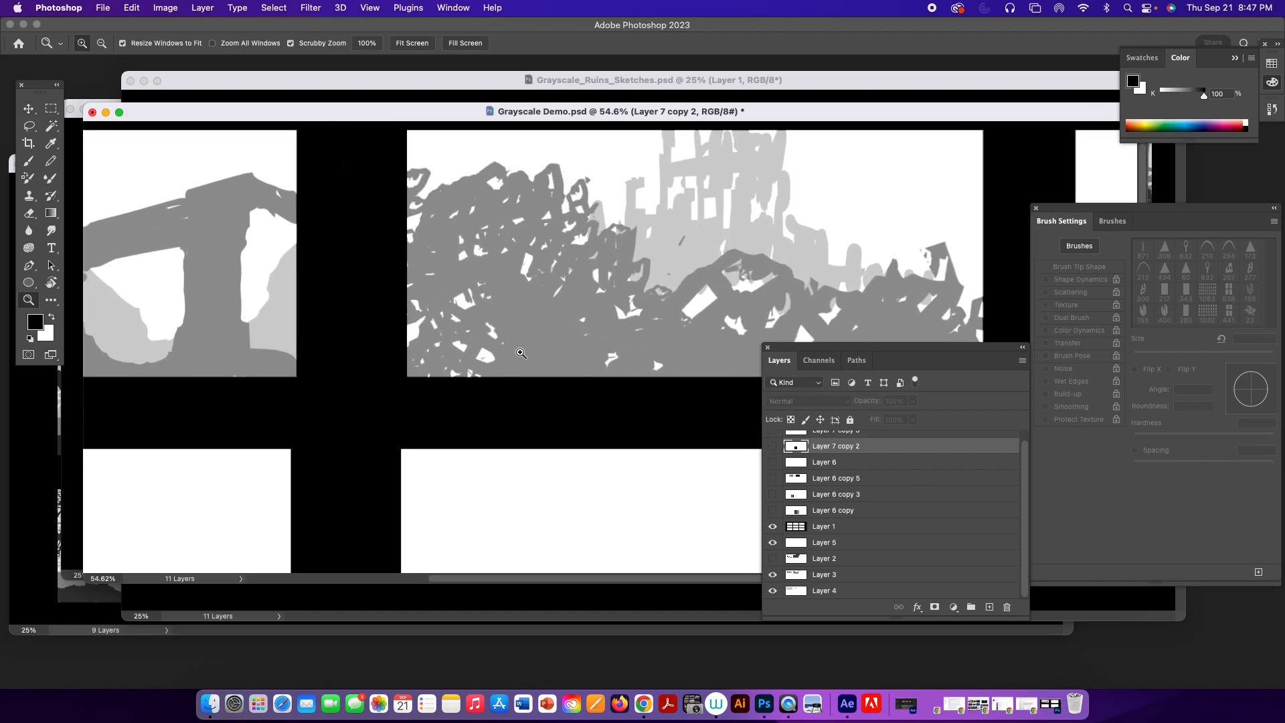
key(l)
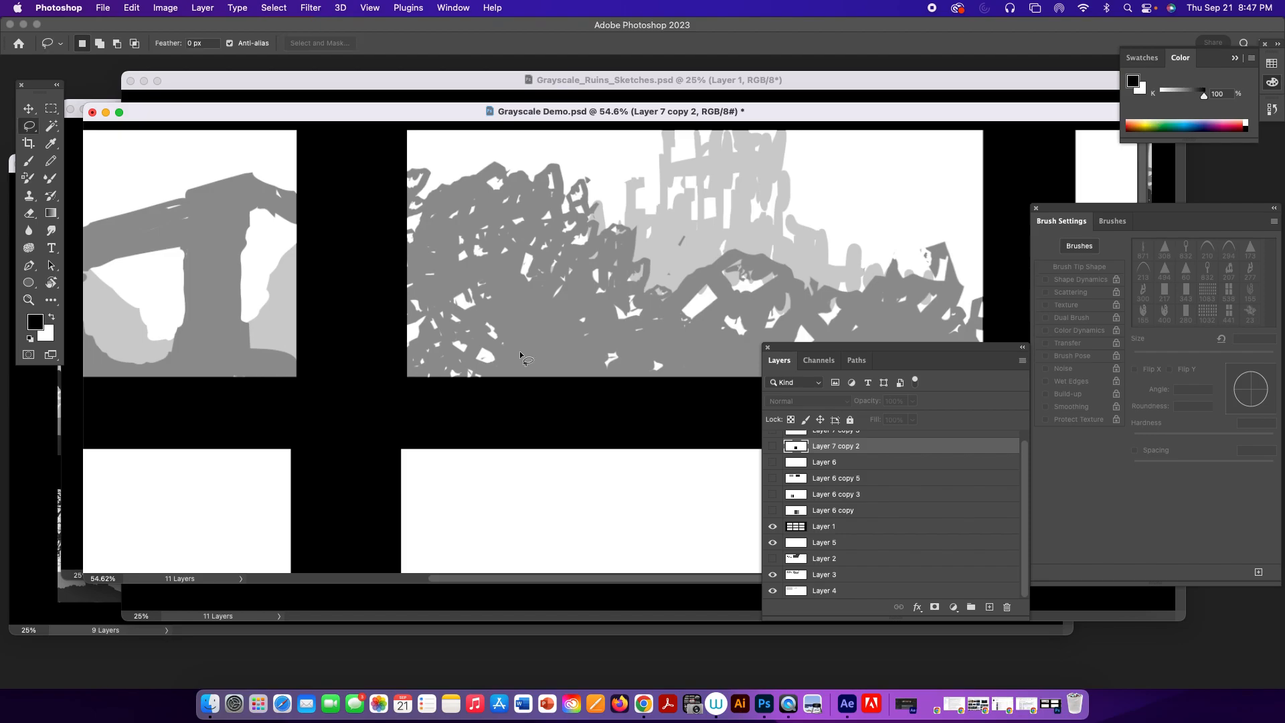
click(772, 575)
click(773, 574)
click(813, 573)
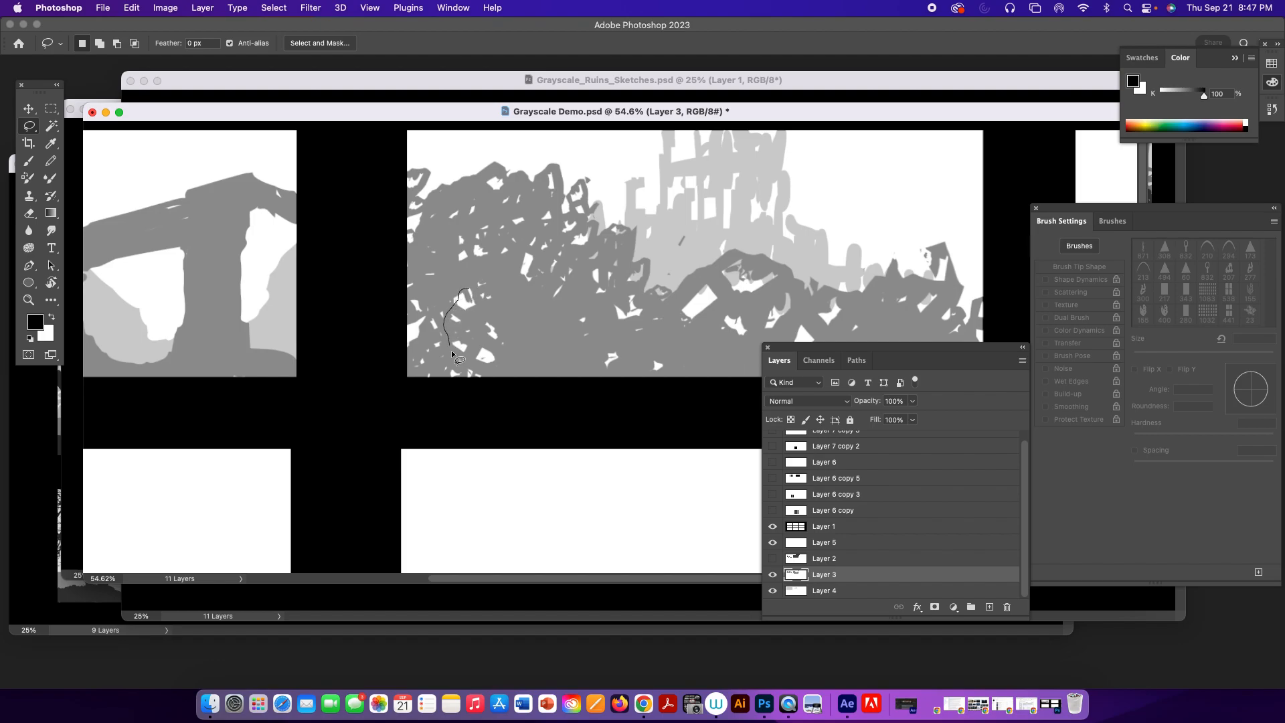
mouse_move(502, 316)
mouse_down()
mouse_move(488, 280)
mouse_move(468, 281)
mouse_move(452, 336)
mouse_move(472, 353)
mouse_up()
drag(484, 312, 488, 301)
drag(471, 275, 468, 276)
key(super+j)
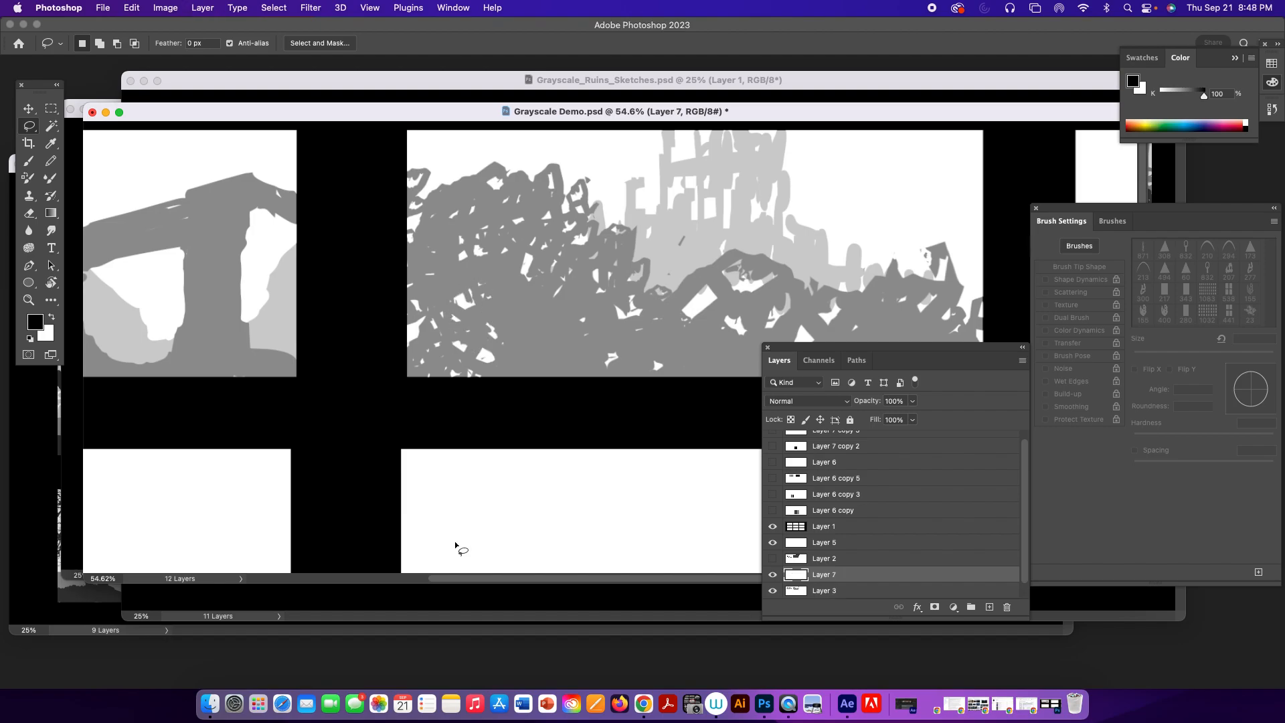
Hide Layers 3, 4, 5 and 1 to isolate the copied ruin fragment on Layer 7.
click(773, 591)
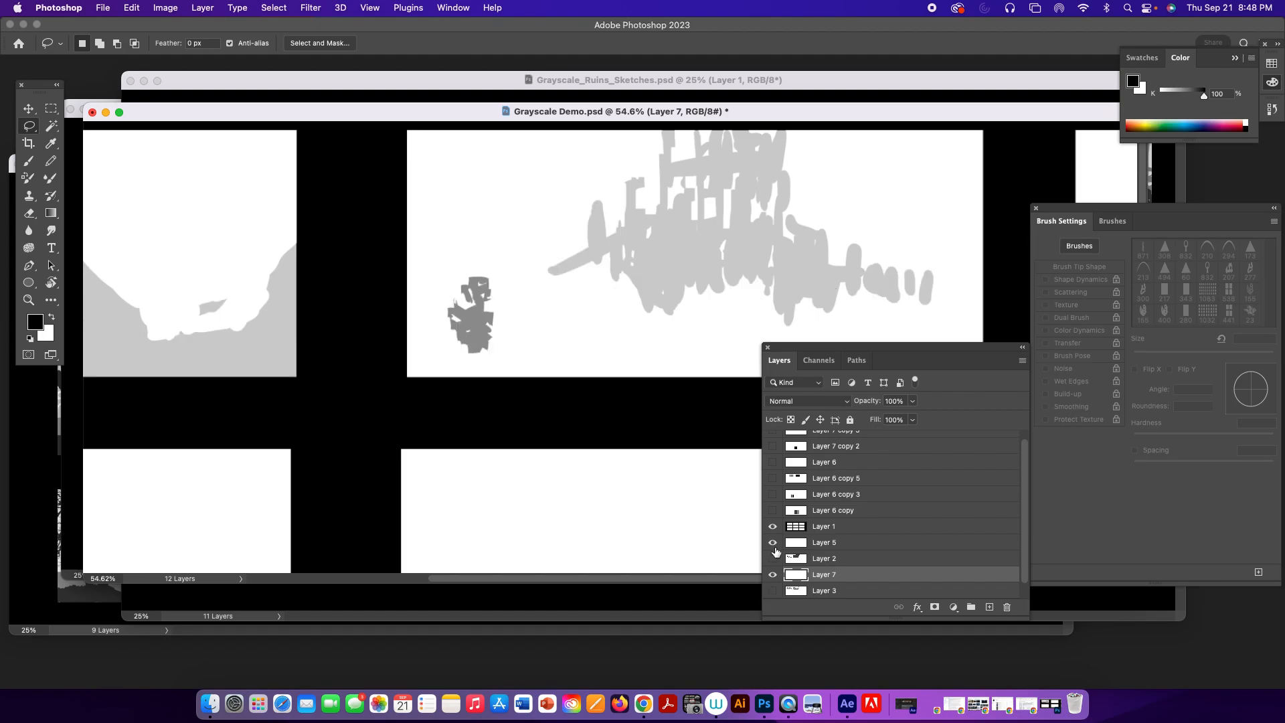
drag(1020, 496, 1024, 574)
key(super+z)
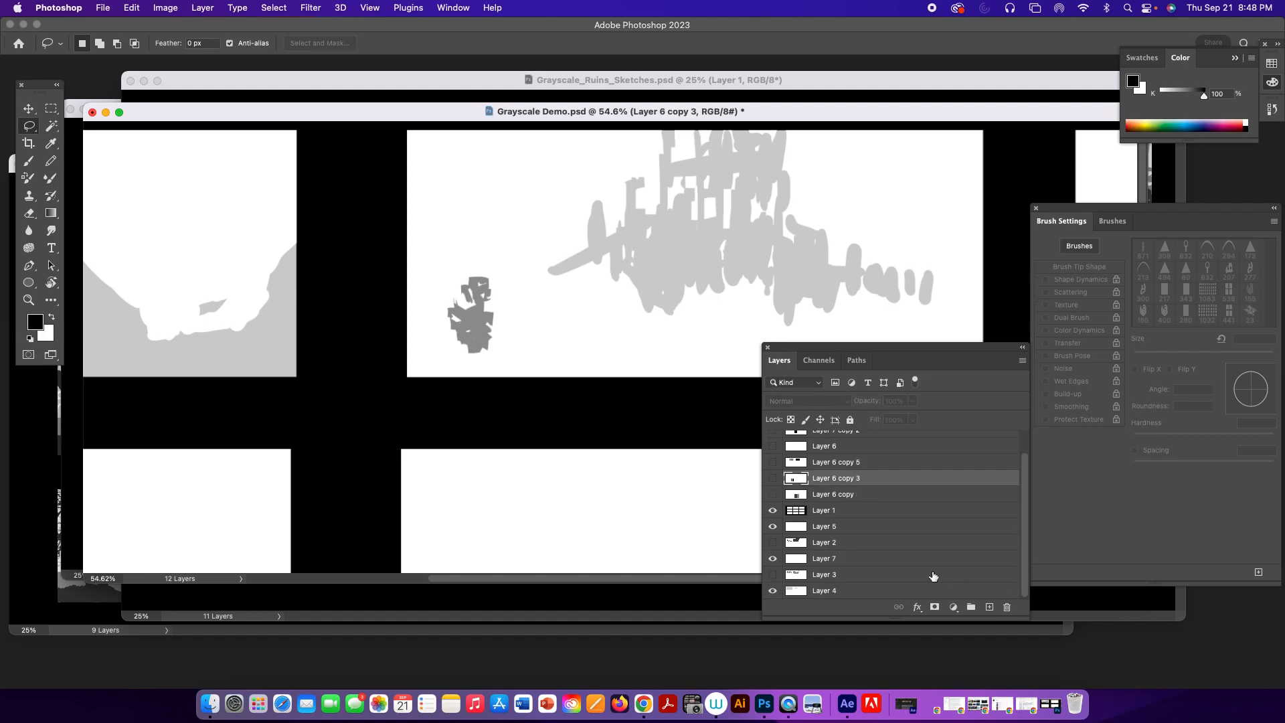
click(773, 591)
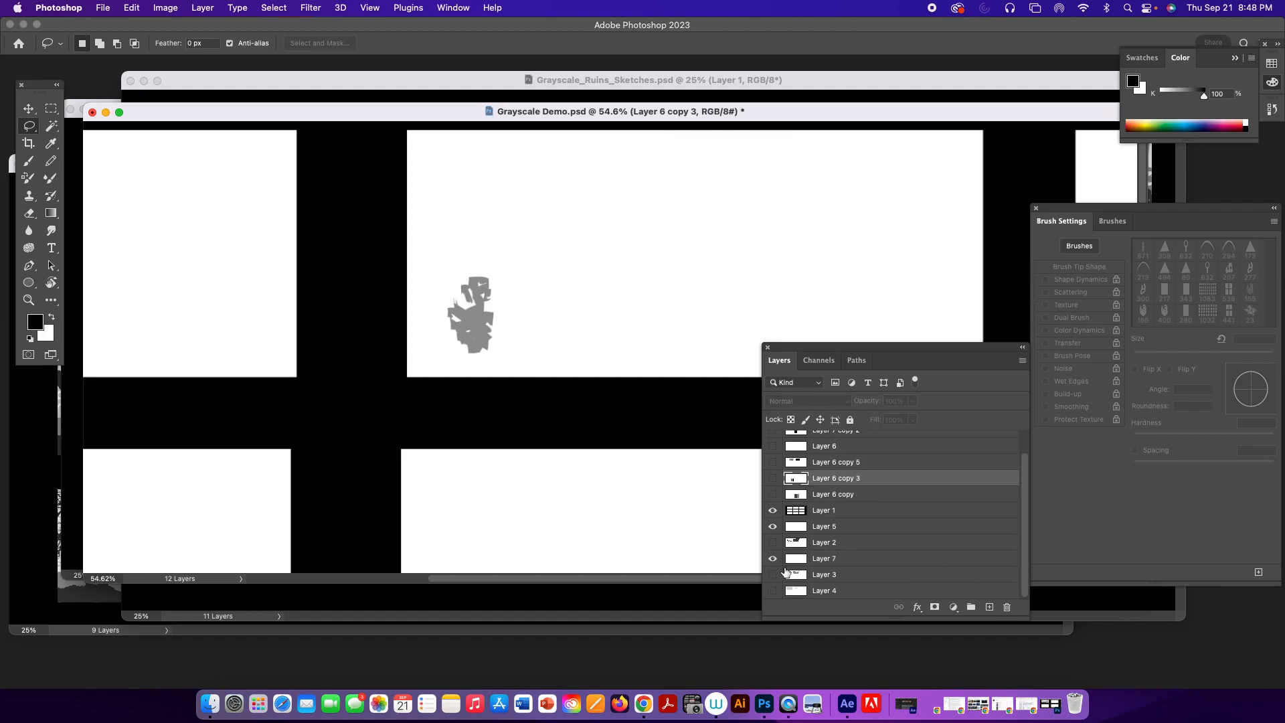
click(773, 526)
click(773, 510)
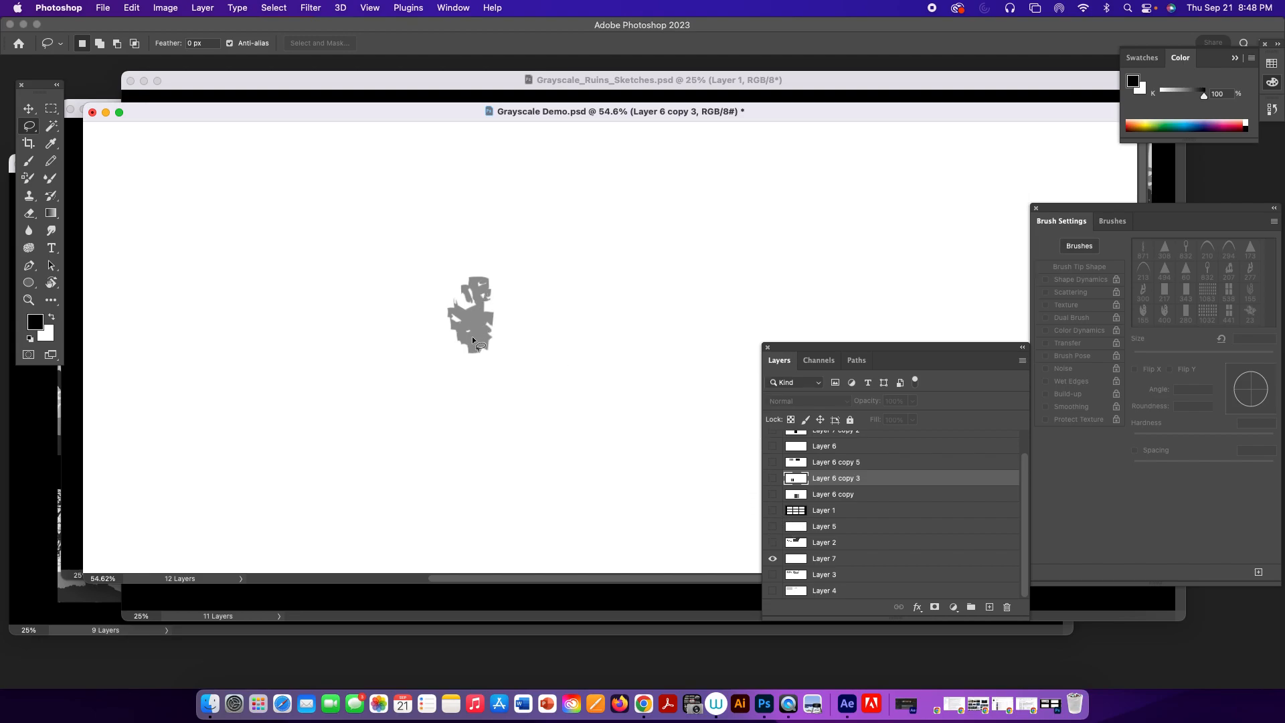
Erase a rectangular window opening in the ruin fragment on Layer 7 using the 40 px rectangle brush.
key(e)
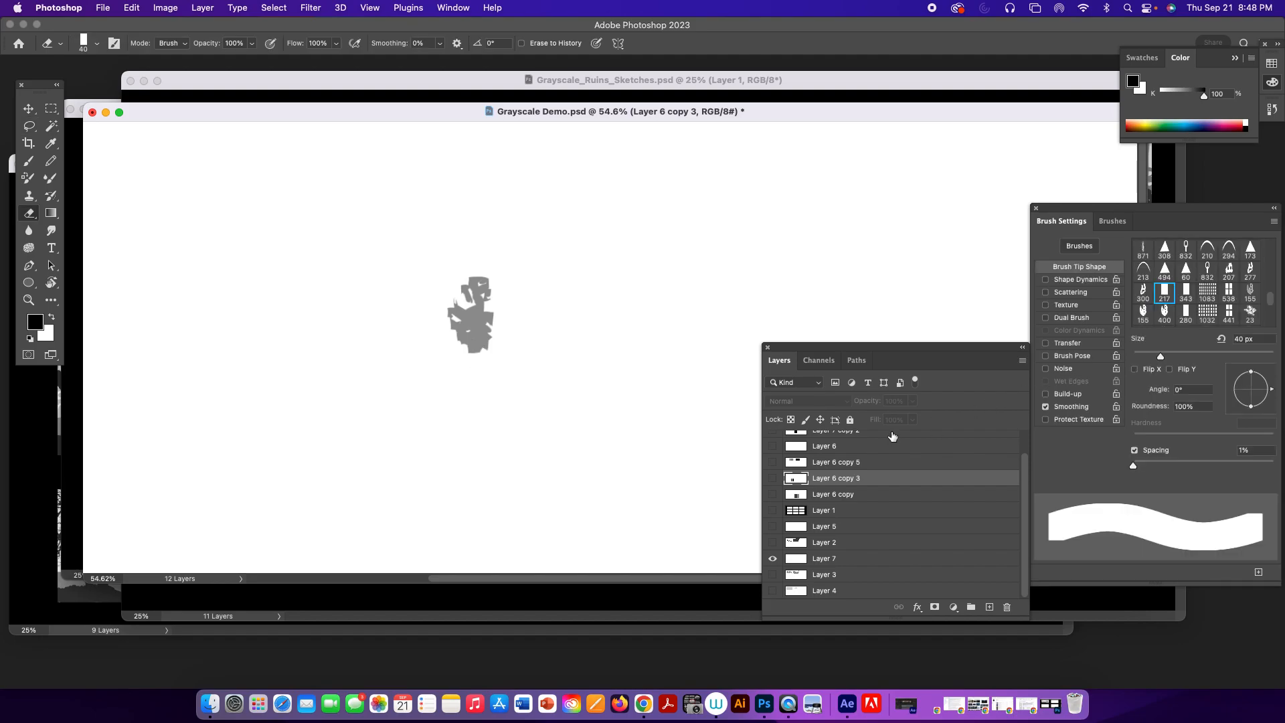
click(825, 561)
click(489, 329)
click(476, 322)
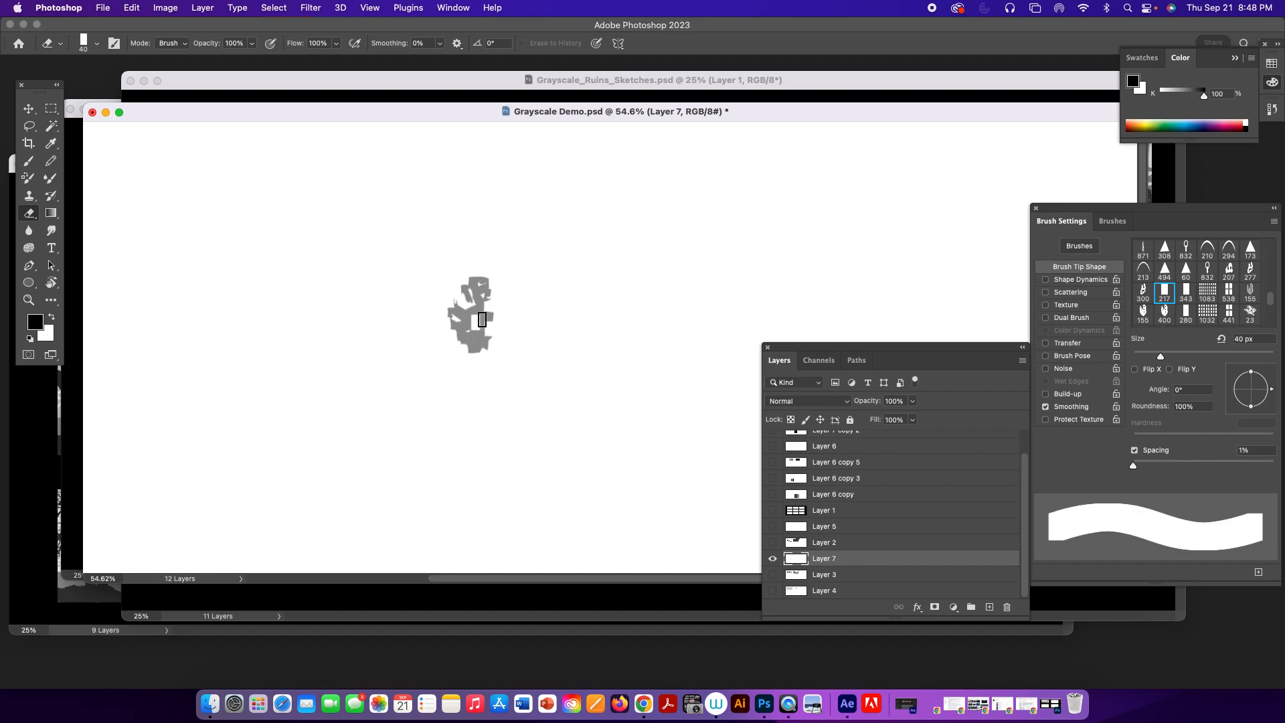
key(super+z)
click(468, 333)
Load the gray ruin fragment as a selection and define it as a brush preset with the default name.
click(52, 111)
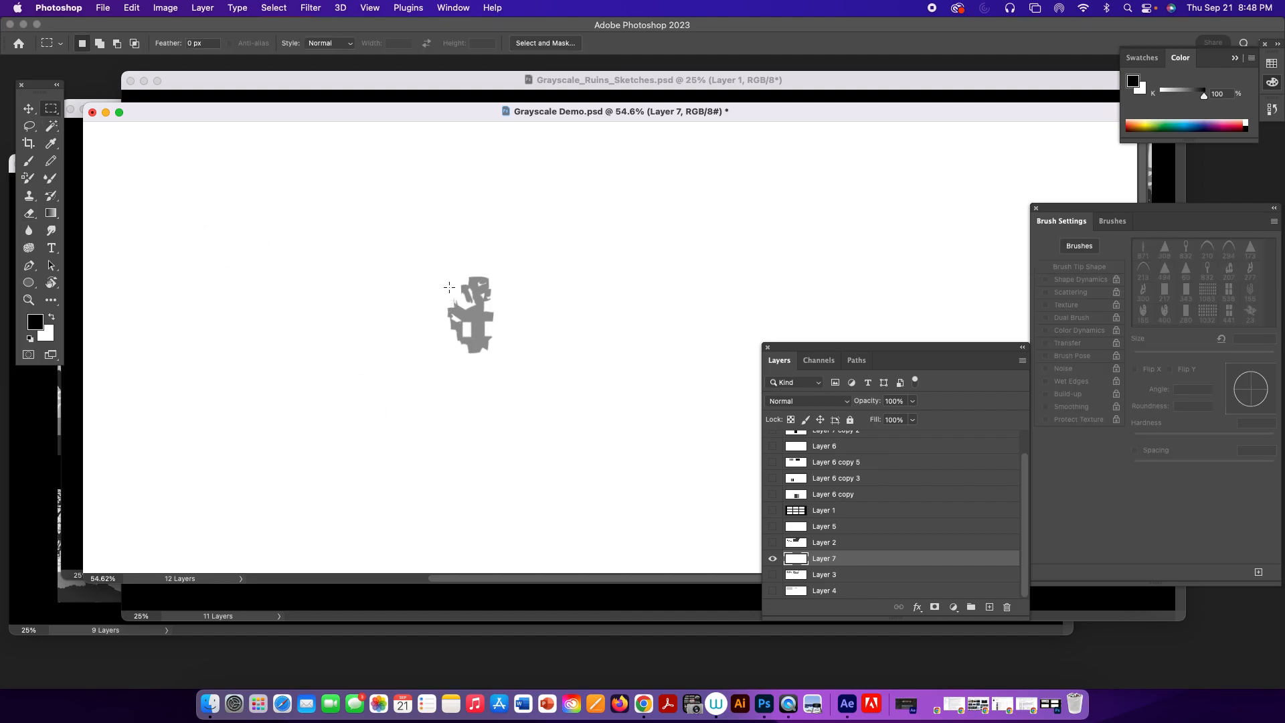
drag(435, 263, 503, 366)
super+click(797, 559)
click(131, 8)
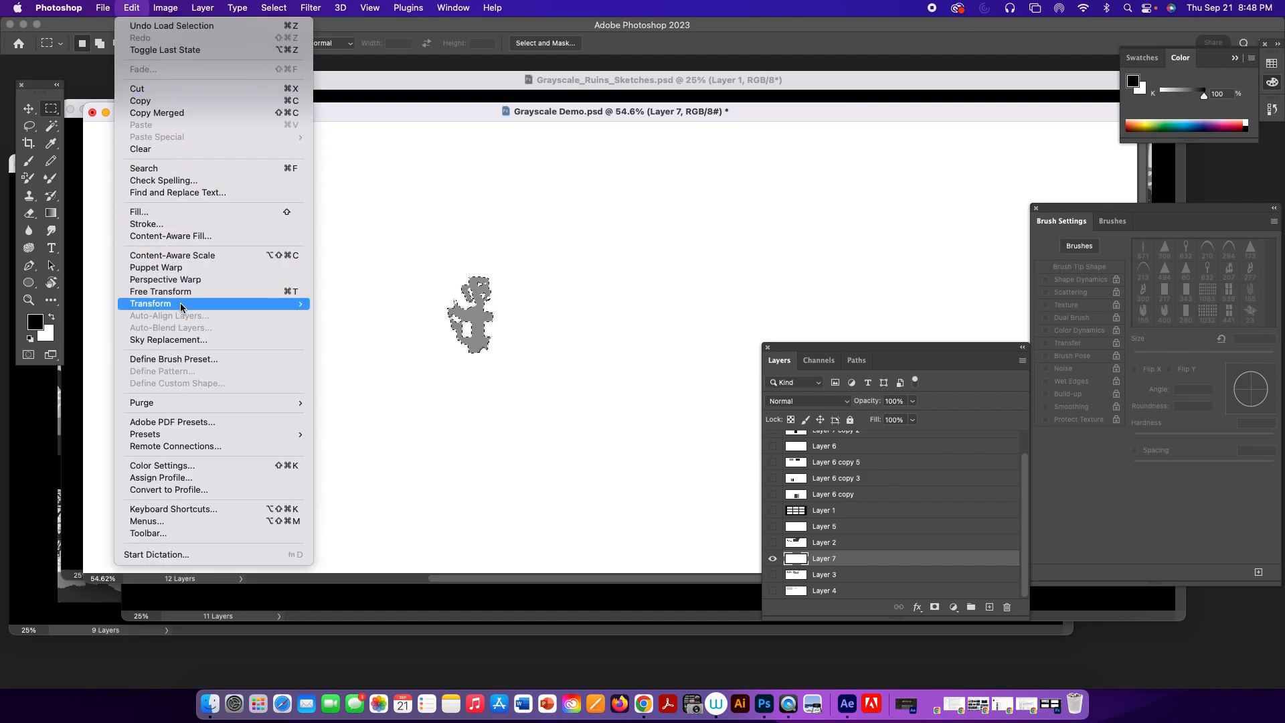
click(196, 360)
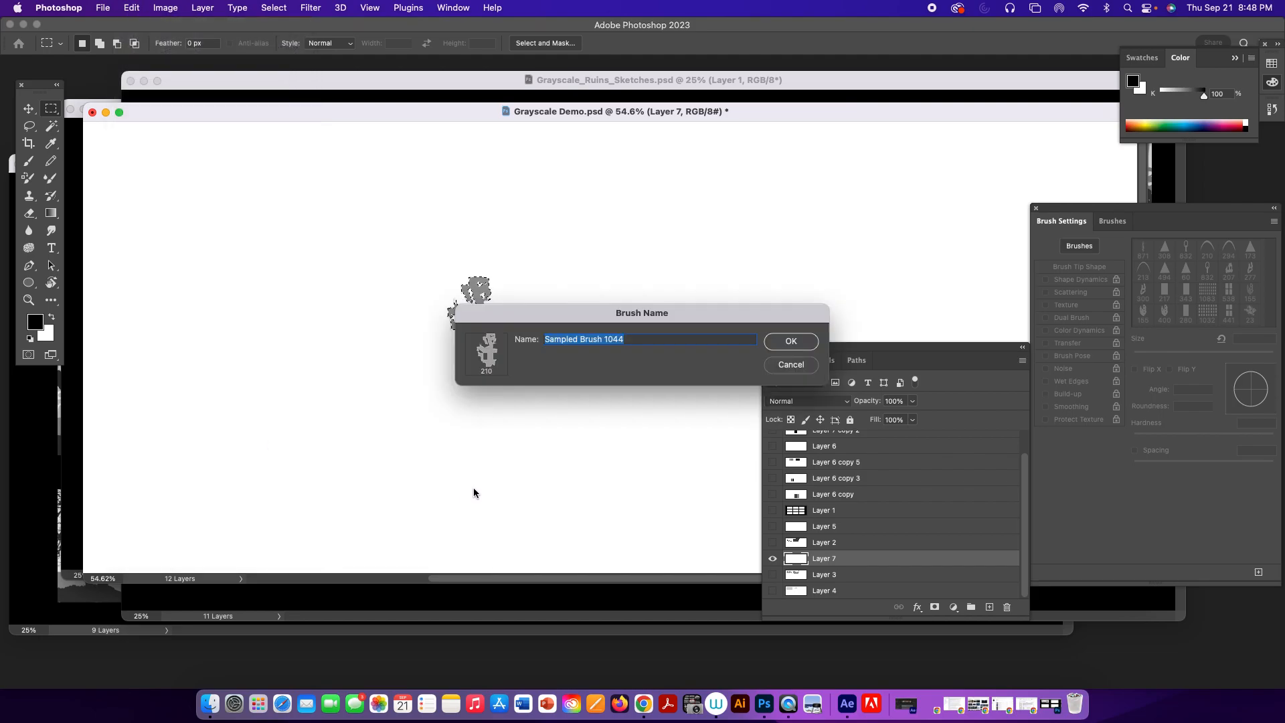
click(790, 342)
Paint test strokes and single stamps with the new 210 px ruin brush around the fragment.
key(b)
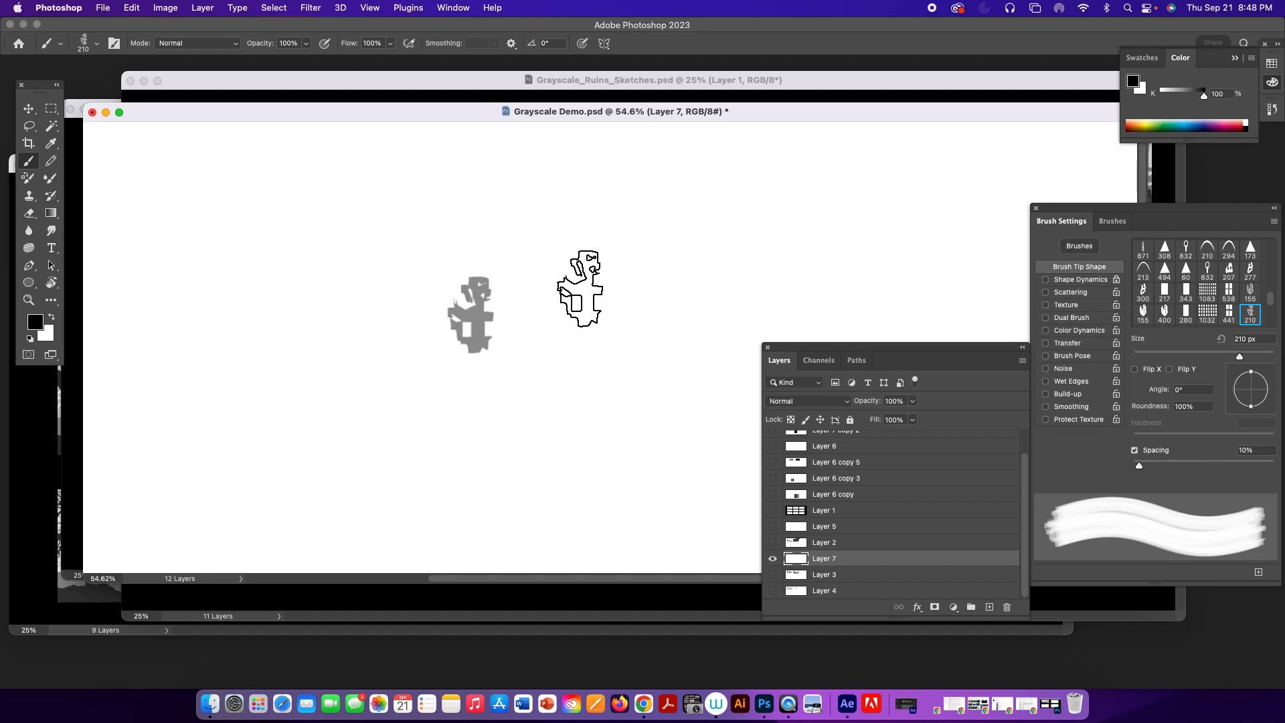
mouse_move(581, 288)
mouse_down()
mouse_move(668, 278)
mouse_move(673, 309)
mouse_up()
key(super+z)
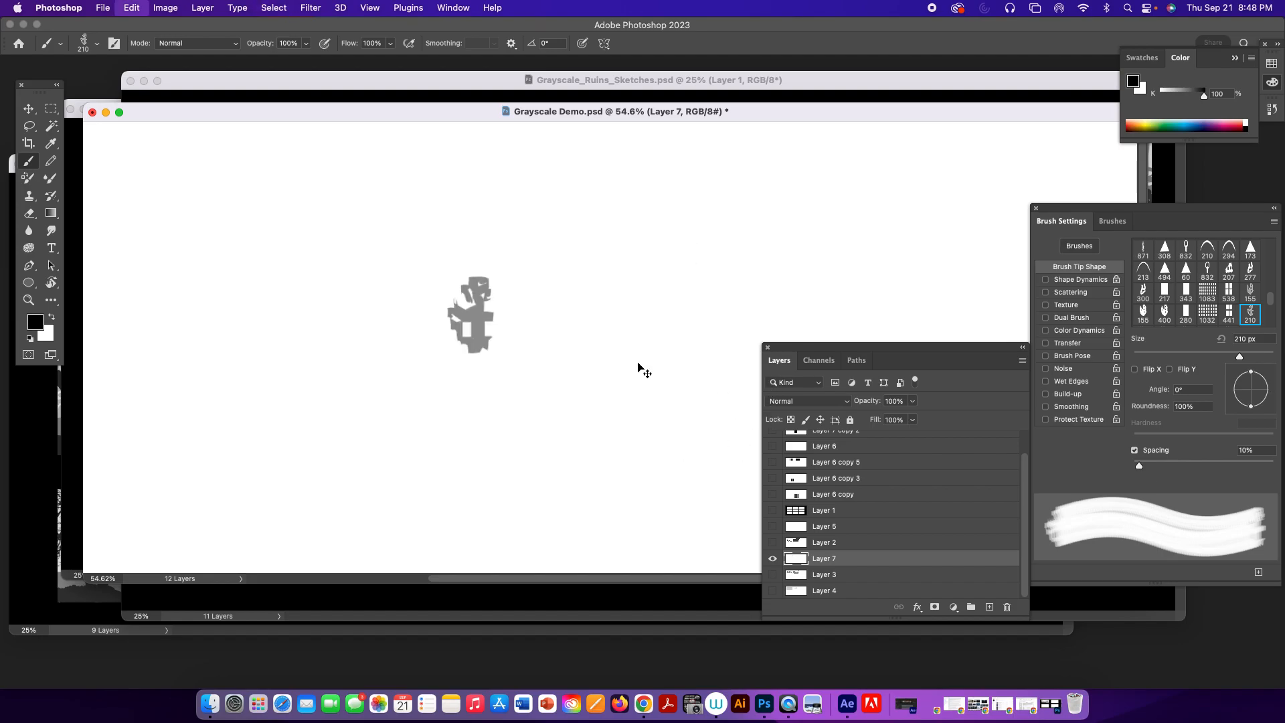
mouse_move(592, 383)
mouse_down()
mouse_move(606, 348)
mouse_move(730, 313)
mouse_up()
click(676, 367)
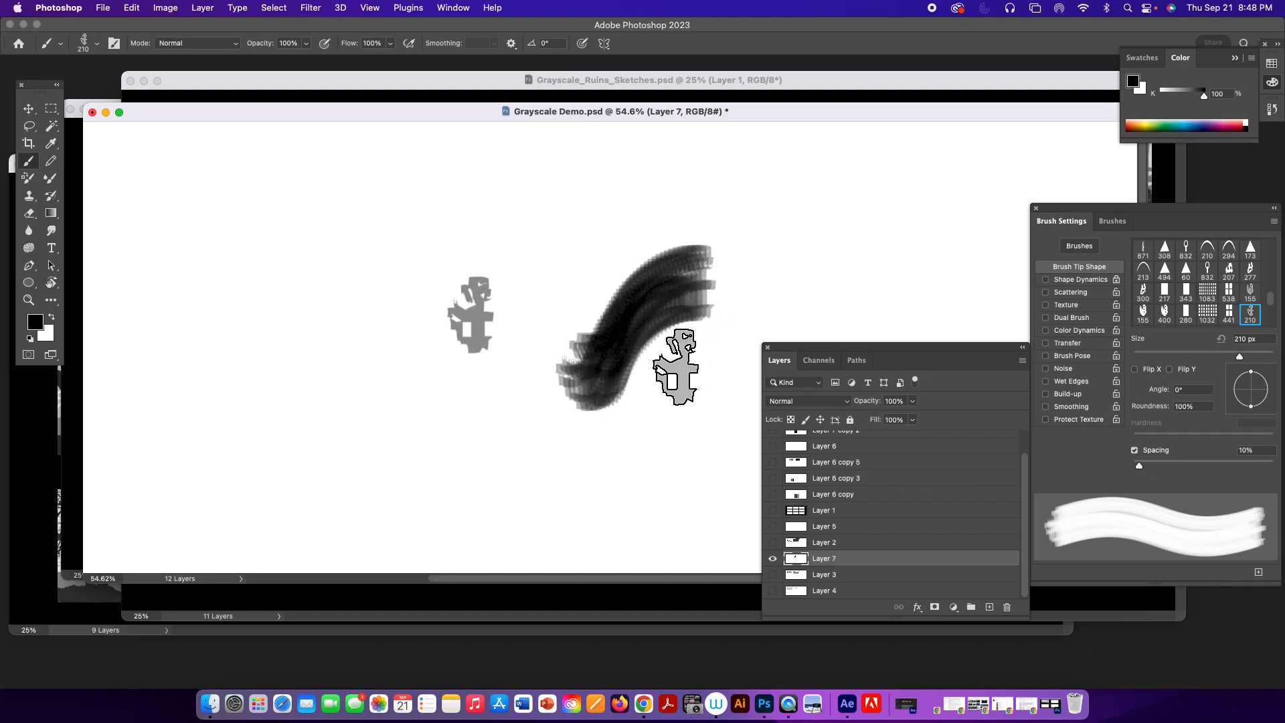
click(645, 448)
mouse_move(618, 461)
mouse_down()
mouse_move(706, 462)
mouse_move(781, 223)
mouse_move(646, 315)
mouse_move(582, 397)
mouse_up()
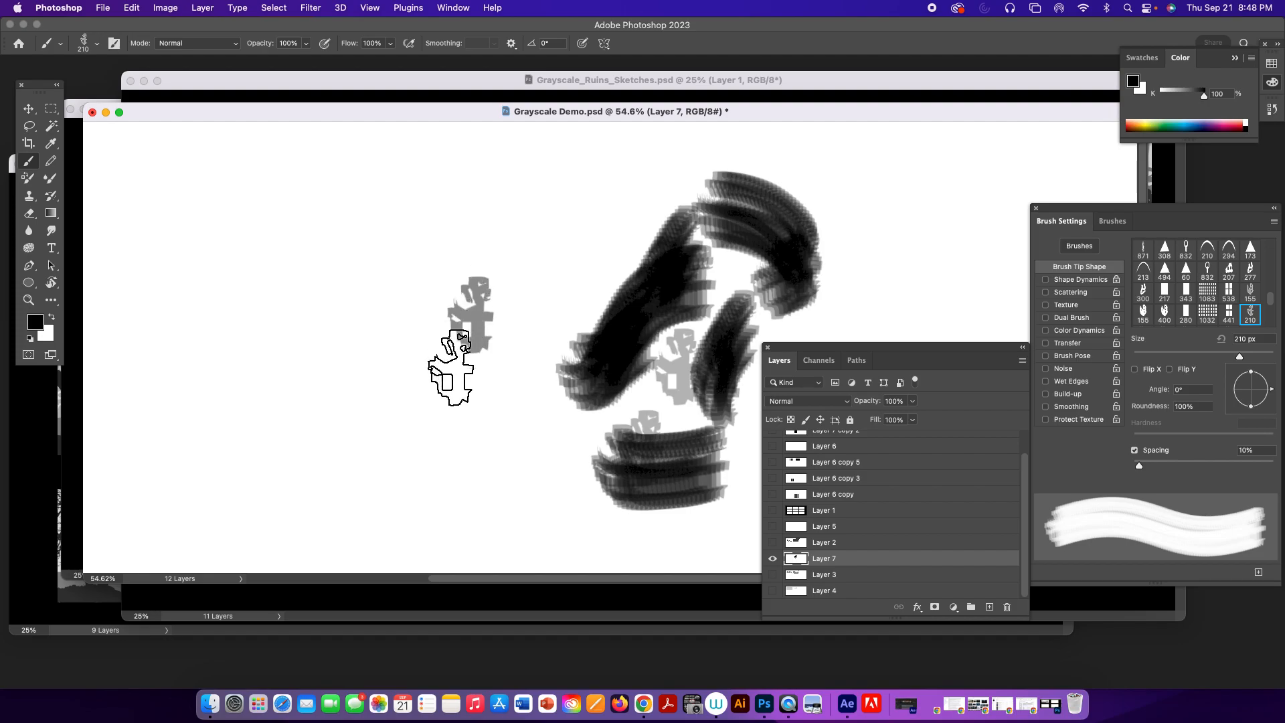
drag(517, 428, 602, 430)
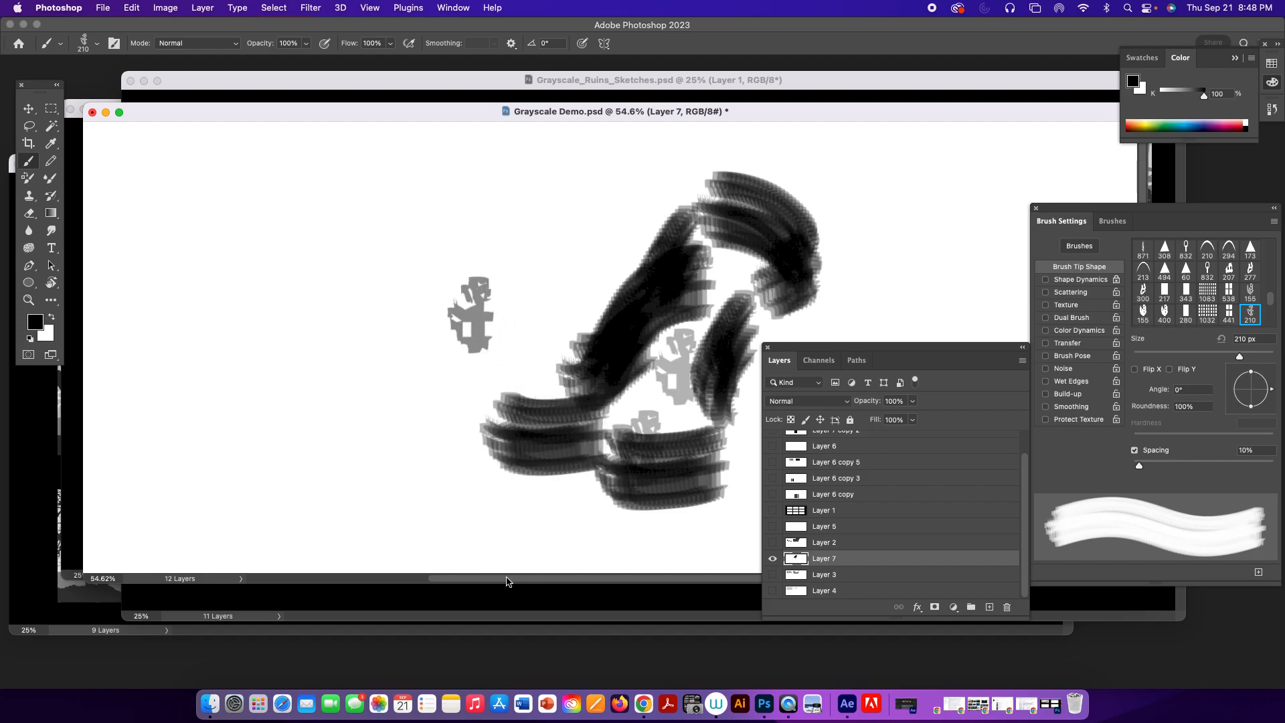
Undo all the test strokes and stamps made with the ruin brush.
key(super+z)
key(super+z)
key(super+z)
key(super+z)
key(super+z)
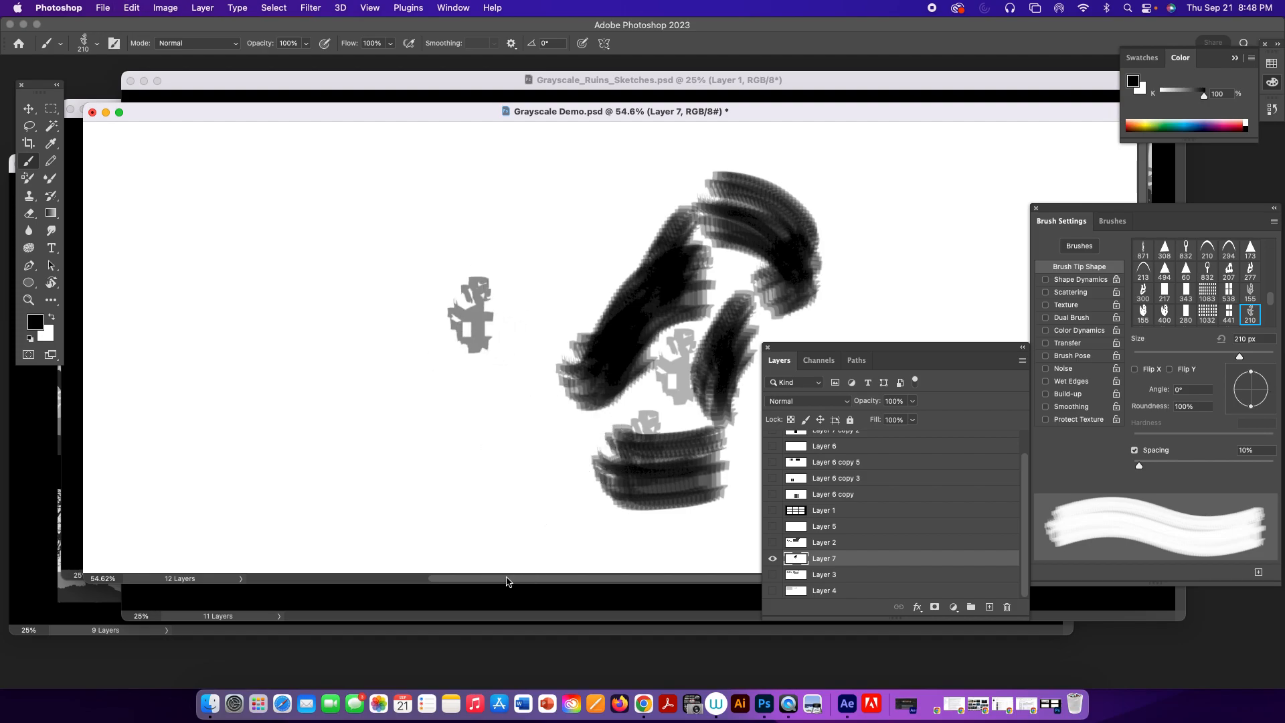
key(super+z)
key(super+z)
key(super+z)
key(super+z)
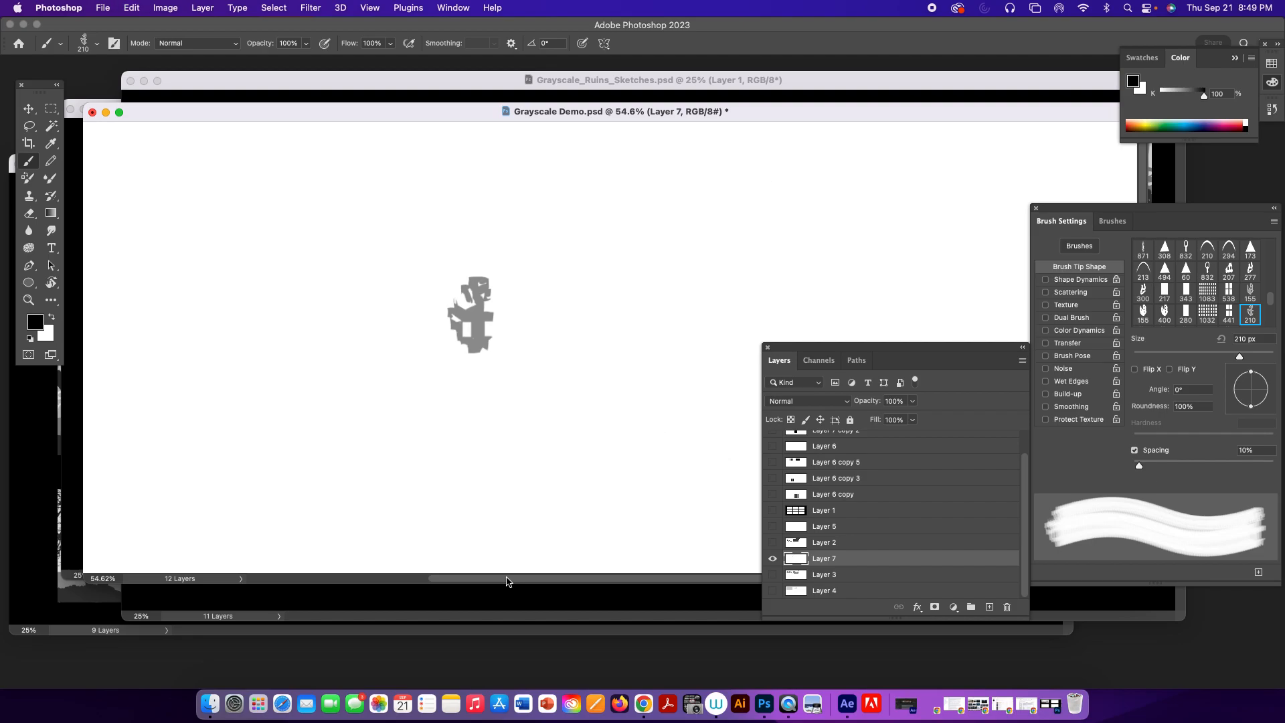
Fill the selected ruin fragment with black and define it as another brush preset.
super+click(794, 559)
click(129, 8)
click(276, 362)
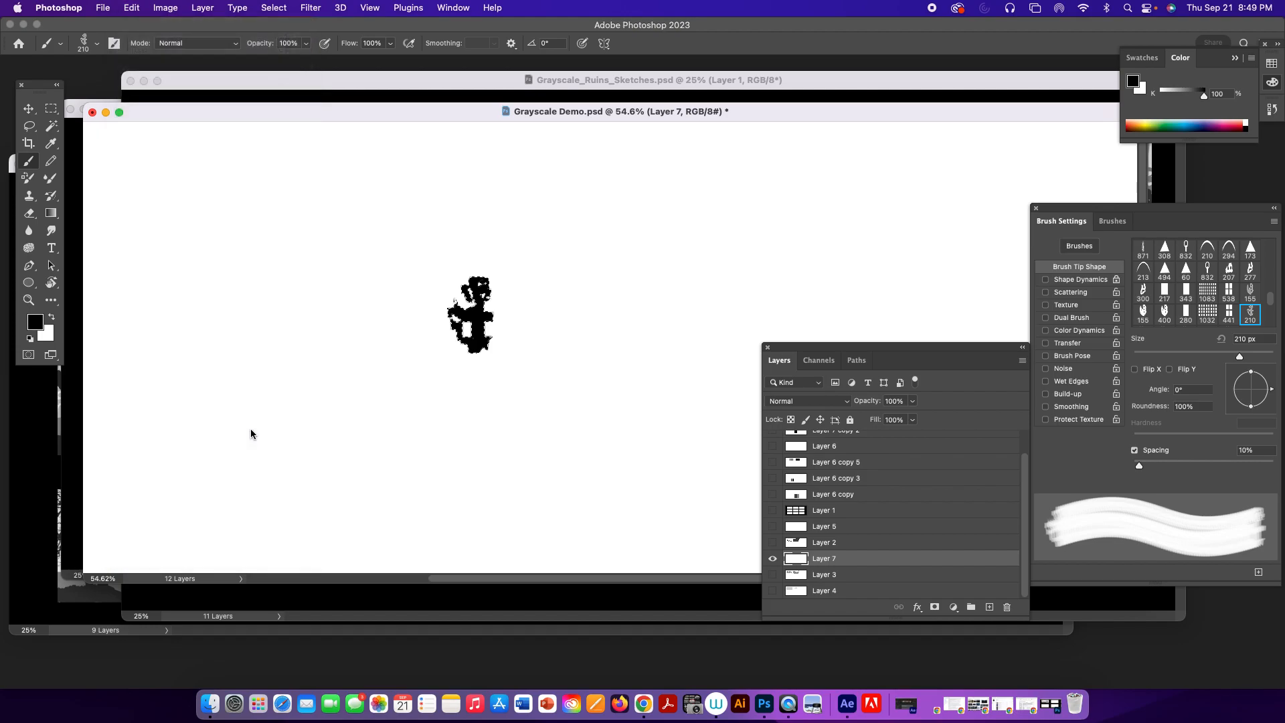
click(791, 342)
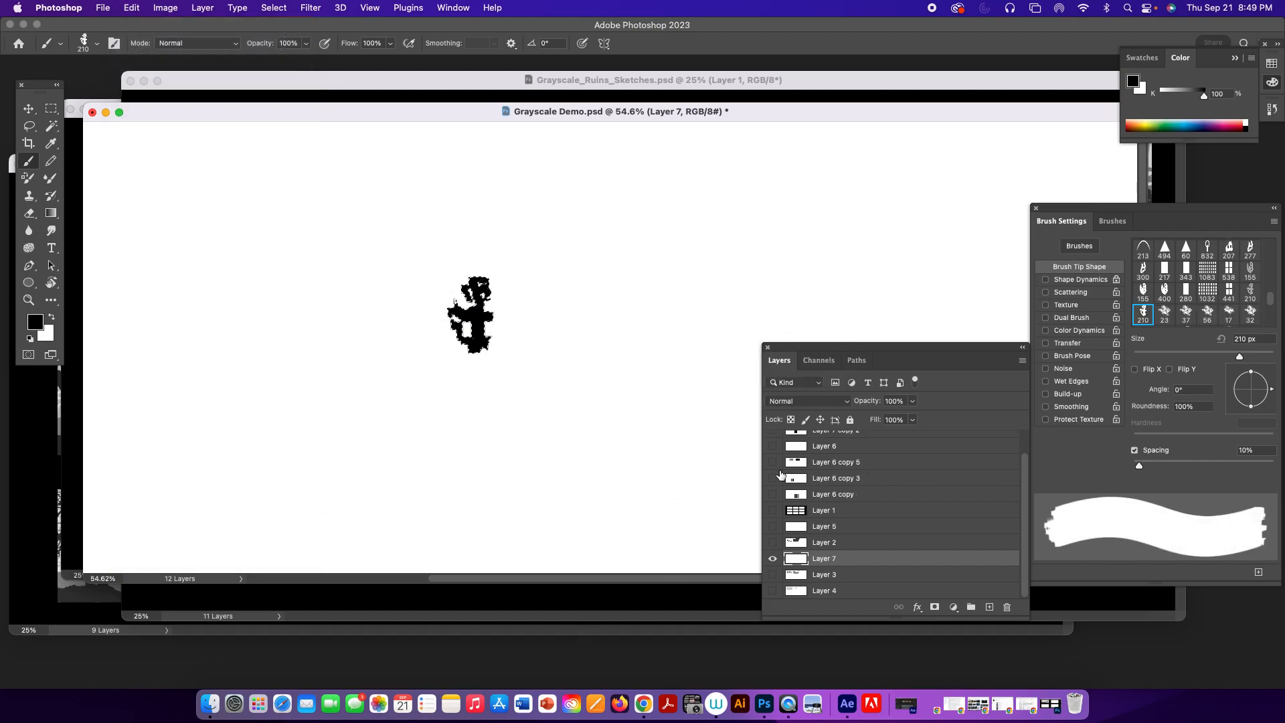
Hide the fragment on Layer 7 and show the nine-frame template and thumbnail layers again.
click(773, 559)
click(773, 544)
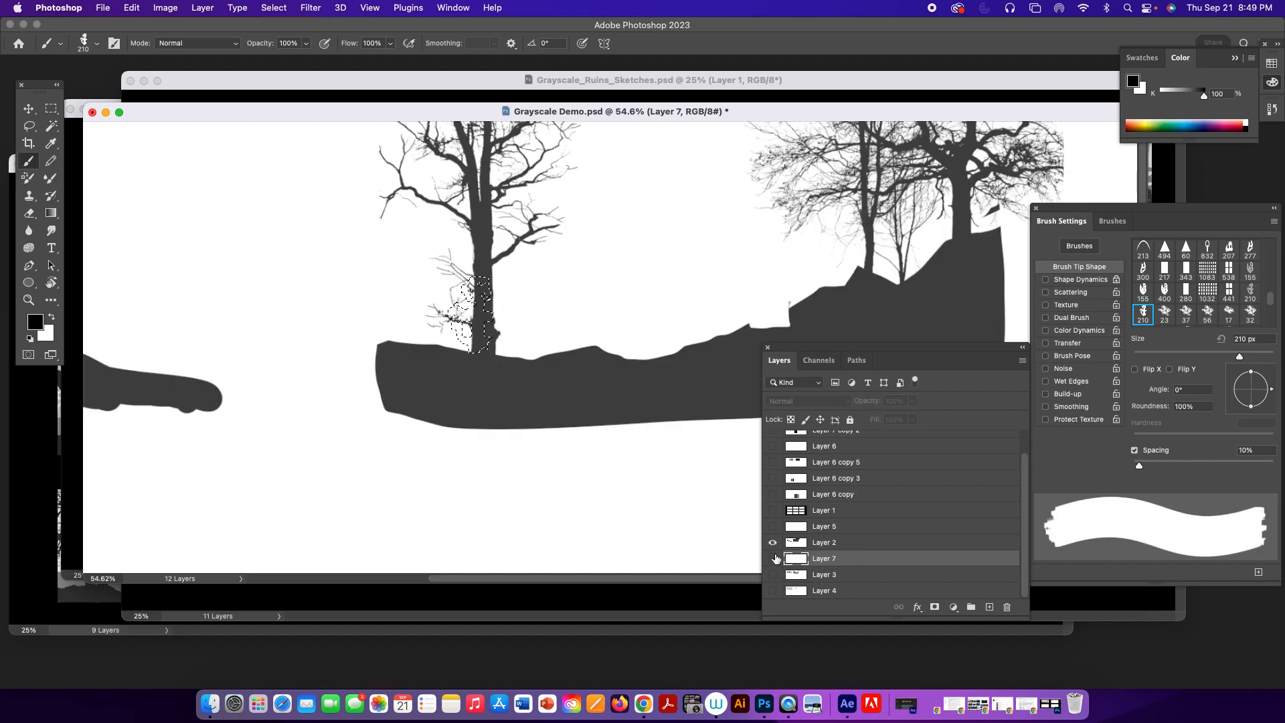
click(773, 575)
click(773, 591)
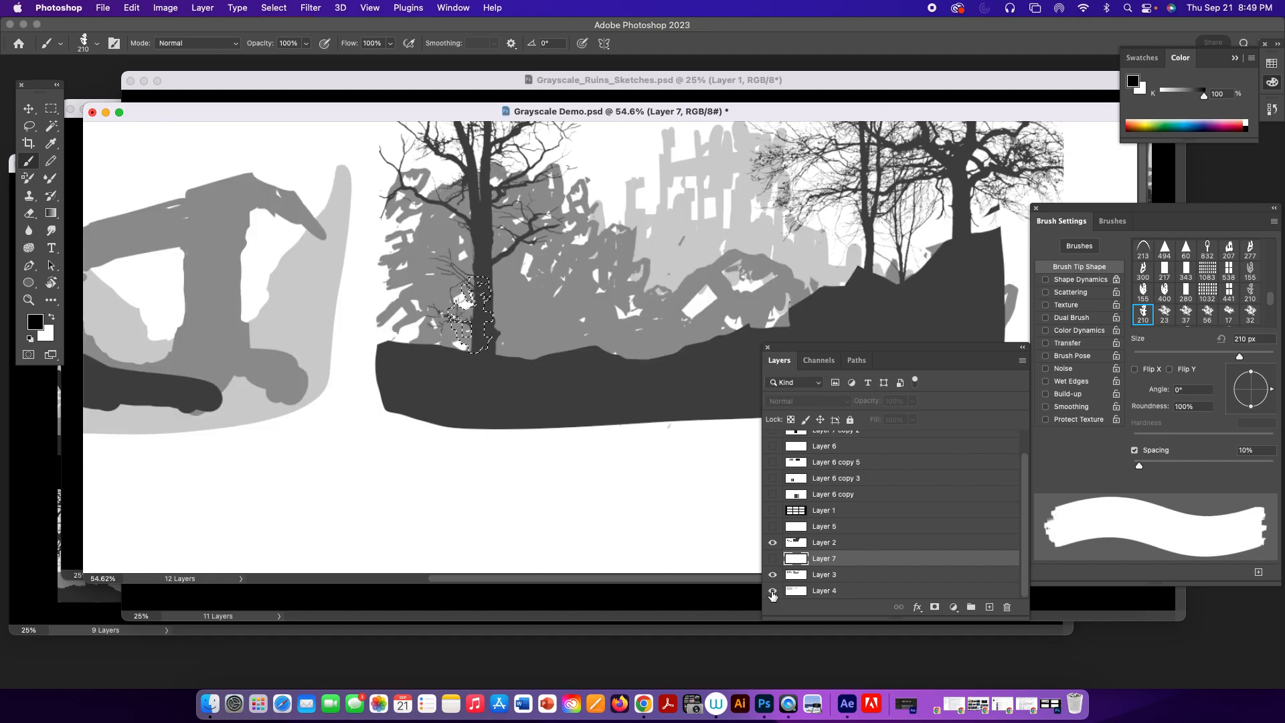
click(773, 526)
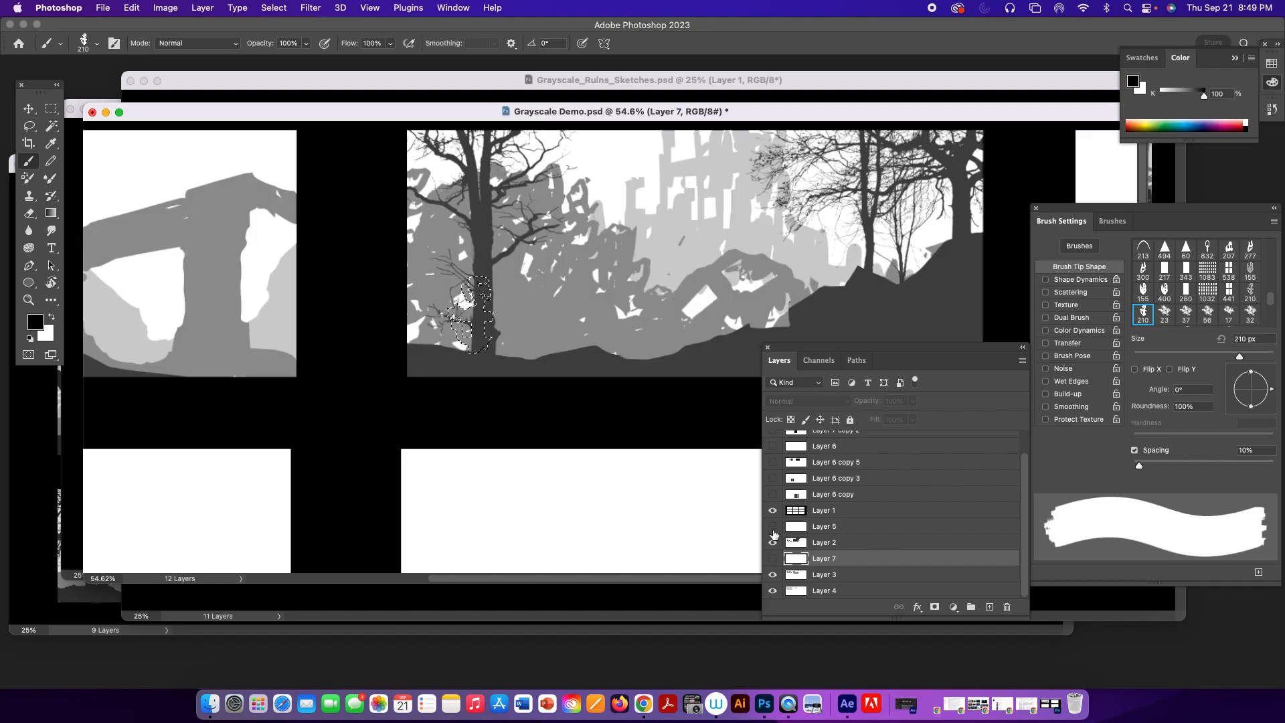
Check the ruin fragment's layer against the thumbnail and delete Layer 7.
click(773, 559)
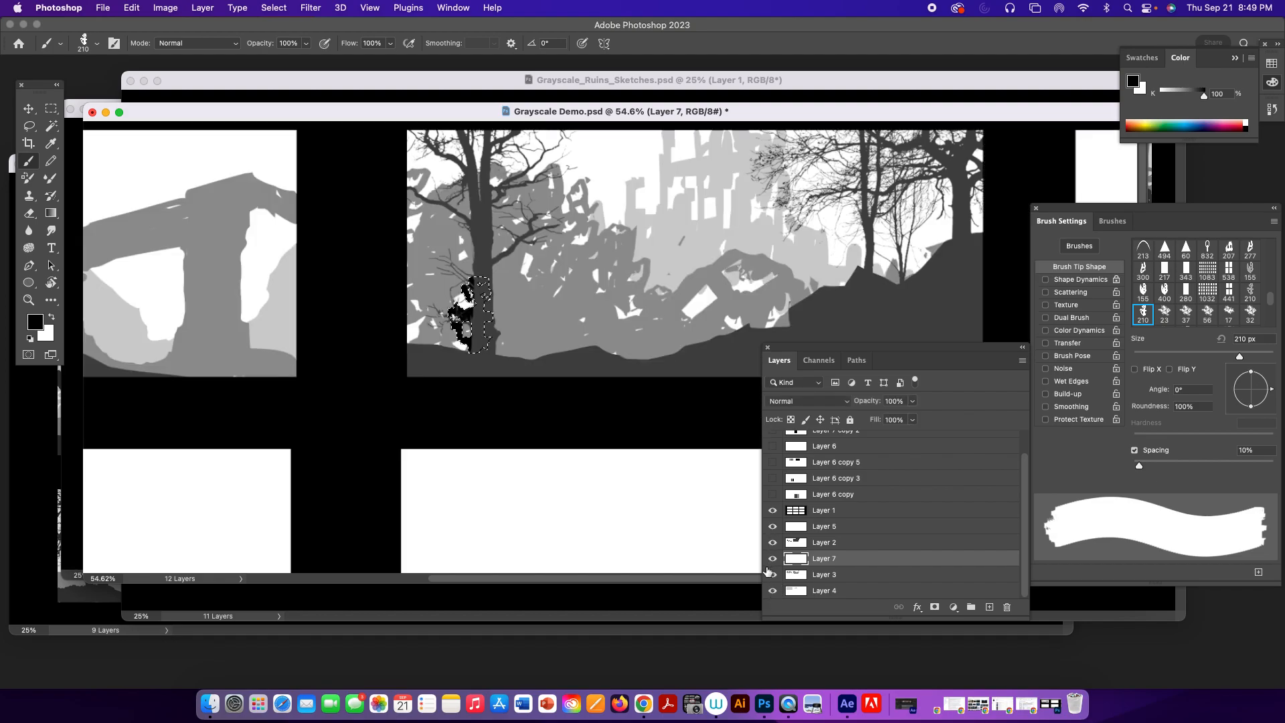
click(773, 560)
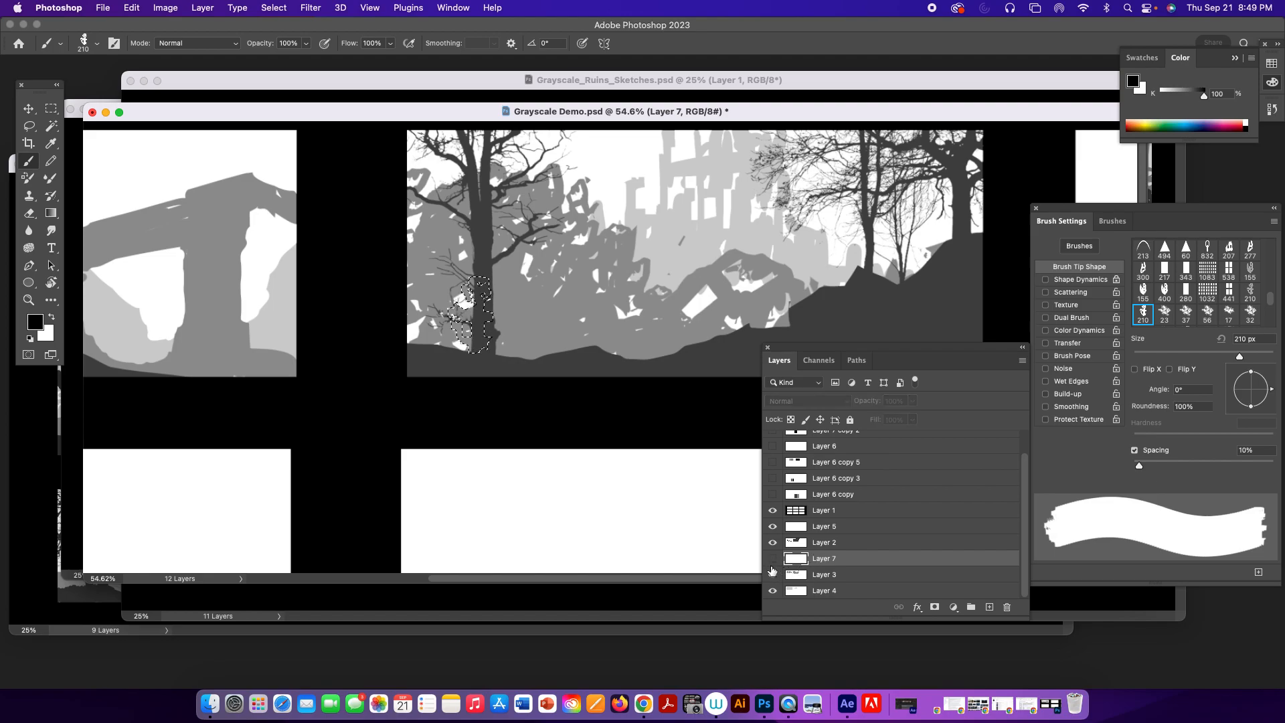
click(1007, 607)
click(667, 247)
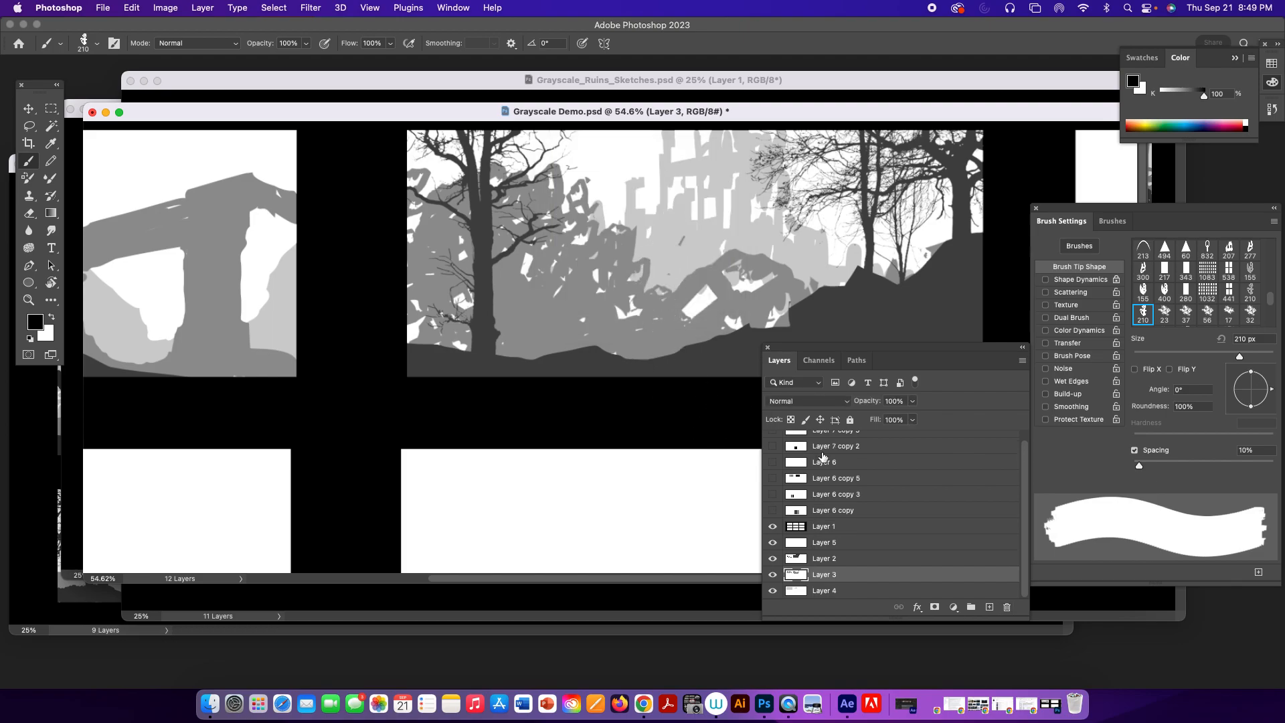
Set the black ruin brush's spacing to 76% and turn on Shape Dynamics, opening its settings.
drag(1140, 466, 1187, 472)
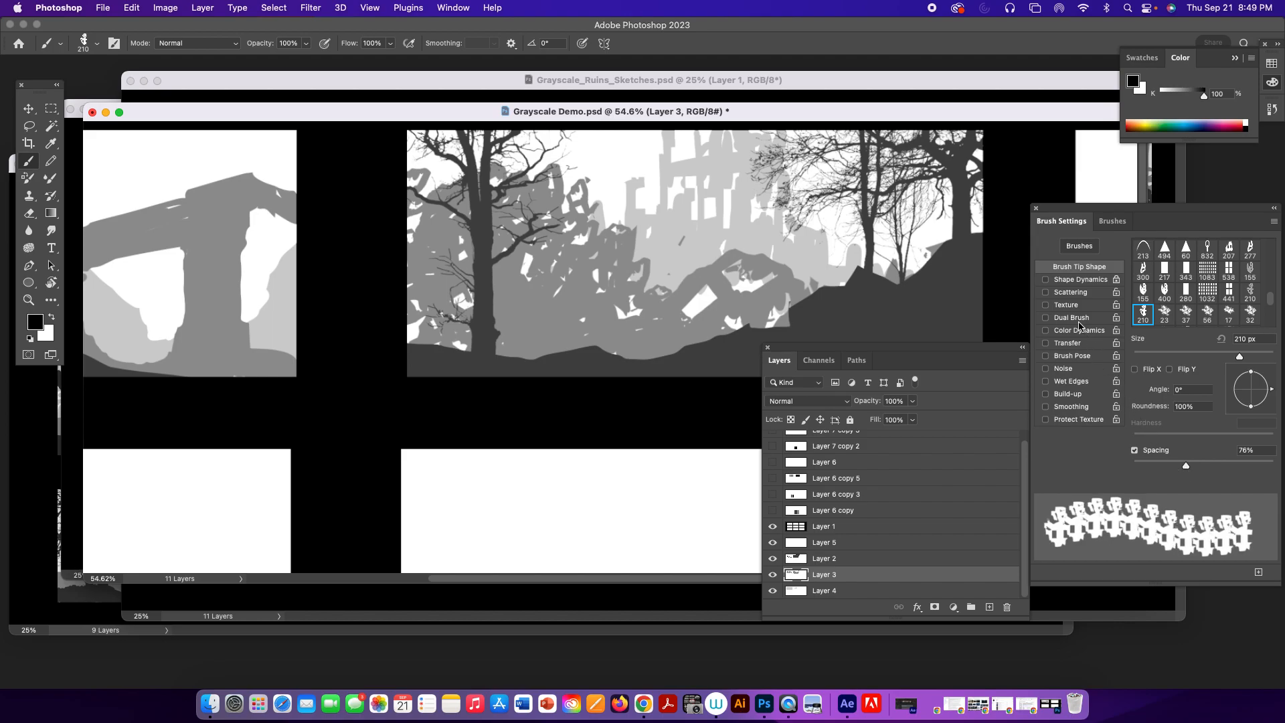
click(1046, 280)
click(1067, 281)
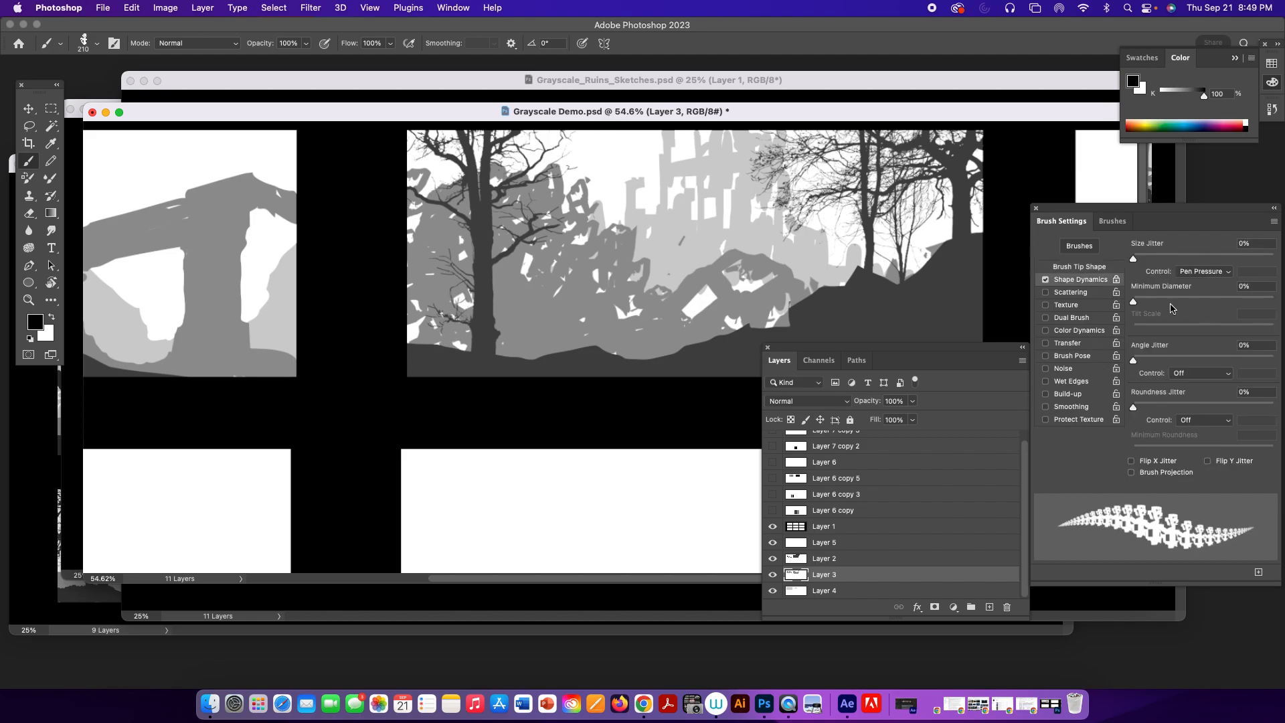
Set the ruin brush's size jitter to 11%, angle jitter to 13% controlled by Pen Pressure, and roundness jitter to 10%.
drag(1134, 260, 1149, 260)
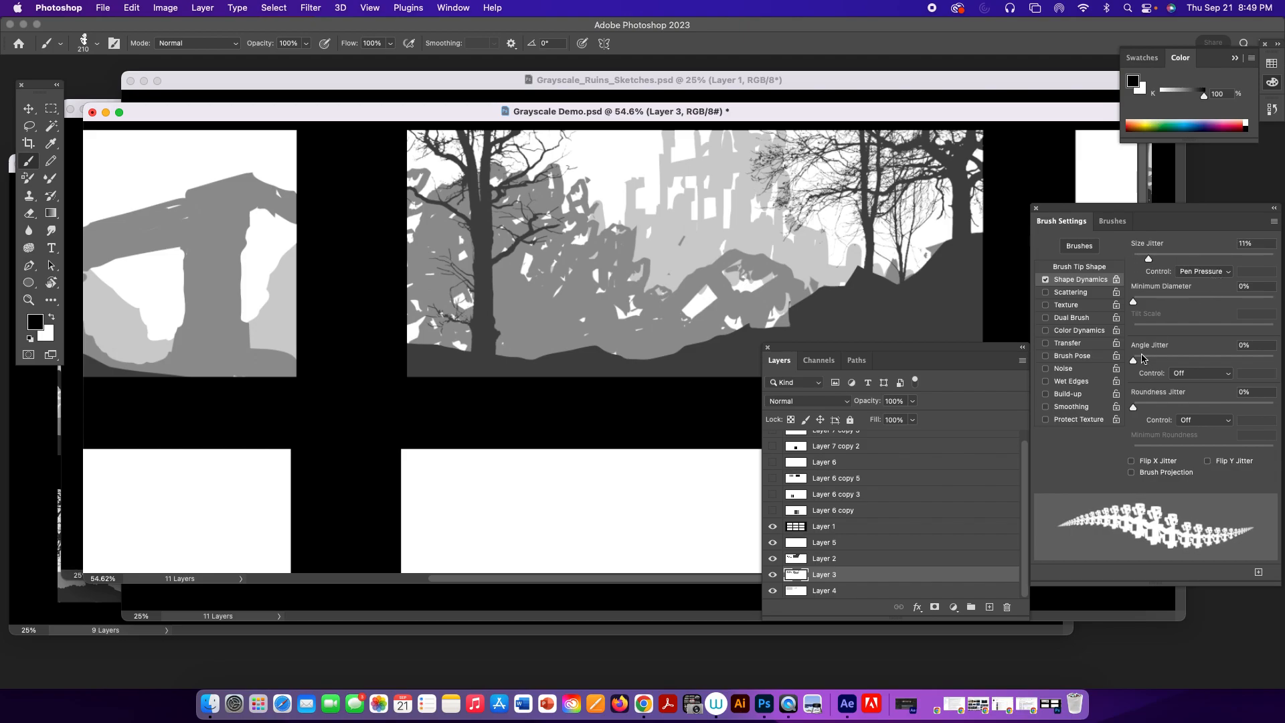
drag(1135, 362, 1155, 362)
click(1212, 377)
click(1199, 402)
drag(1154, 362, 1152, 362)
drag(1134, 407, 1149, 409)
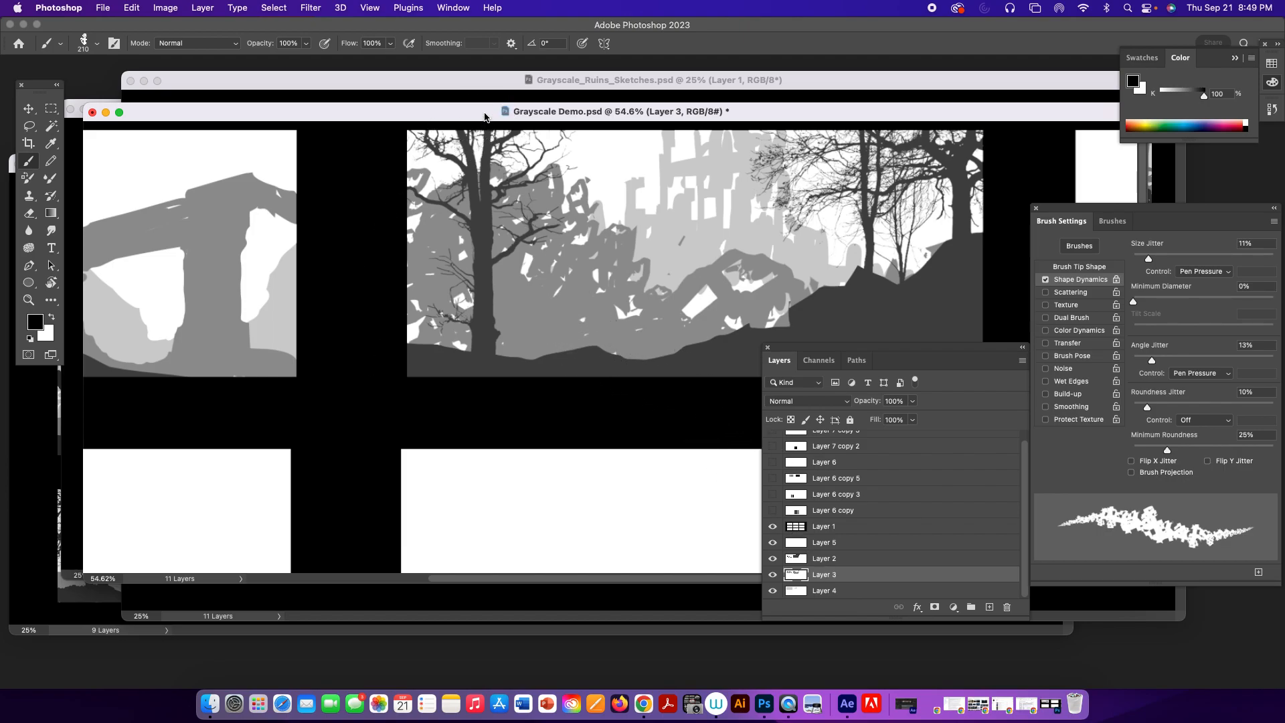
Paint a jagged band of ruins across the lower half of the fourth frame on Layer 3 in sampled 50% gray.
drag(344, 428, 796, 228)
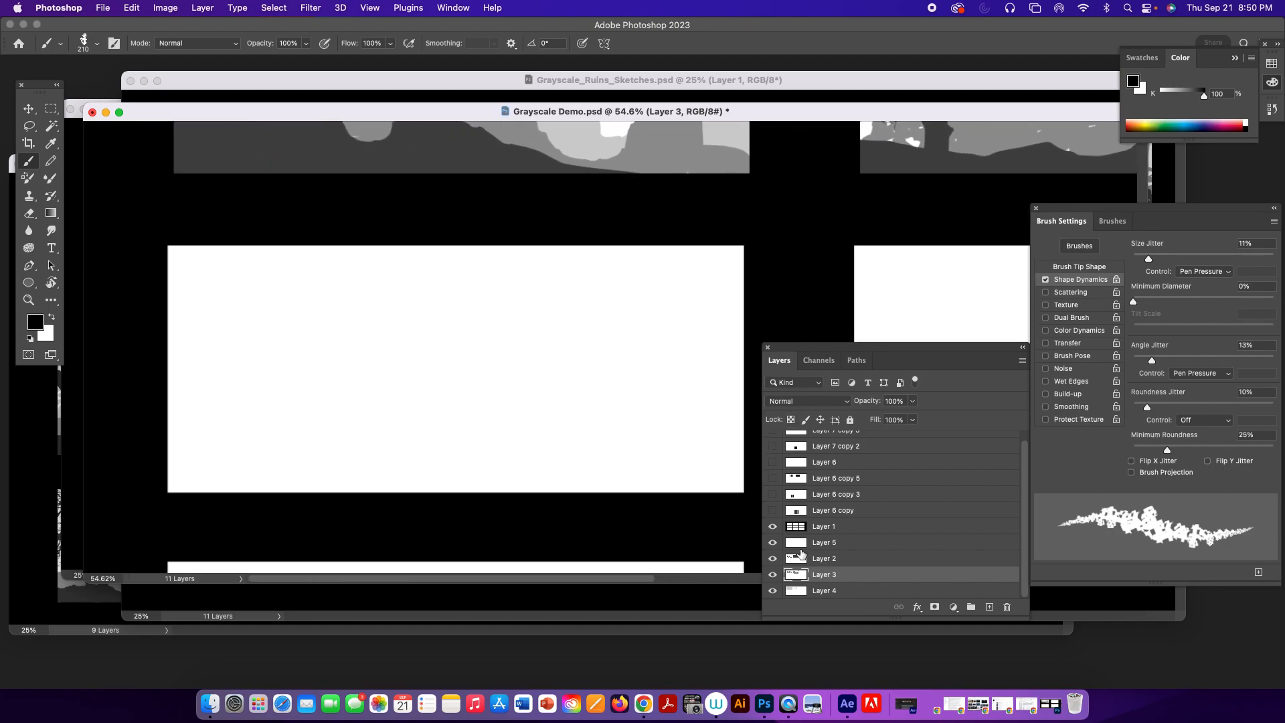
alt+click(644, 143)
mouse_move(252, 428)
mouse_down()
mouse_move(325, 467)
mouse_move(380, 419)
mouse_move(418, 407)
mouse_move(407, 441)
mouse_move(392, 437)
mouse_move(350, 474)
mouse_move(274, 468)
mouse_move(249, 386)
mouse_move(245, 479)
mouse_move(224, 423)
mouse_move(181, 441)
mouse_move(174, 464)
mouse_move(238, 490)
mouse_move(340, 498)
mouse_move(443, 468)
mouse_move(346, 464)
mouse_move(402, 441)
mouse_move(452, 394)
mouse_move(479, 444)
mouse_move(478, 414)
mouse_move(501, 397)
mouse_move(496, 447)
mouse_move(446, 476)
mouse_move(499, 451)
mouse_move(539, 461)
mouse_move(531, 473)
mouse_move(439, 487)
mouse_move(475, 437)
mouse_move(467, 392)
mouse_move(525, 426)
mouse_move(587, 437)
mouse_move(574, 400)
mouse_move(634, 439)
mouse_move(578, 467)
mouse_move(449, 488)
mouse_move(625, 481)
mouse_move(714, 461)
mouse_move(731, 442)
mouse_move(742, 476)
mouse_move(689, 492)
mouse_move(644, 476)
mouse_move(717, 473)
mouse_up()
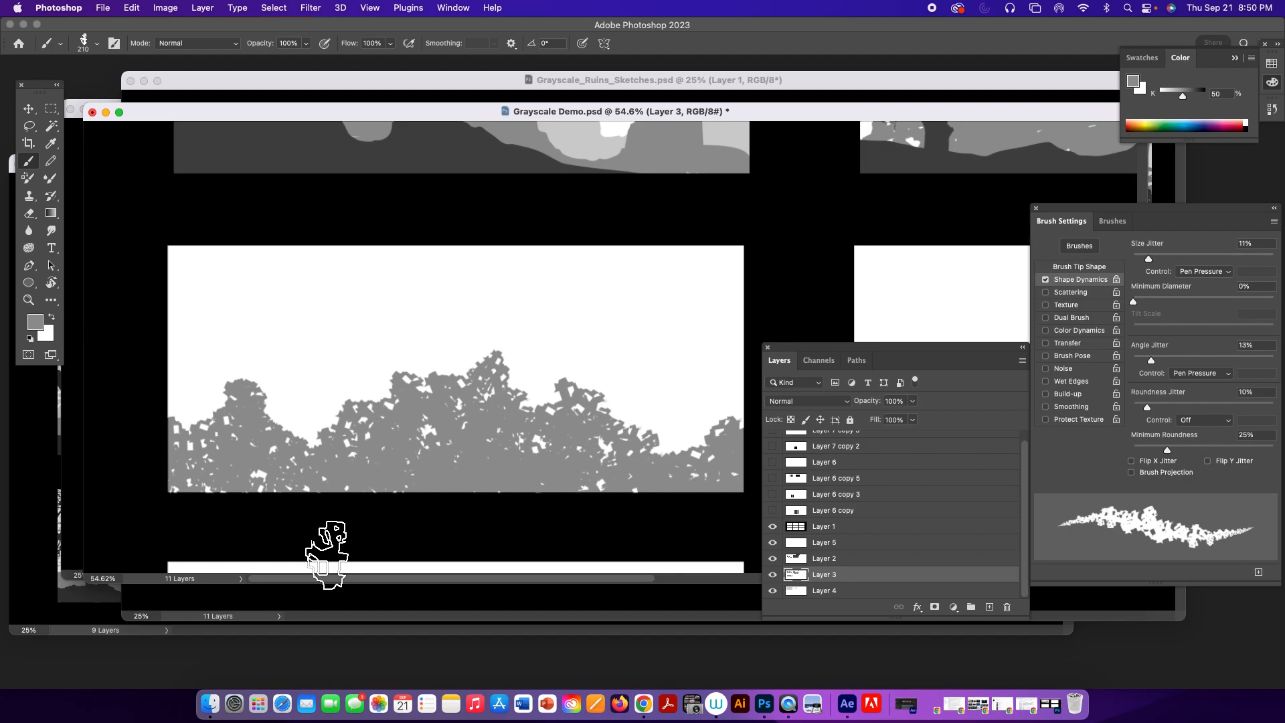
Save the adjusted ruin brush with its tool settings as the new preset Sampled Brush 1045 1046.
drag(1142, 211, 1048, 213)
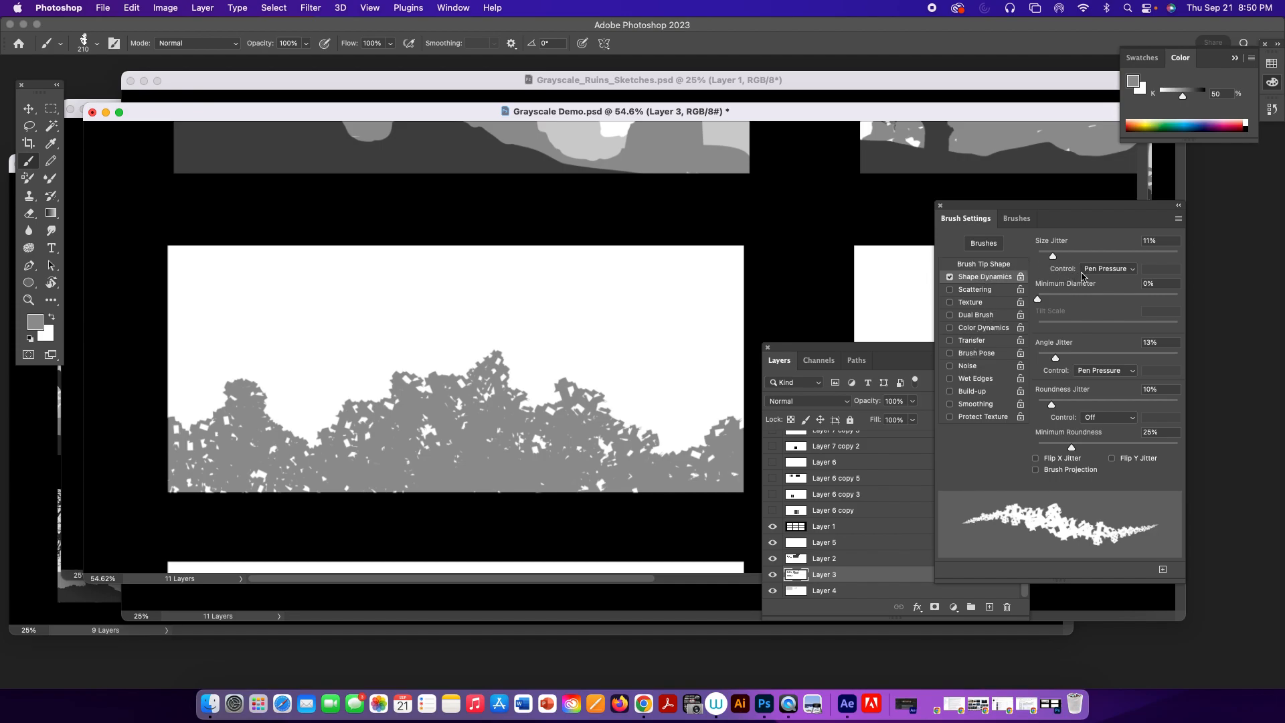
click(1179, 219)
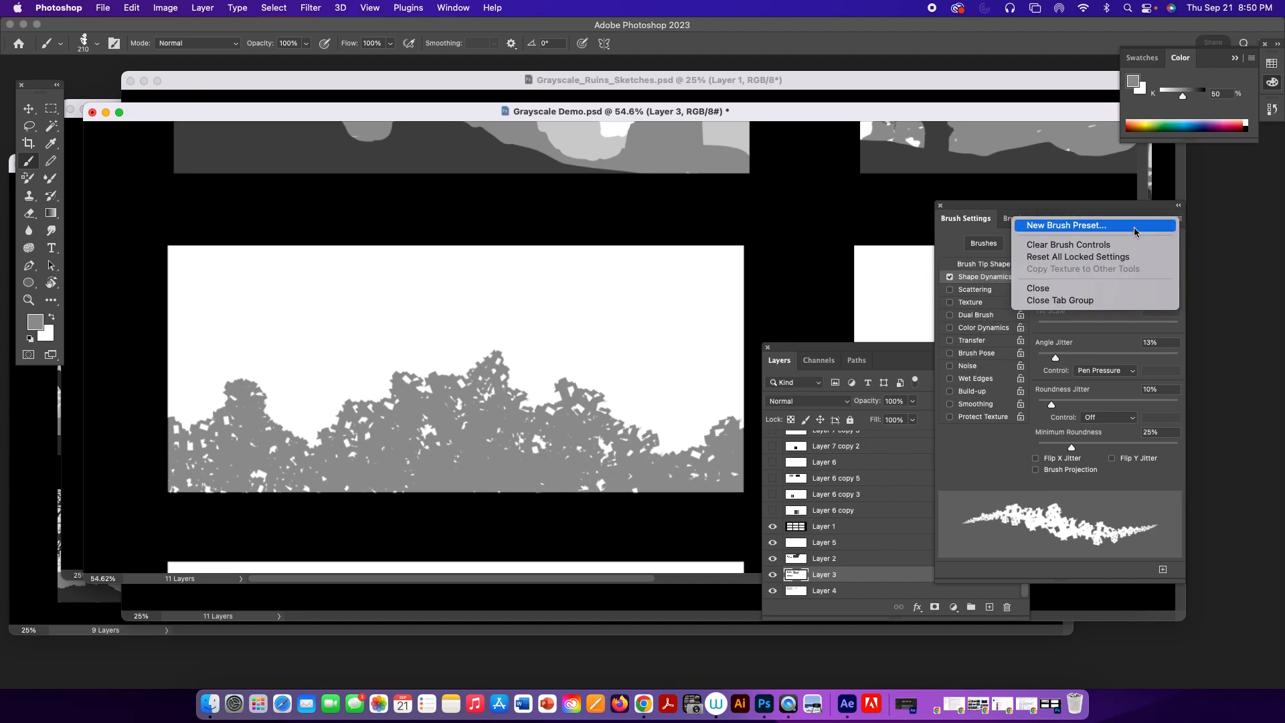
click(1095, 226)
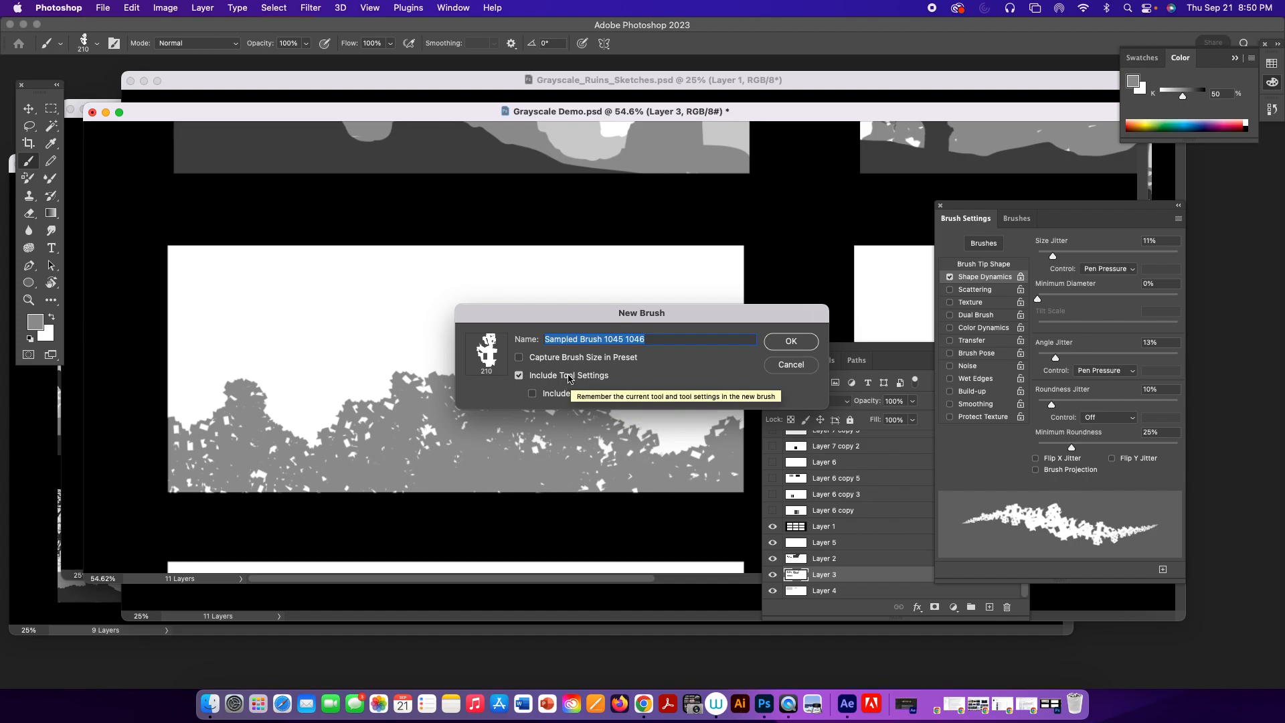
click(779, 344)
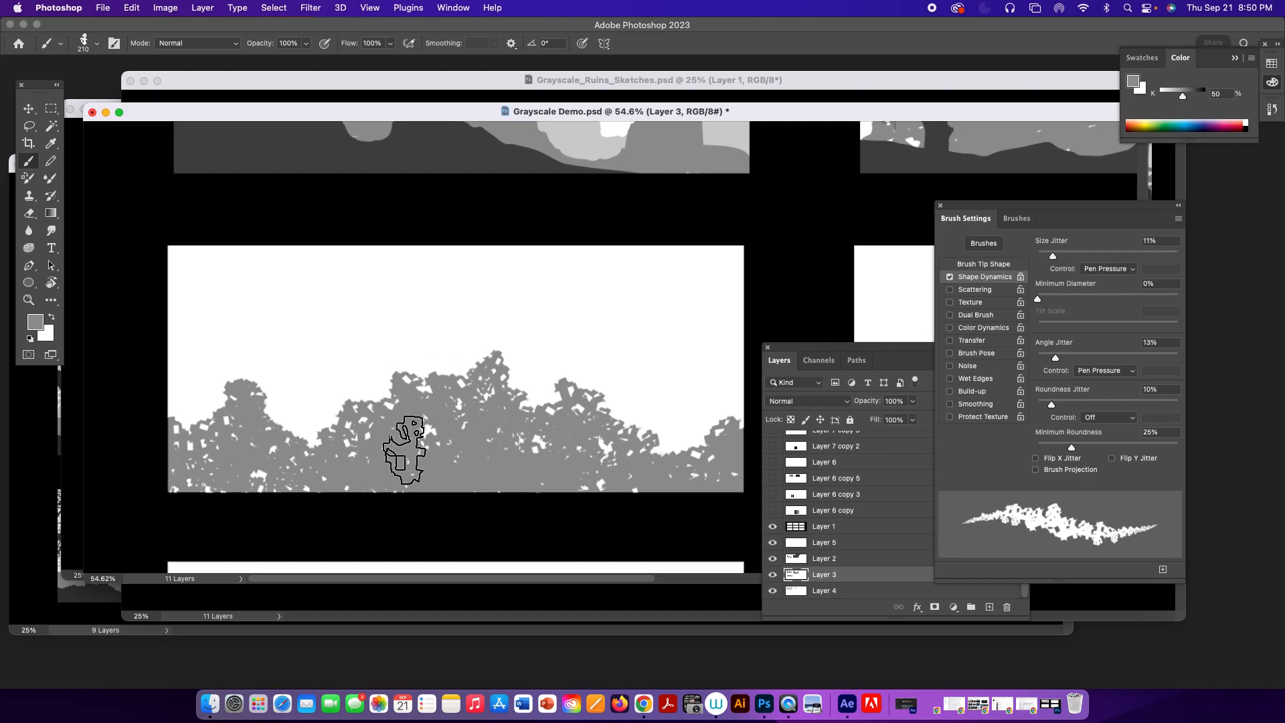
Add more mid-gray ruin fragments to the left part of the skyline in the fourth frame.
click(308, 427)
click(190, 423)
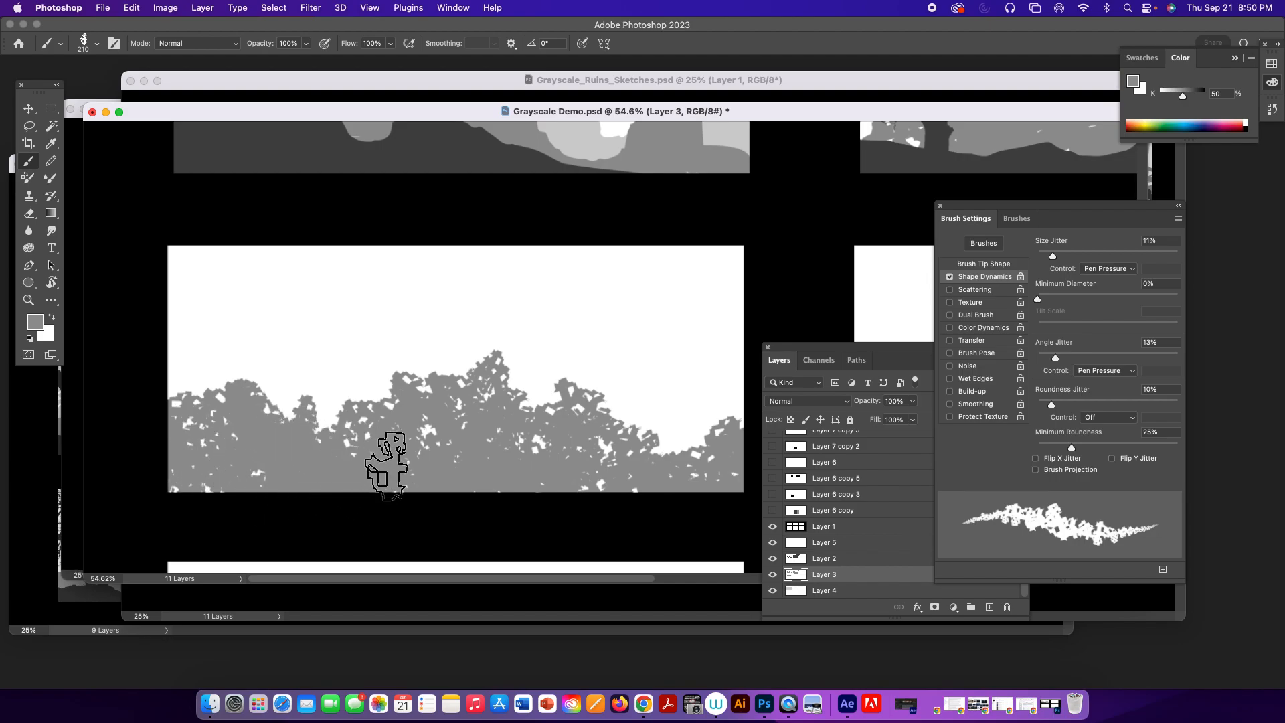
key(super+minus)
key(super+minus)
key(super+minus)
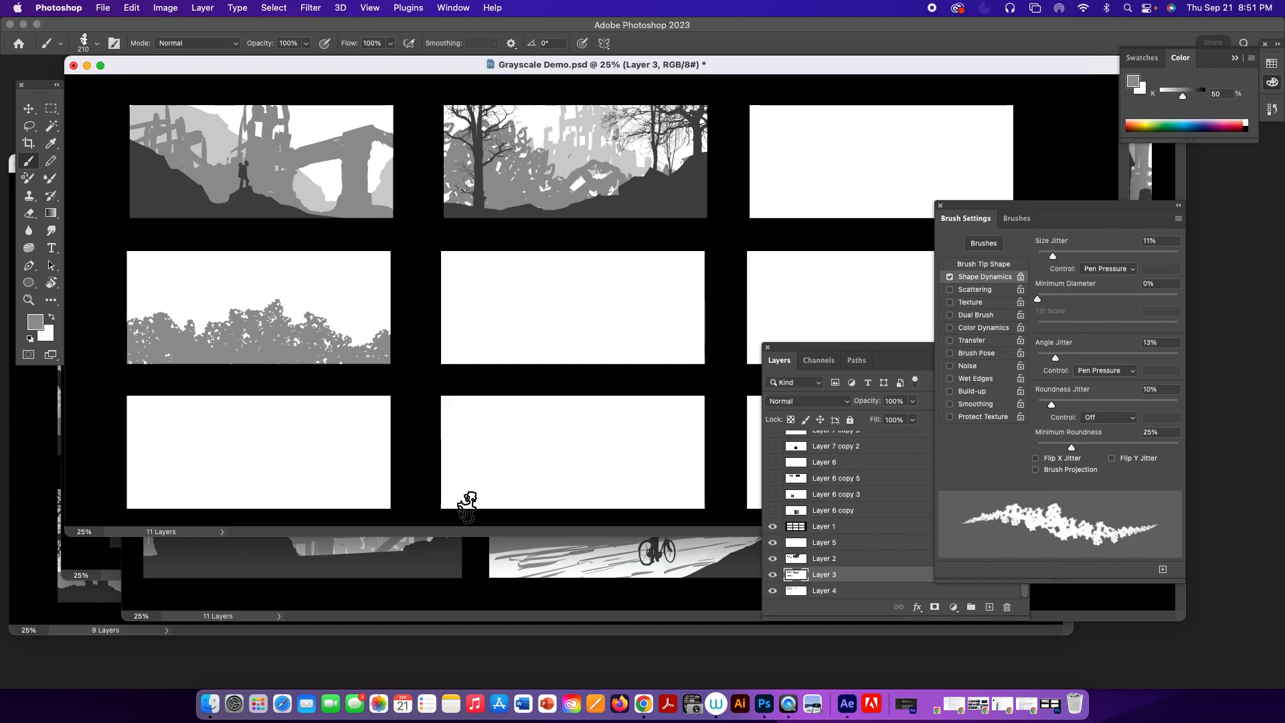
On Layer 2, lasso an uneven ground strip along the fourth frame's lower edge and fill it with the first thumbnail's 80% gray.
click(773, 561)
click(773, 560)
click(830, 560)
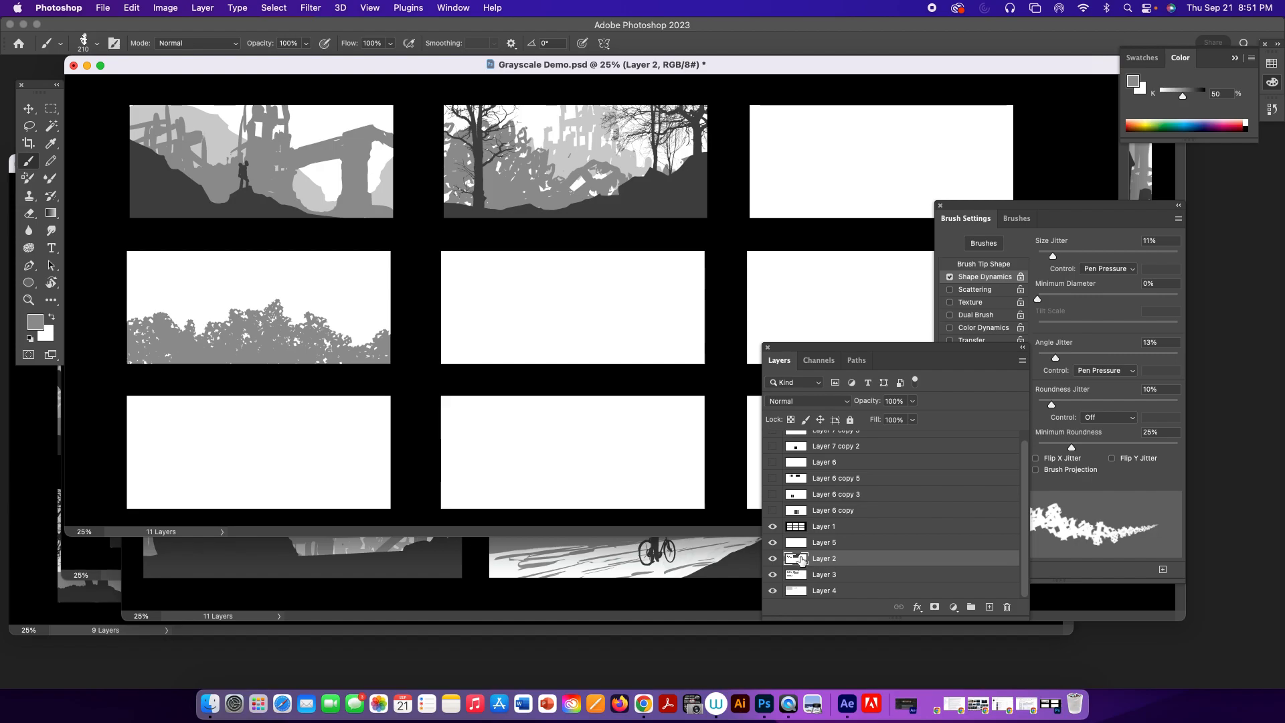
key(l)
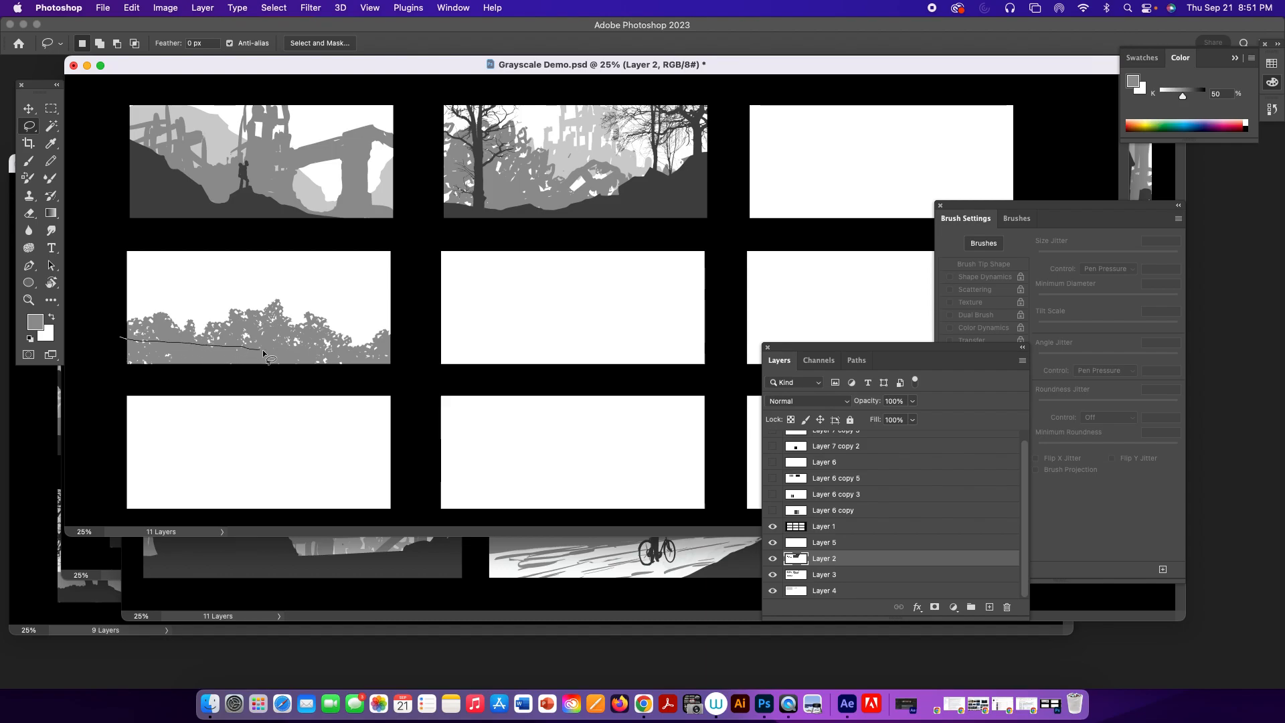
mouse_move(287, 358)
mouse_down()
mouse_move(375, 374)
mouse_move(307, 387)
mouse_move(116, 381)
mouse_move(126, 327)
mouse_up()
key(super+d)
drag(118, 341, 288, 353)
mouse_move(378, 348)
mouse_down()
mouse_move(405, 345)
mouse_move(402, 379)
mouse_move(194, 391)
mouse_move(115, 362)
mouse_up()
key(i)
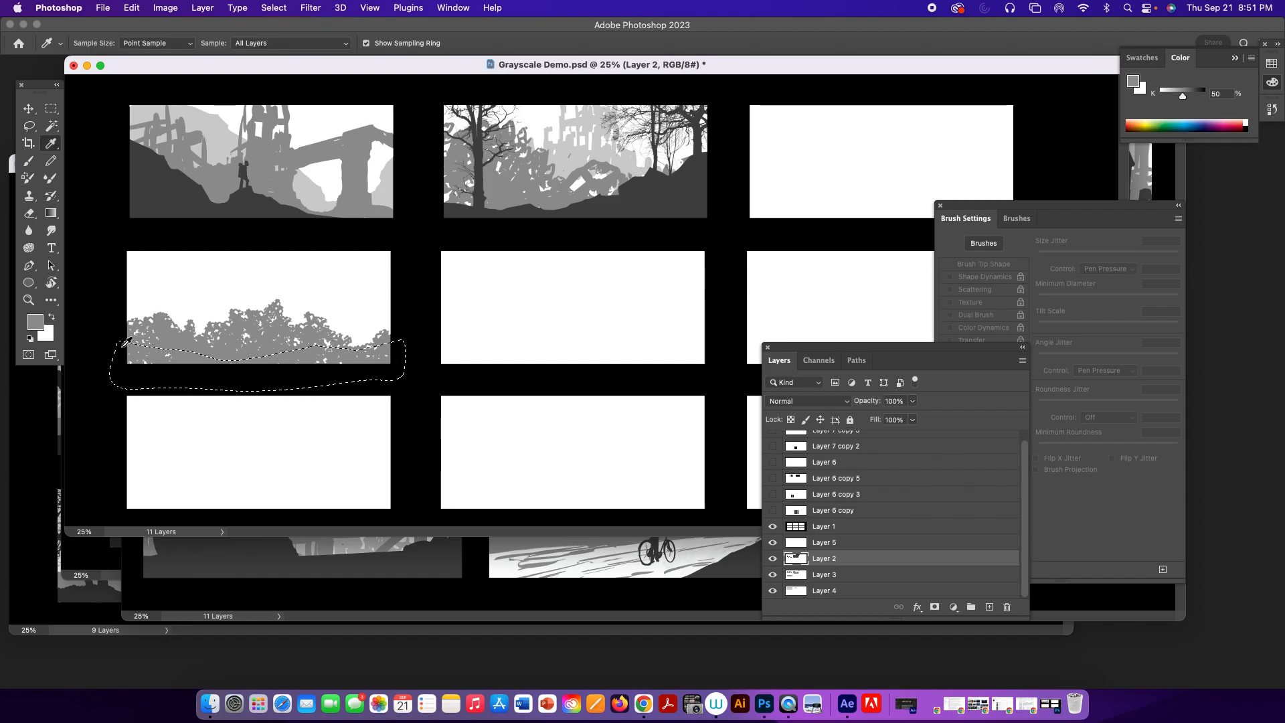
click(259, 202)
key(alt+BackSpace)
key(ctrl+d)
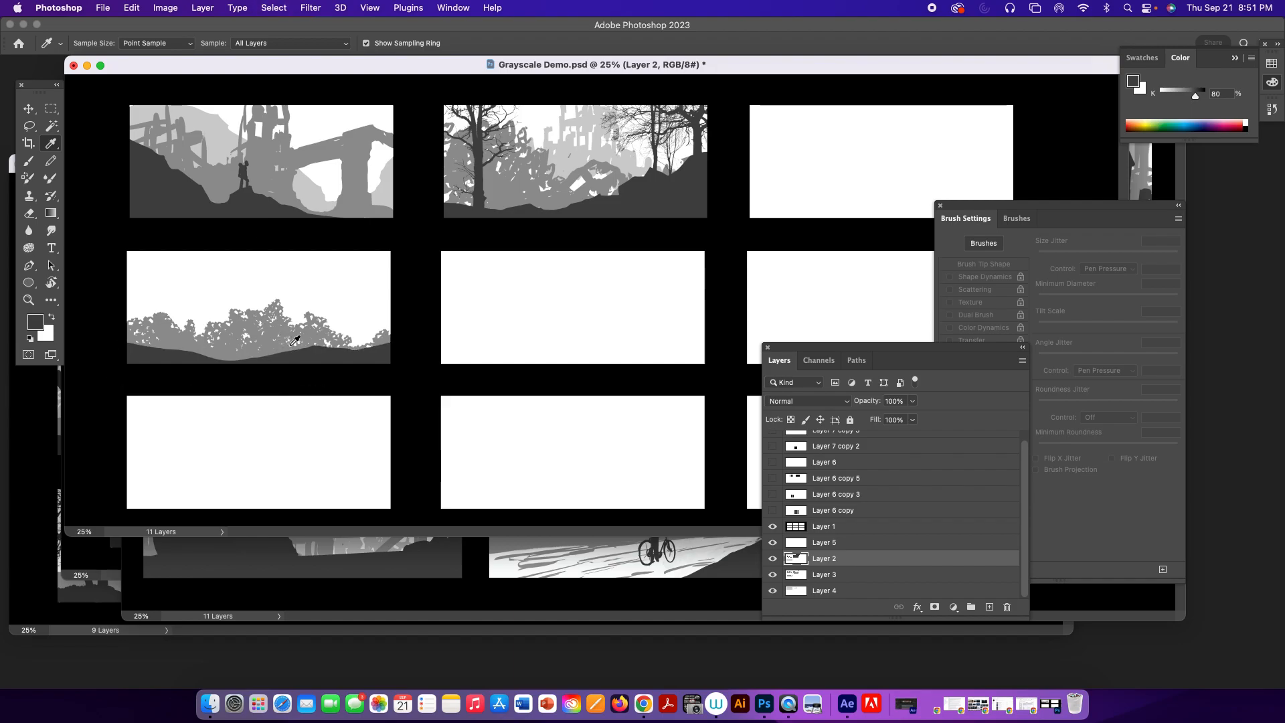
Paint a dark foreground ruin mass rising at the fourth frame's right side, enlarging the ruin brush to 400 px.
key(b)
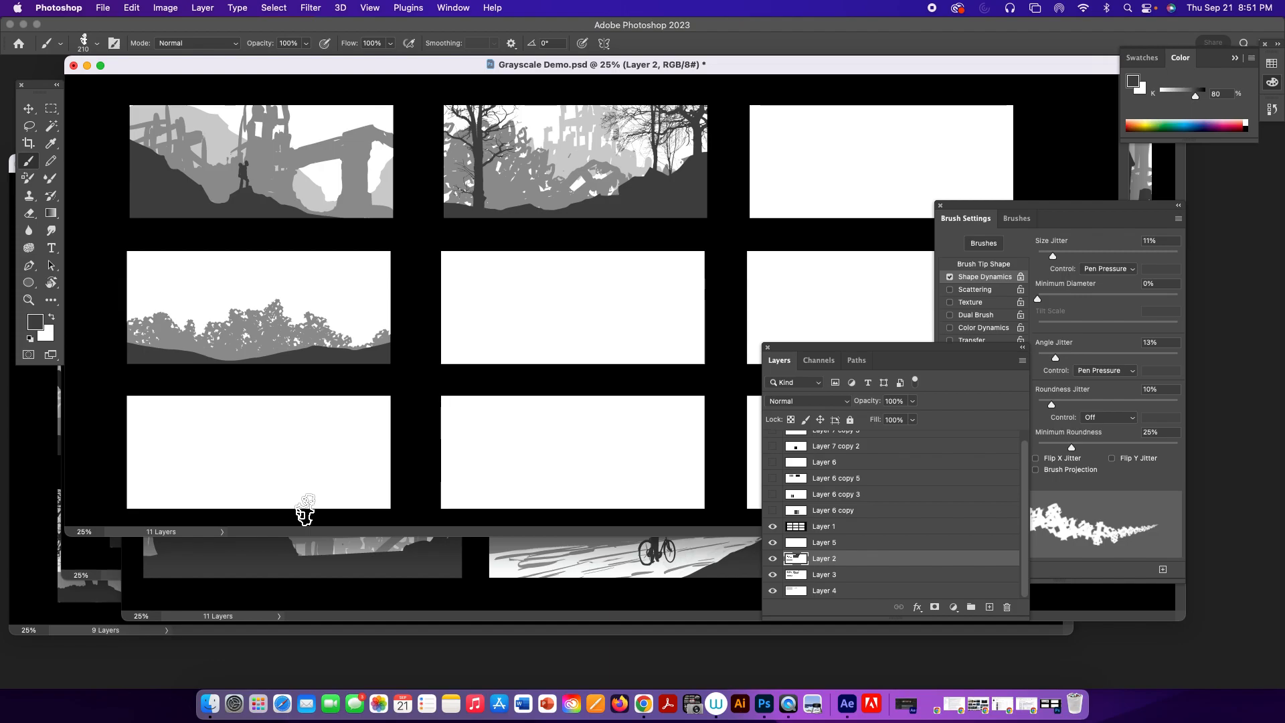
mouse_move(314, 348)
mouse_down()
mouse_move(330, 368)
mouse_move(290, 358)
mouse_move(339, 354)
mouse_move(261, 364)
mouse_move(367, 353)
mouse_up()
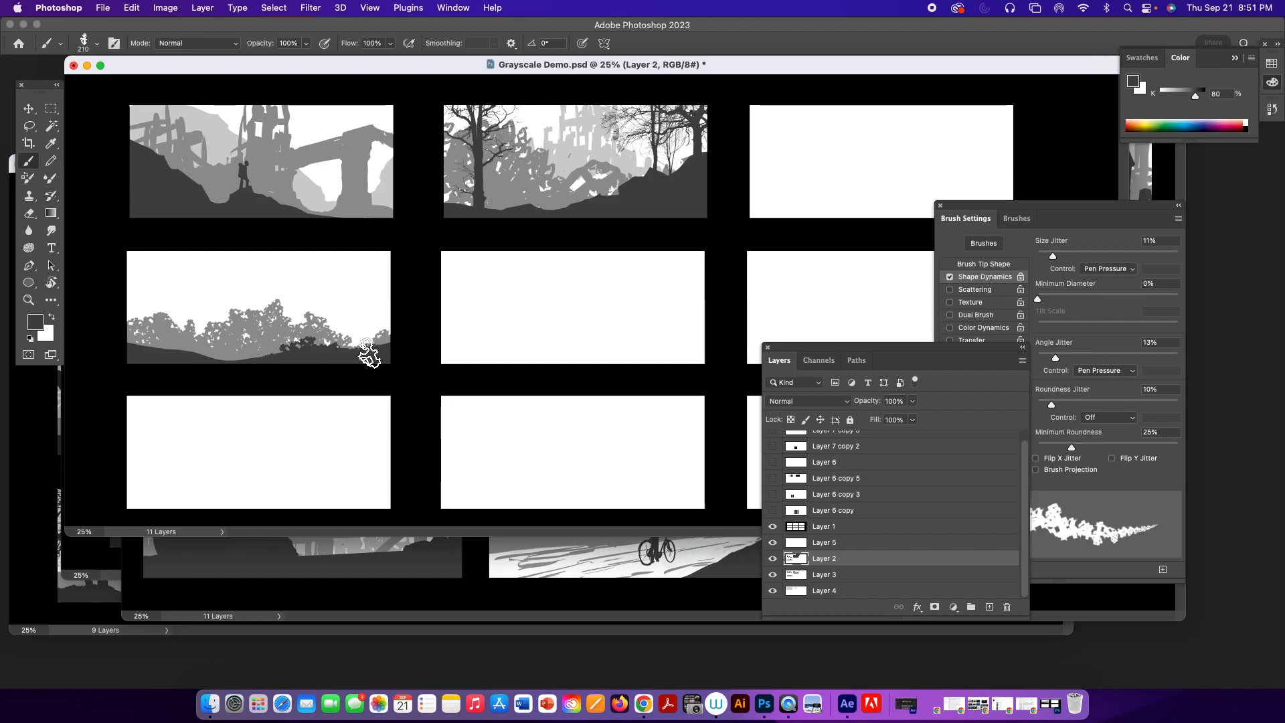
key(bracketright)
key(bracketright)
key(bracketright)
mouse_move(376, 385)
mouse_down()
mouse_move(340, 340)
mouse_move(396, 349)
mouse_move(388, 375)
mouse_move(379, 362)
mouse_move(345, 372)
mouse_move(307, 348)
mouse_move(310, 361)
mouse_move(322, 351)
mouse_move(377, 355)
mouse_up()
mouse_move(345, 309)
mouse_down()
mouse_move(368, 350)
mouse_move(309, 353)
mouse_move(356, 360)
mouse_move(383, 344)
mouse_move(388, 303)
mouse_move(374, 303)
mouse_move(328, 328)
mouse_move(342, 317)
mouse_move(392, 344)
mouse_move(304, 348)
mouse_move(370, 359)
mouse_up()
Trim the top of the dark ruin mass with the 40 px rectangular Eraser.
key(e)
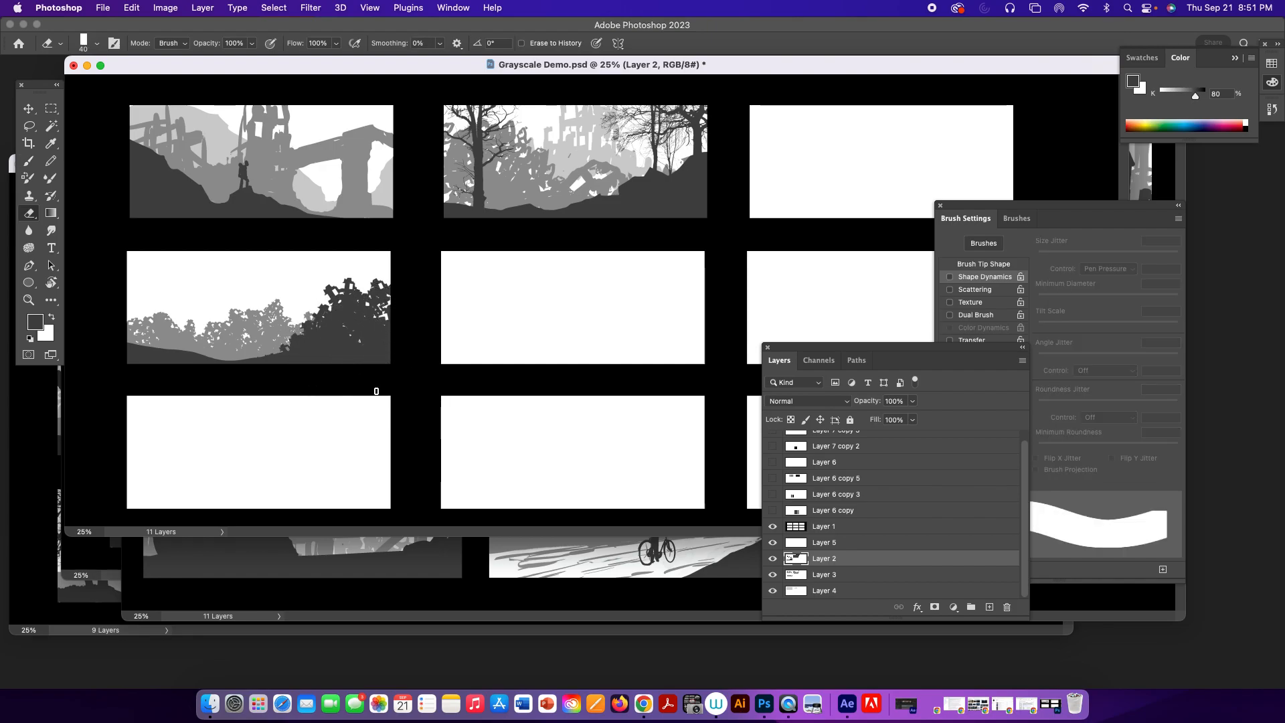
mouse_move(335, 287)
mouse_down()
mouse_move(349, 286)
mouse_move(335, 303)
mouse_up()
mouse_move(1021, 506)
mouse_down()
mouse_move(1021, 477)
mouse_move(1017, 524)
mouse_up()
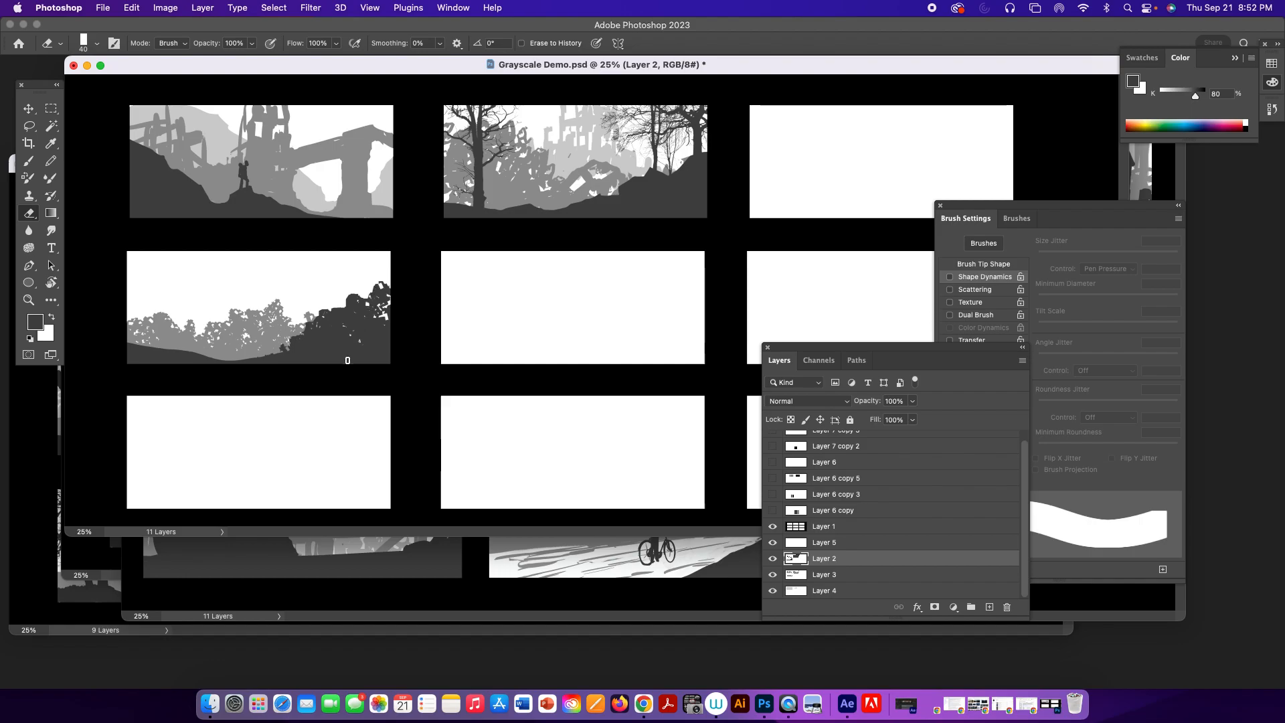
click(1017, 218)
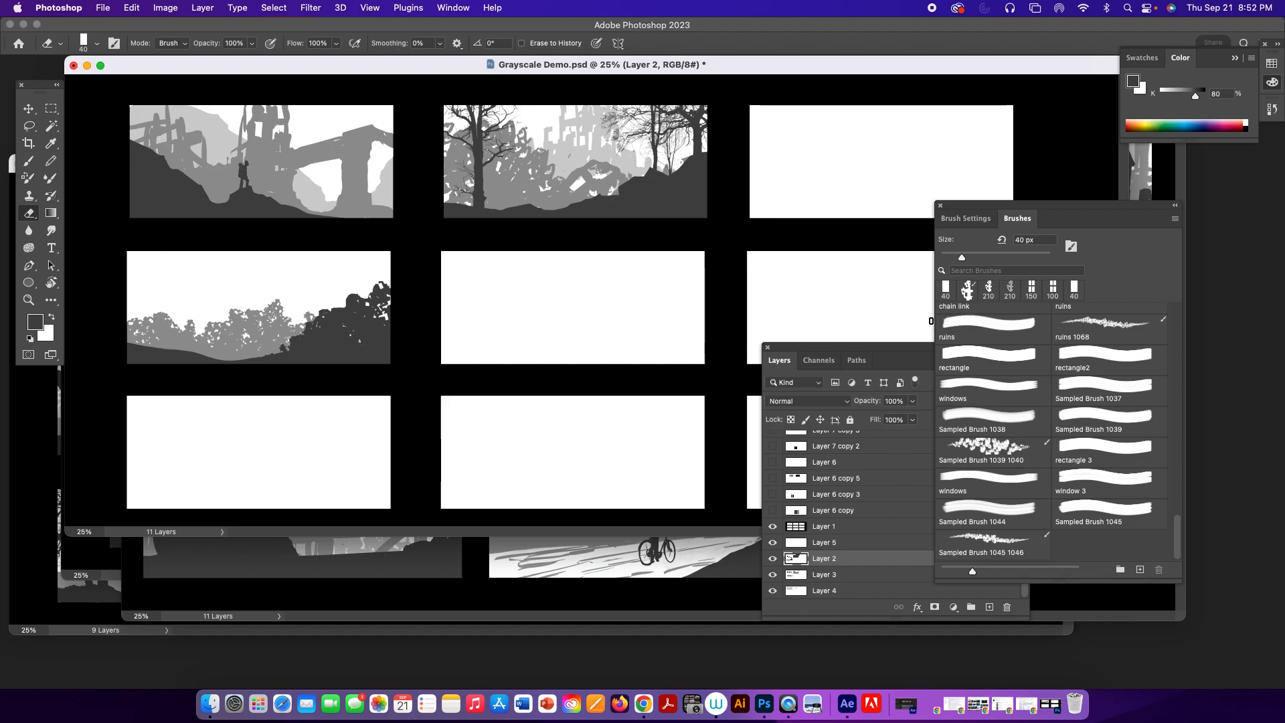
drag(1178, 525, 1165, 442)
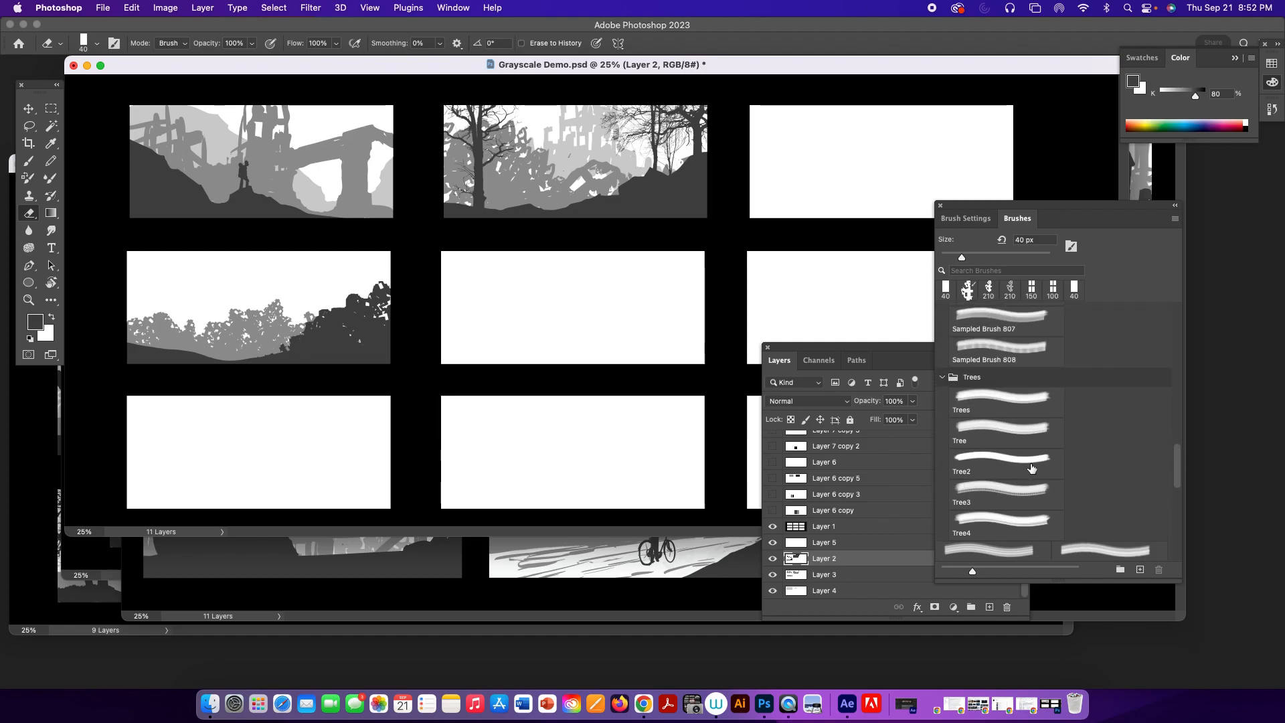
click(1009, 441)
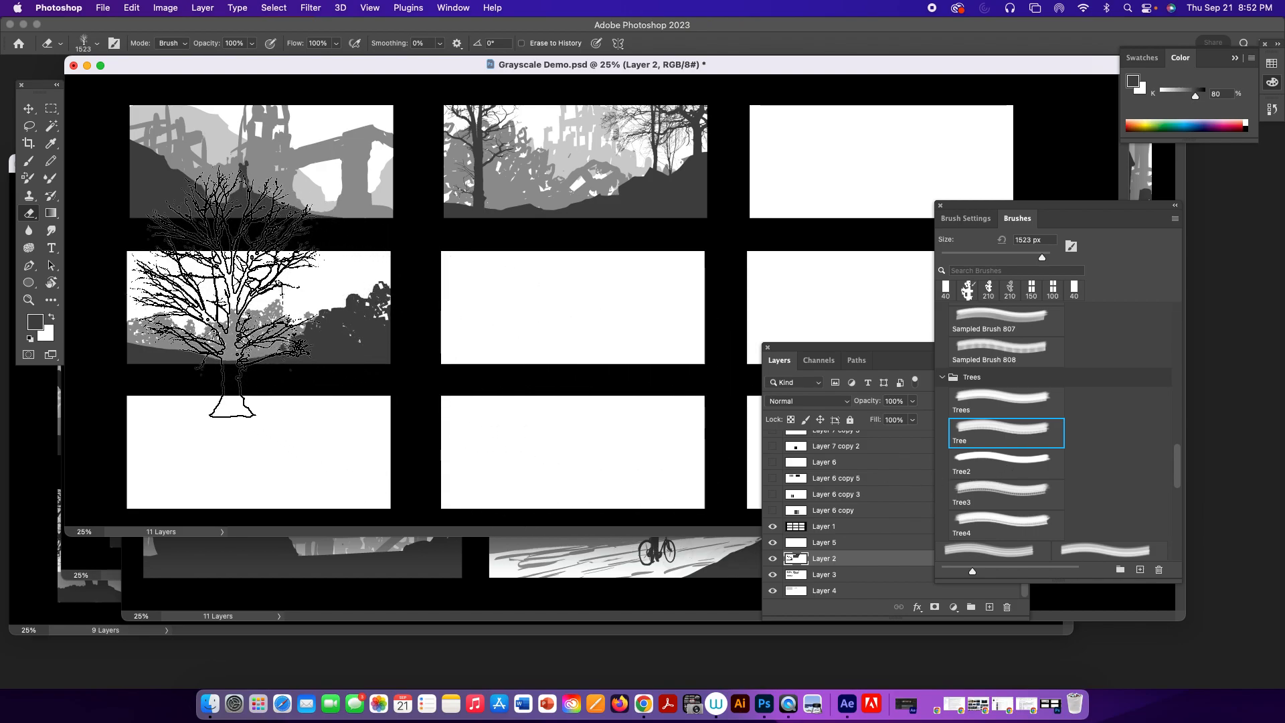
With Layer 2 active, draw a rectangular marquee around the whole fourth frame to confine the painting.
click(832, 558)
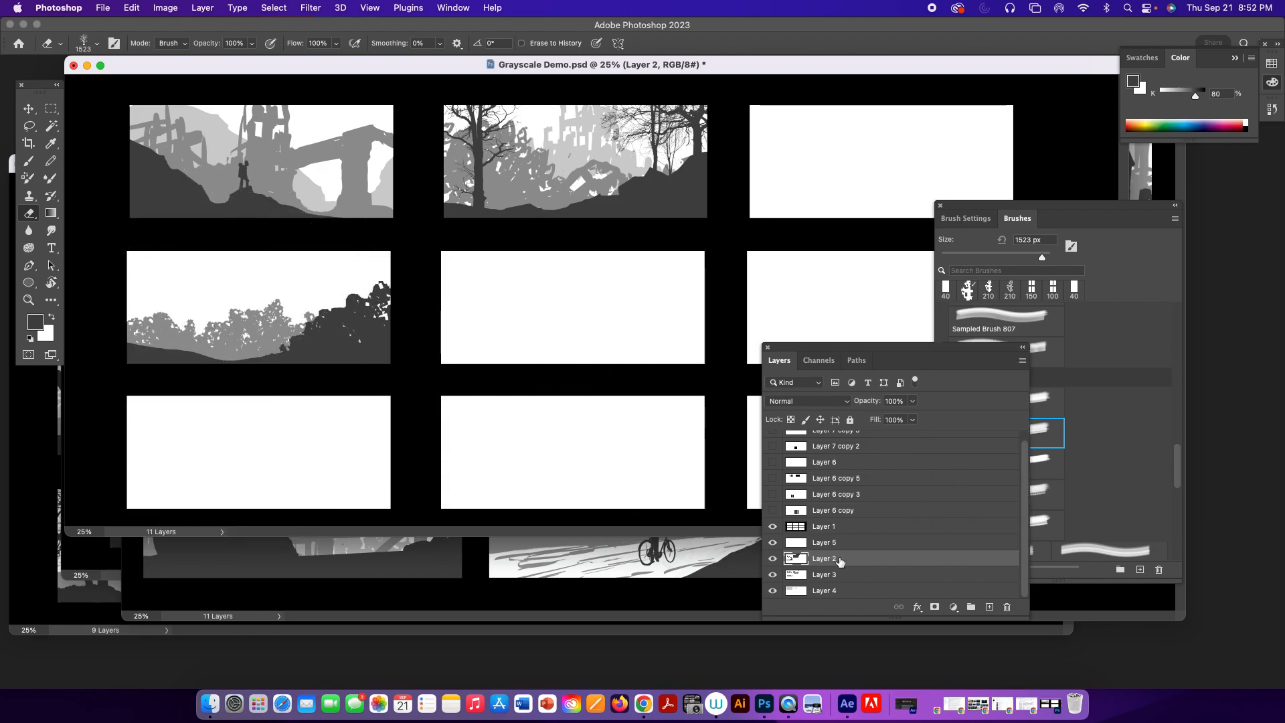
click(51, 109)
drag(99, 234, 411, 386)
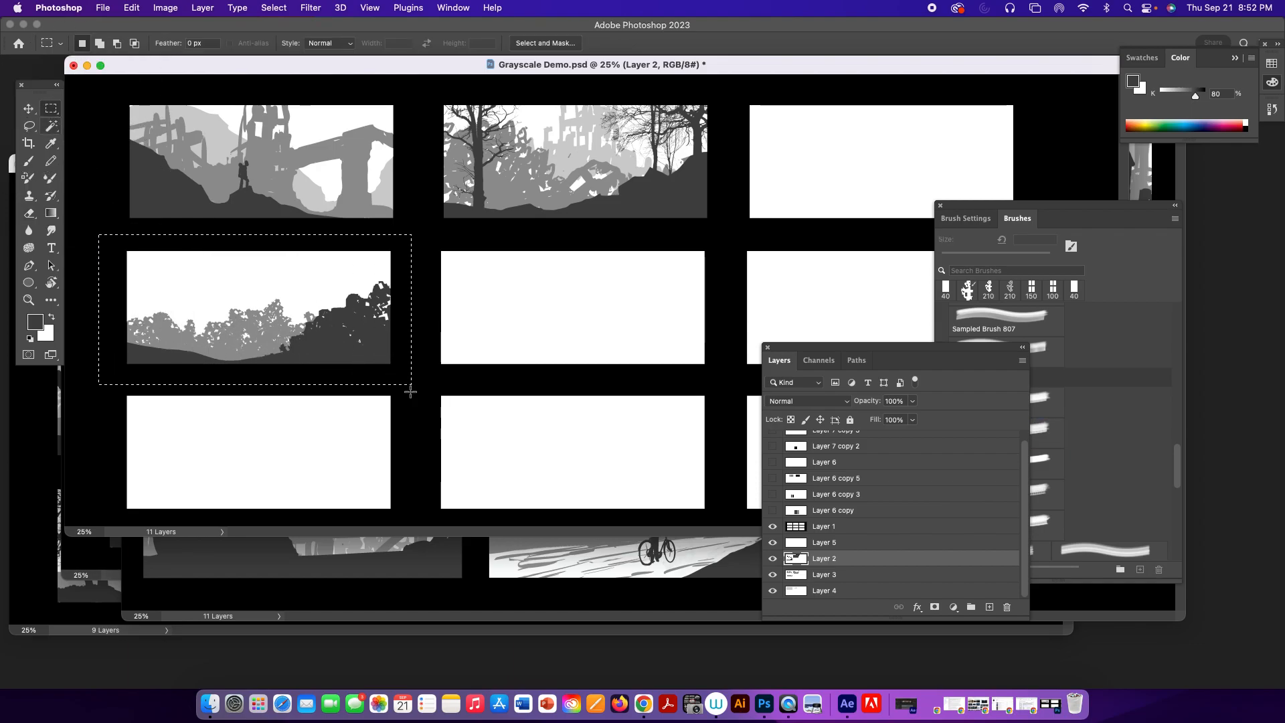
Choose the Tree brush from the Trees group for the Brush tool, turn off Shape Dynamics and set its spacing to 1%.
key(b)
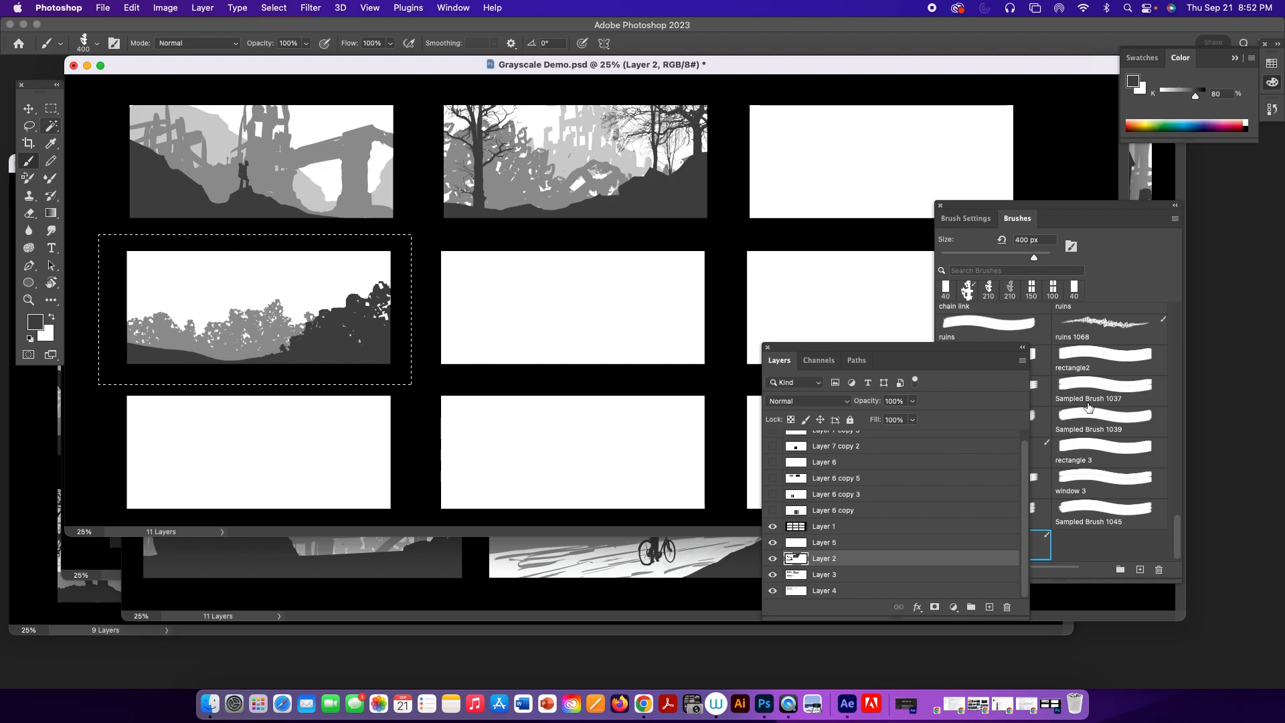
click(1098, 351)
drag(1178, 532, 1178, 450)
click(980, 432)
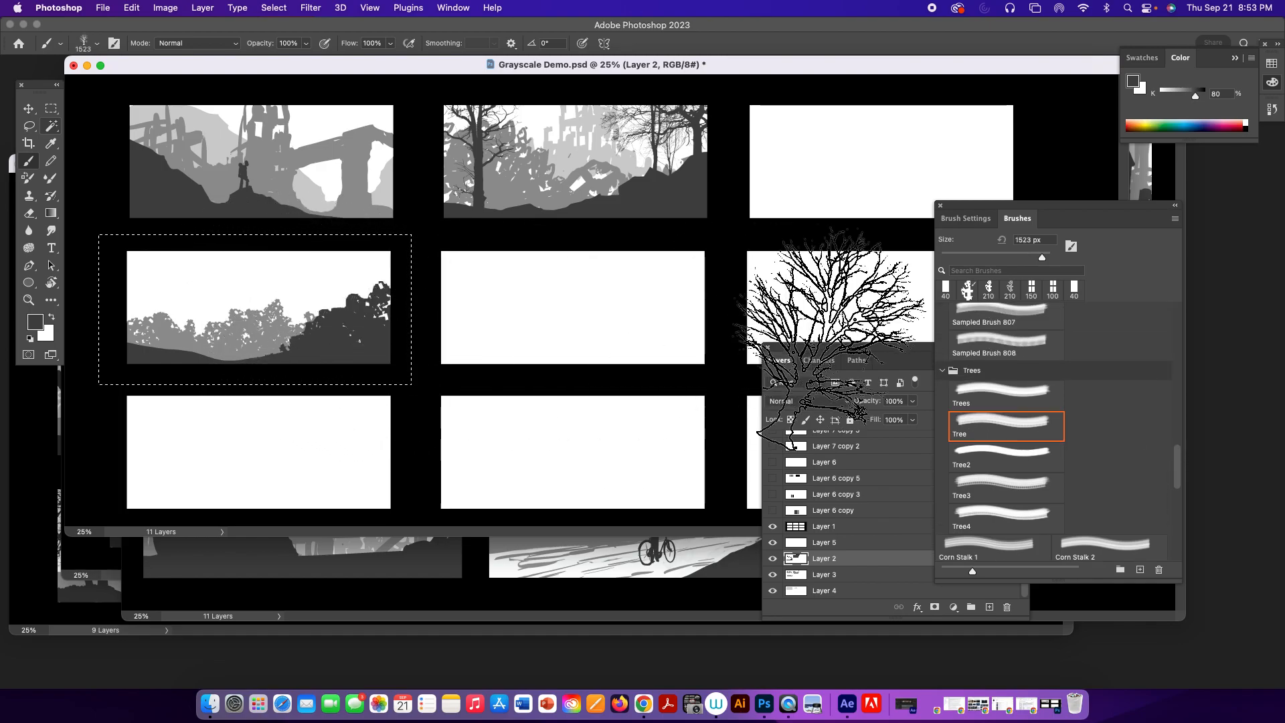
click(977, 221)
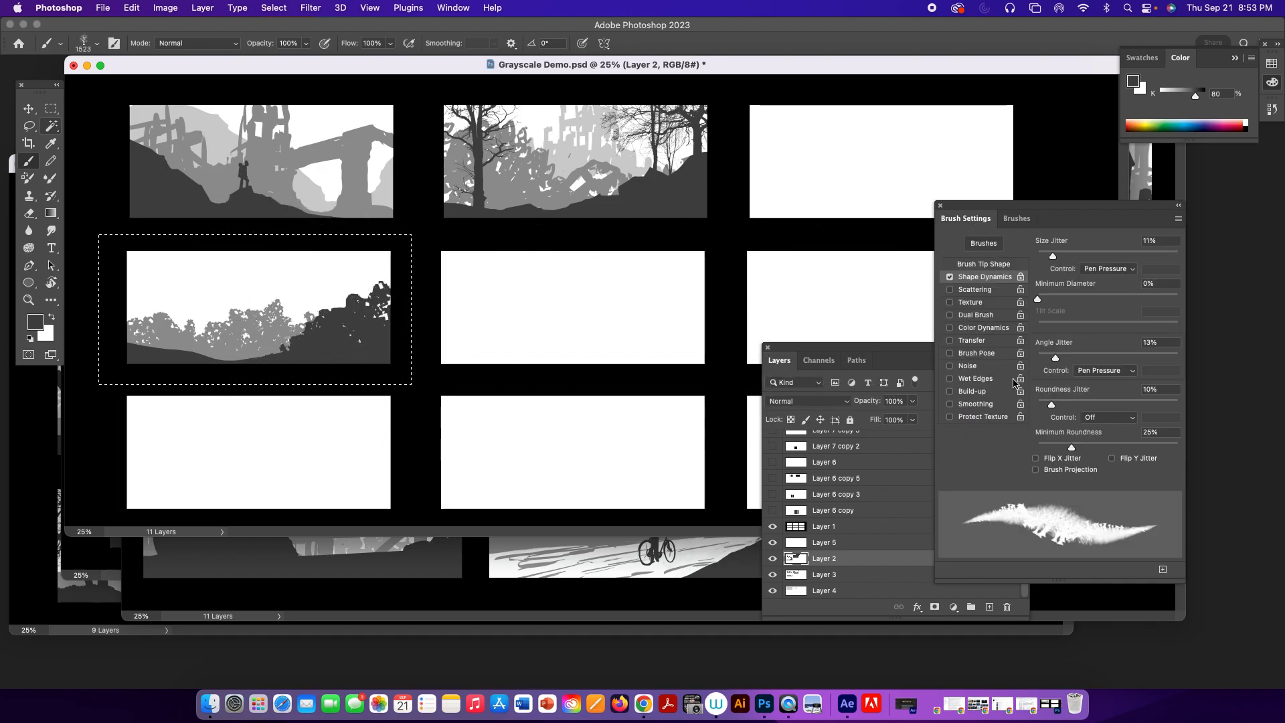
click(950, 277)
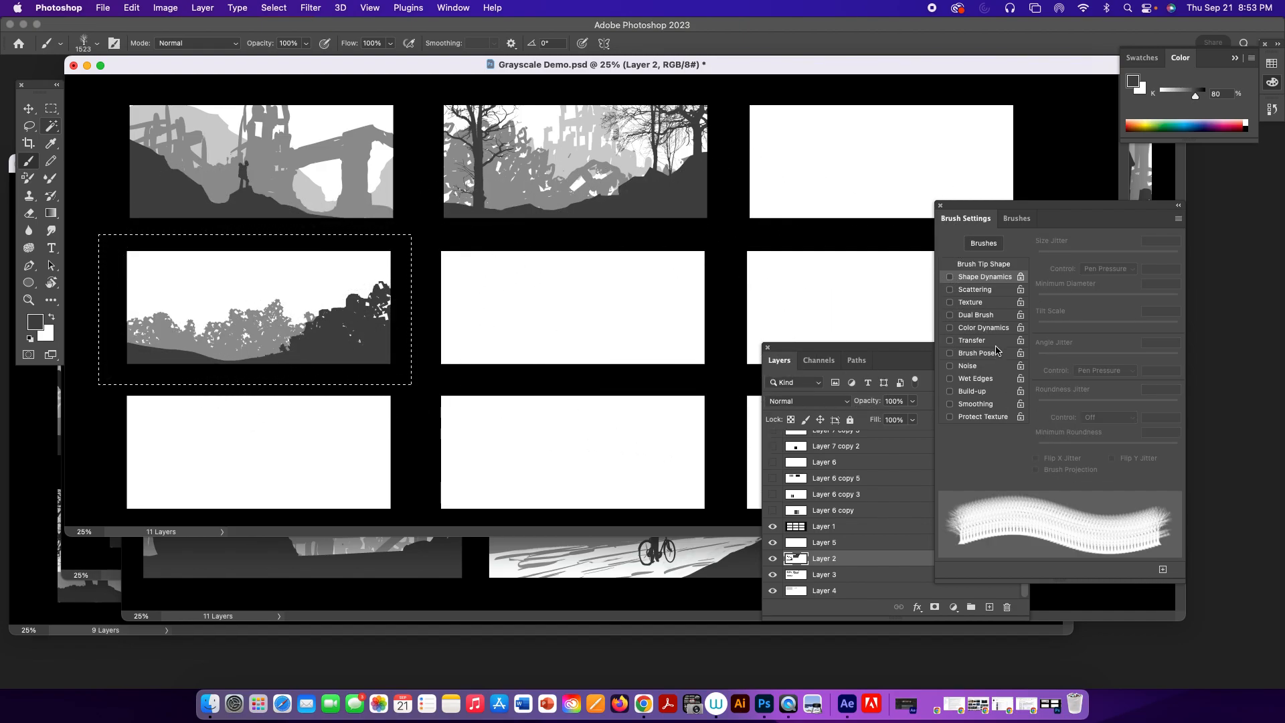
click(984, 264)
drag(1052, 463, 1037, 463)
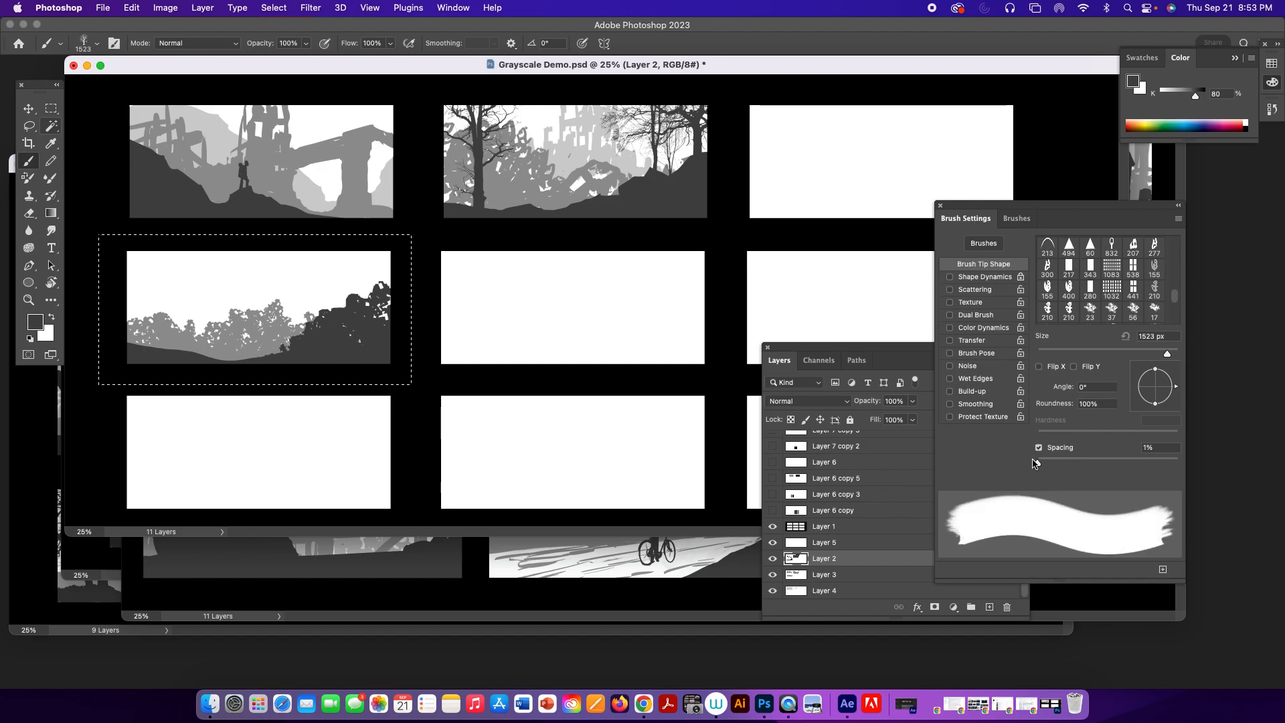
Stamp a dark gray tree at the fourth frame's left side, undoing the first placement and stamping it farther left and higher.
click(195, 284)
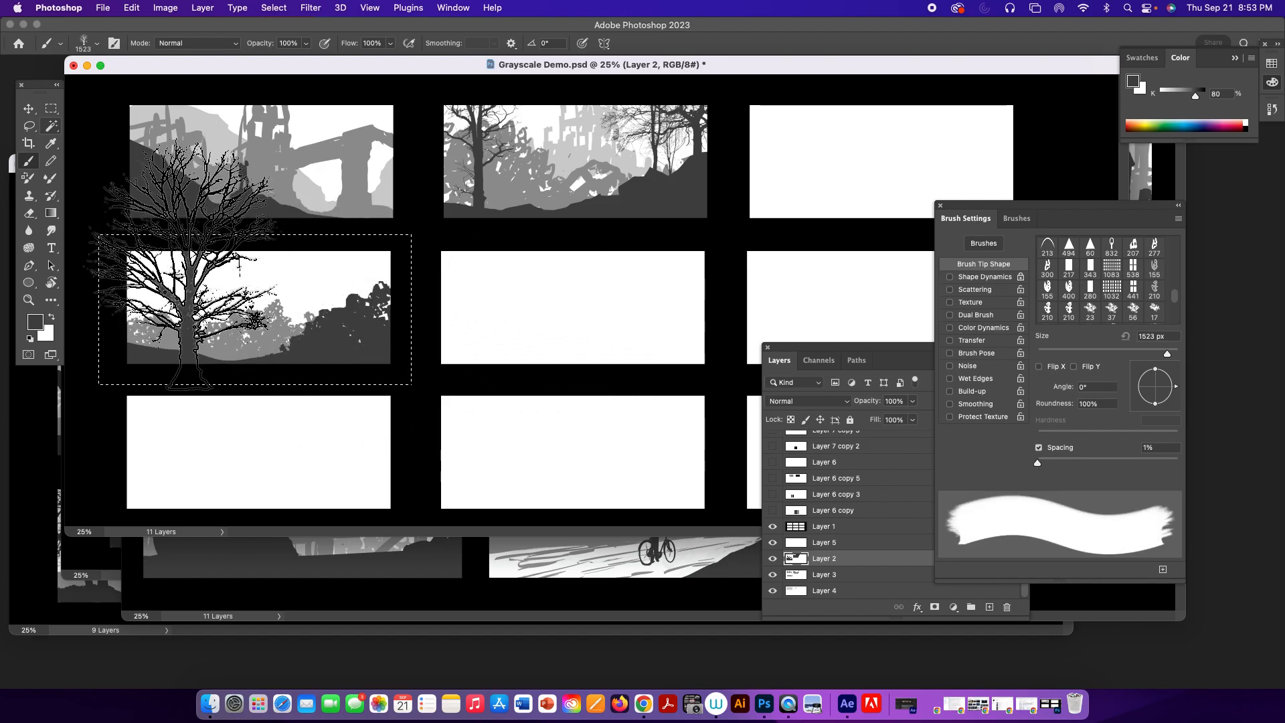
key(super+z)
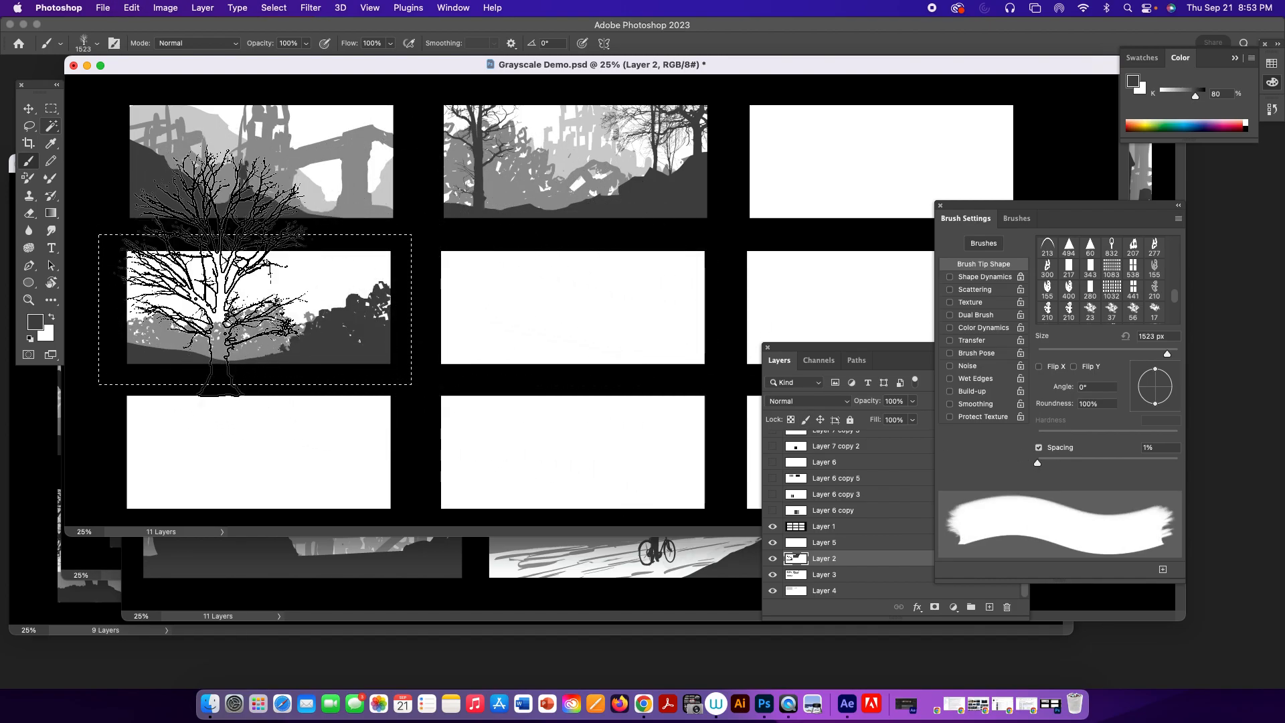
click(168, 246)
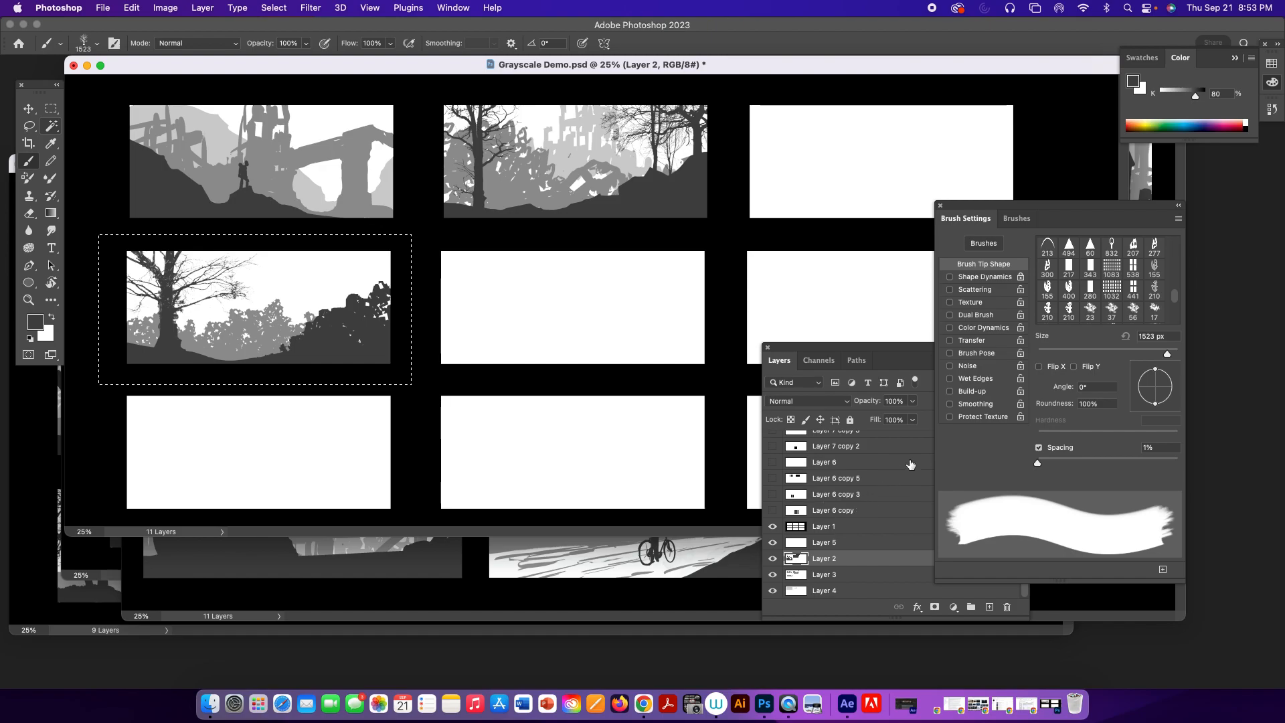
Choose Sampled Brush 807 at 900 px and stamp a slender dark gray tree just right of the fourth frame's large tree.
click(1015, 220)
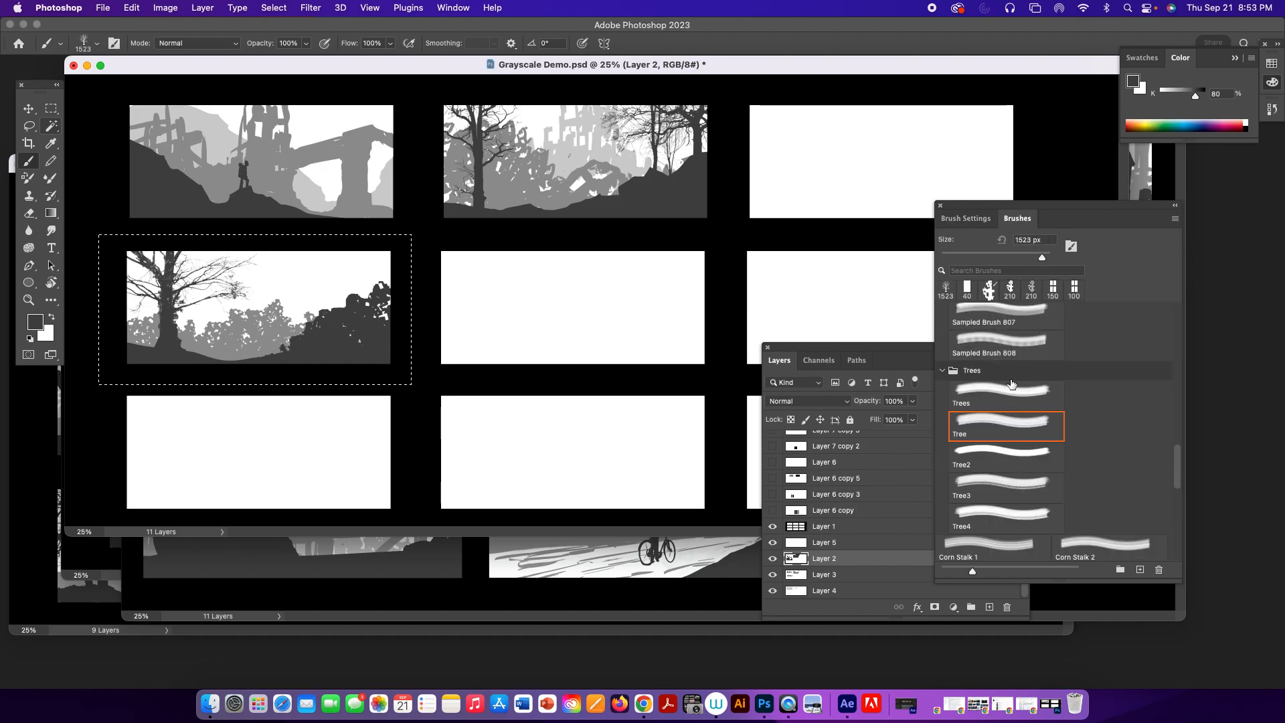
click(1006, 340)
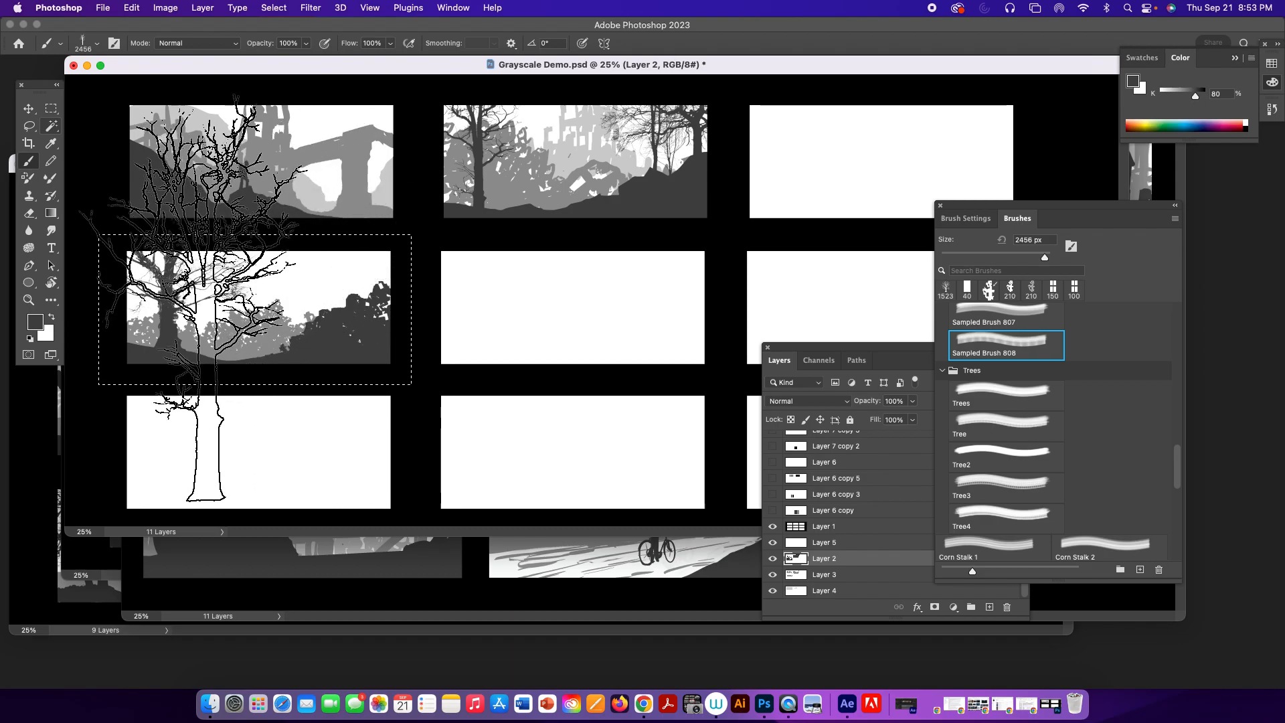
click(1002, 314)
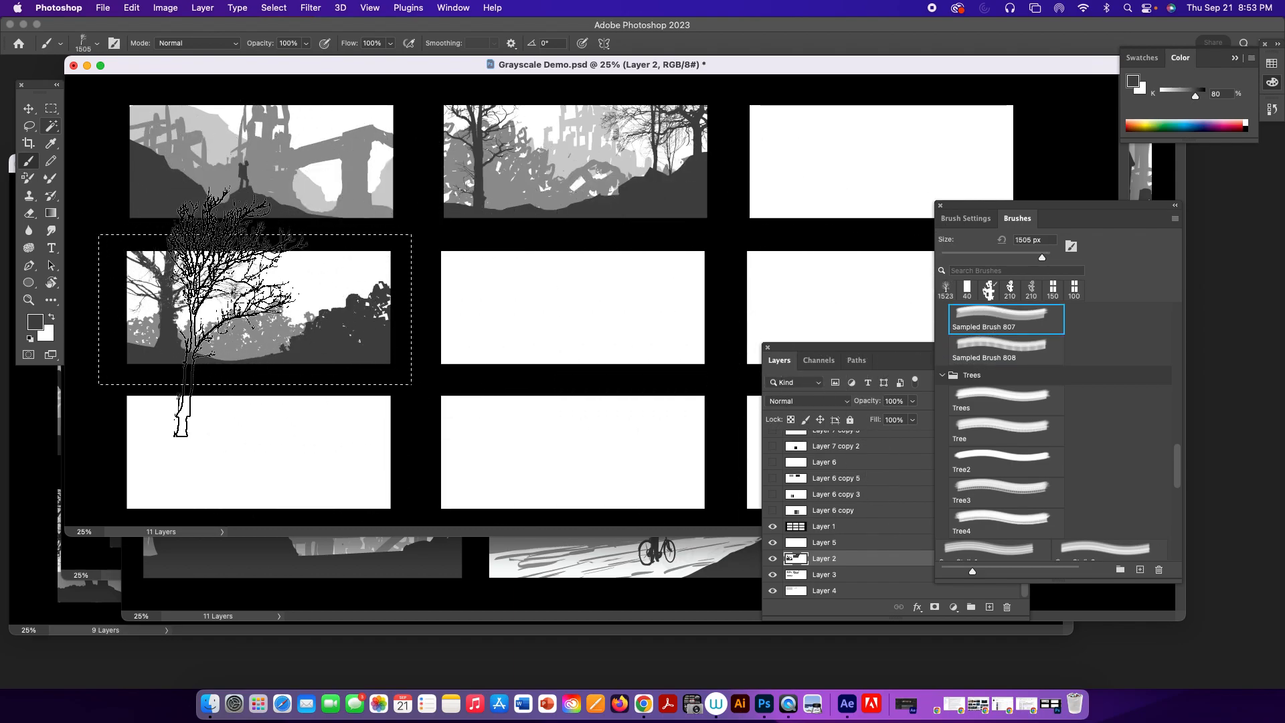
key(bracketleft)
key(bracketleft)
key(bracketleft)
key(bracketleft)
key(bracketleft)
key(bracketleft)
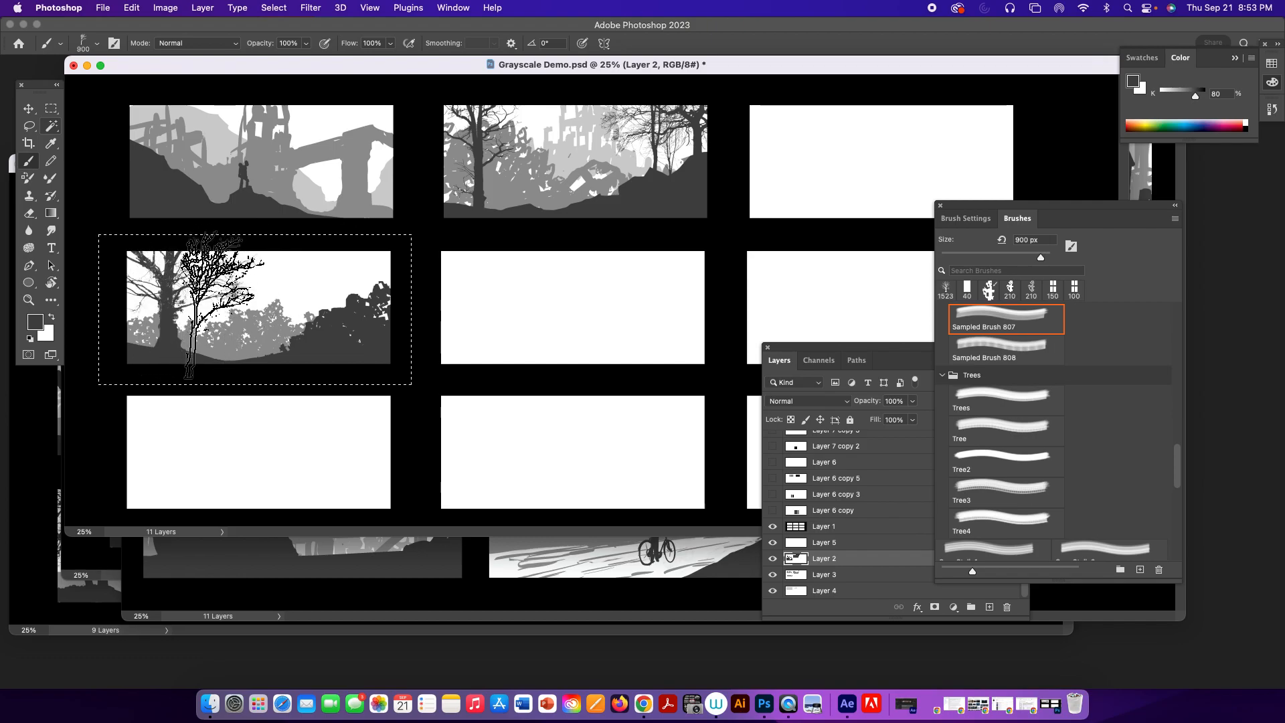
click(214, 304)
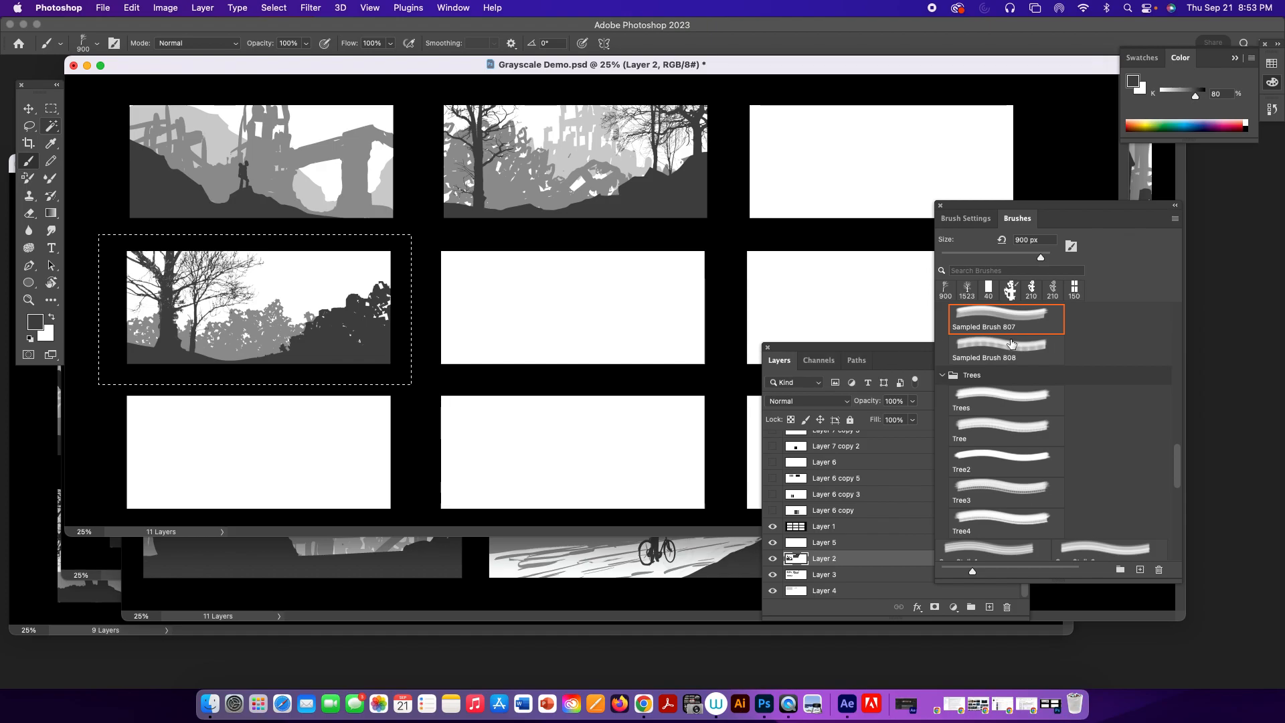
Choose Sampled Brush 806, reduce it to 800 px and try stamping another tree beside the slender one in the fourth frame.
scroll(1013, 397, up, 3)
click(1012, 396)
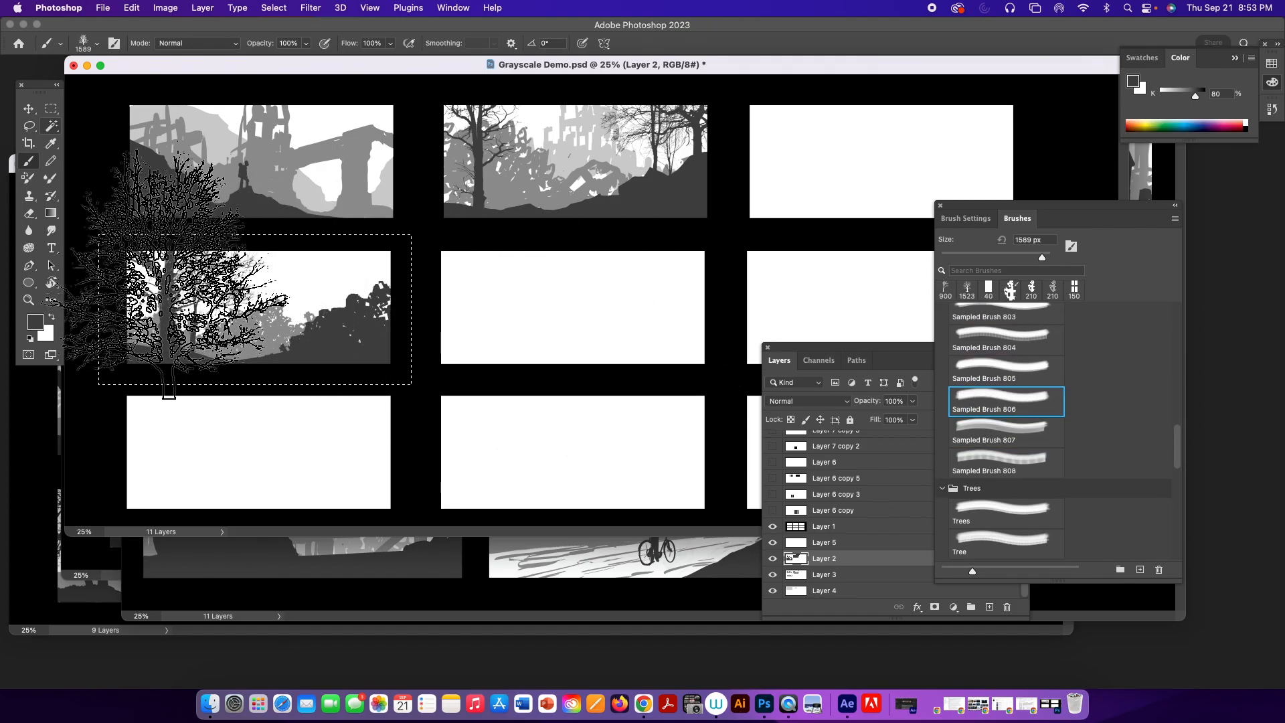
key(bracketleft)
key(bracketleft)
key(bracketleft)
key(bracketleft)
key(bracketleft)
key(bracketleft)
key(bracketleft)
key(bracketleft)
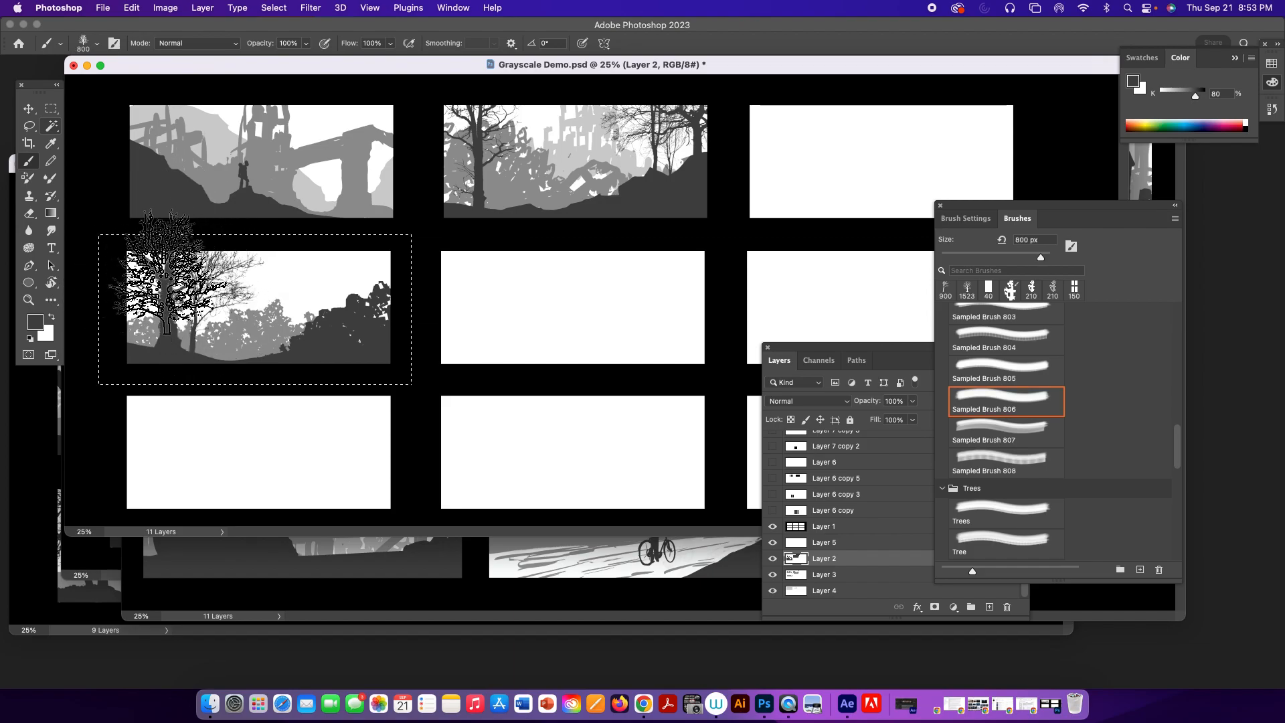
click(225, 309)
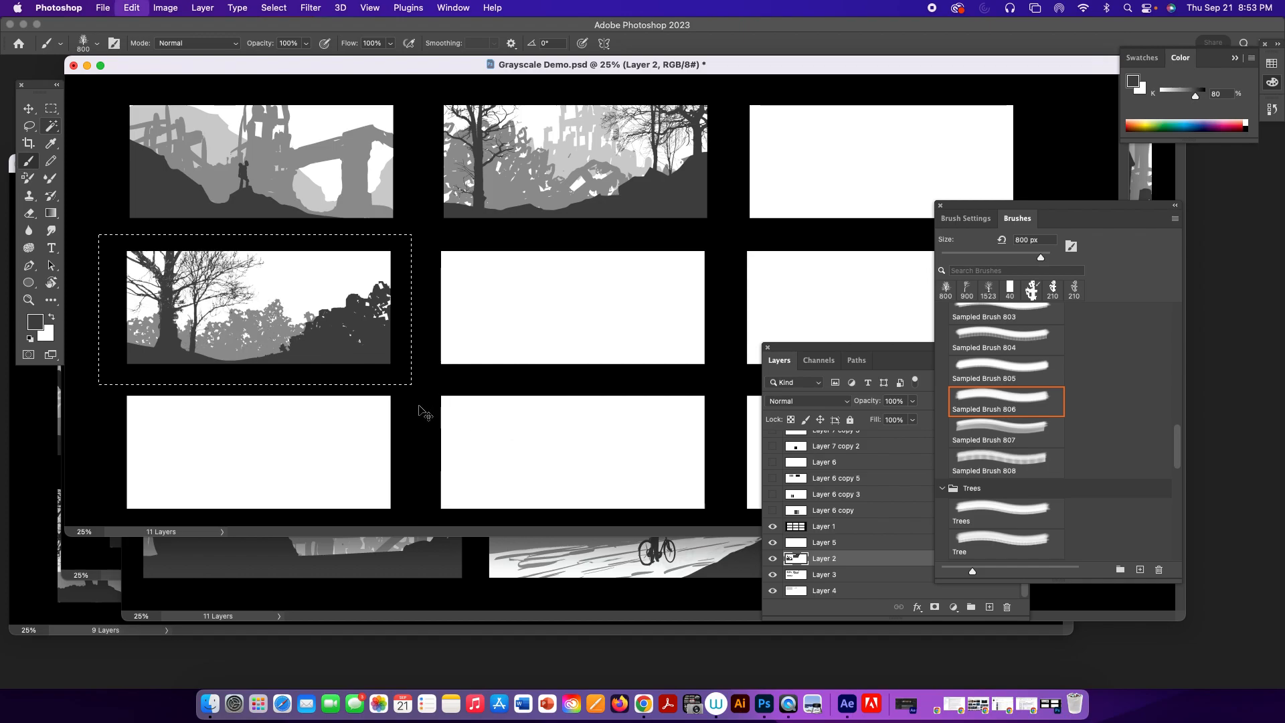
Enlarge the brush to 1300 px and stamp a dense dark gray tree at the fourth frame's left edge.
key(bracketright)
key(bracketright)
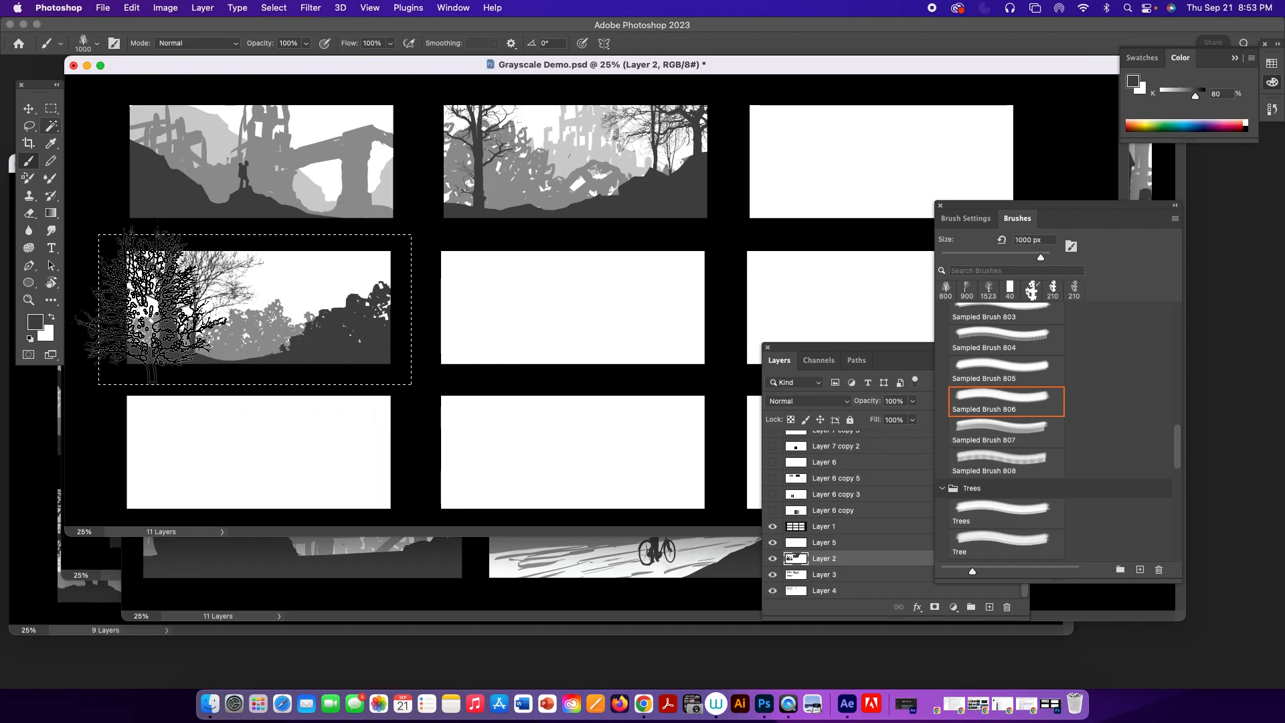
key(bracketright)
key(bracketright)
key(bracketright)
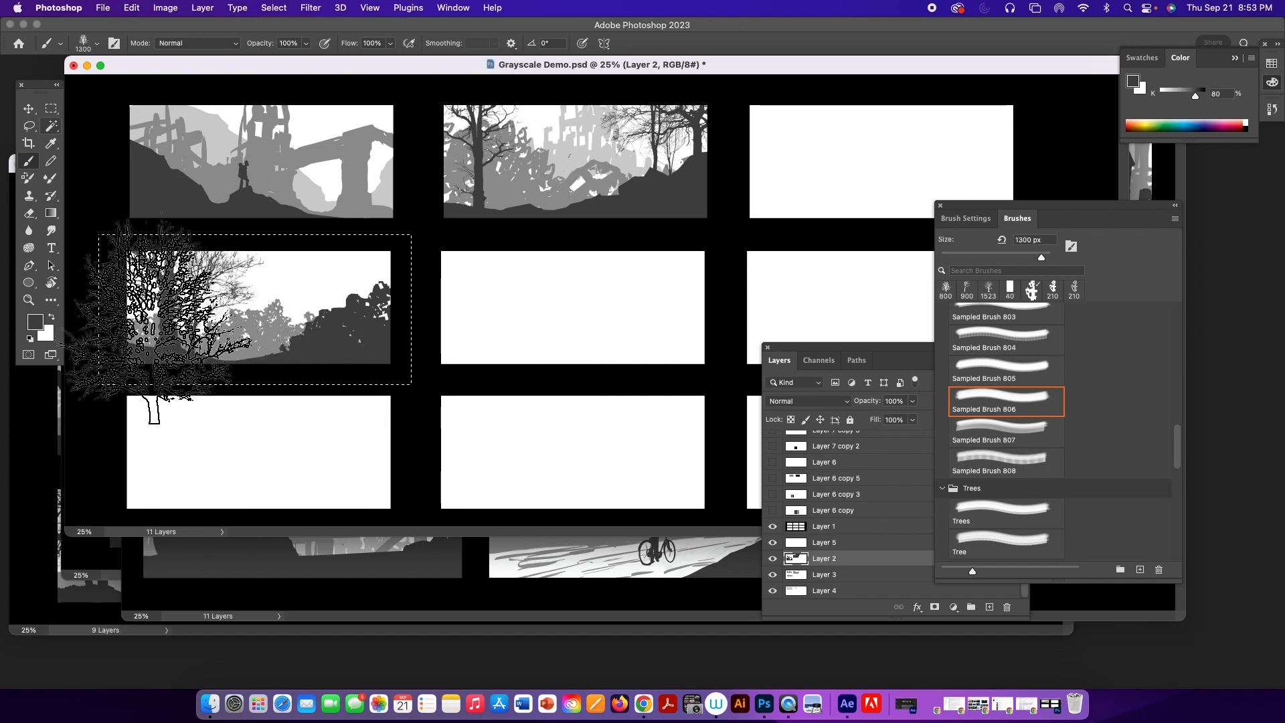
click(159, 321)
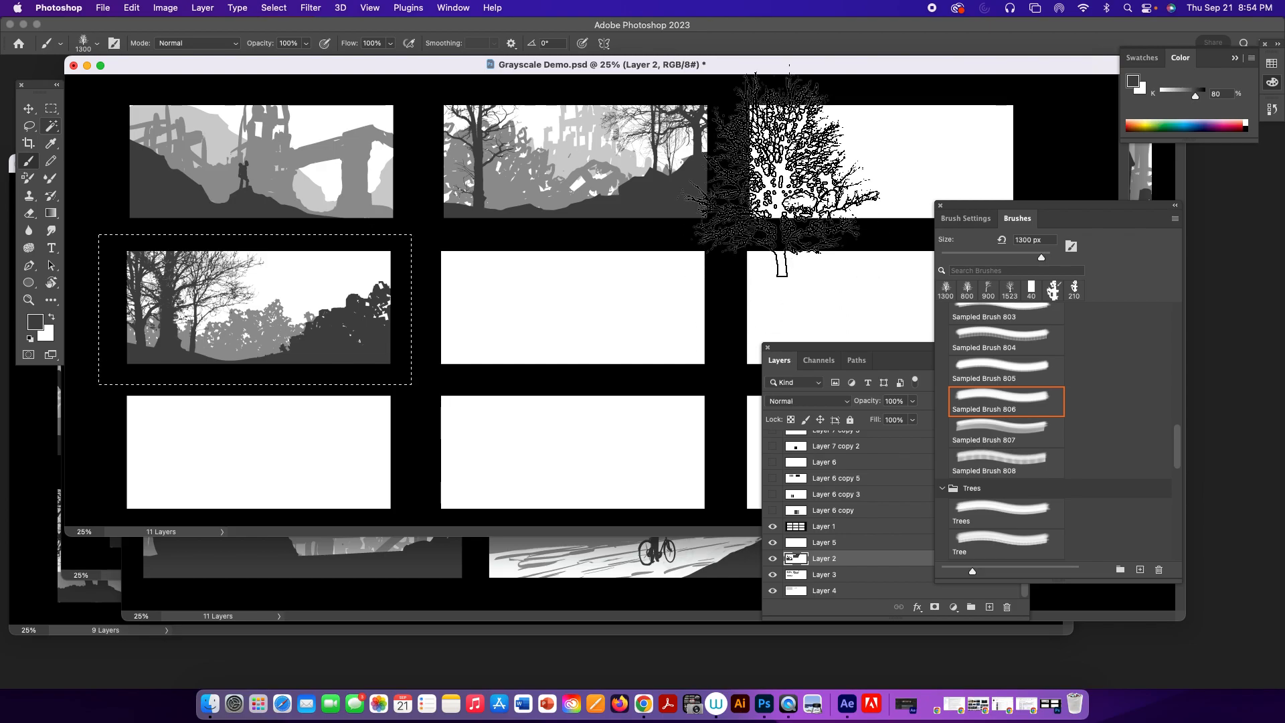
Minimize Grayscale Demo.psd and move the Grayscale_Ruins_Sketches.psd window and the floating panels so all nine ruin thumbnails can be examined.
click(88, 66)
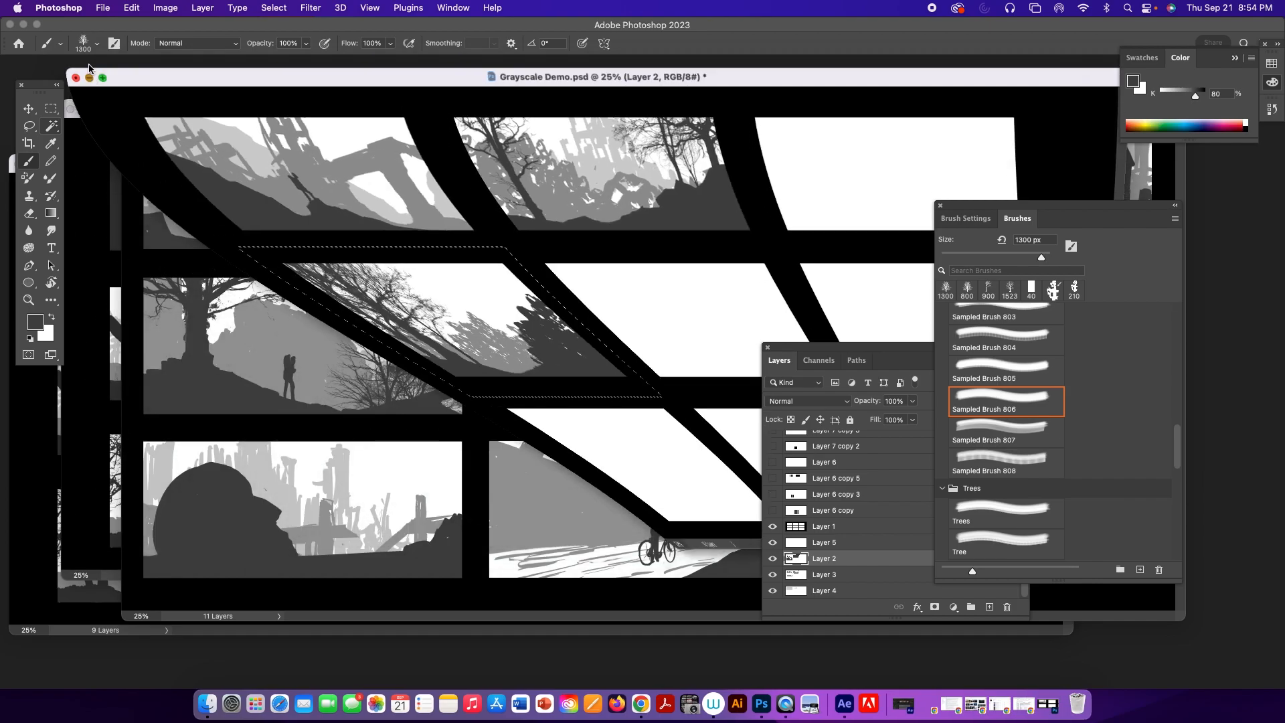
drag(296, 84, 207, 88)
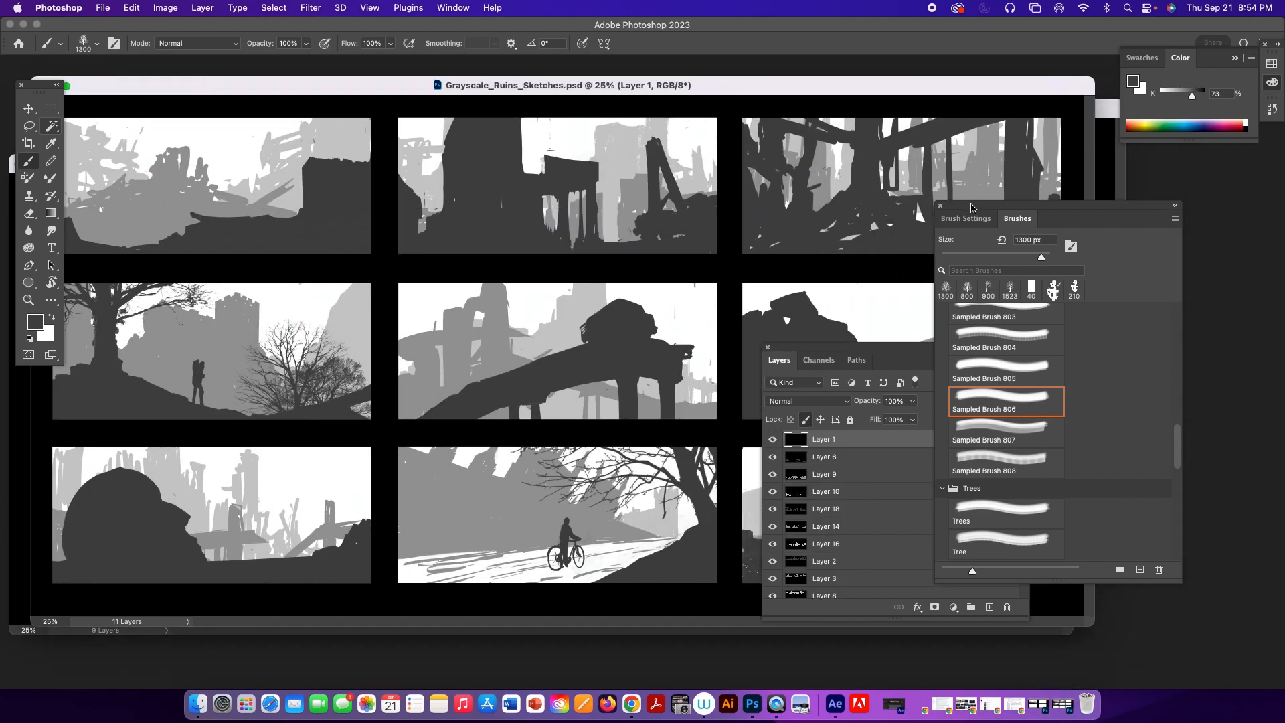
drag(976, 207, 1122, 225)
drag(863, 348, 1034, 364)
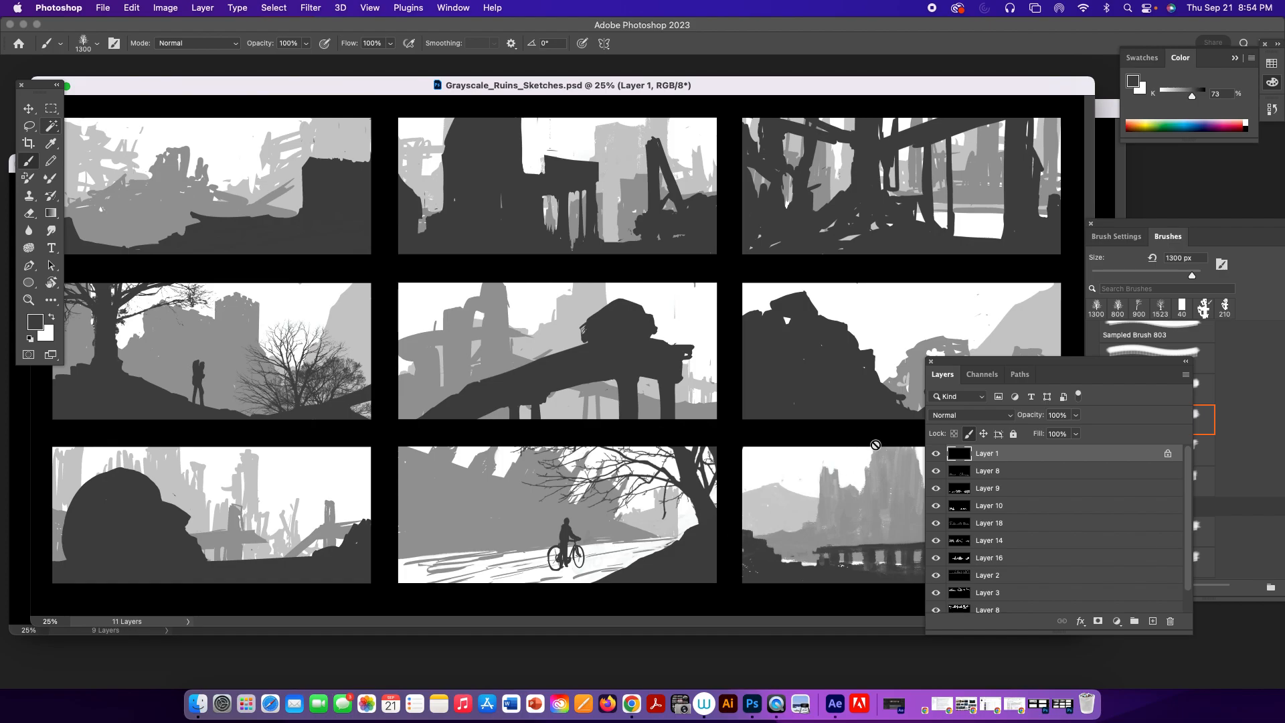
drag(1020, 363, 1158, 354)
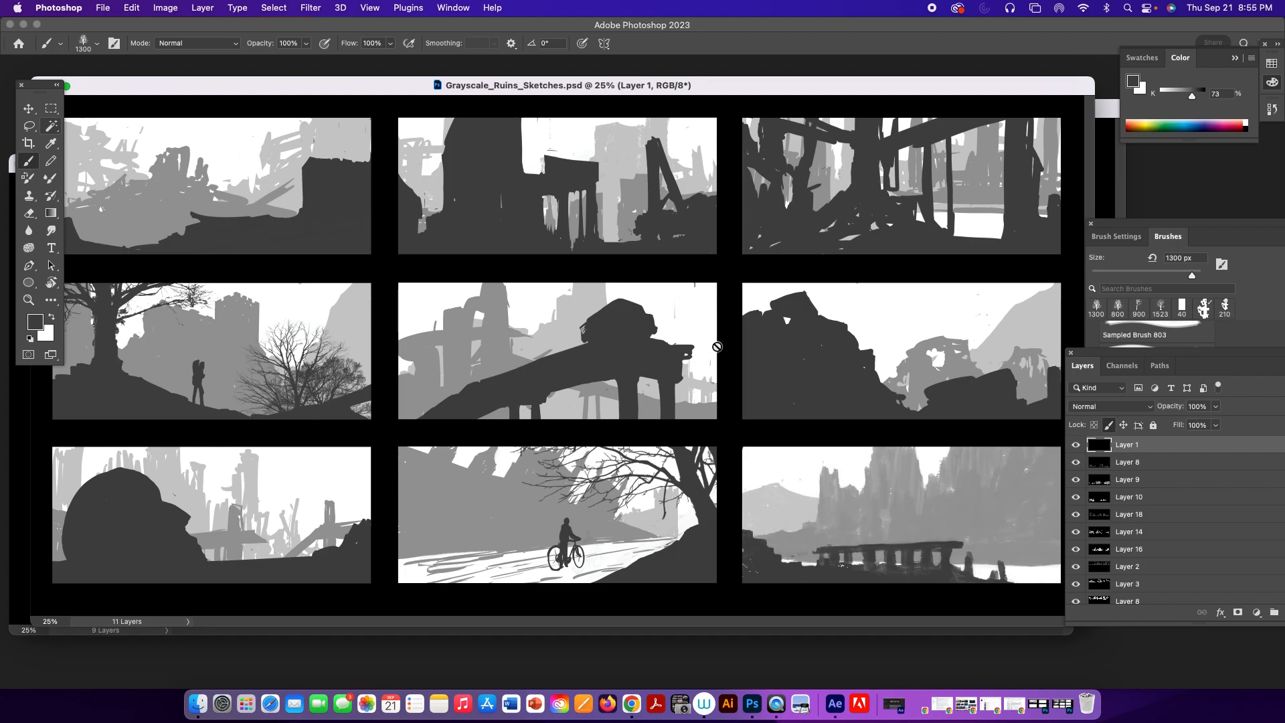
Minimize Grayscale_Ruins_Sketches.psd, shift Ruin Sketches.psdc aside and bring Shaded Ruin Sketches.psdc to the front to examine its shaded thumbnails.
drag(326, 84, 534, 136)
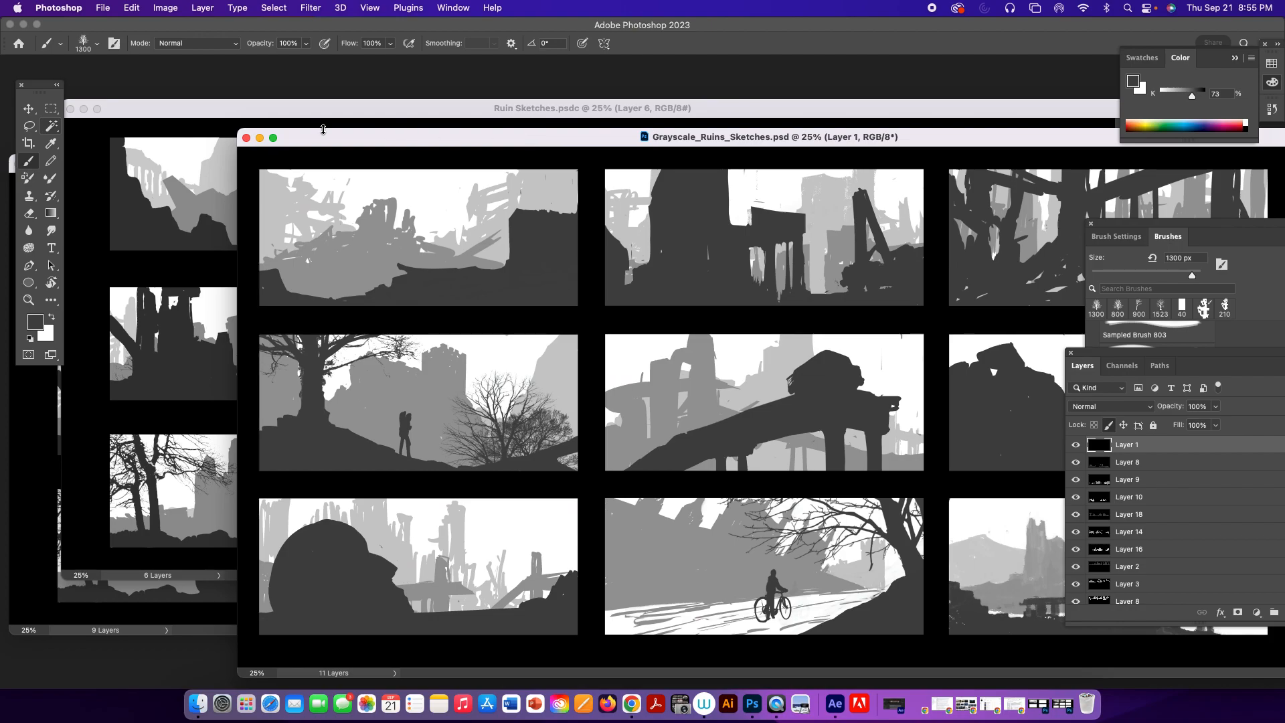
click(260, 138)
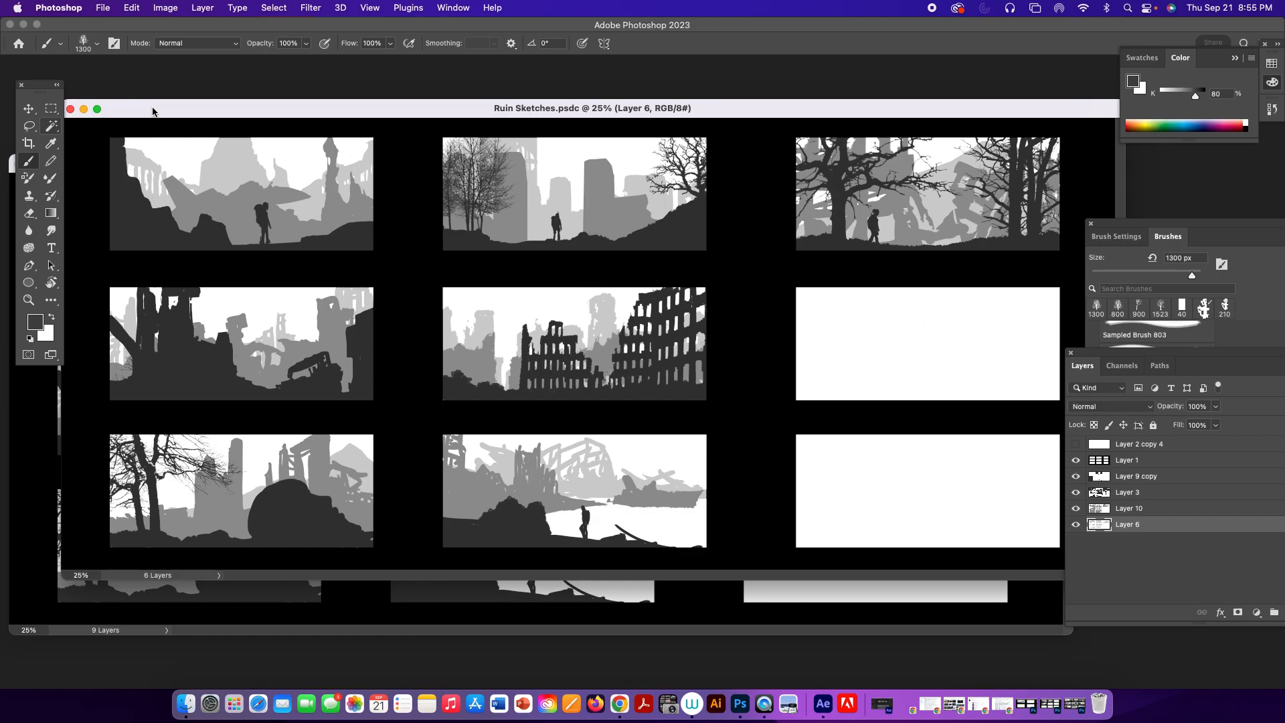
drag(153, 111, 309, 118)
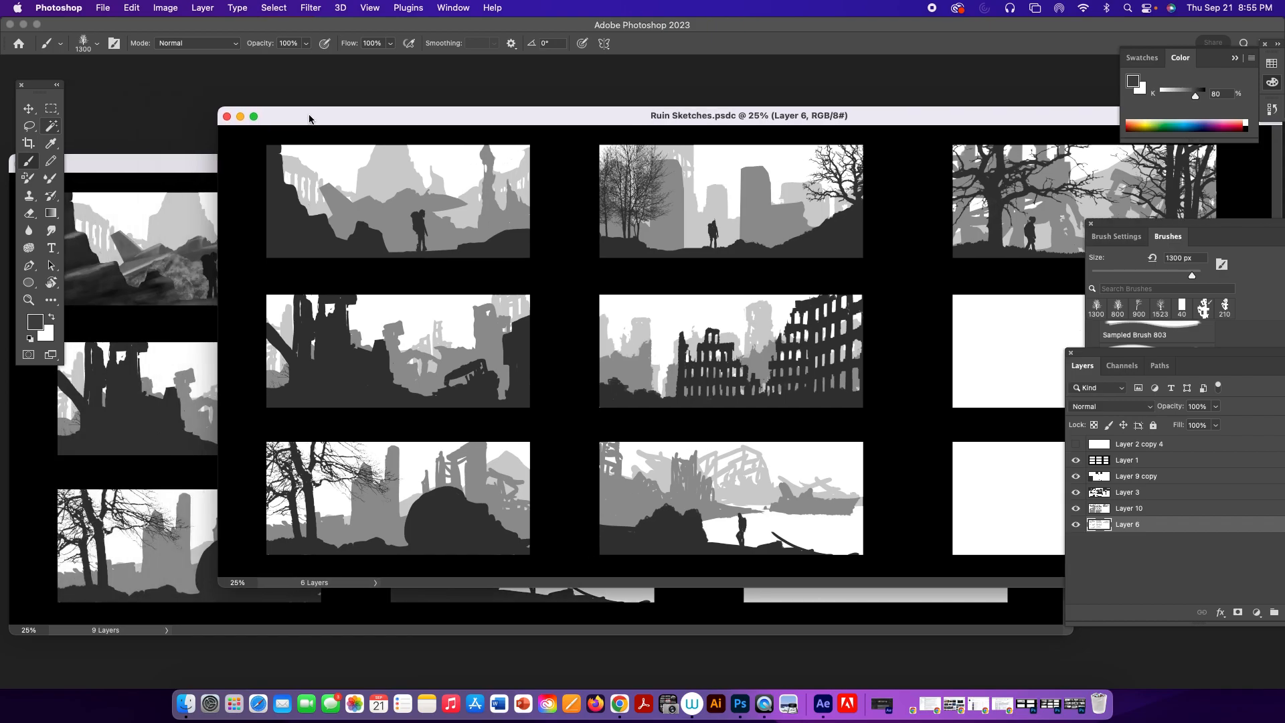
click(194, 167)
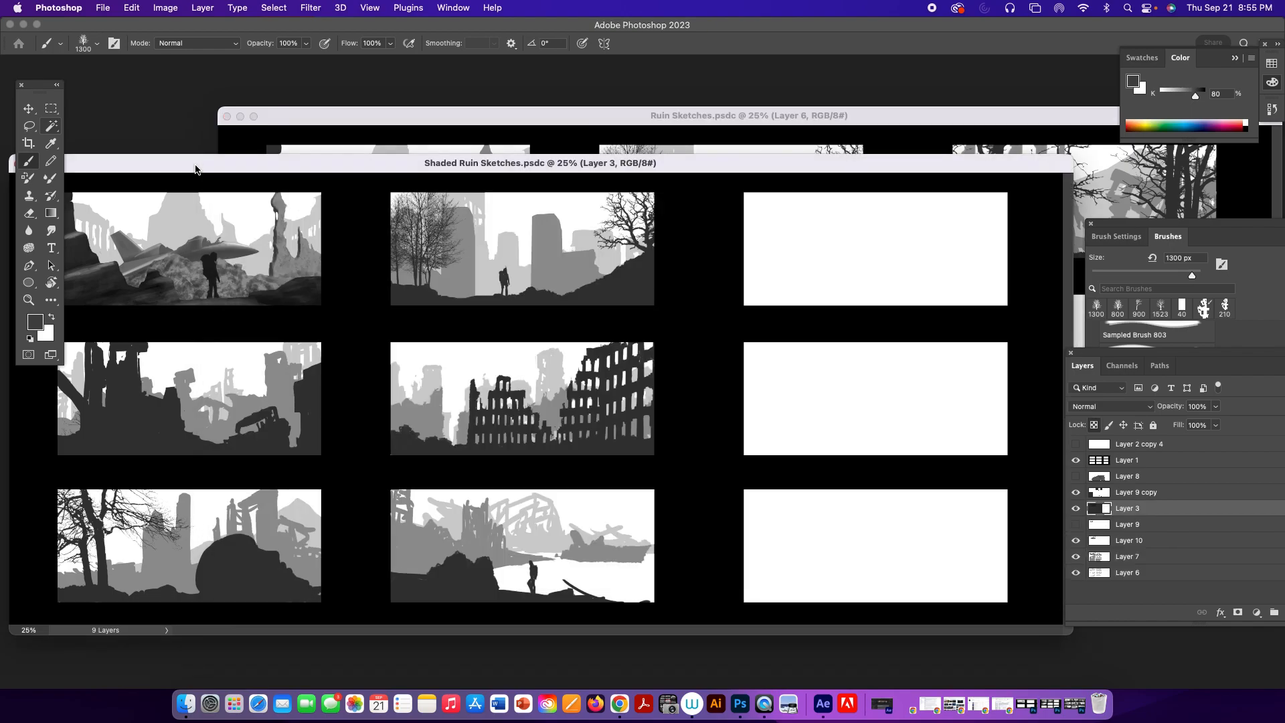
drag(195, 169, 245, 153)
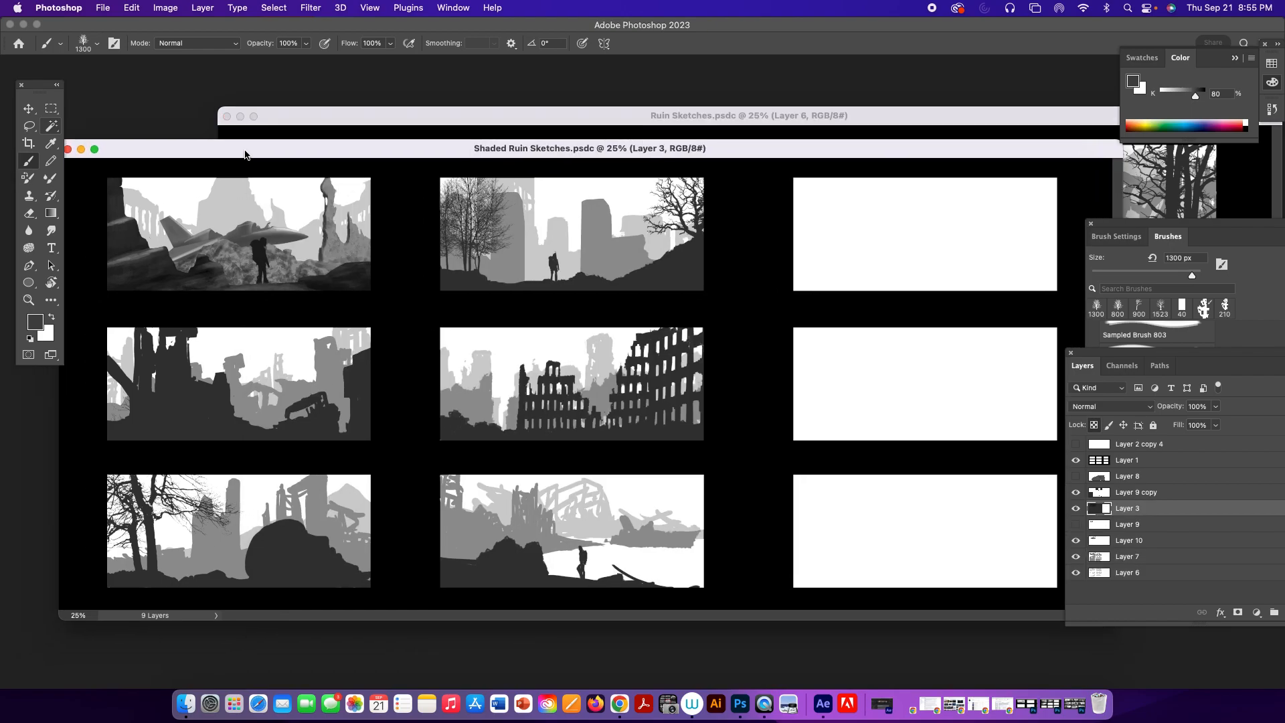